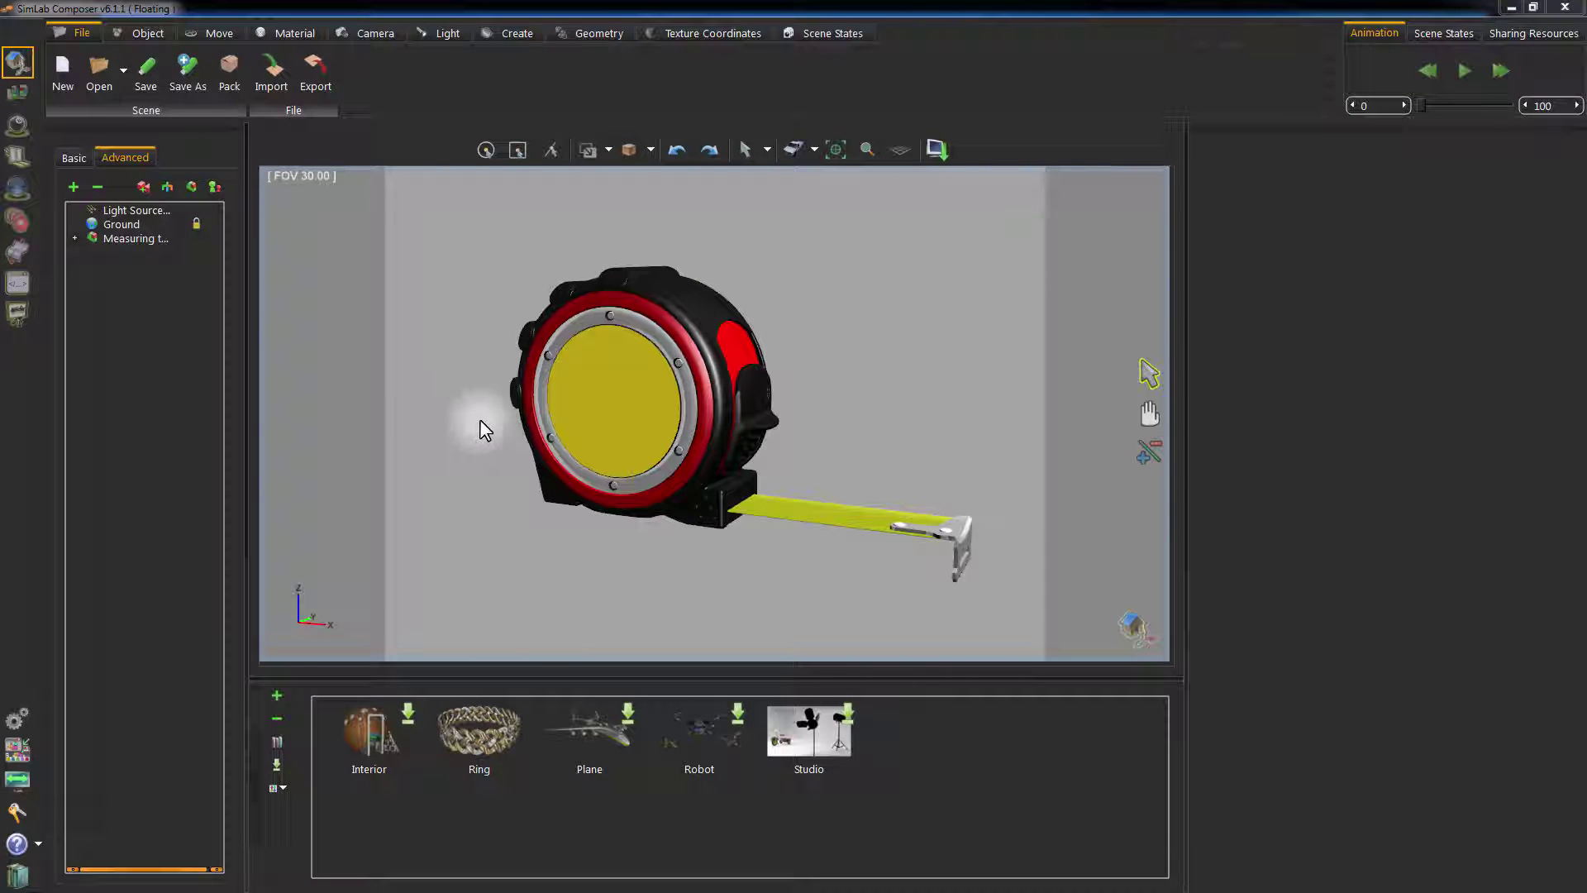
Show the Scene States capture tools, keeping the tape measure facing front
{"action": "middle_click_drag", "start_coordinate": [481, 421], "coordinate": [825, 376]}
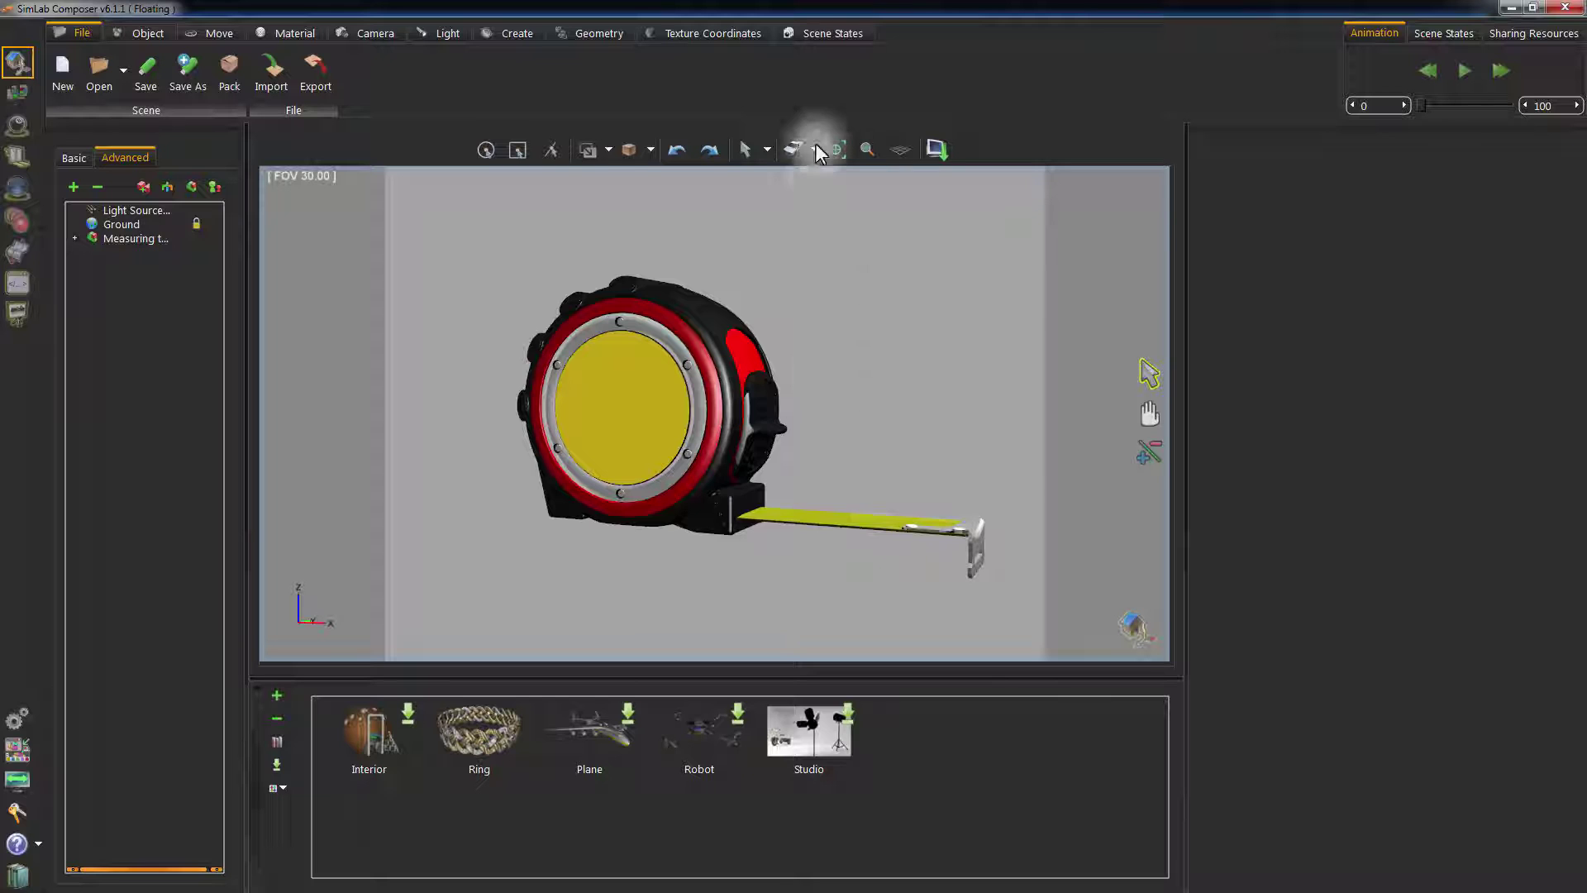
{"action": "left_click", "coordinate": [805, 30]}
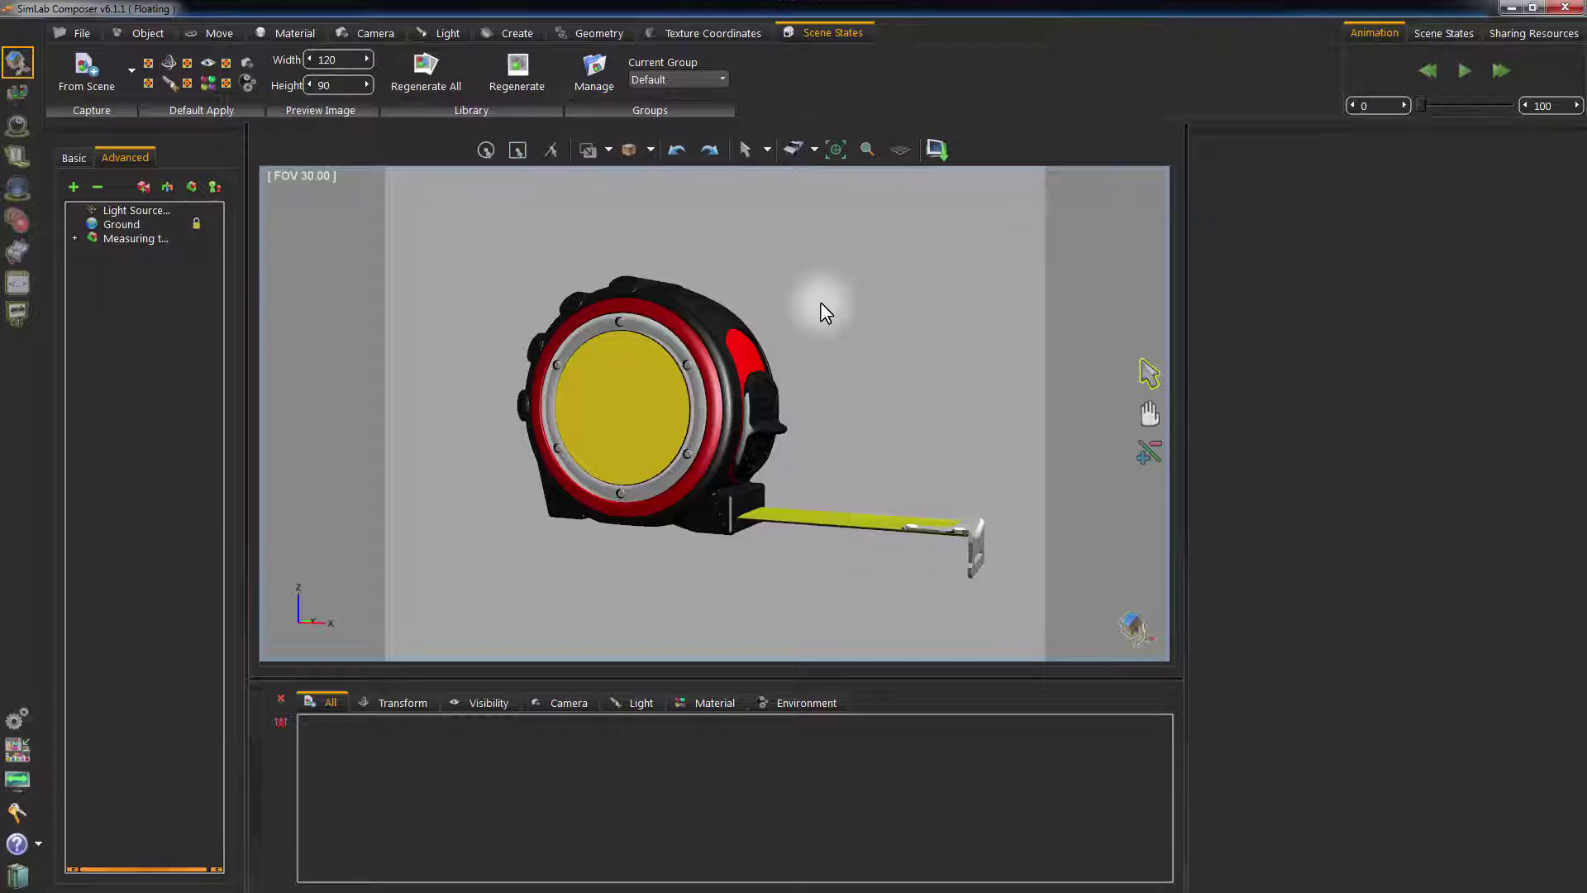
{"action": "left_click_drag", "start_coordinate": [821, 303], "coordinate": [813, 302]}
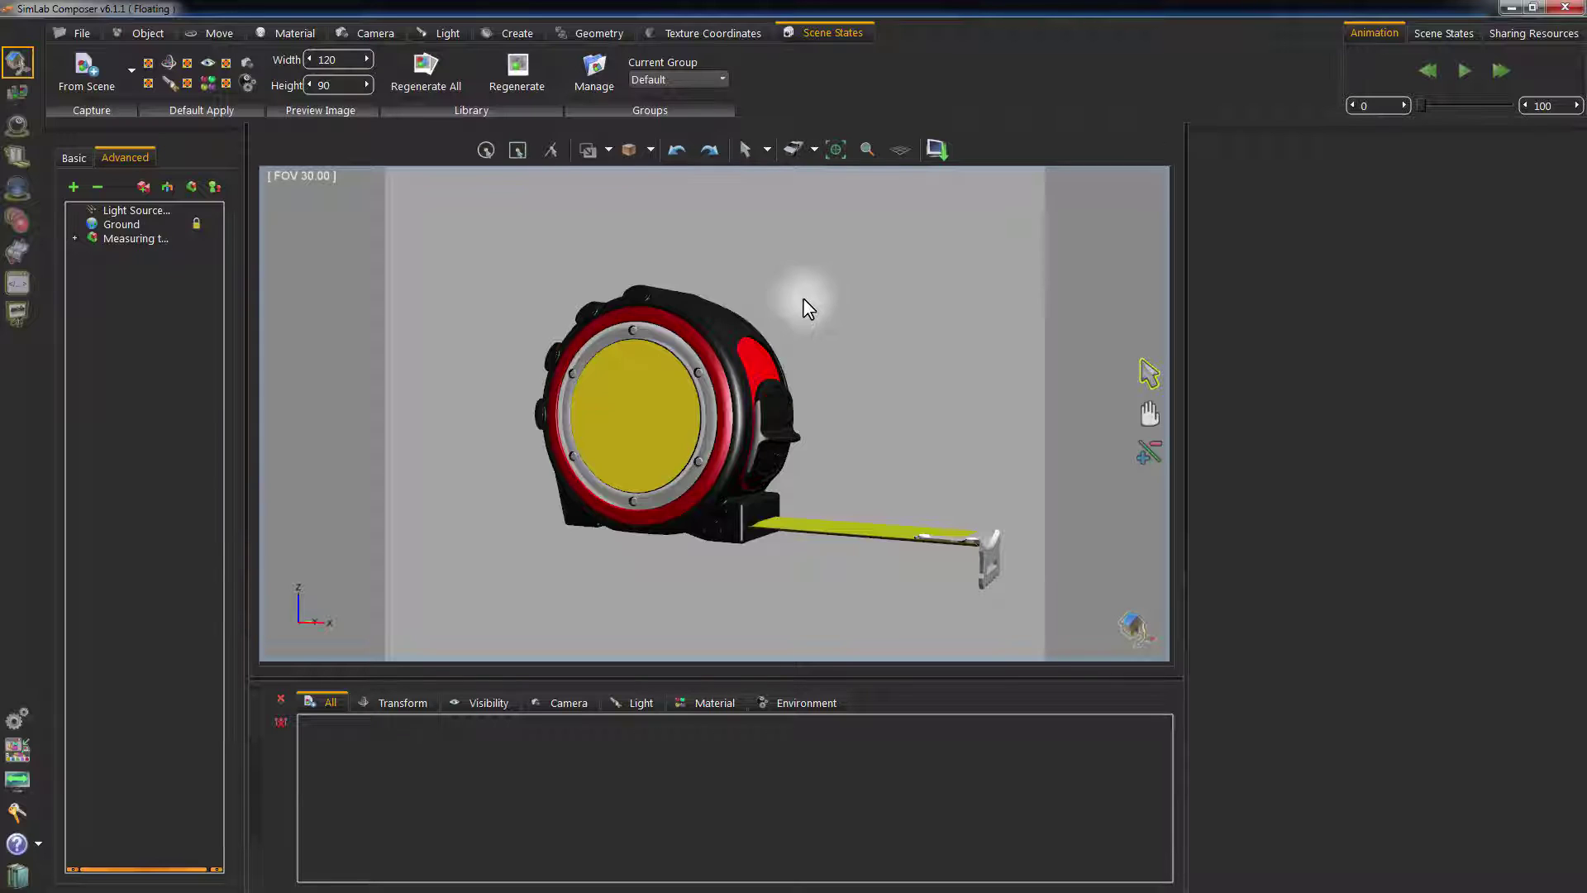
Uncheck the unneeded Default Apply options for new scene states
{"action": "left_click", "coordinate": [226, 63]}
{"action": "left_click", "coordinate": [226, 83]}
{"action": "left_click", "coordinate": [187, 63]}
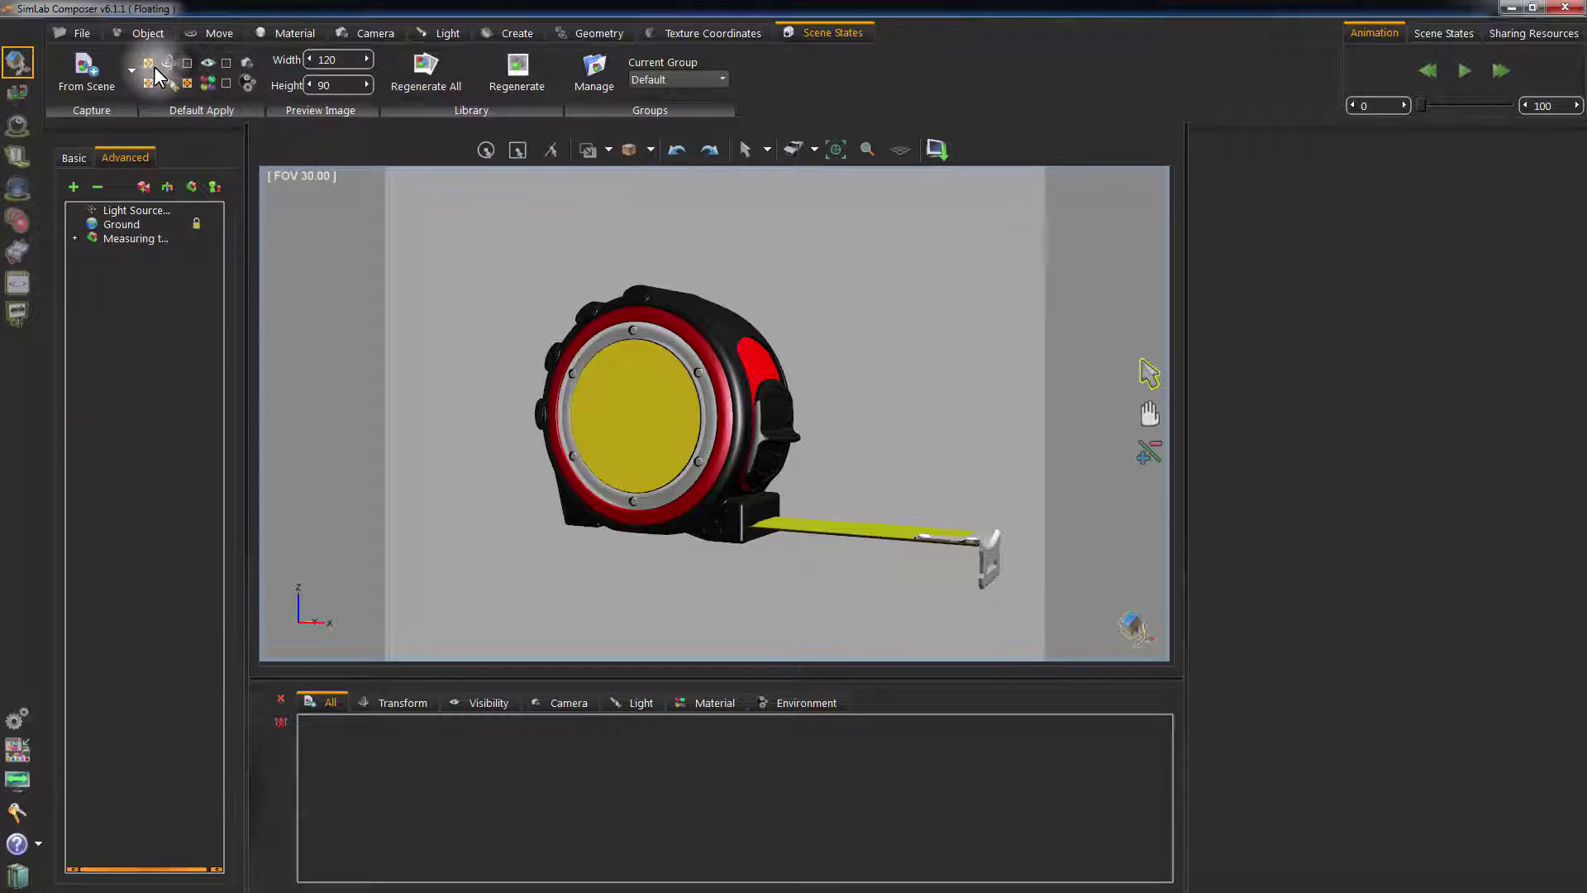
{"action": "left_click", "coordinate": [148, 63]}
{"action": "left_click", "coordinate": [148, 83]}
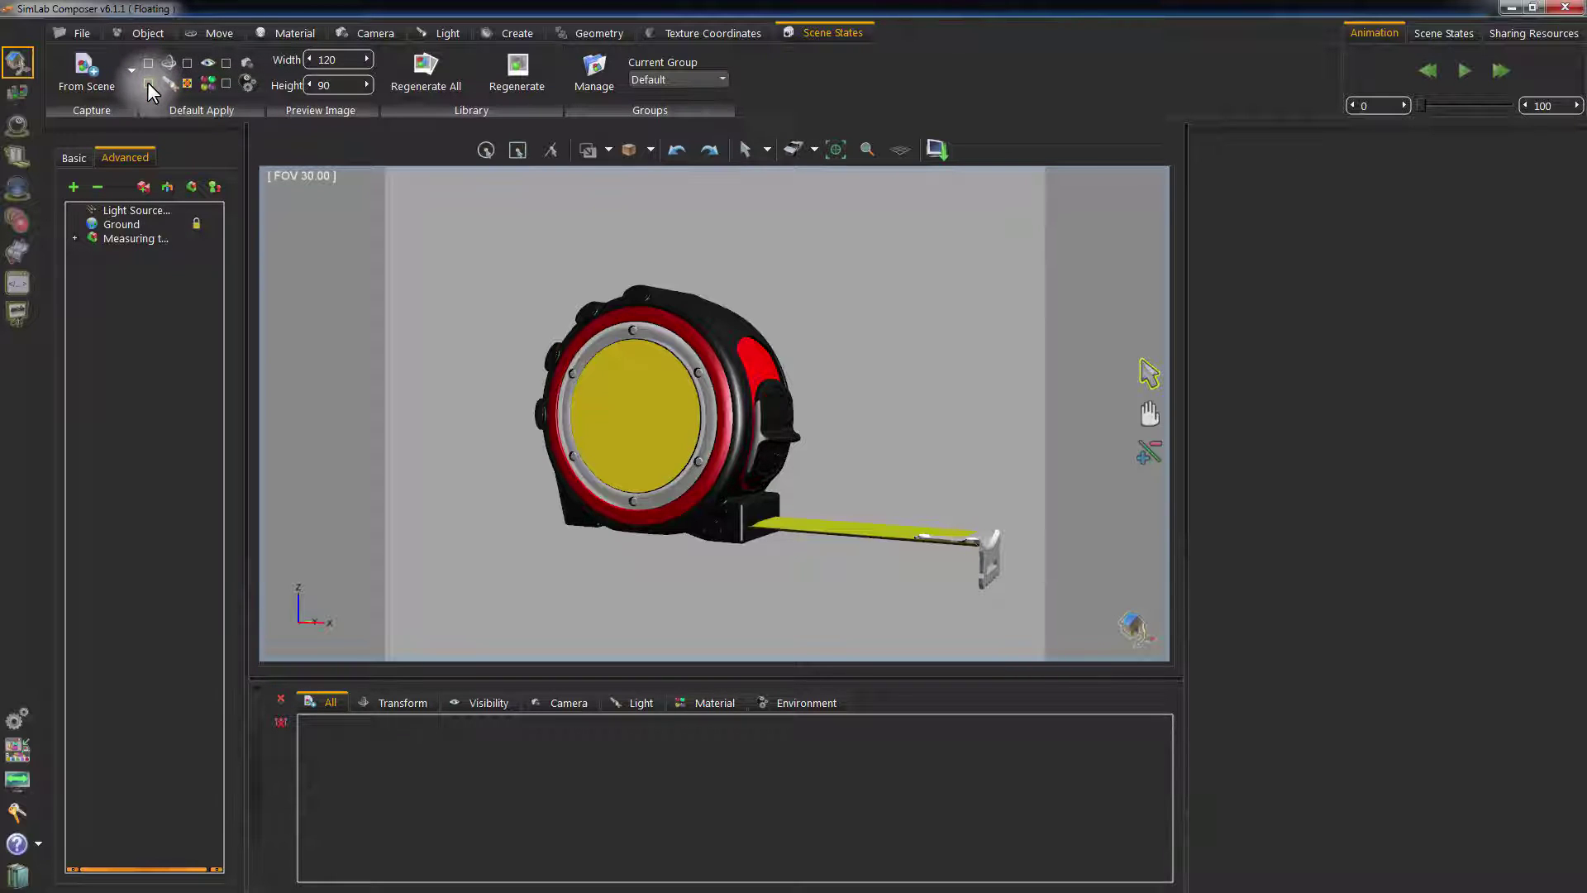
Capture the current look from the scene and rename Scene1 to 'Option 1'
{"action": "left_click", "coordinate": [86, 82]}
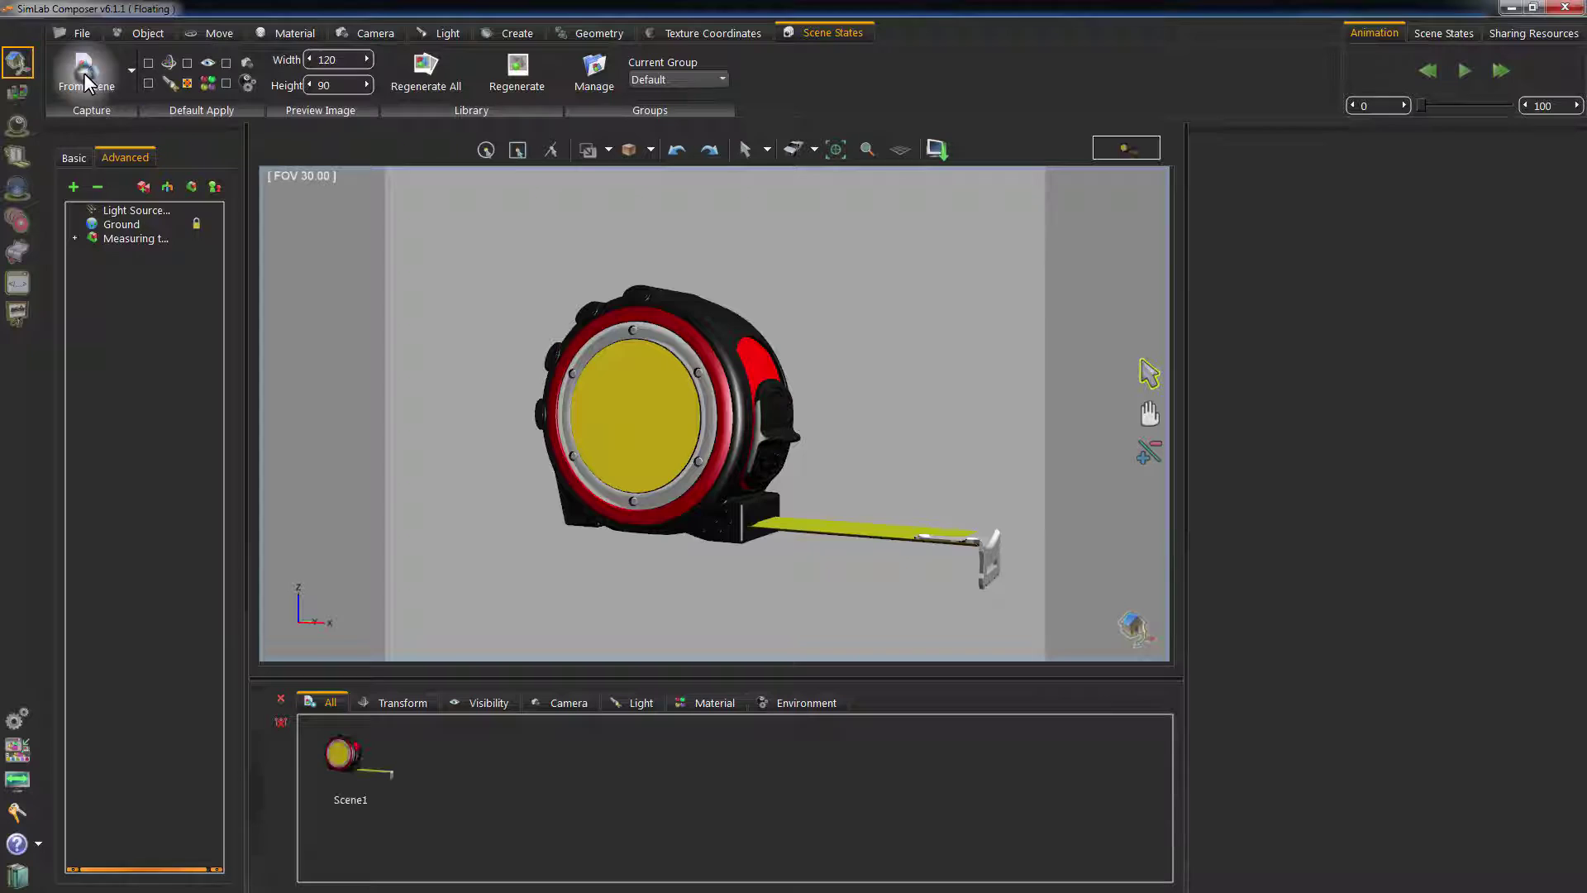
{"action": "left_click", "coordinate": [351, 759]}
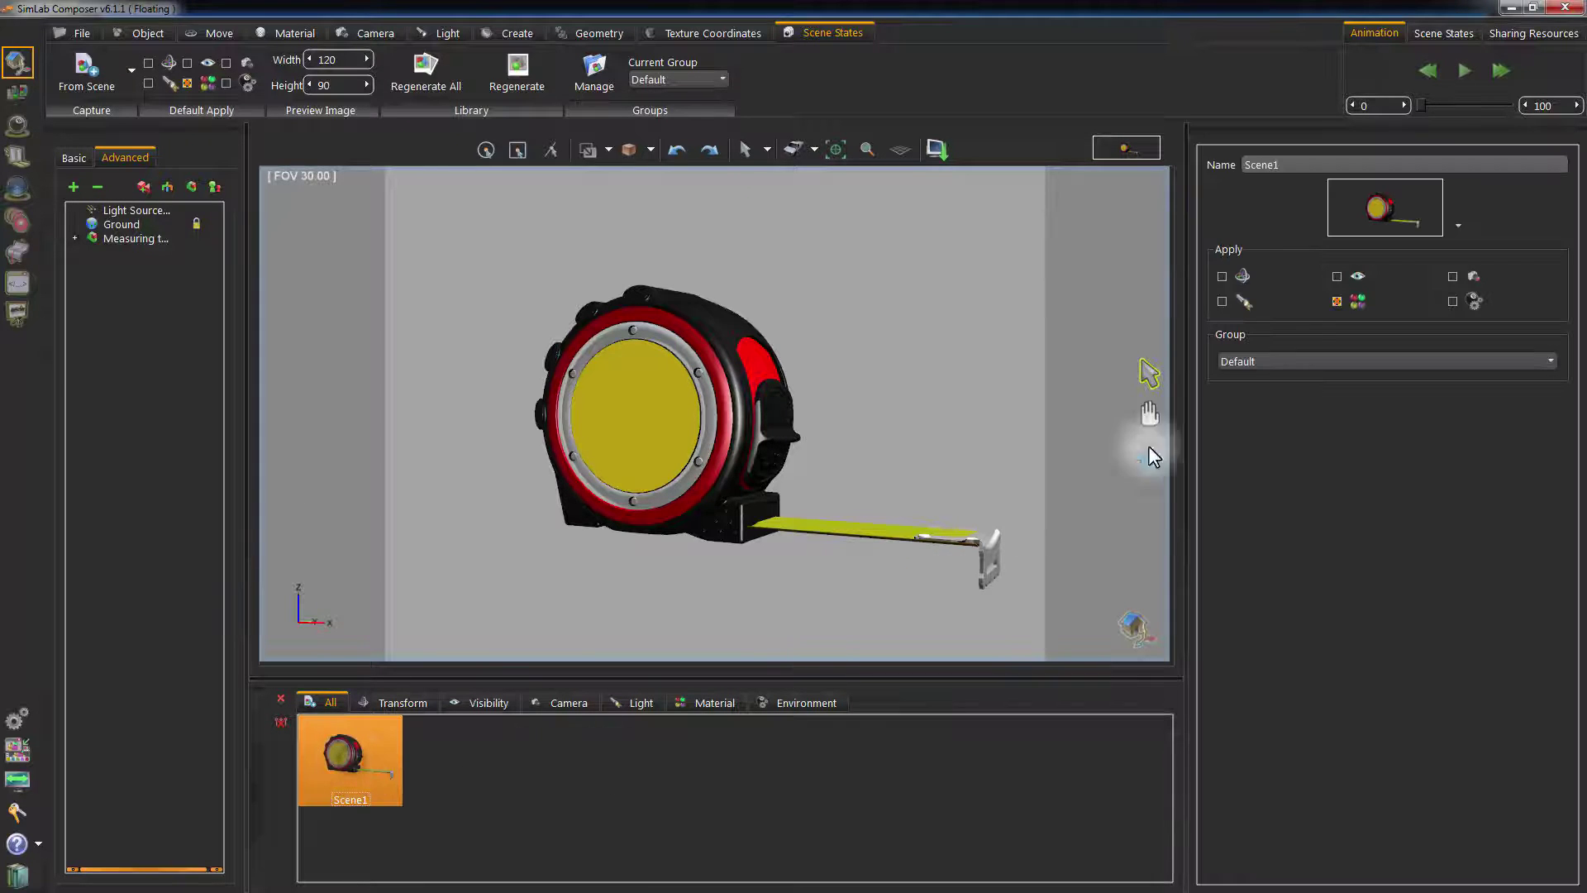
{"action": "left_click", "coordinate": [1295, 165]}
{"action": "left_click_drag", "start_coordinate": [1294, 165], "coordinate": [1222, 164]}
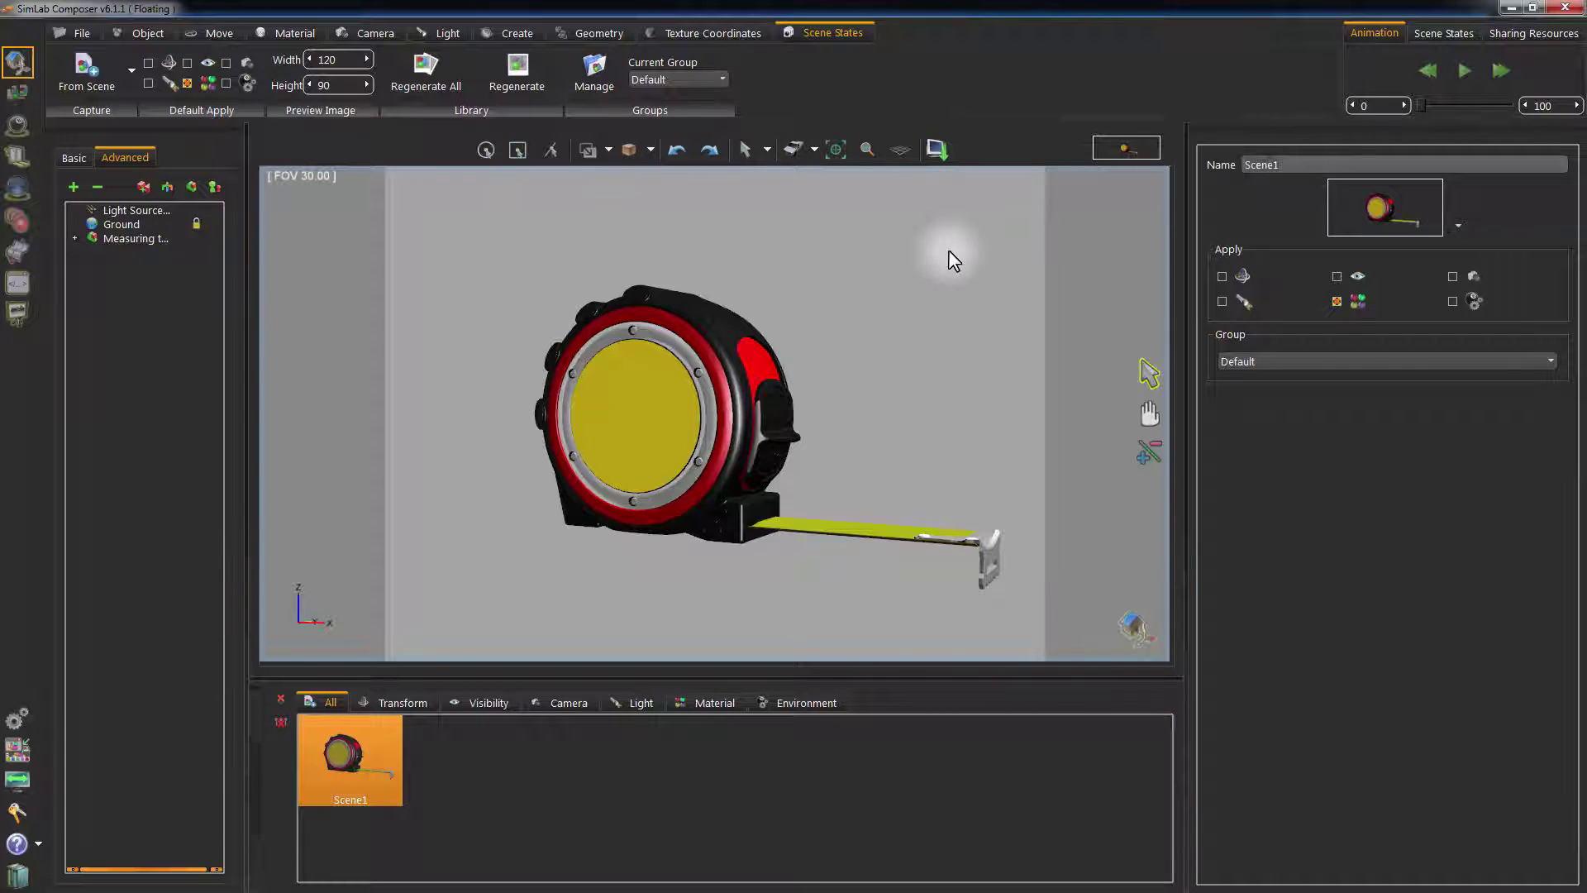
{"action": "type", "text": "Option 1"}
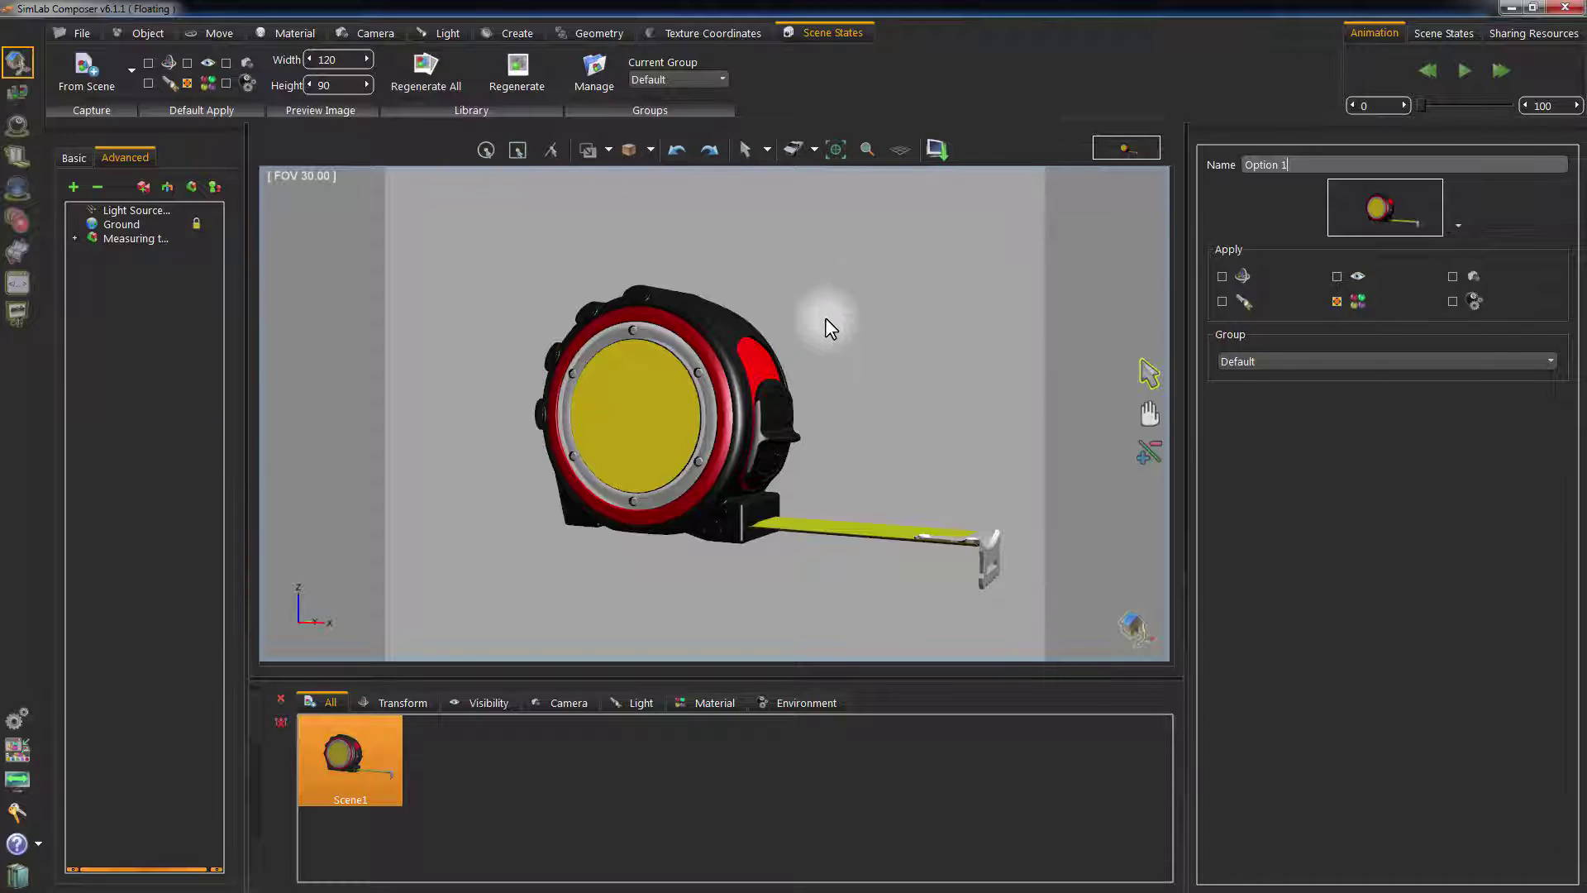
Colour the tape measure's face orange-red and its casing blue
{"action": "left_click", "coordinate": [668, 390]}
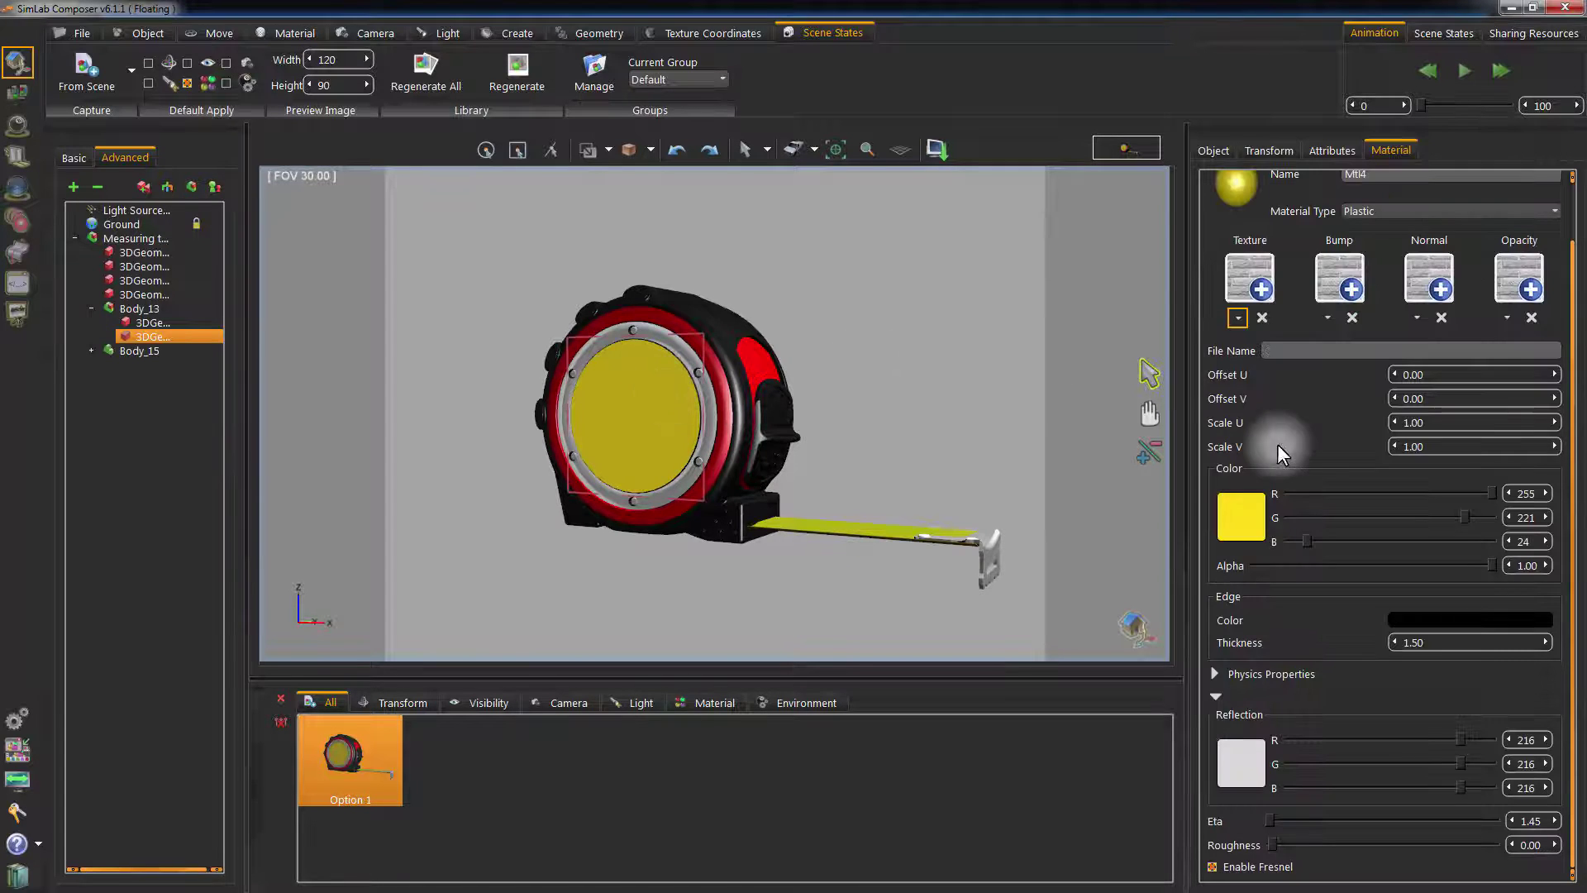
{"action": "left_click", "coordinate": [1241, 517]}
{"action": "left_click", "coordinate": [956, 325]}
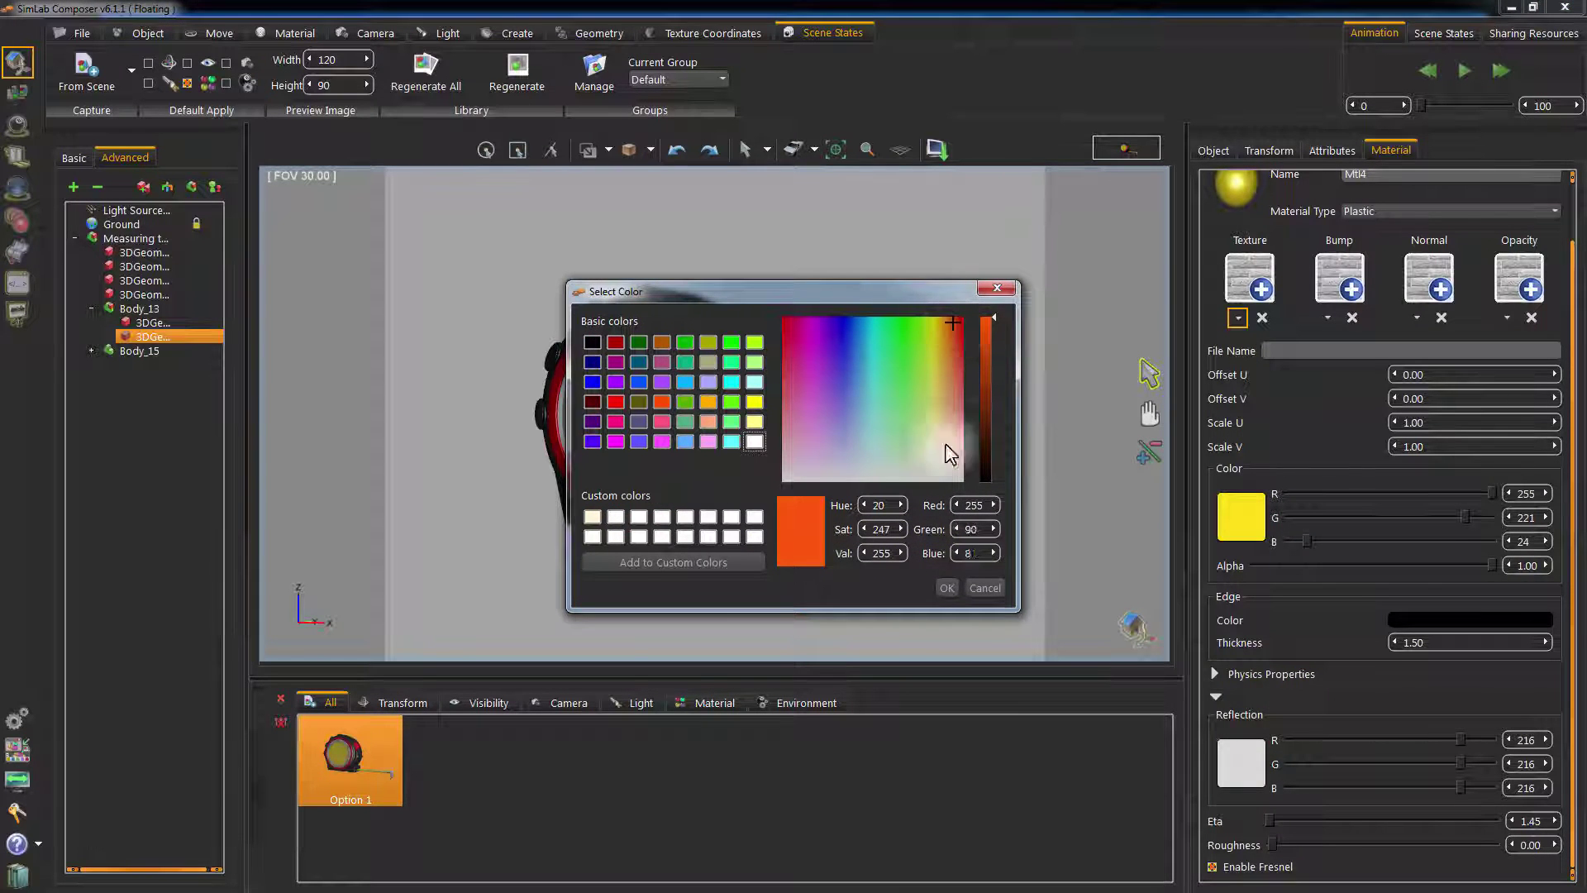
{"action": "left_click", "coordinate": [946, 588]}
{"action": "left_click", "coordinate": [728, 409]}
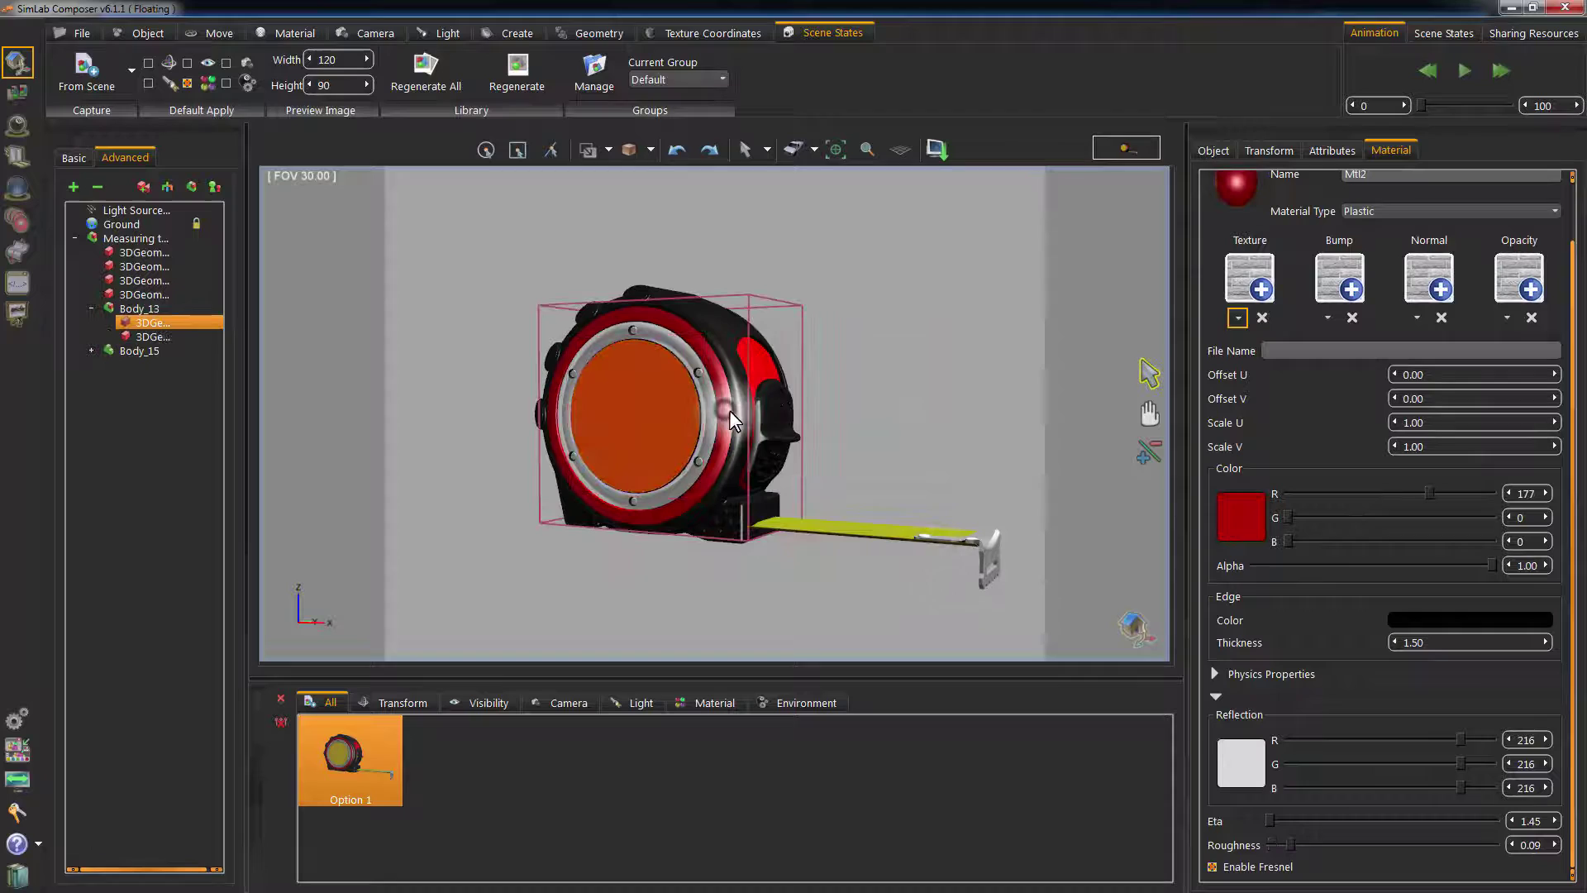
{"action": "left_click", "coordinate": [1241, 516]}
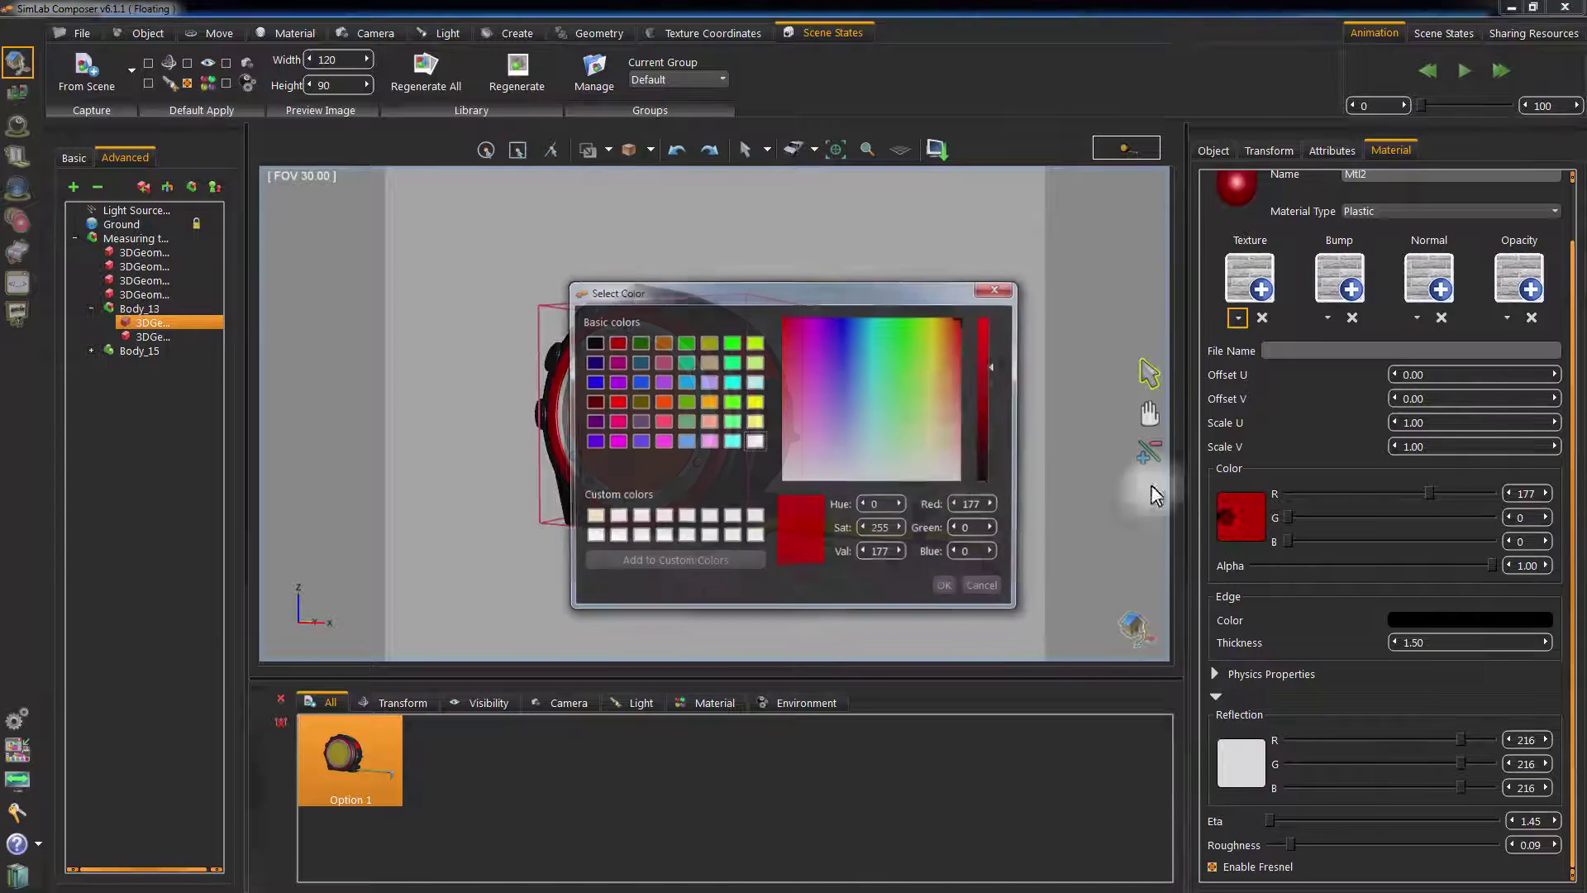
{"action": "left_click", "coordinate": [860, 370]}
{"action": "left_click", "coordinate": [947, 588]}
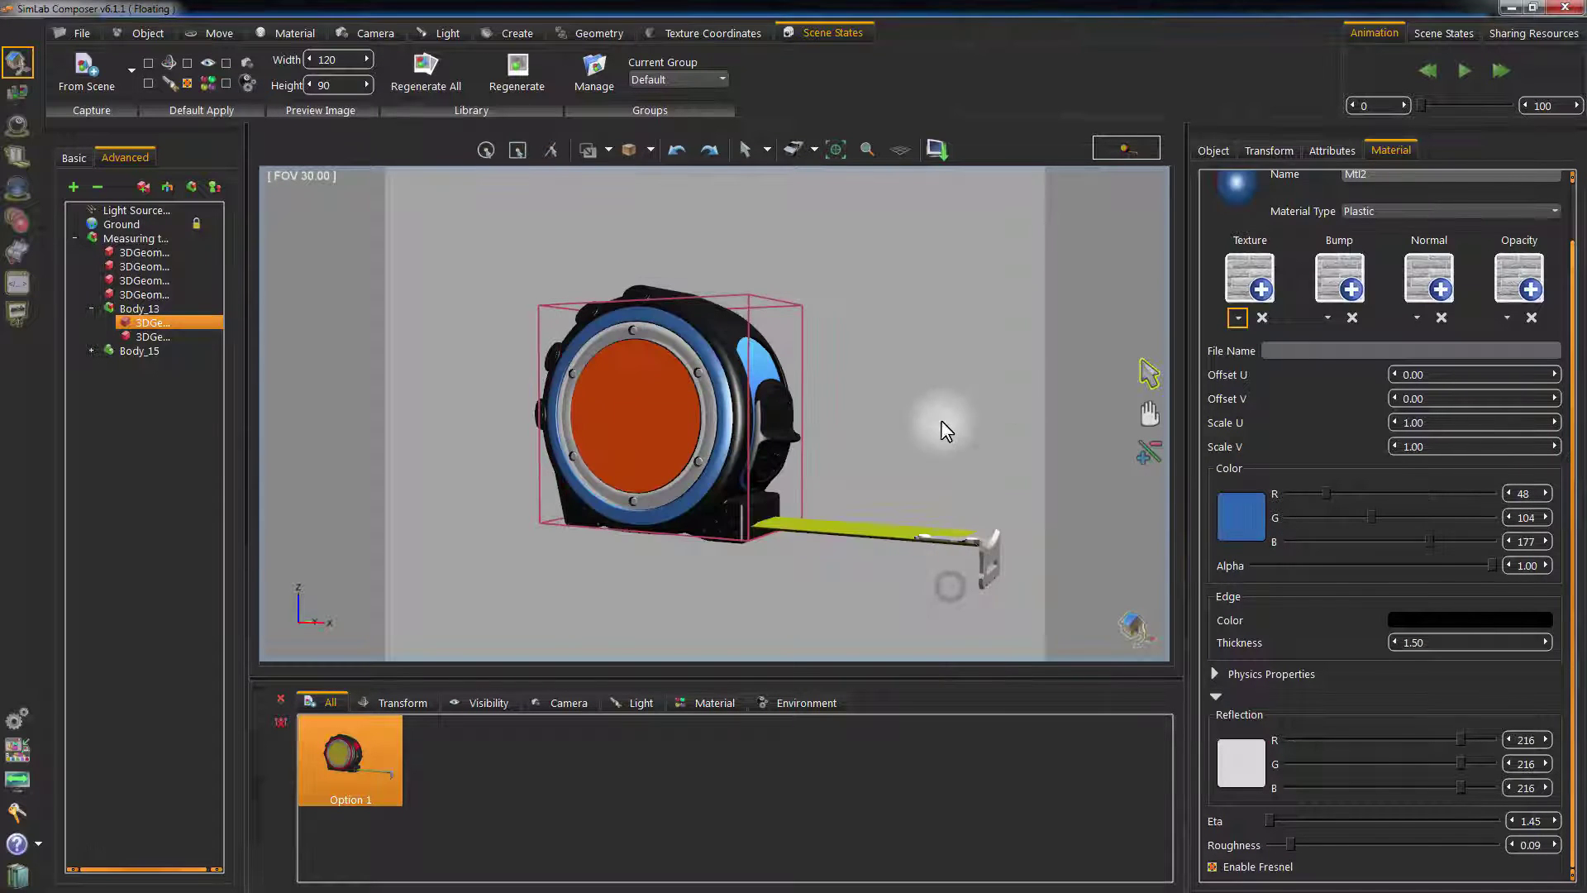
Make the tape blade red and clear the part selection
{"action": "left_click", "coordinate": [881, 524]}
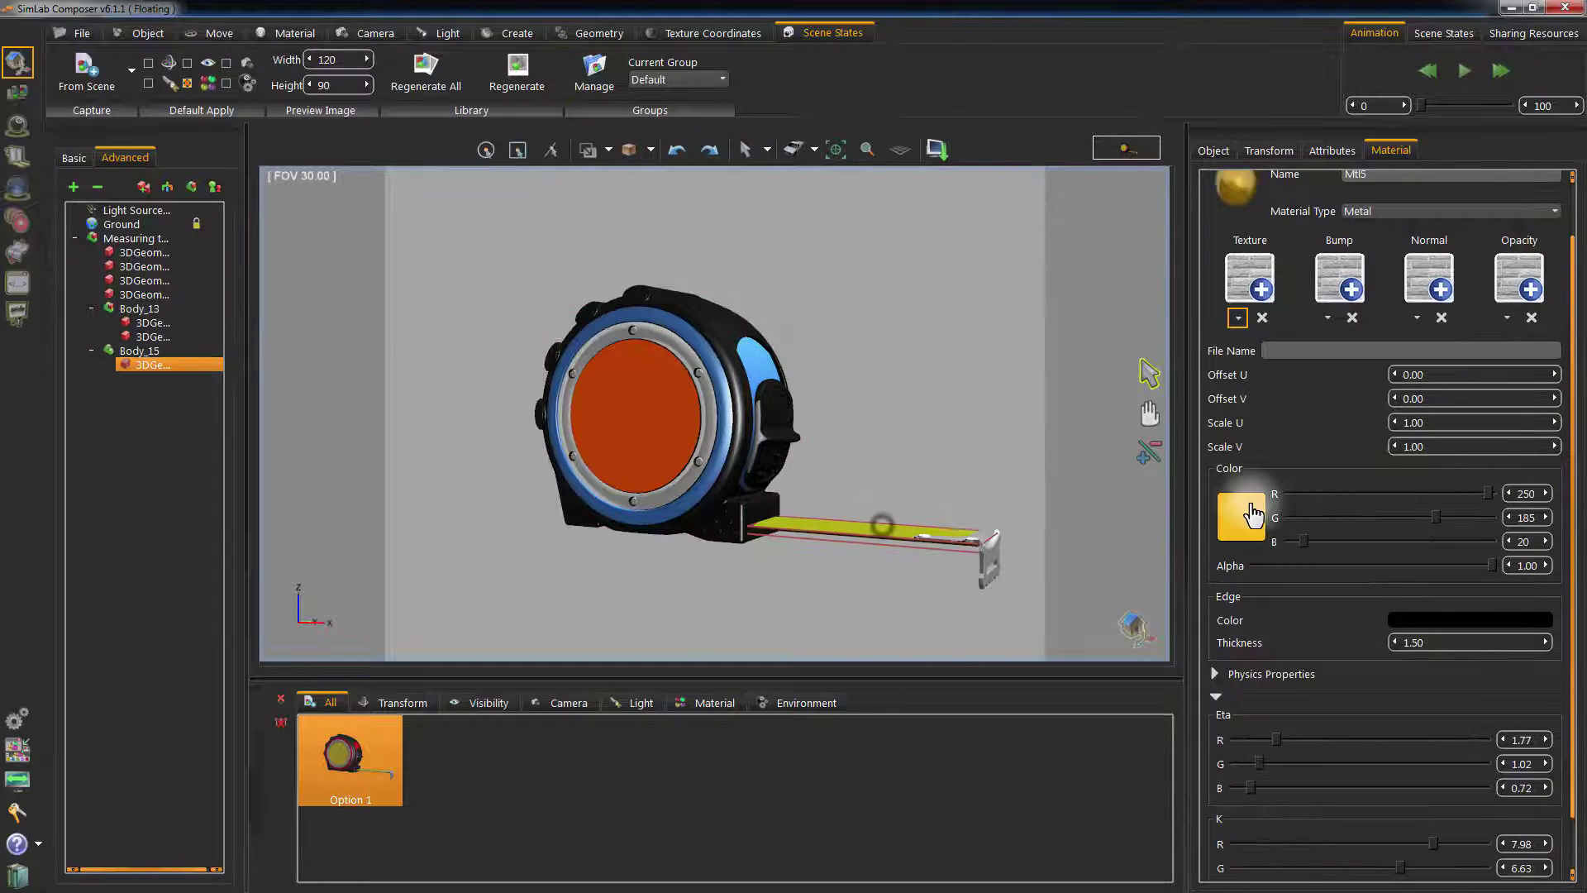
{"action": "left_click", "coordinate": [1253, 514]}
{"action": "left_click", "coordinate": [950, 329]}
{"action": "left_click", "coordinate": [963, 331]}
{"action": "left_click", "coordinate": [946, 588]}
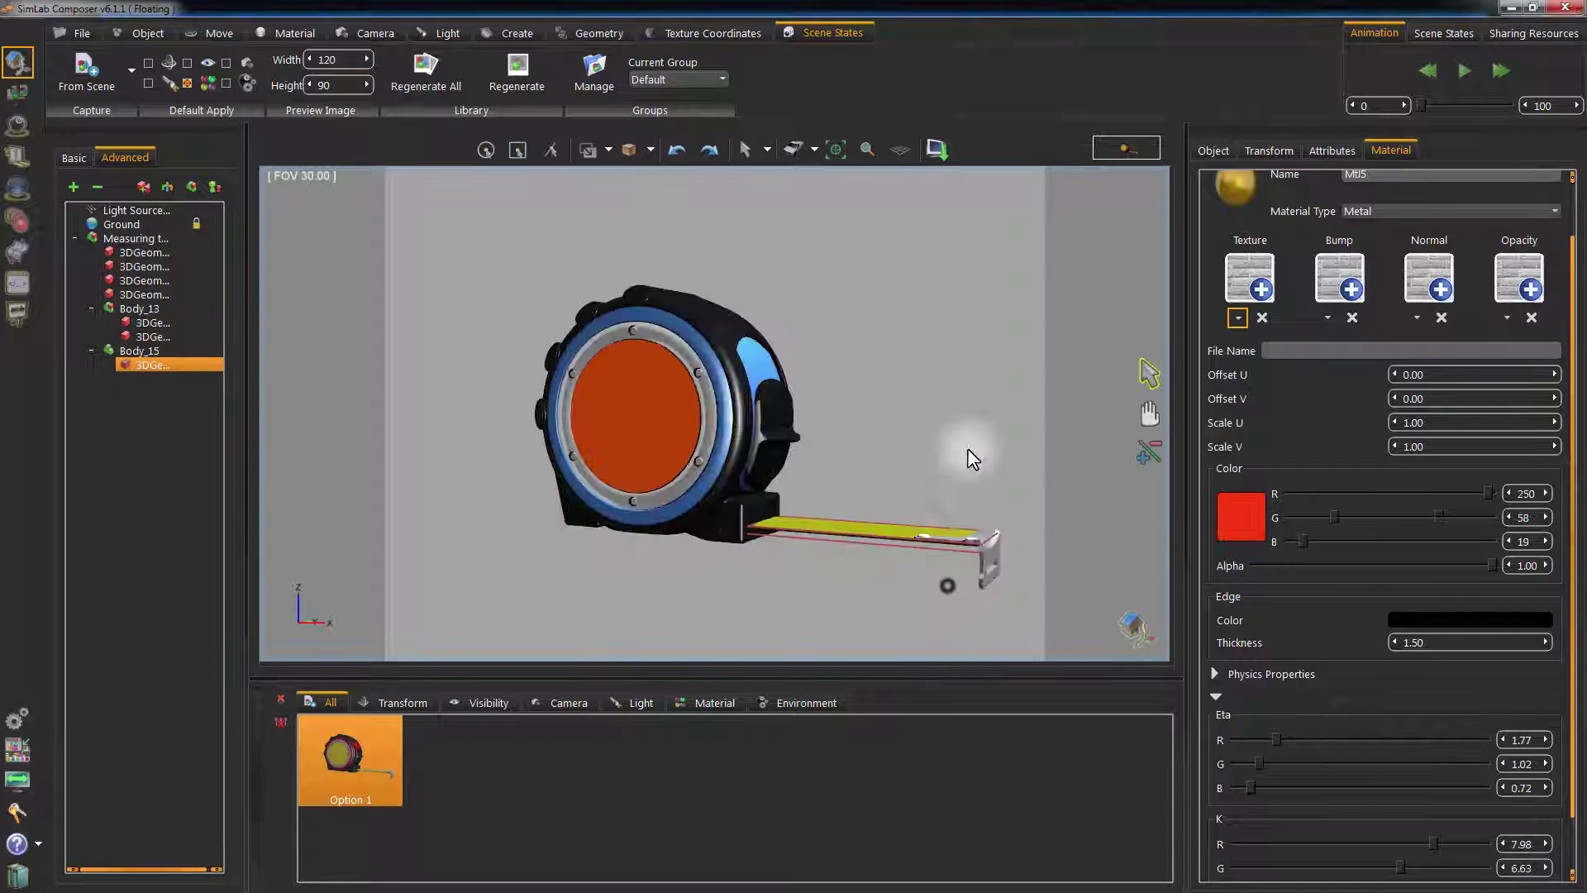
{"action": "left_click", "coordinate": [957, 395]}
{"action": "mouse_move", "coordinate": [957, 396]}
{"action": "left_mouse_down"}
{"action": "mouse_move", "coordinate": [965, 533]}
{"action": "mouse_move", "coordinate": [1005, 347]}
{"action": "mouse_move", "coordinate": [801, 373]}
{"action": "mouse_move", "coordinate": [967, 392]}
{"action": "mouse_move", "coordinate": [937, 384]}
{"action": "left_mouse_up"}
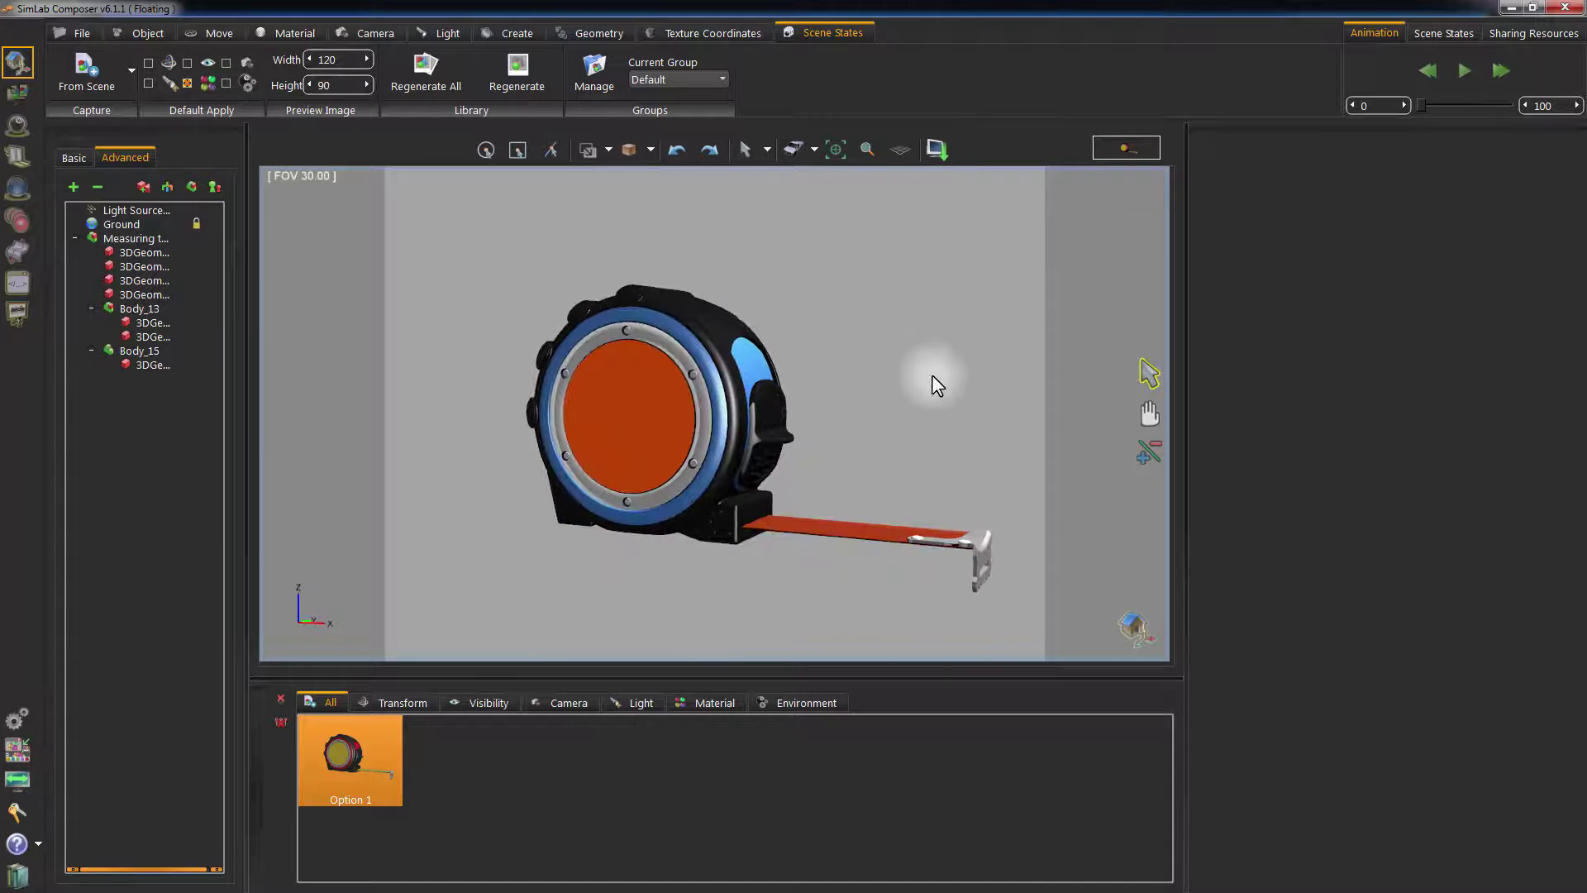
Capture the recoloured look from the scene and rename Scene2 to 'Option 2'
{"action": "left_click", "coordinate": [85, 68]}
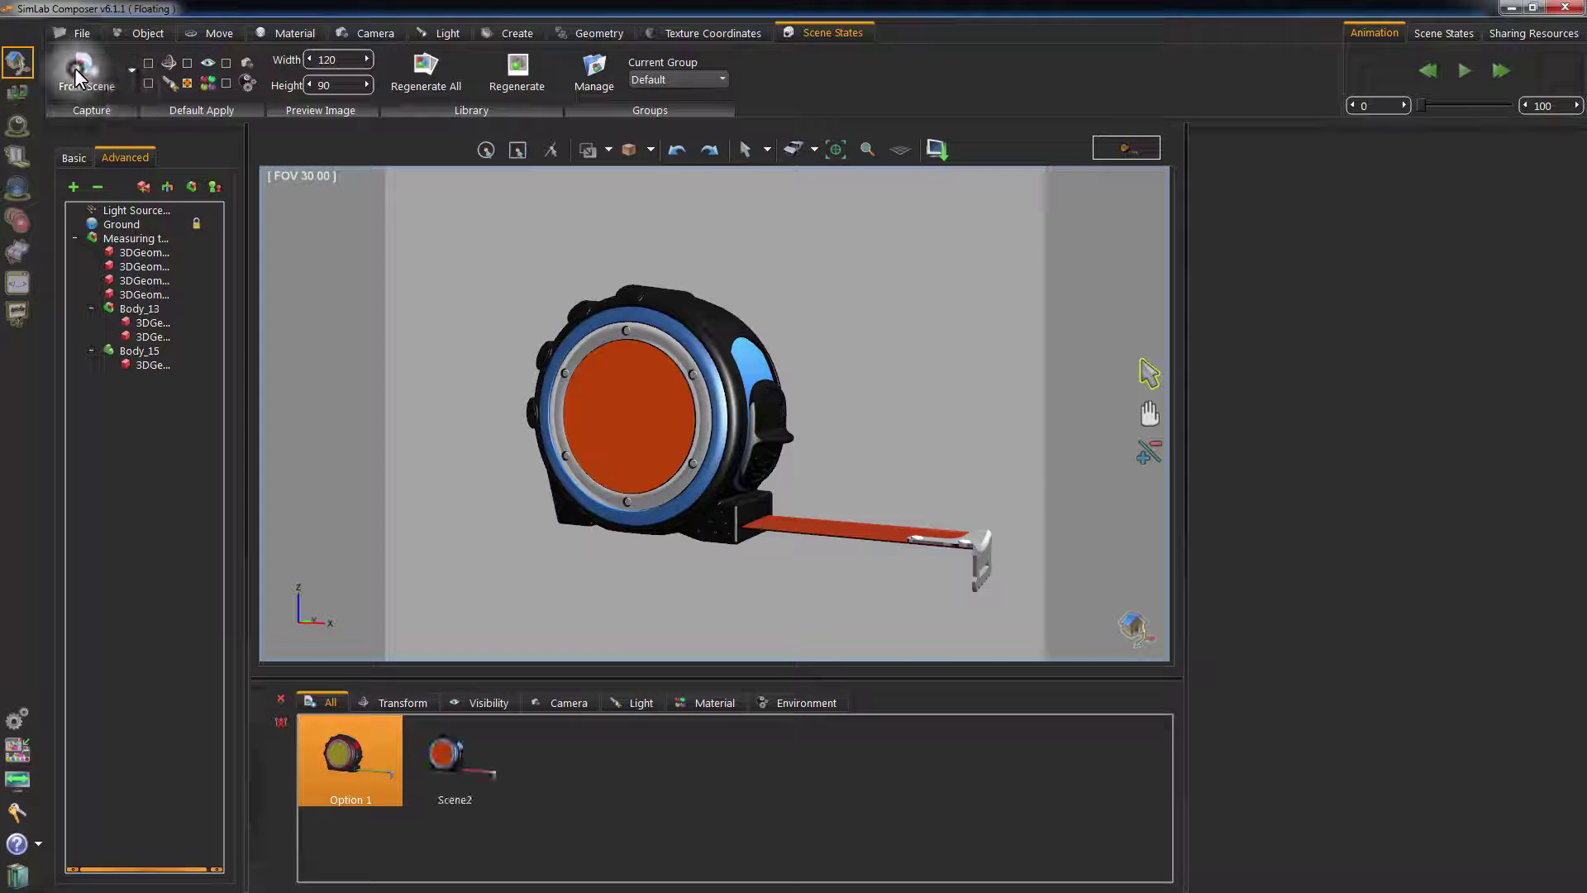
{"action": "left_click", "coordinate": [450, 744]}
{"action": "left_click", "coordinate": [1249, 165]}
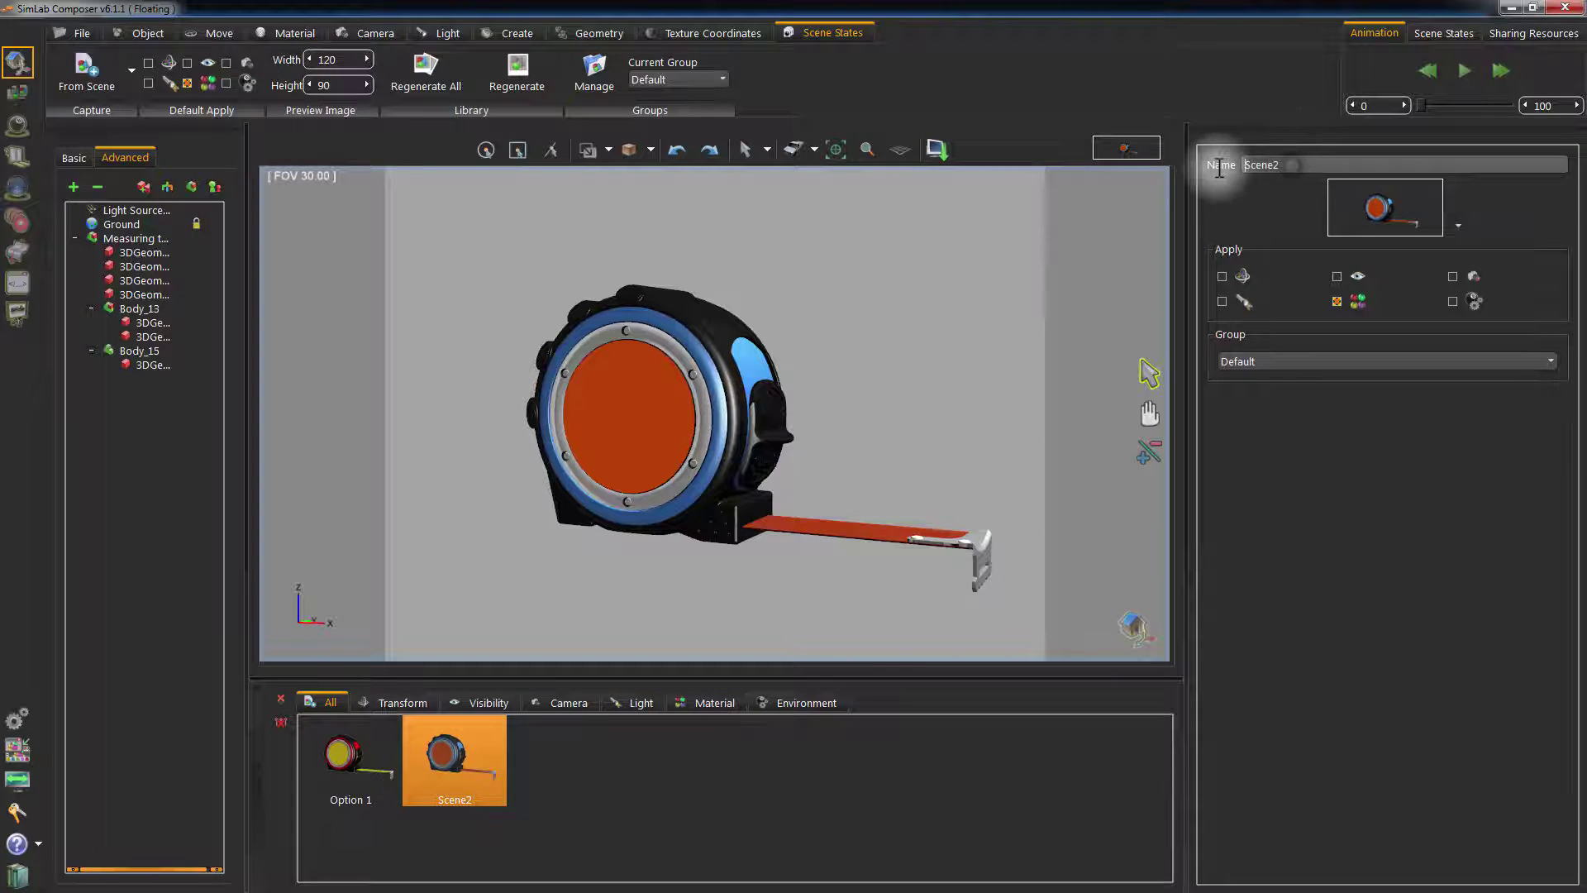
{"action": "key", "text": "ctrl+a"}
{"action": "type", "text": "Option 2"}
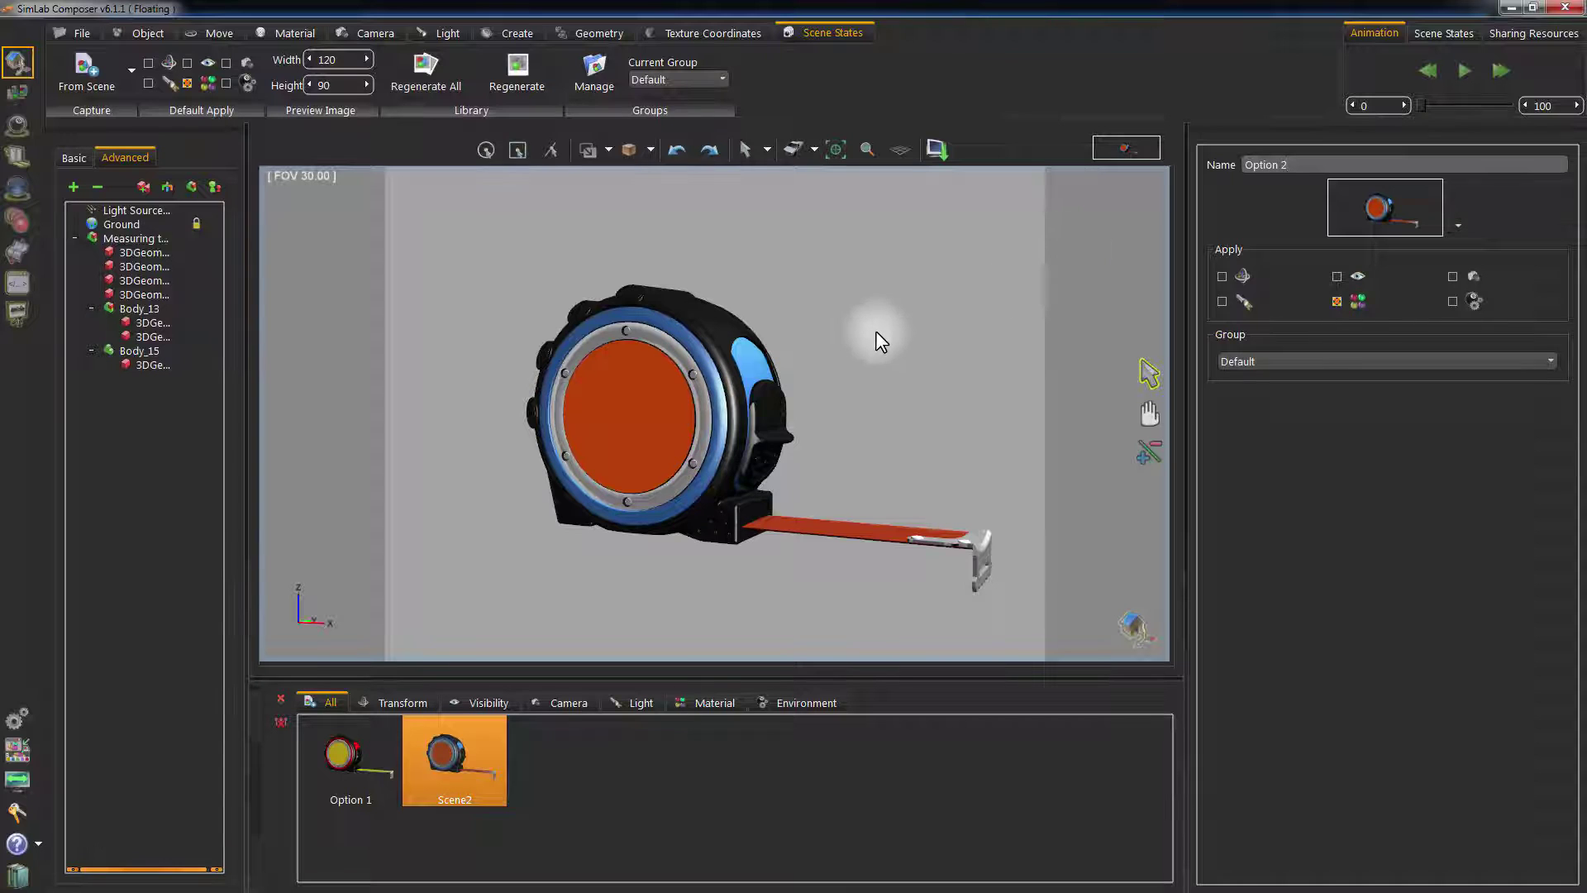
Switch between Option 1 and Option 2 to check both colour schemes, ending on Option 2
{"action": "left_click", "coordinate": [351, 757]}
{"action": "left_click", "coordinate": [451, 756]}
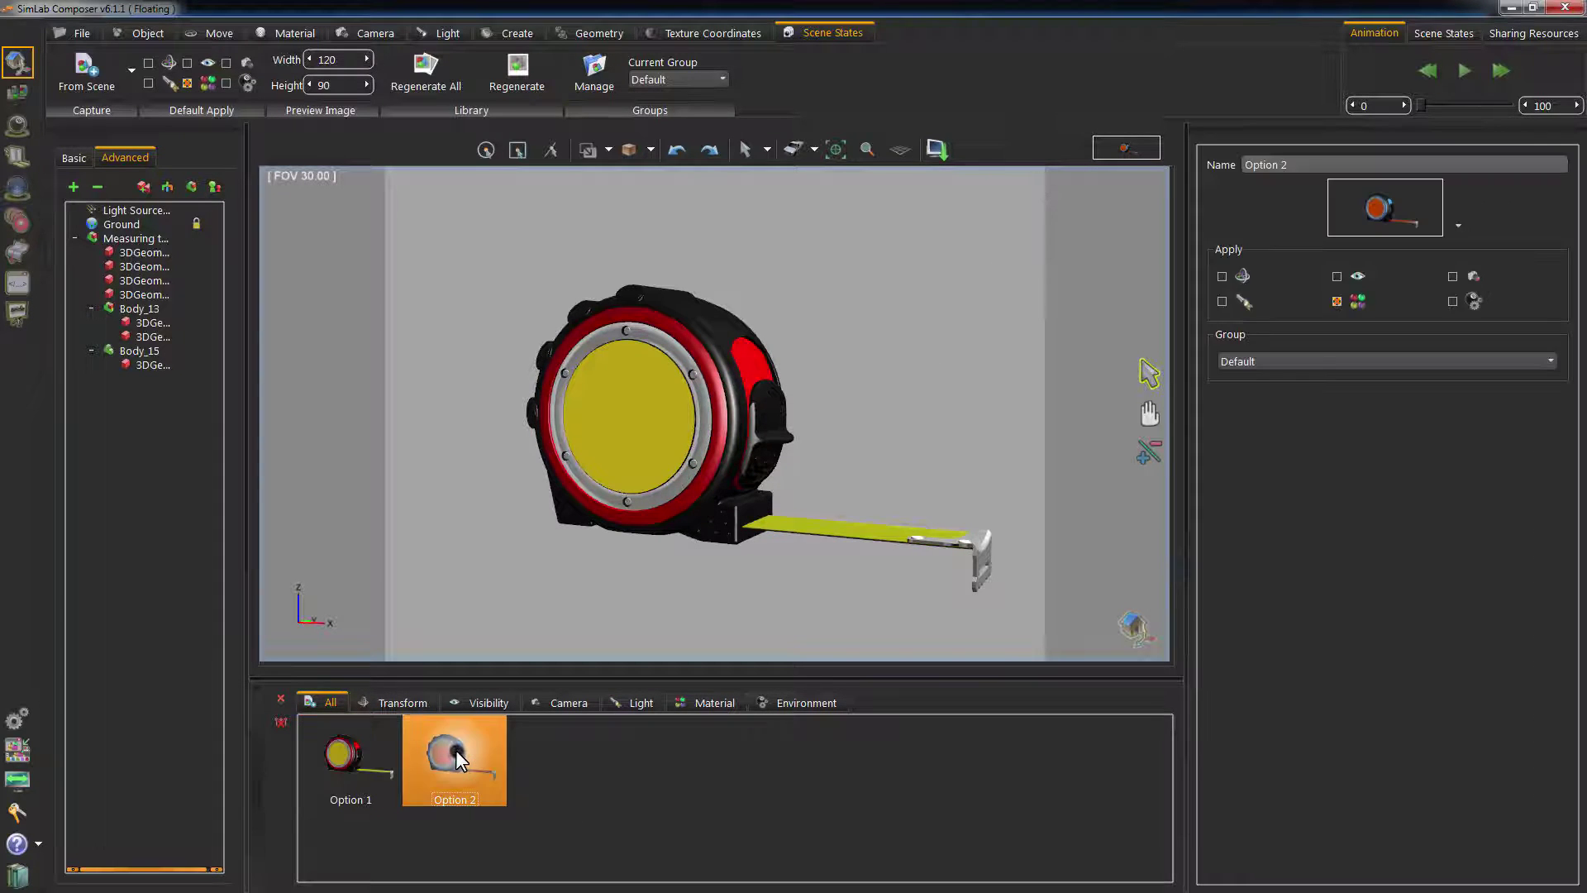
{"action": "left_click", "coordinate": [332, 741]}
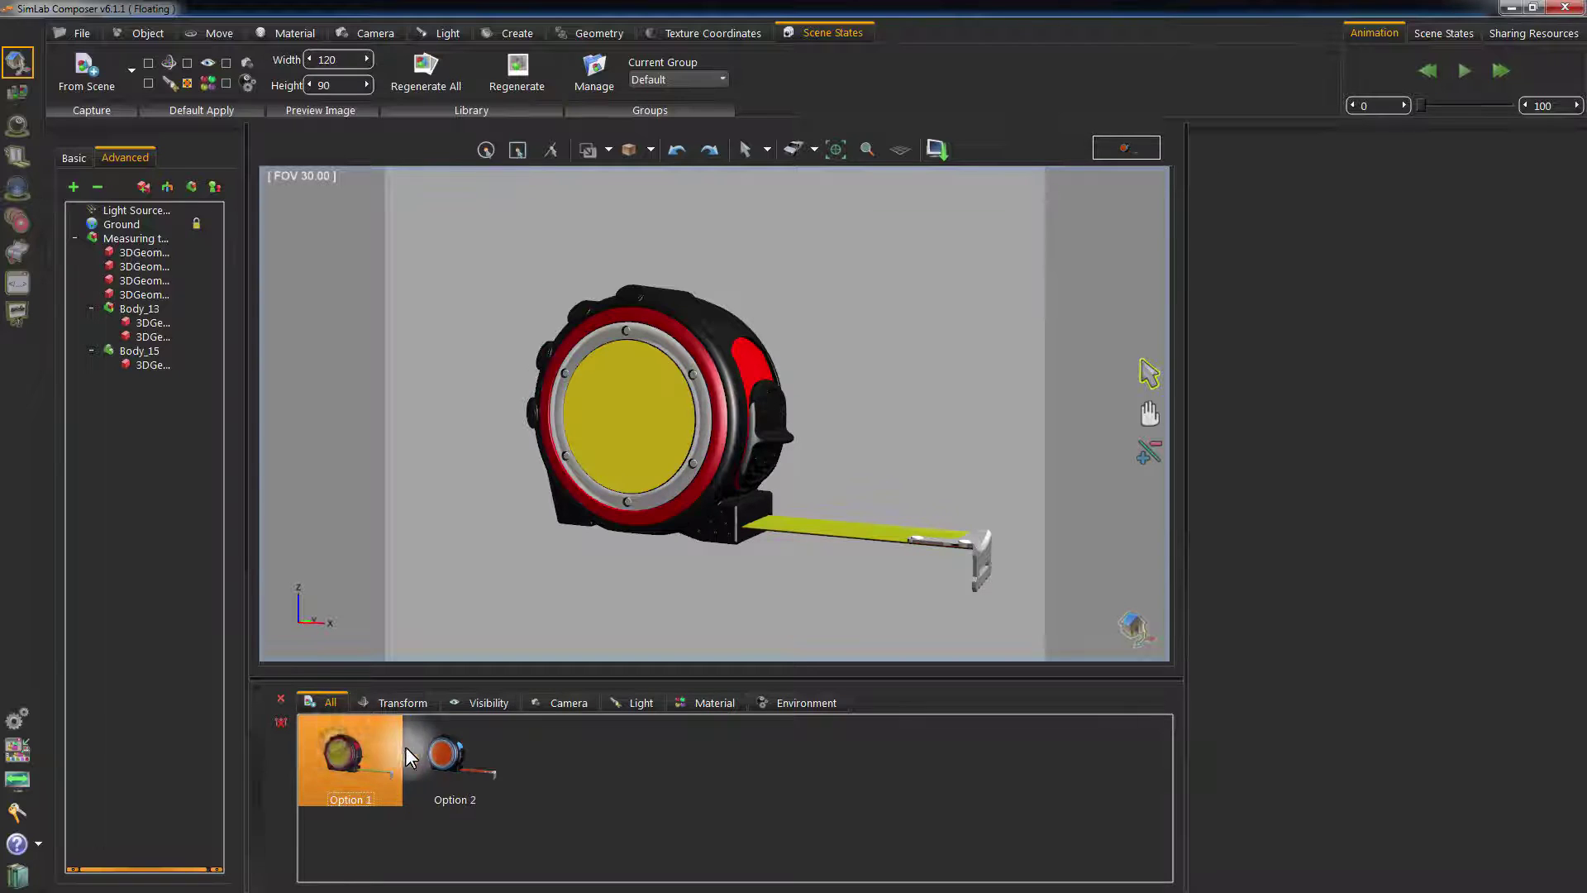
{"action": "left_click", "coordinate": [440, 757]}
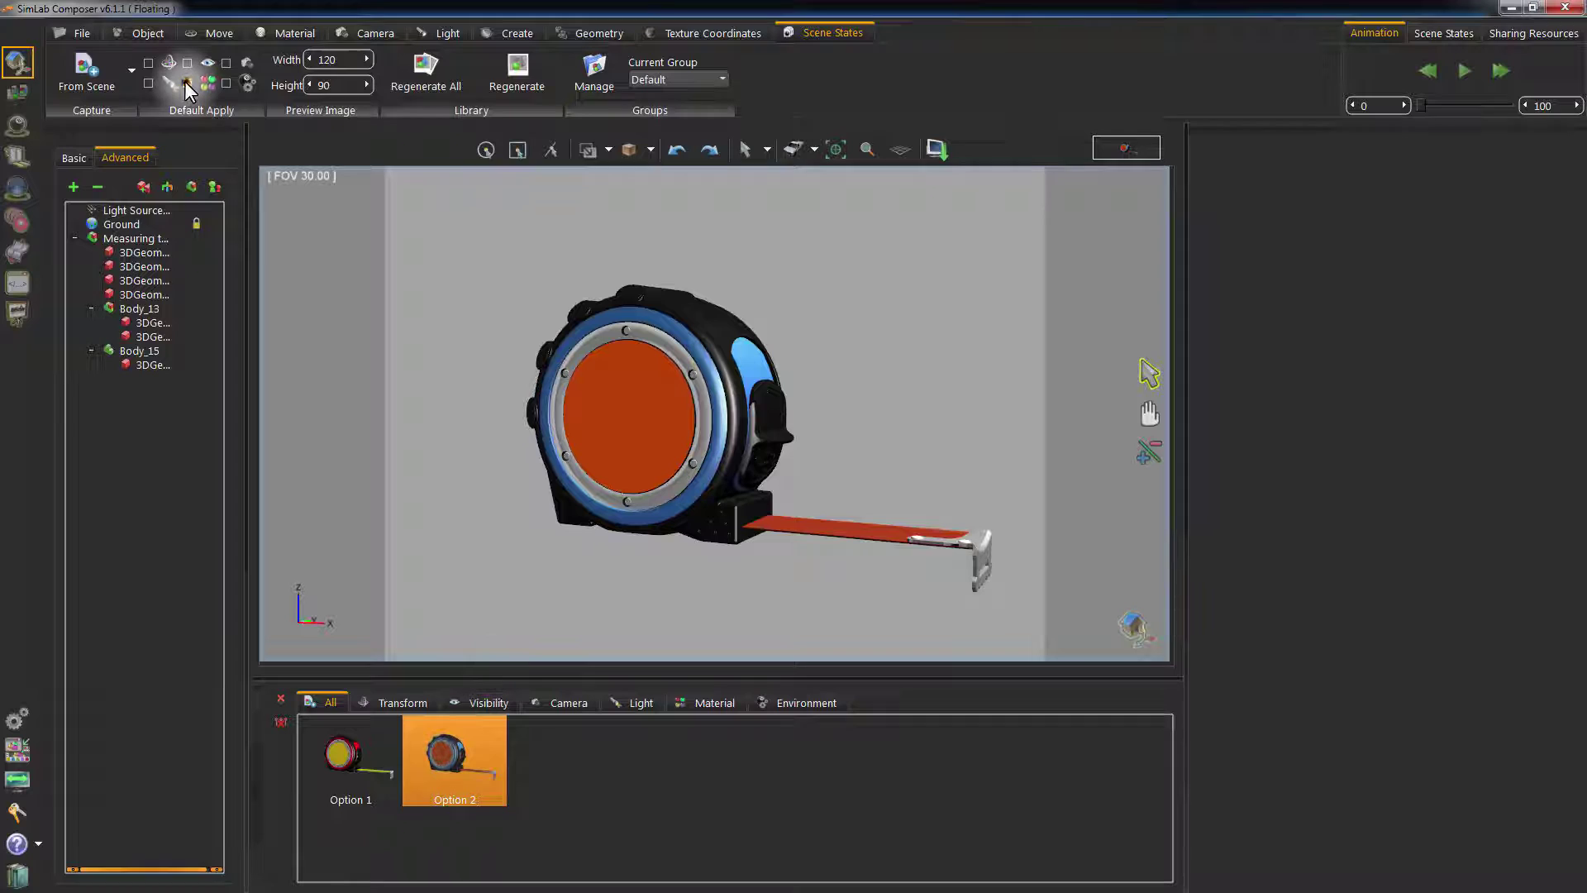
Include the camera view in new states, orbit to a higher angle, and save it as 'Perspective'
{"action": "left_click", "coordinate": [226, 63]}
{"action": "middle_click_drag", "start_coordinate": [851, 339], "coordinate": [955, 434]}
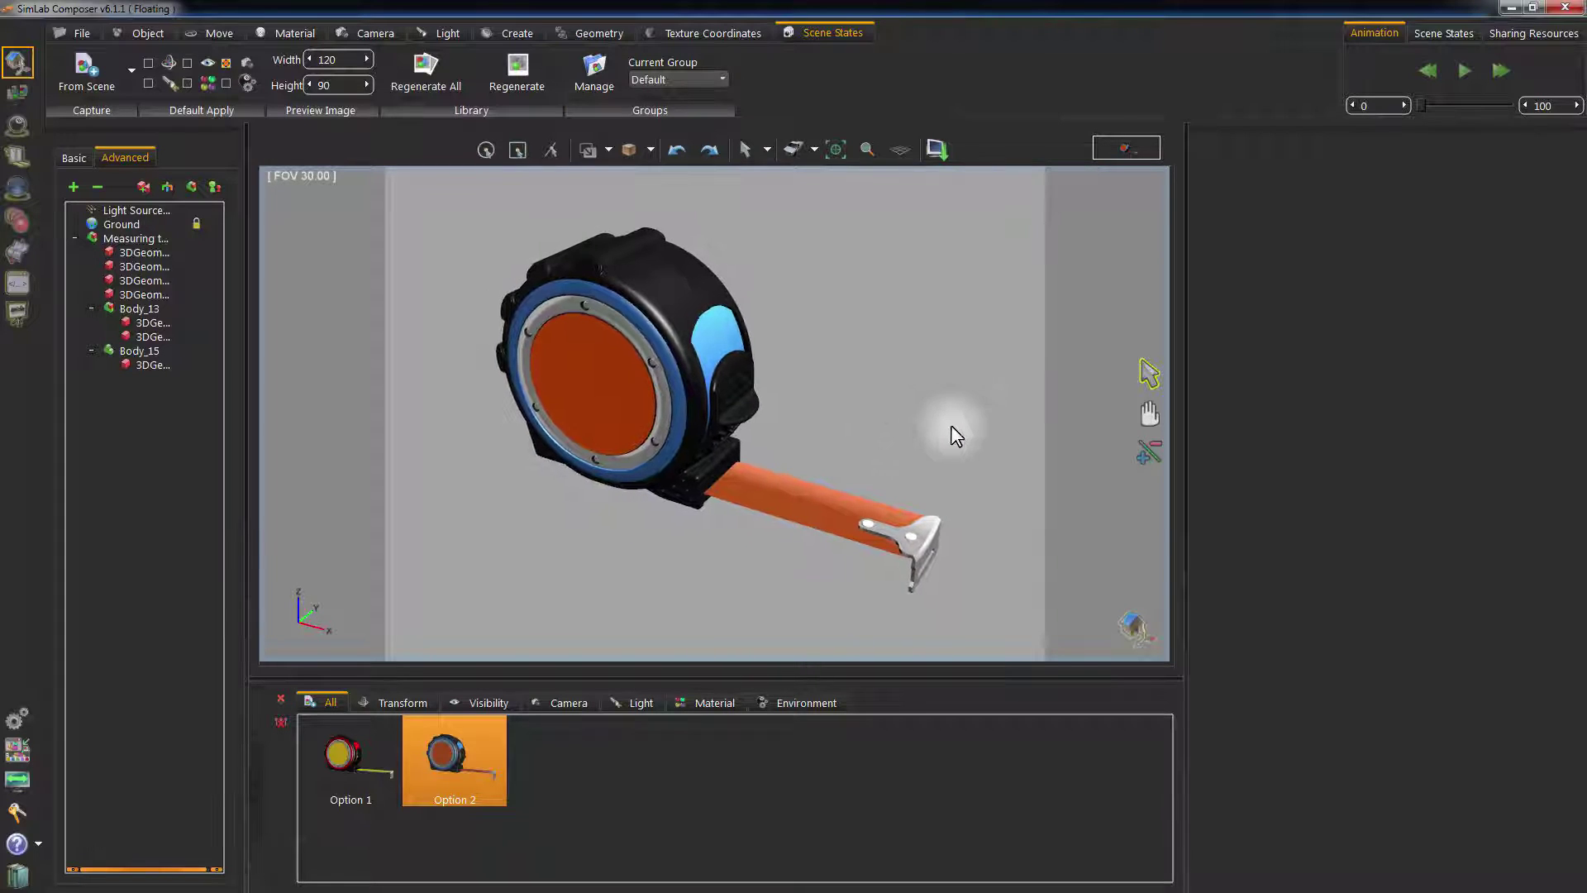
{"action": "left_click", "coordinate": [82, 69]}
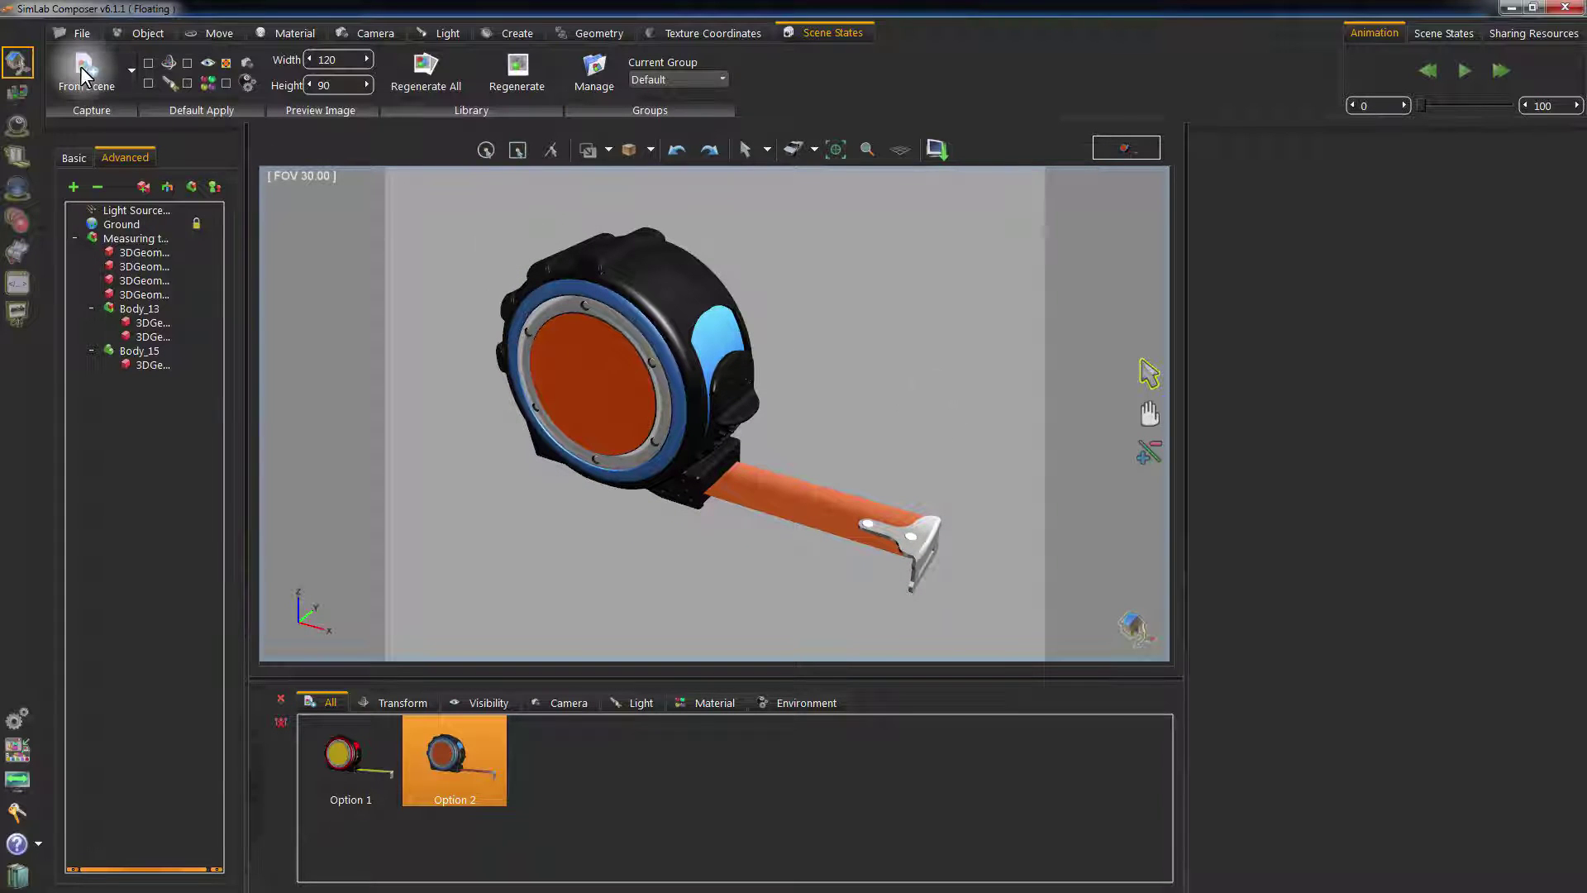
{"action": "left_click", "coordinate": [551, 758]}
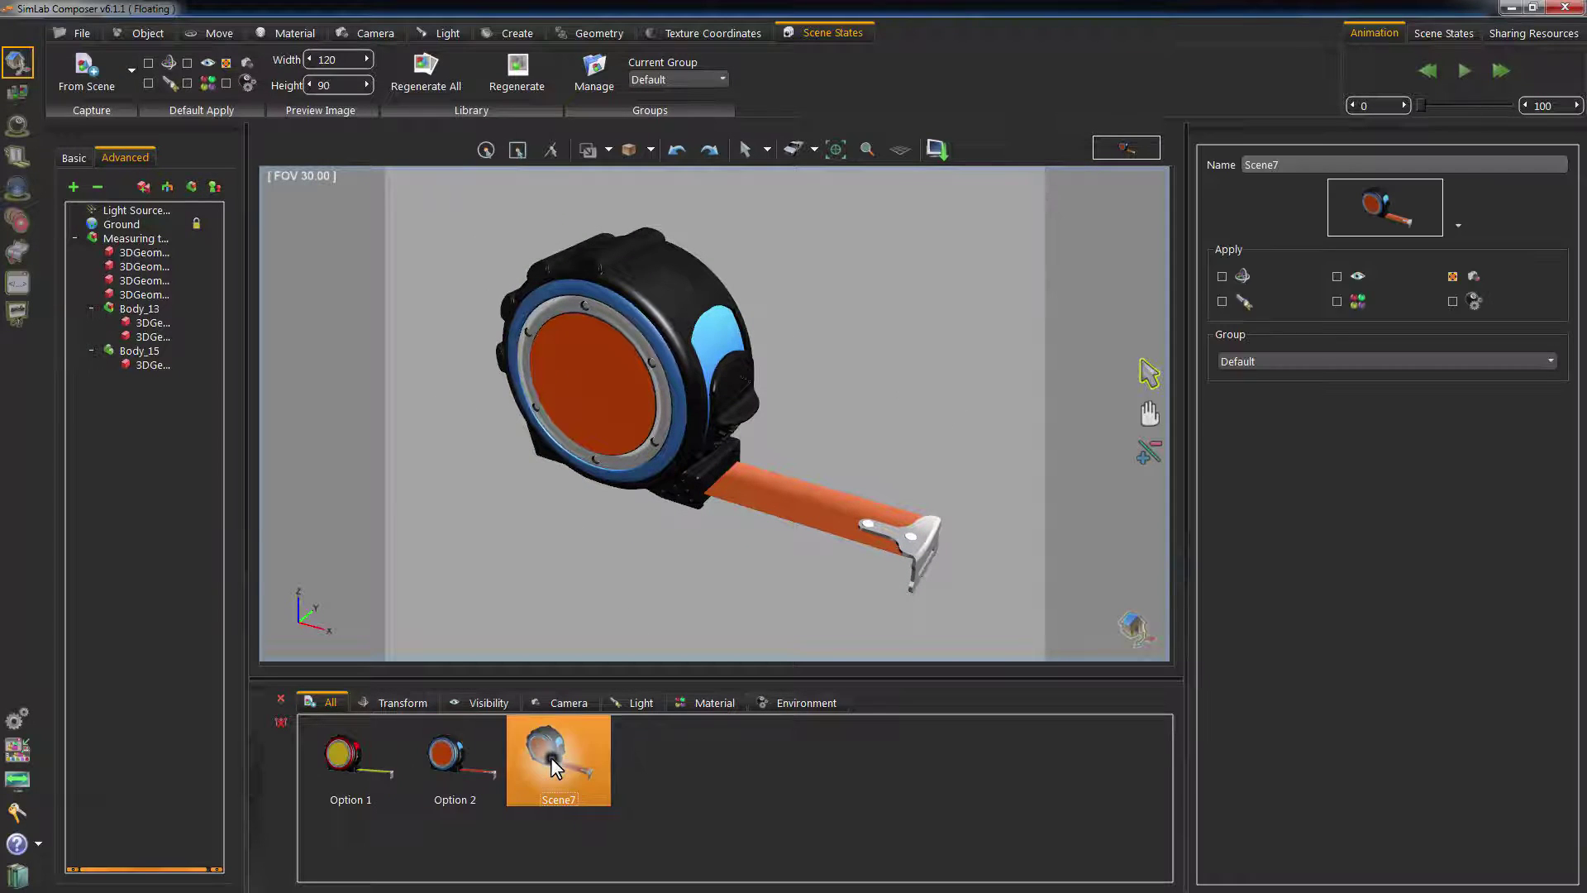
{"action": "double_click", "coordinate": [1290, 163]}
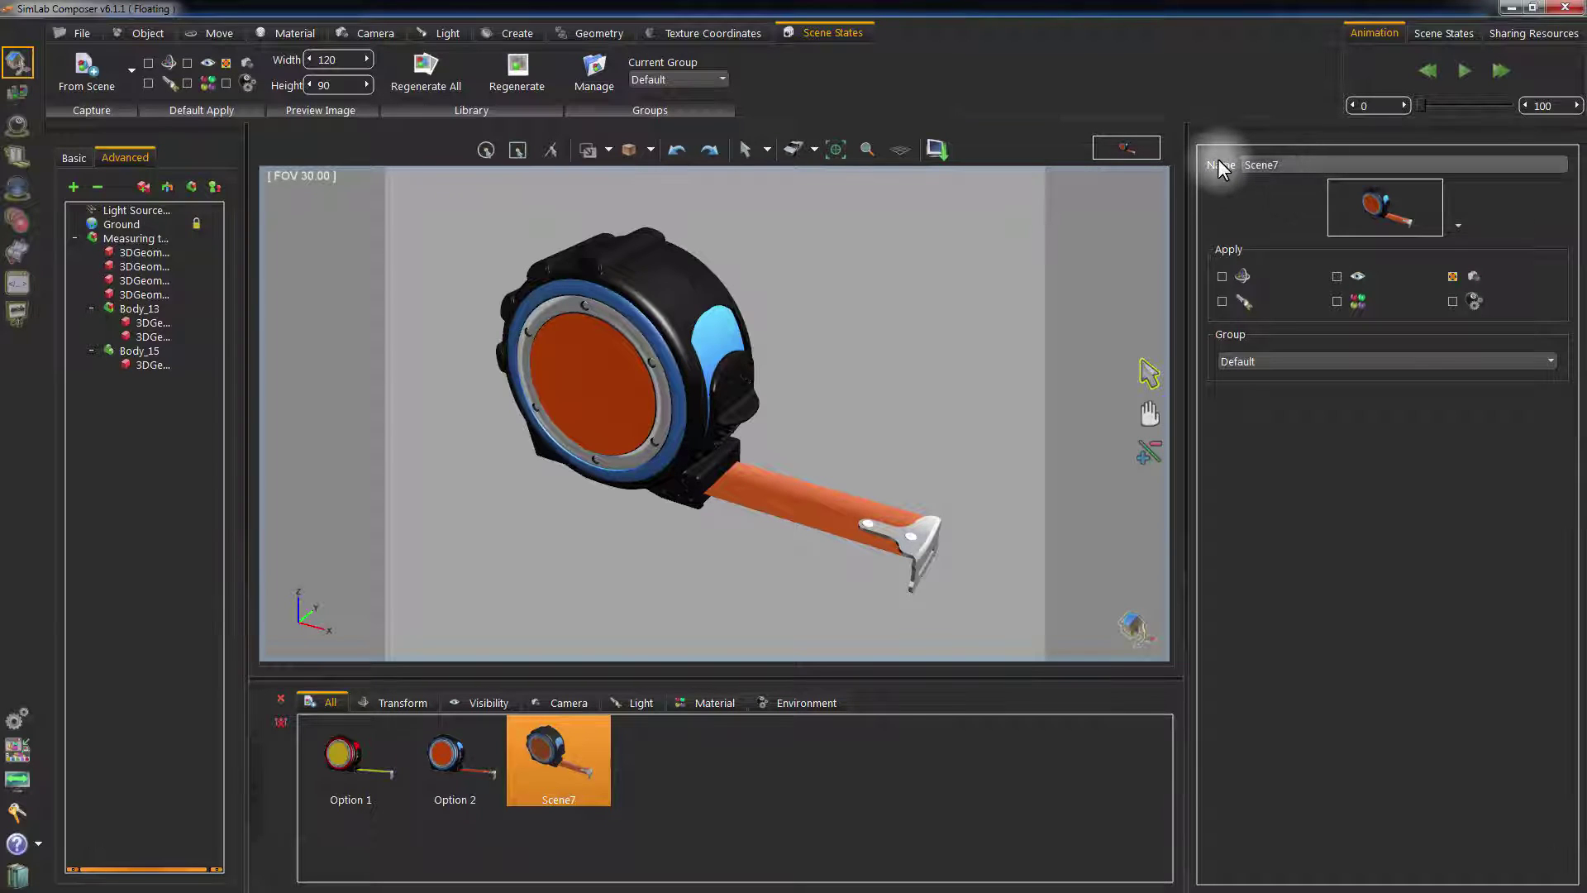
{"action": "type", "text": "Perspective"}
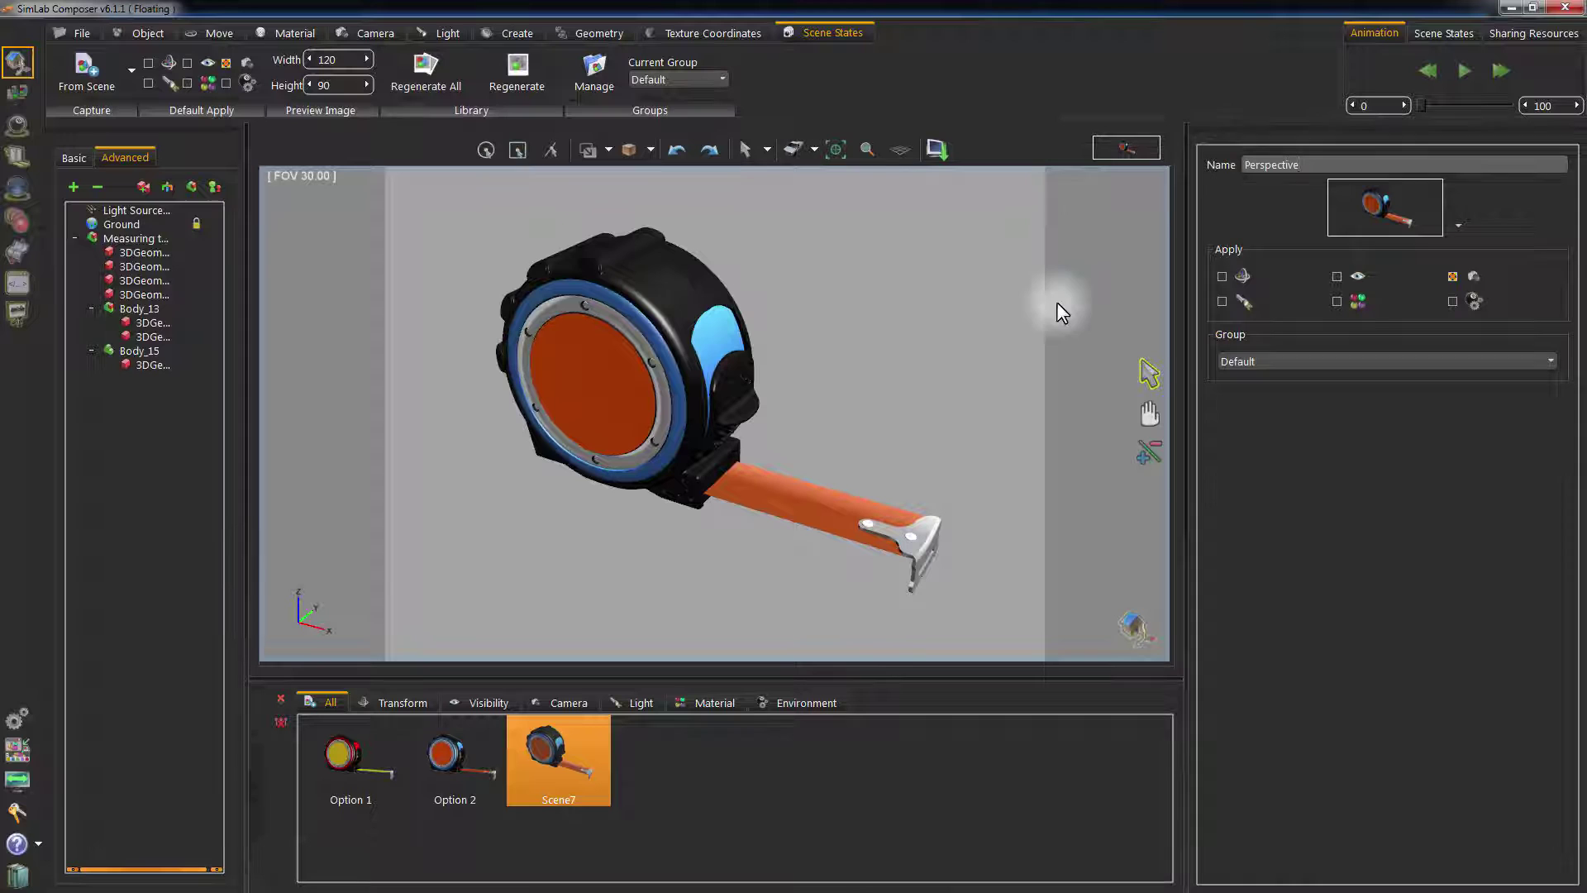
{"action": "key", "text": "Return"}
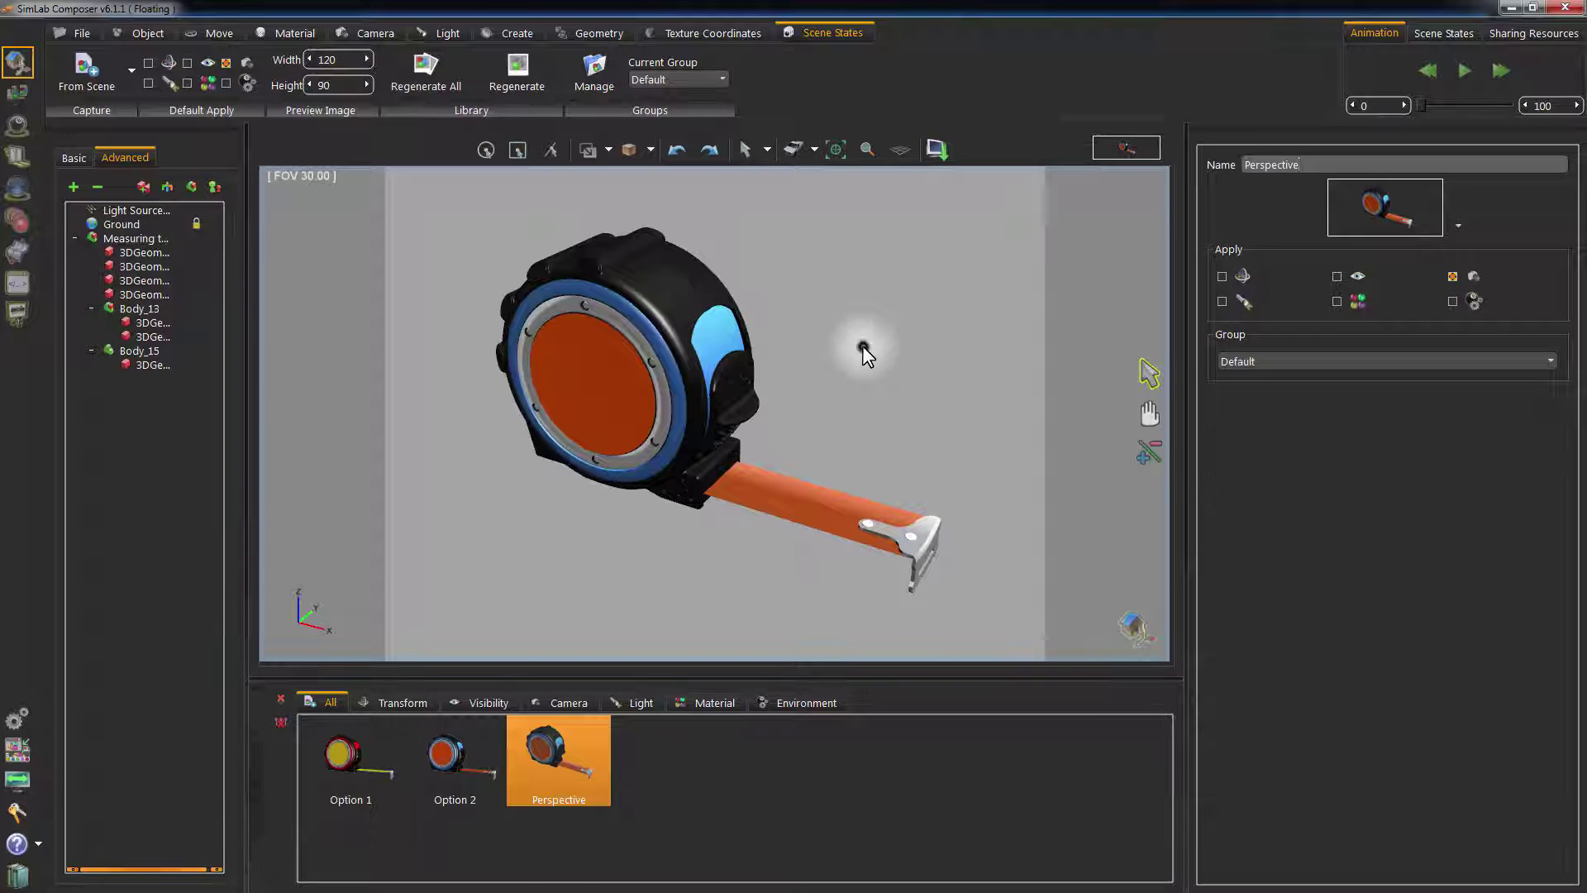
Orbit to a straight-on view, capture it, and rename Scene8 to 'Side'
{"action": "left_click_drag", "start_coordinate": [862, 347], "coordinate": [920, 324]}
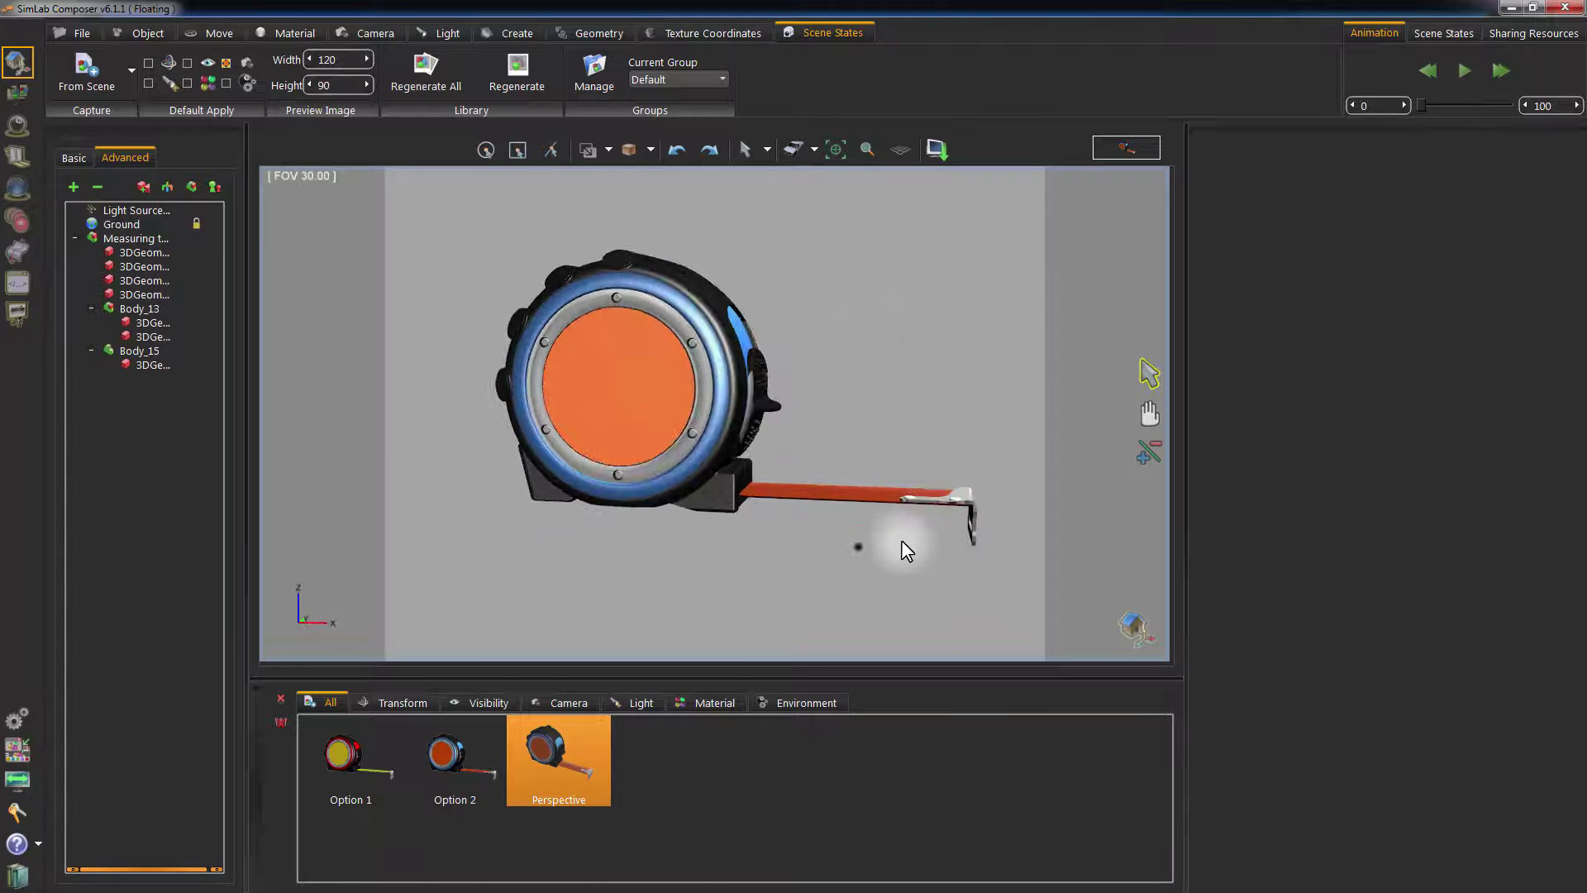
{"action": "left_click_drag", "start_coordinate": [901, 539], "coordinate": [846, 291]}
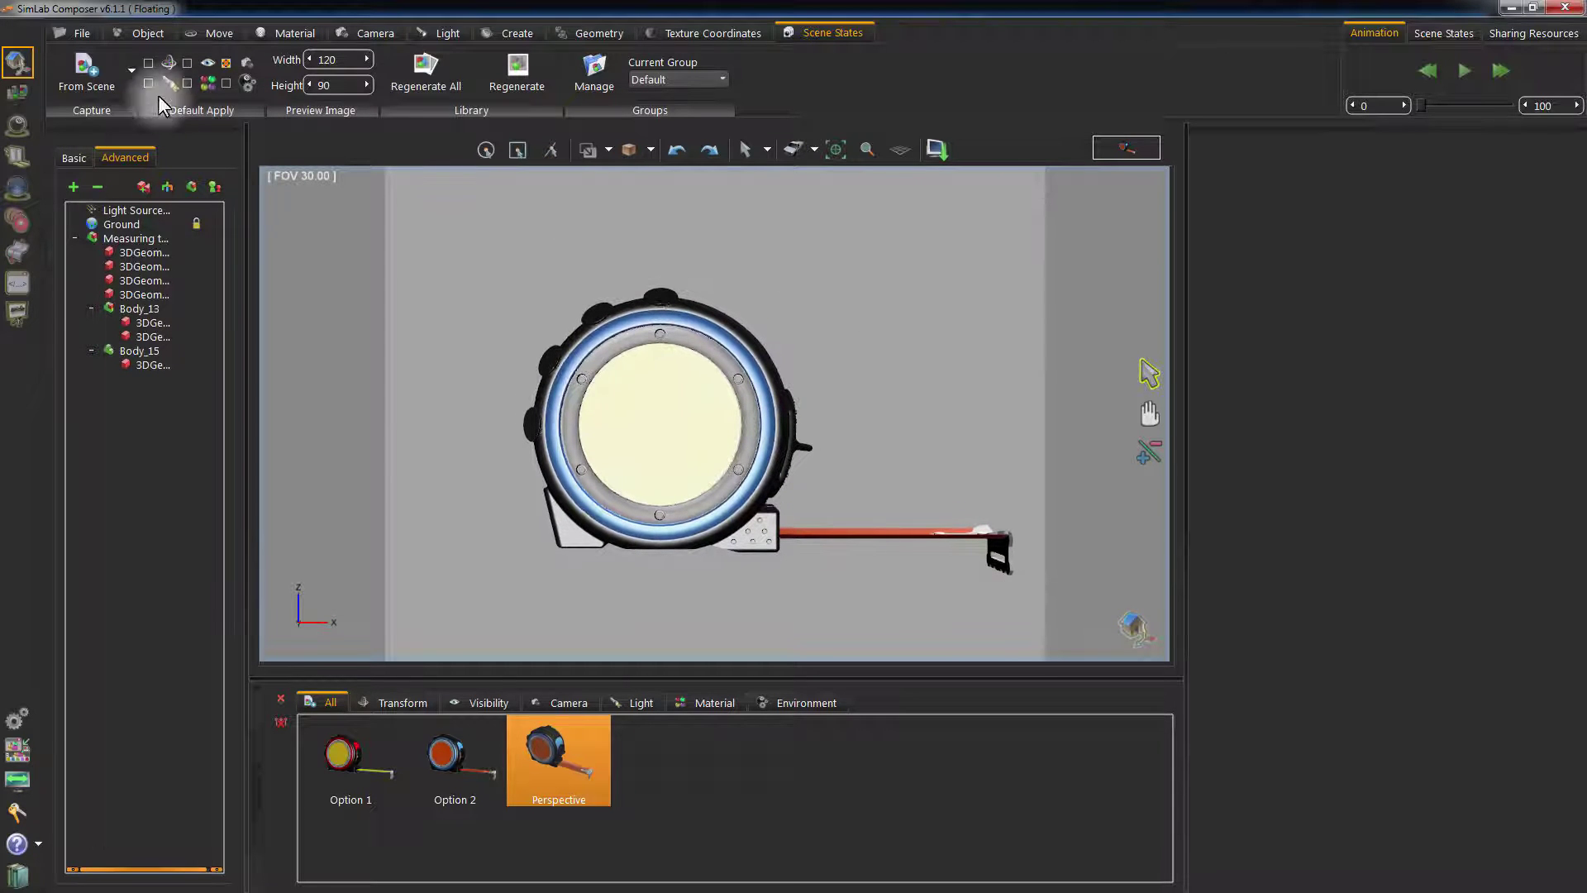
{"action": "left_click", "coordinate": [85, 67]}
{"action": "left_click", "coordinate": [650, 759]}
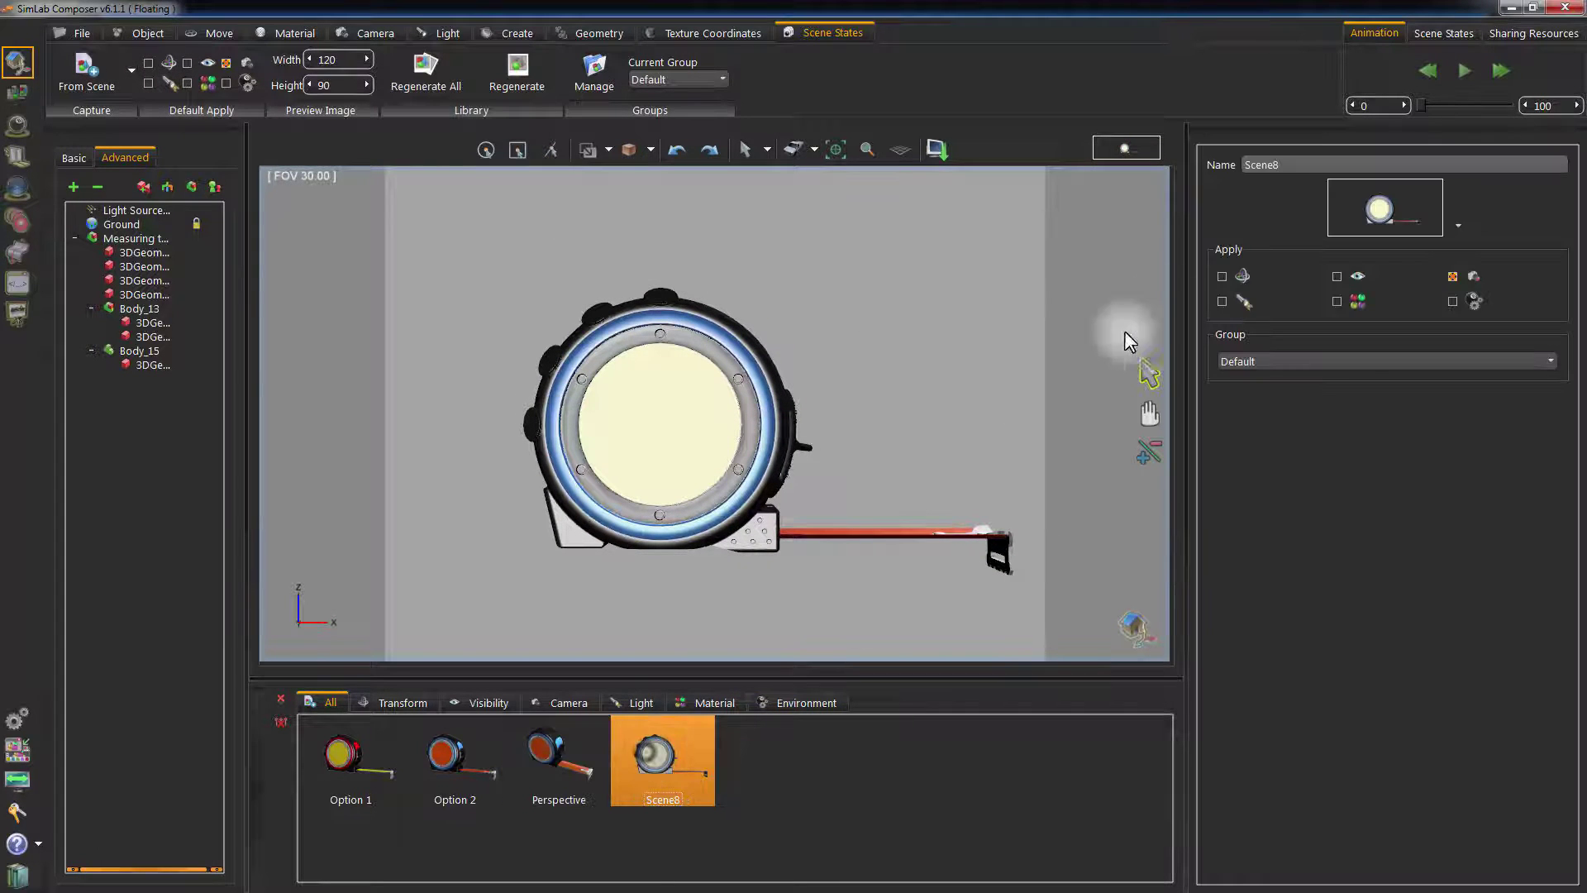
{"action": "key", "text": "BackSpace"}
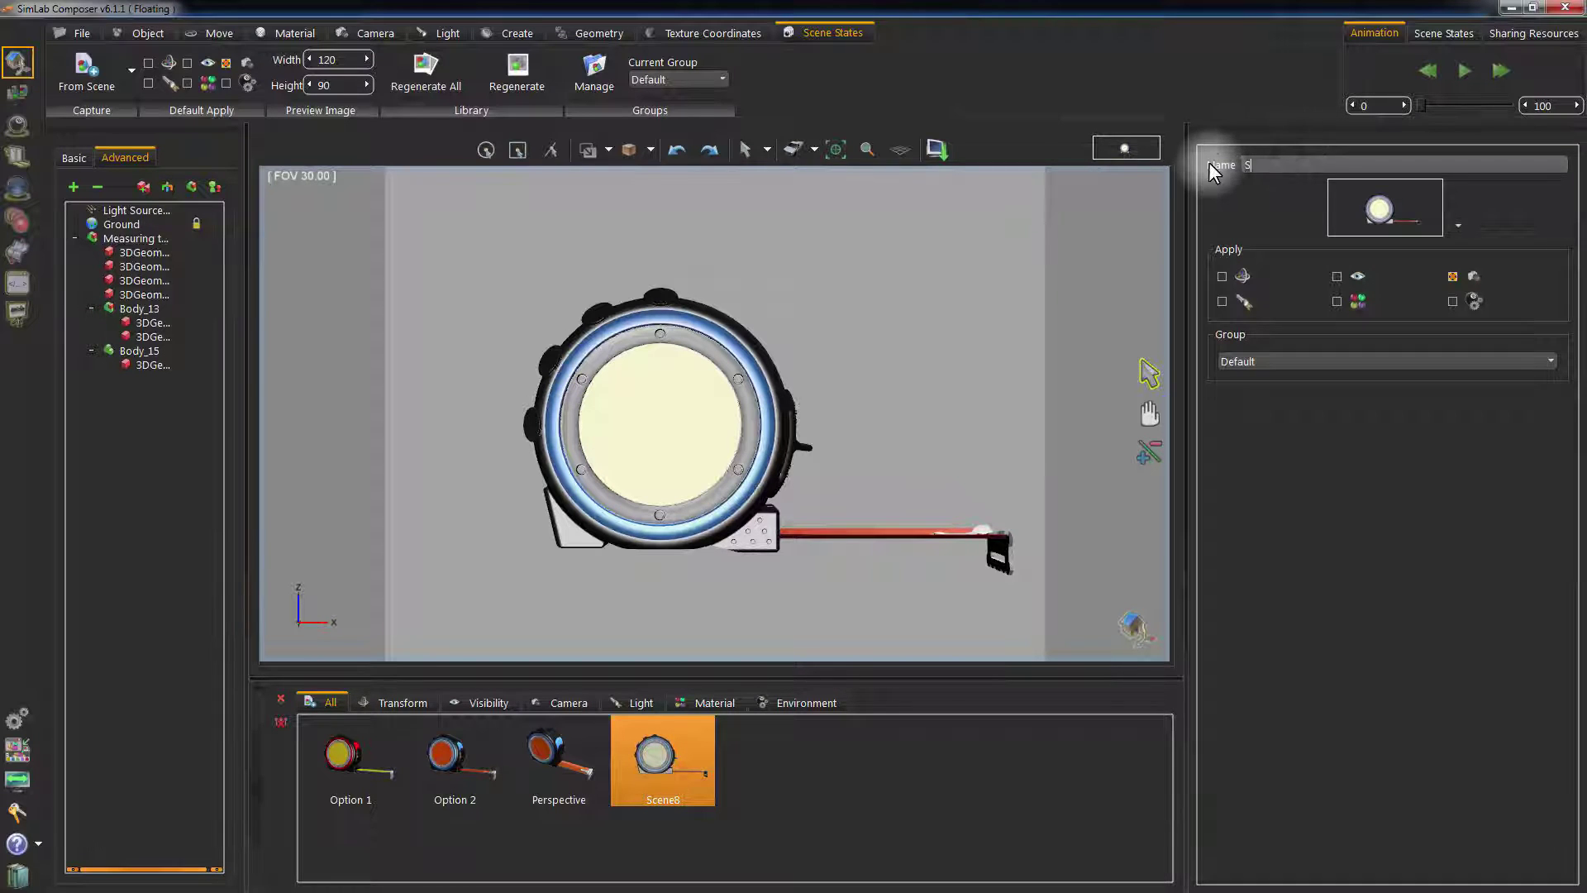
{"action": "type", "text": "Side"}
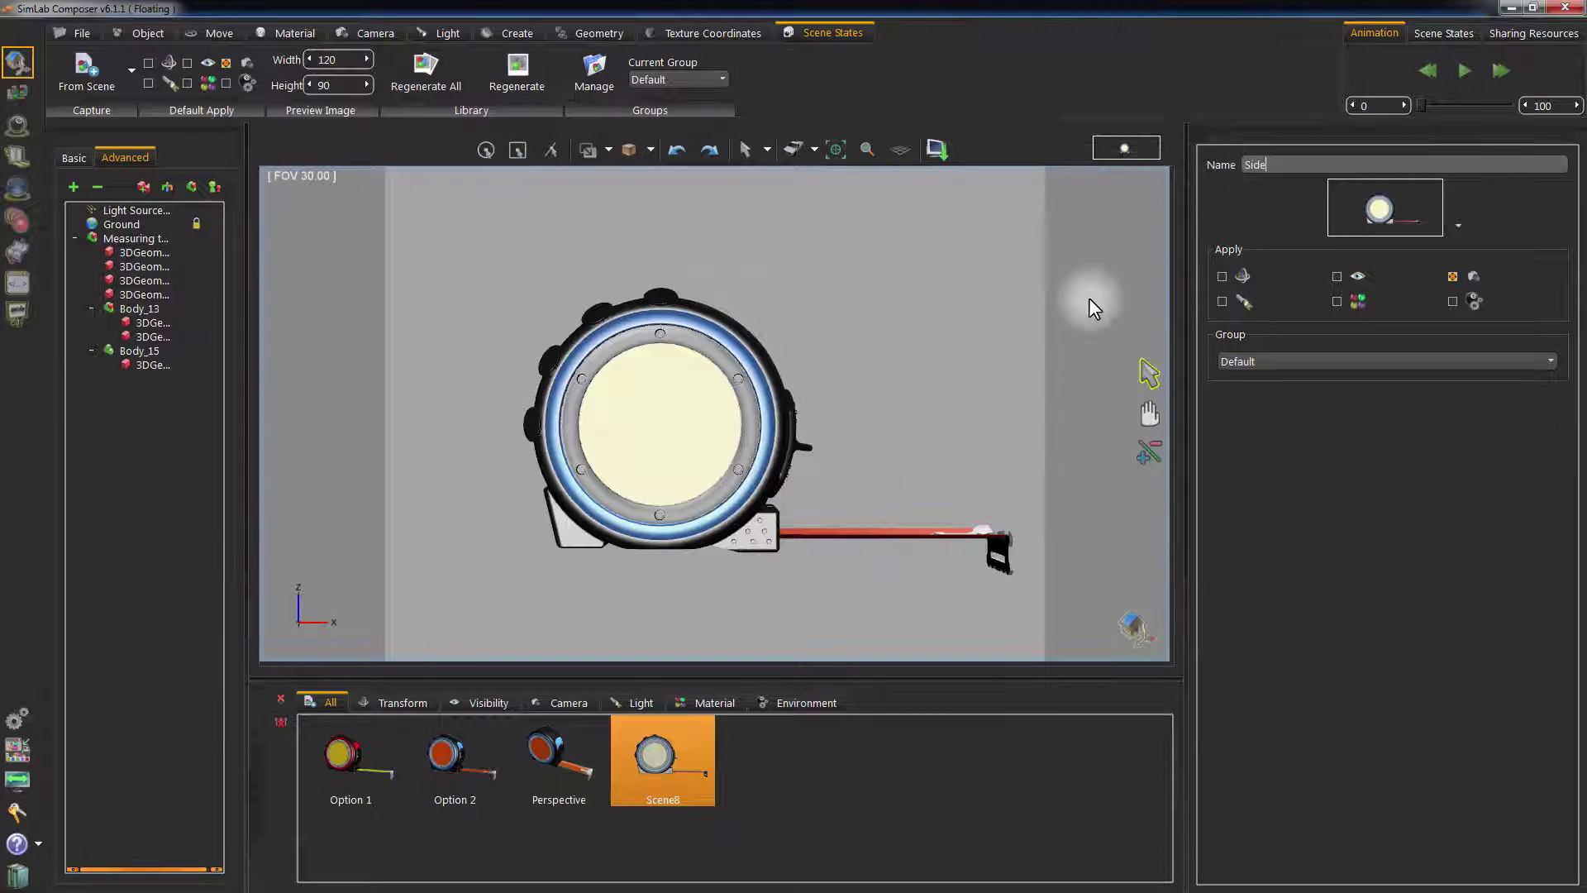
{"action": "key", "text": "Return"}
Close the state's properties and orbit the model to look down from above
{"action": "left_click", "coordinate": [949, 299]}
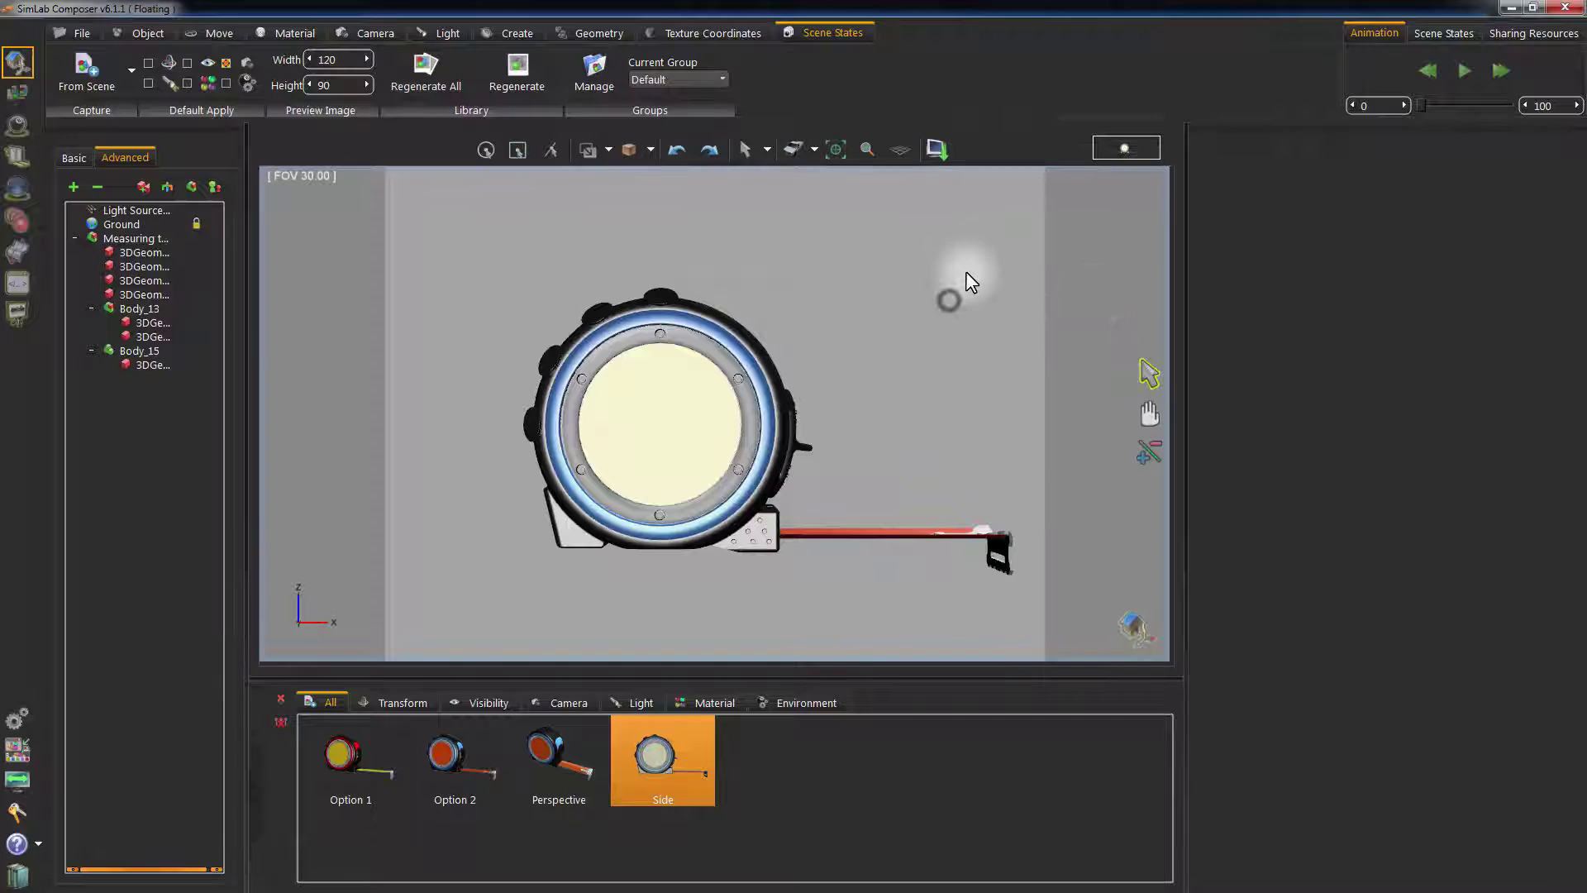
{"action": "left_click_drag", "start_coordinate": [989, 255], "coordinate": [951, 592]}
{"action": "mouse_move", "coordinate": [641, 263]}
{"action": "left_mouse_down"}
{"action": "mouse_move", "coordinate": [672, 366]}
{"action": "mouse_move", "coordinate": [730, 400]}
{"action": "mouse_move", "coordinate": [755, 354]}
{"action": "mouse_move", "coordinate": [728, 418]}
{"action": "mouse_move", "coordinate": [718, 327]}
{"action": "mouse_move", "coordinate": [695, 334]}
{"action": "mouse_move", "coordinate": [793, 281]}
{"action": "left_mouse_up"}
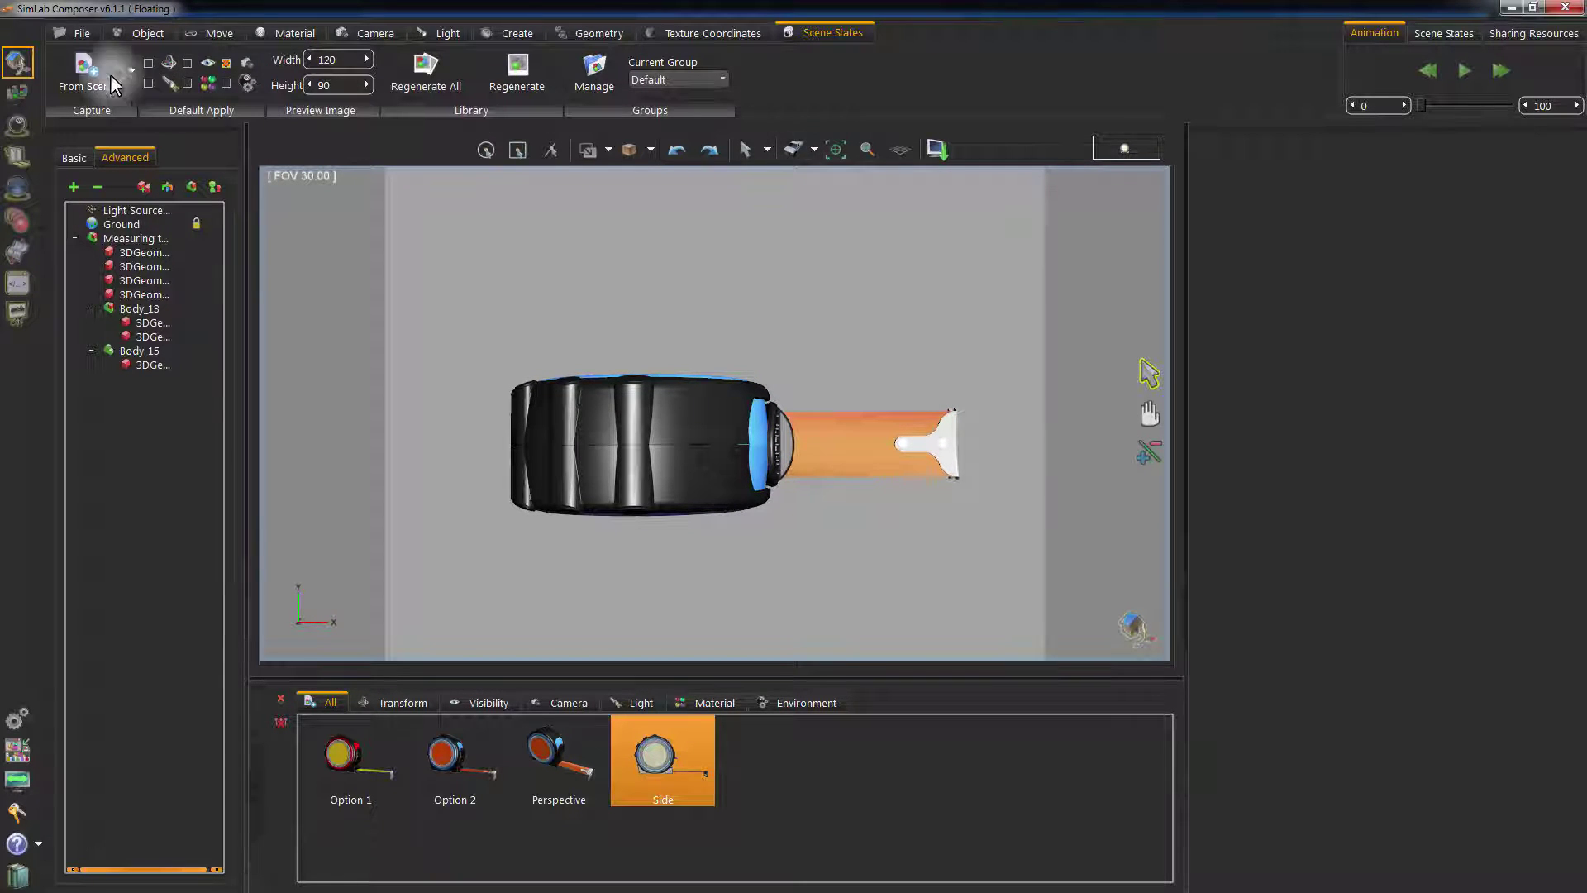
Capture the top-down view as a new state and open Scene9's properties
{"action": "left_click", "coordinate": [86, 70]}
{"action": "left_click", "coordinate": [738, 754]}
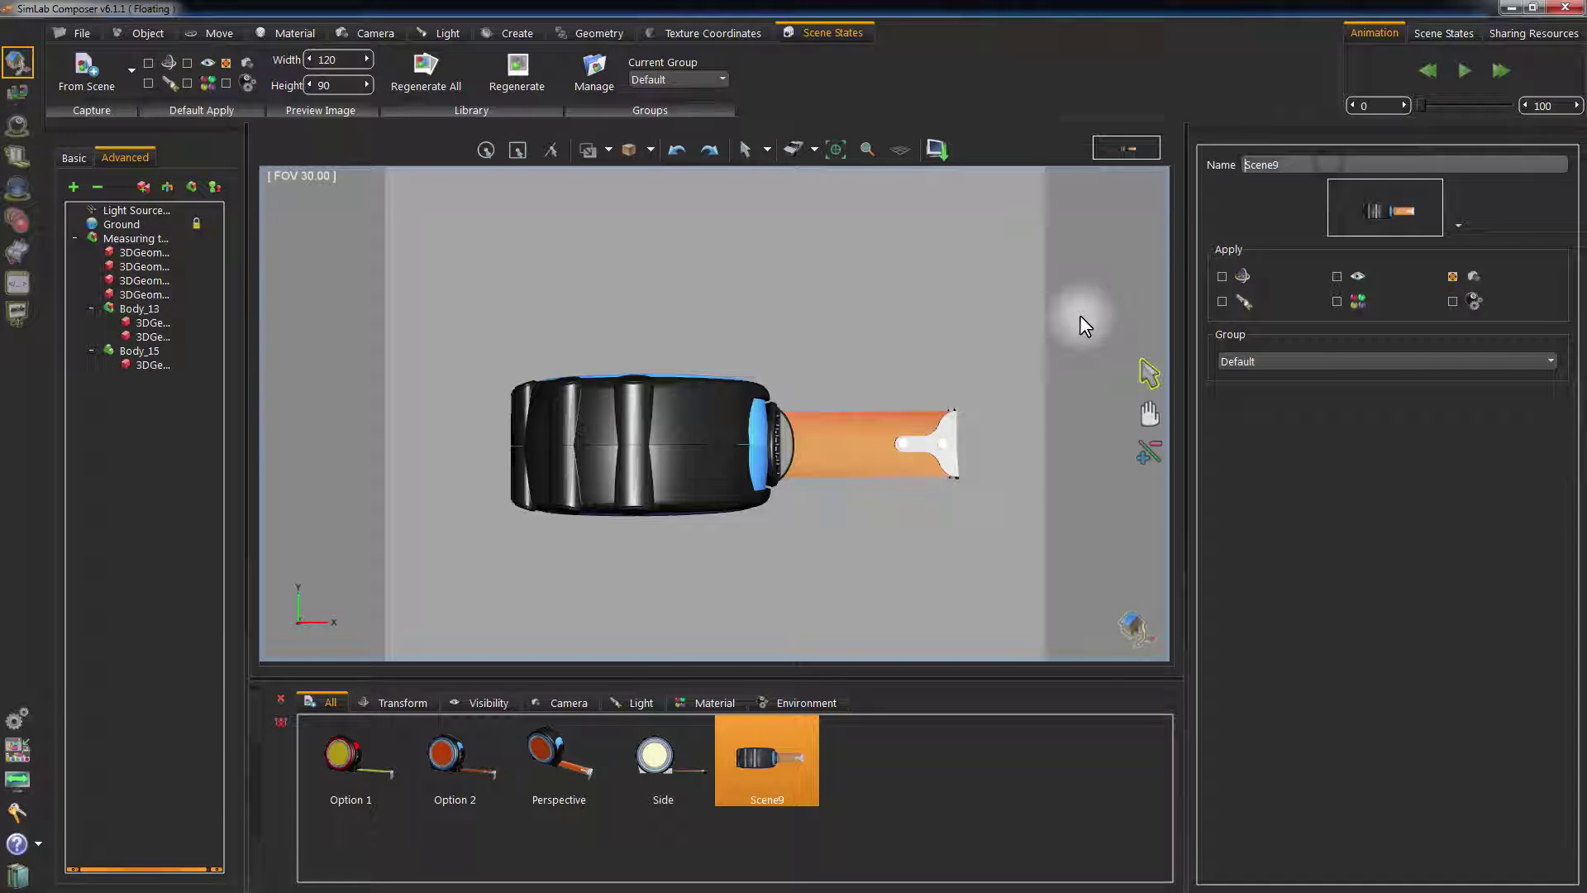
Name the new state 'Top', then preview the Side, Perspective and Top views
{"action": "type", "text": "Top"}
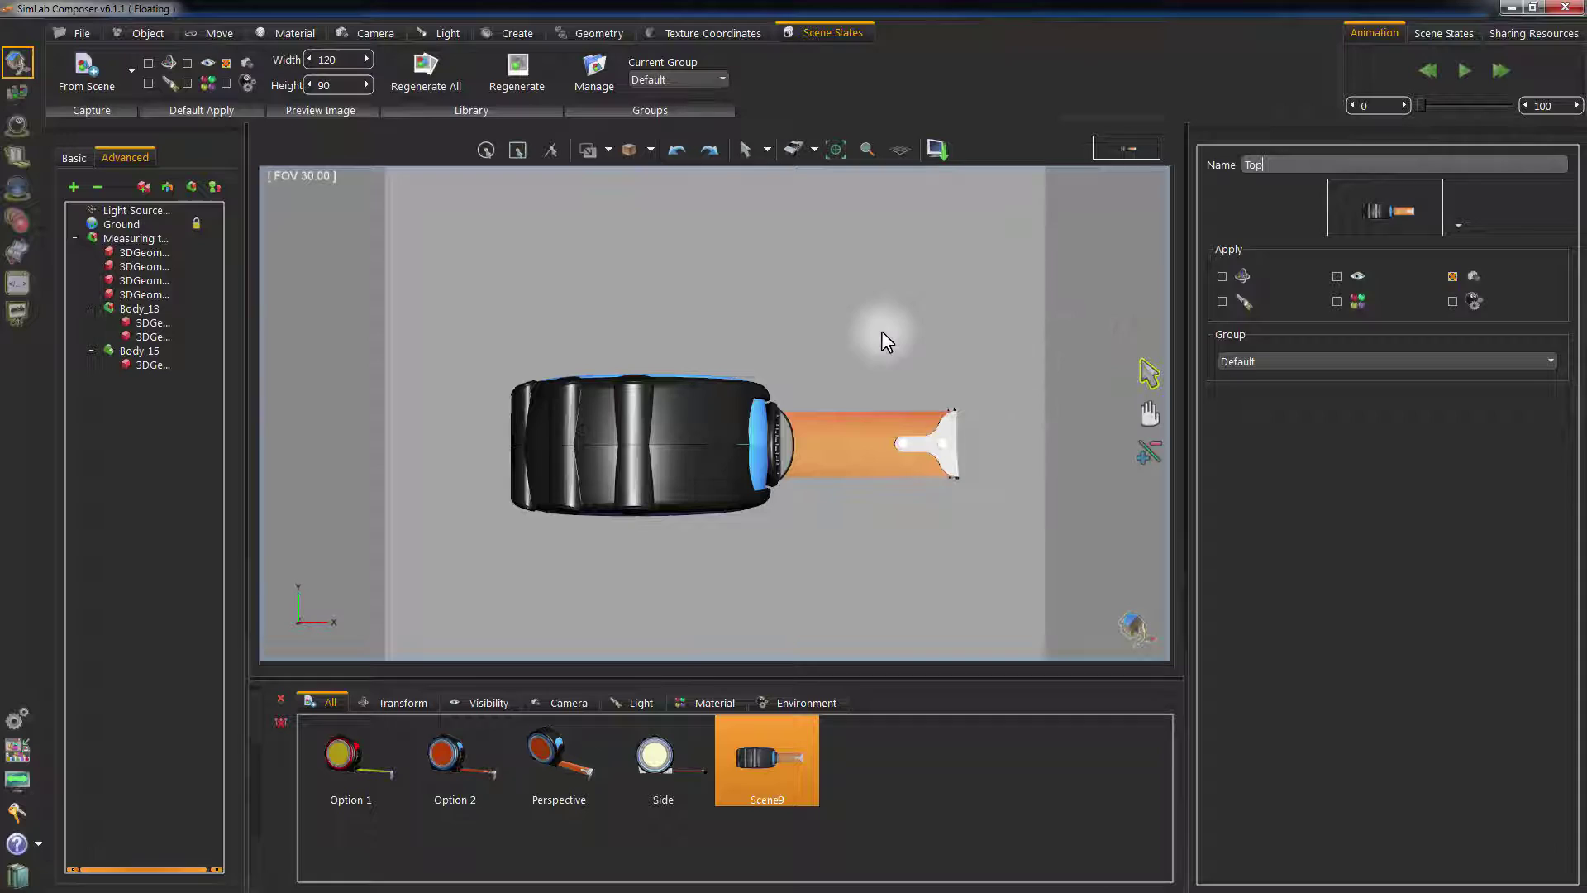
{"action": "key", "text": "Return"}
{"action": "double_click", "coordinate": [655, 754]}
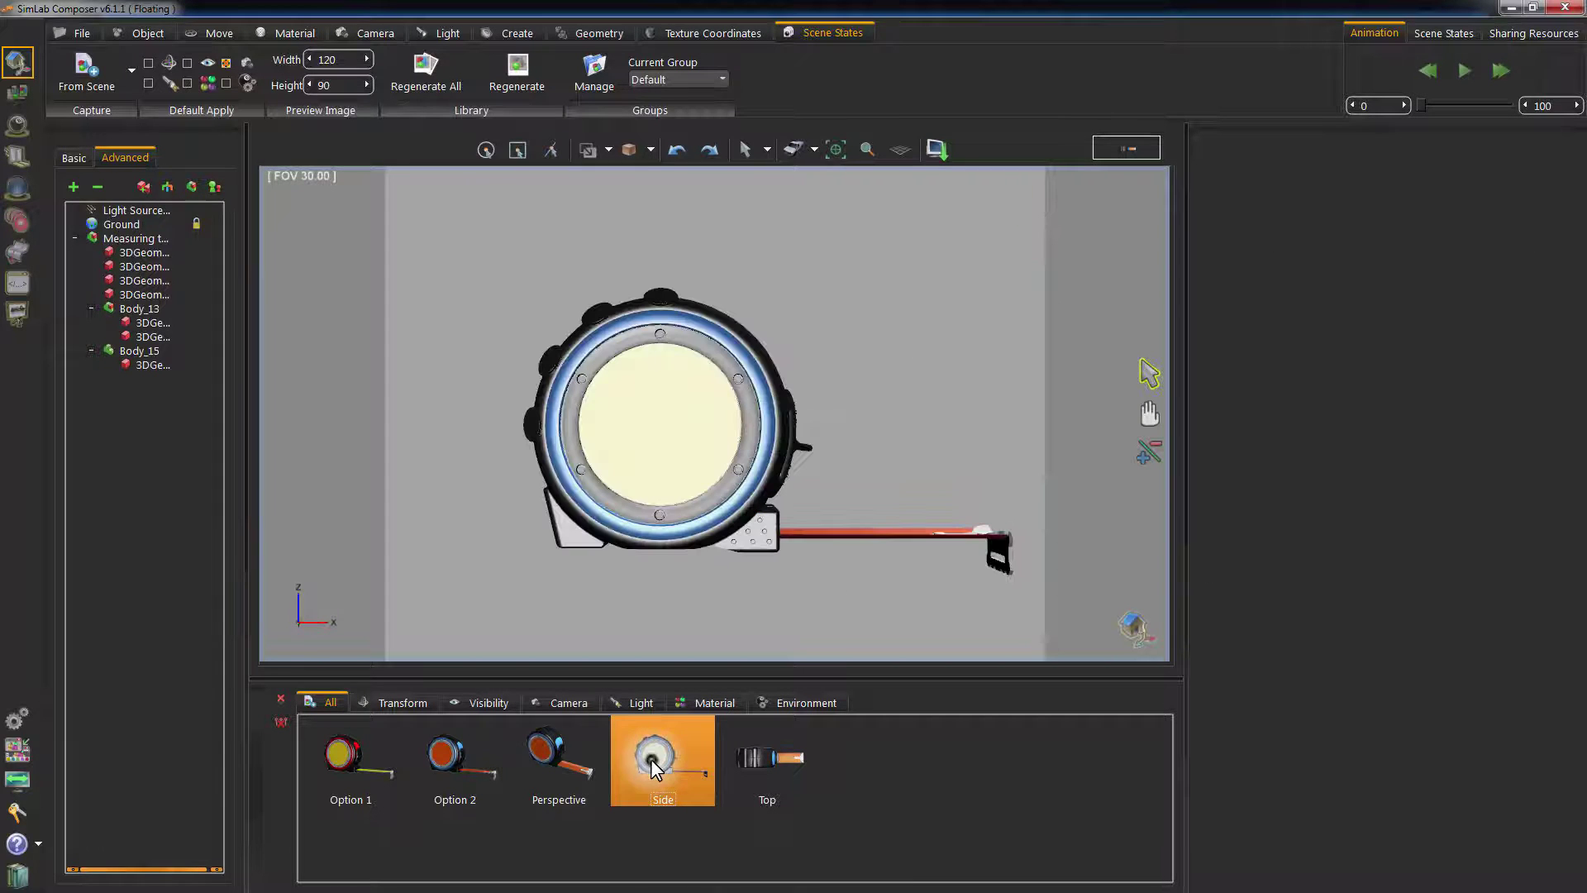
{"action": "double_click", "coordinate": [546, 757]}
{"action": "double_click", "coordinate": [766, 752]}
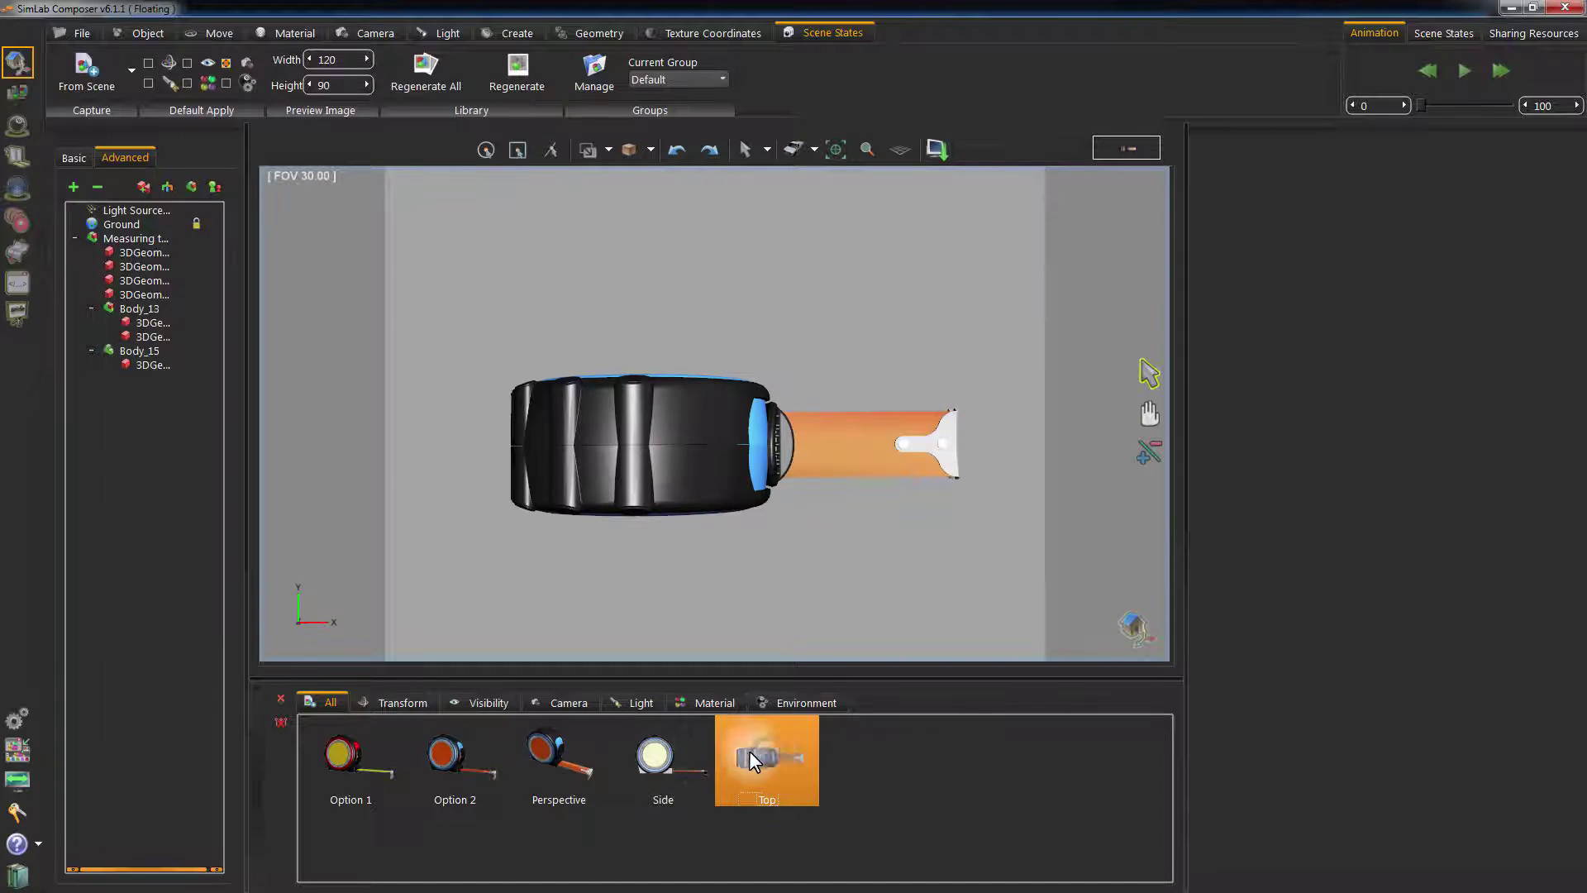
{"action": "double_click", "coordinate": [655, 755]}
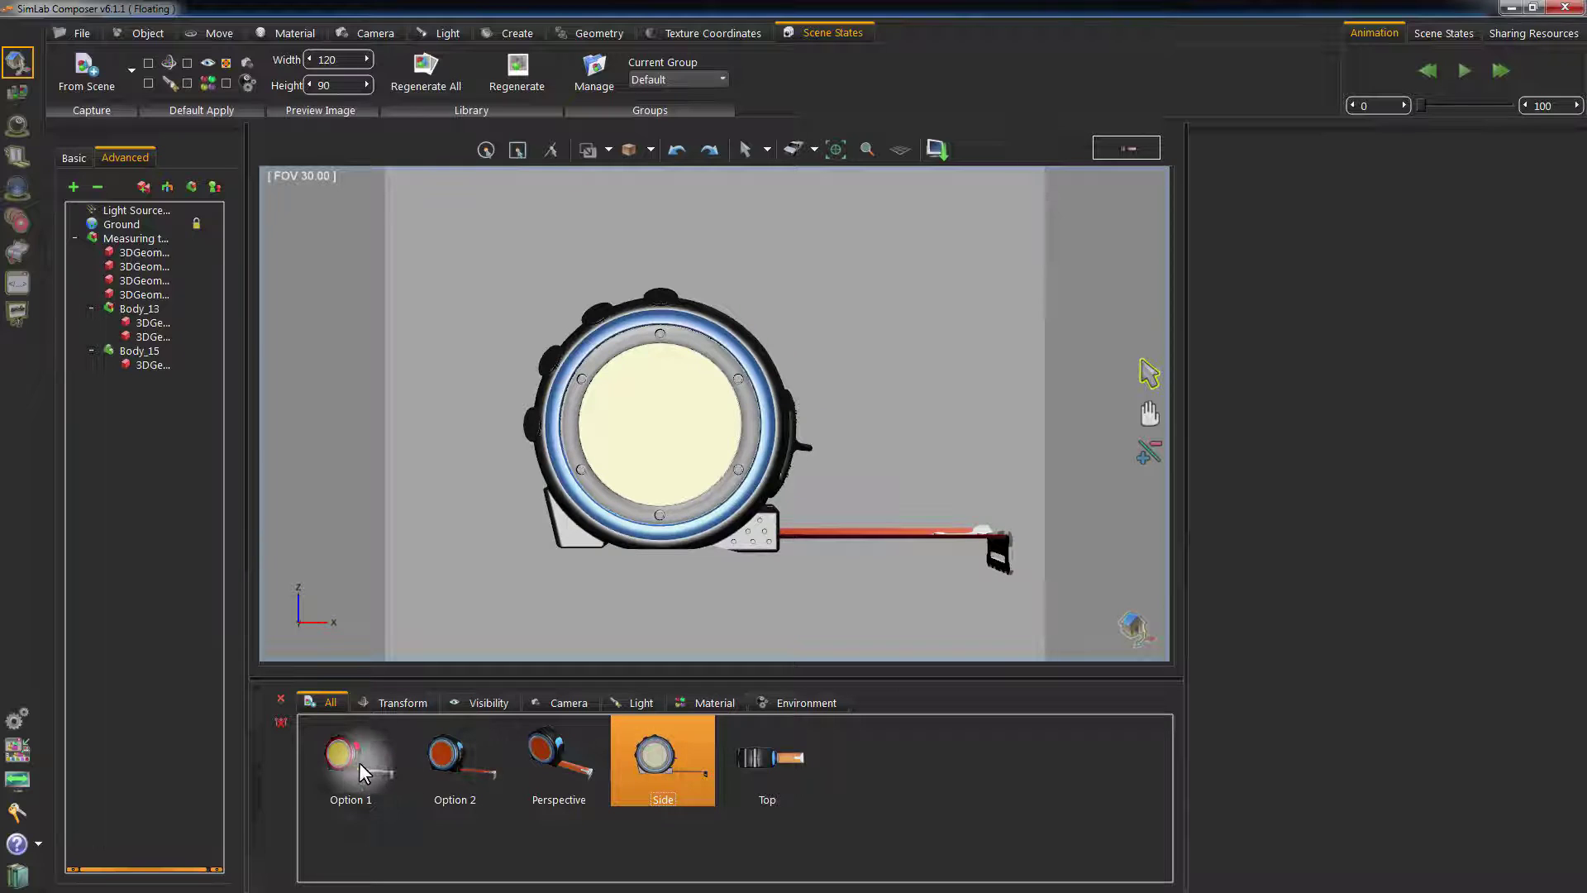
Apply Option 1's red-and-yellow colours, cycle through Side, Perspective and Top, ending in Perspective
{"action": "double_click", "coordinate": [359, 762]}
{"action": "double_click", "coordinate": [653, 777]}
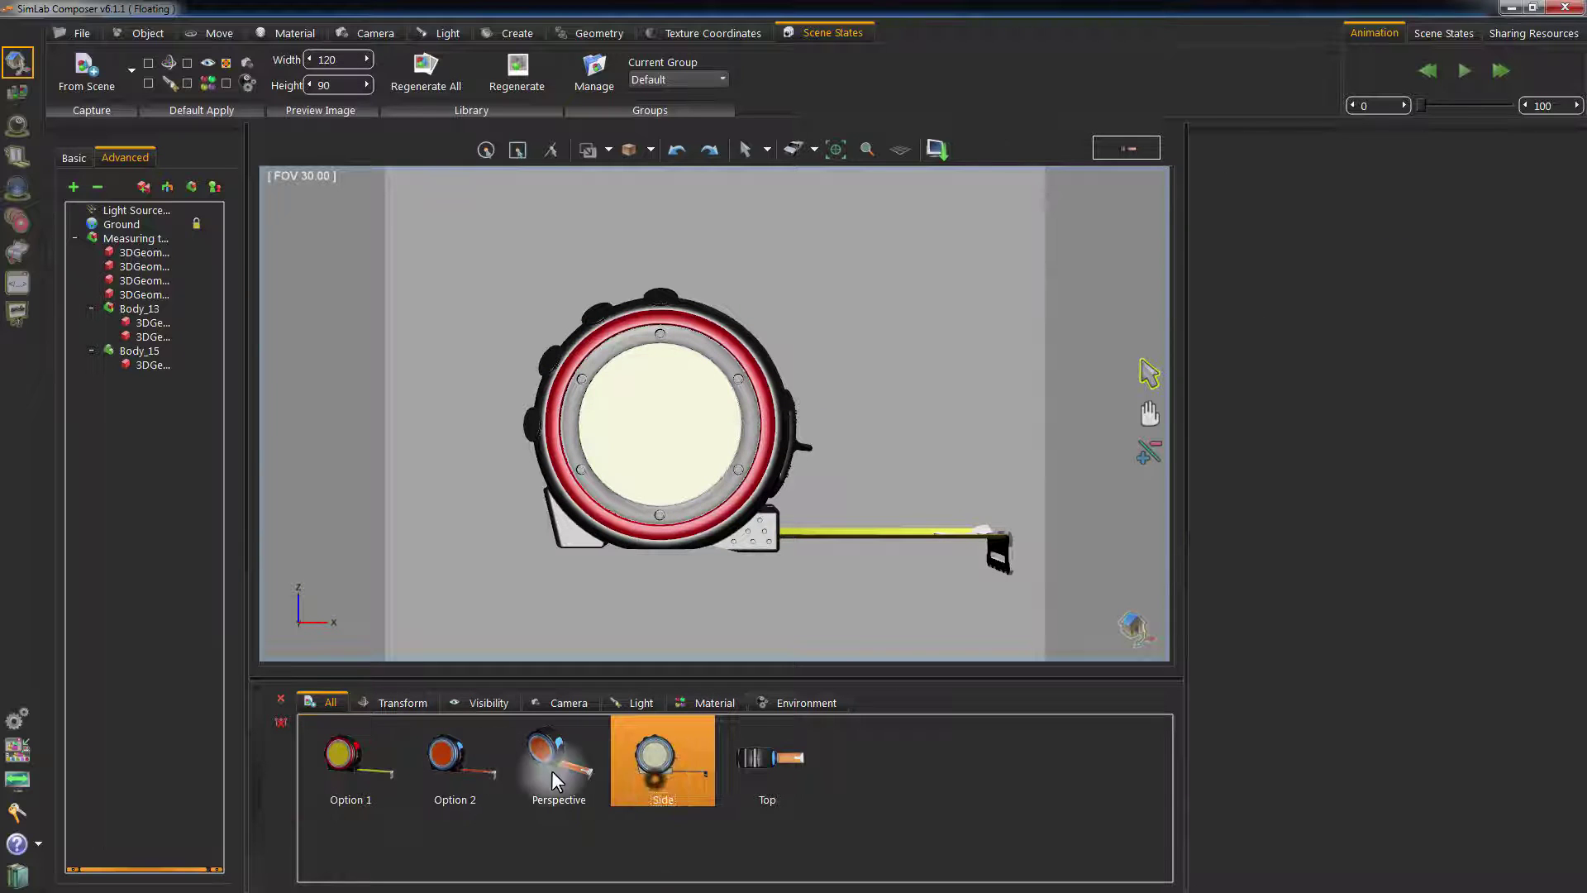
{"action": "double_click", "coordinate": [553, 771]}
{"action": "double_click", "coordinate": [755, 764]}
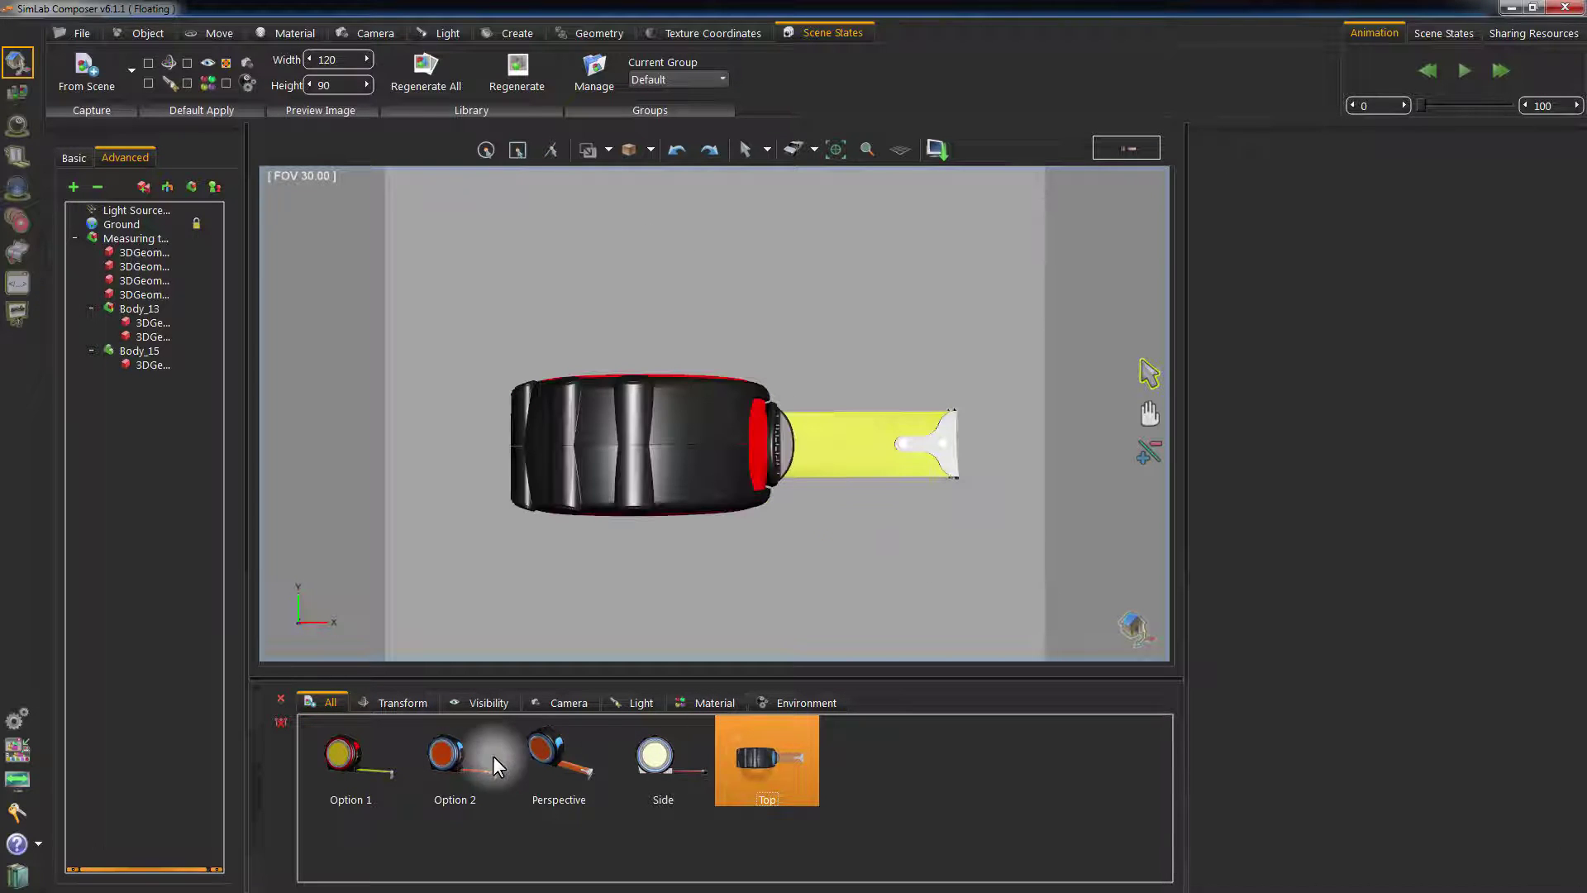
{"action": "double_click", "coordinate": [537, 763]}
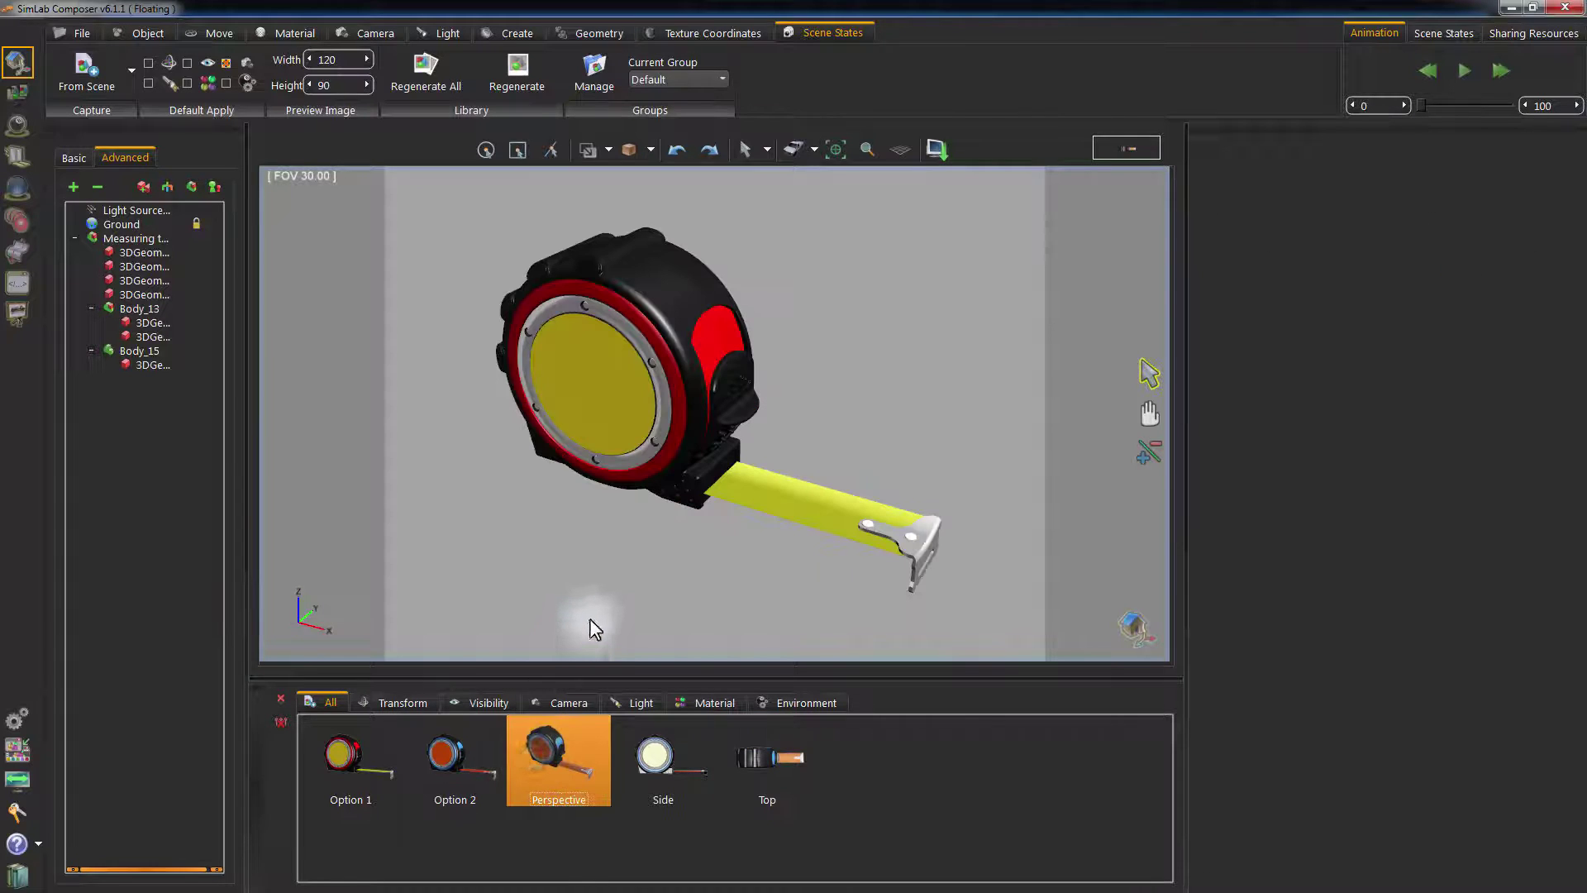
{"action": "left_click_drag", "start_coordinate": [589, 620], "coordinate": [692, 580]}
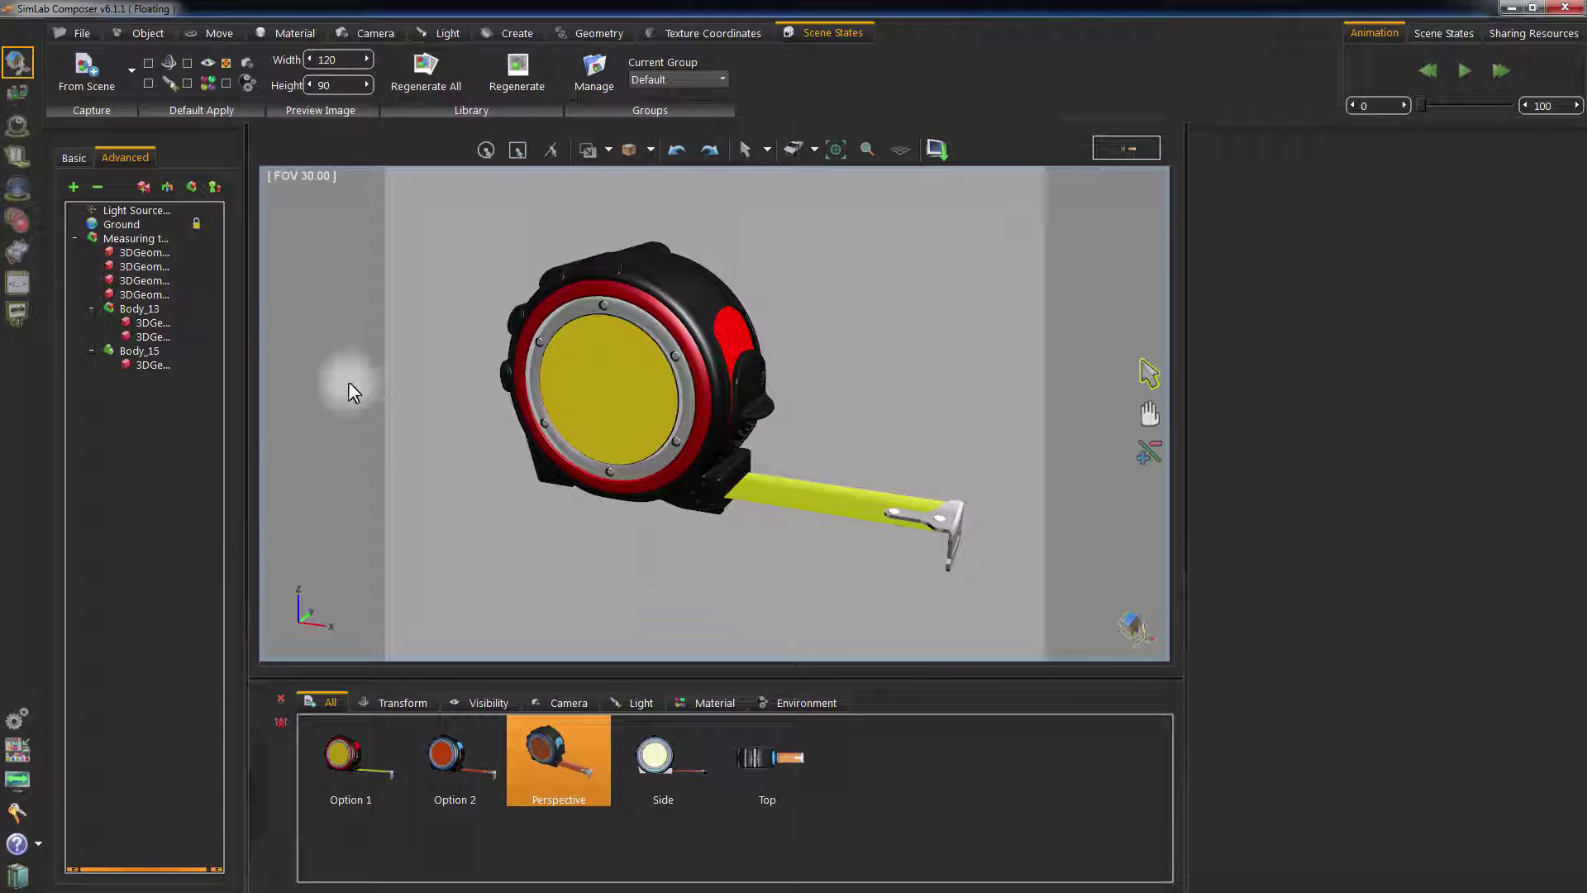
Open PDF Settings from the Share sidebar, showing templates with Abstract_01_800X600 chosen
{"action": "left_click", "coordinate": [23, 89]}
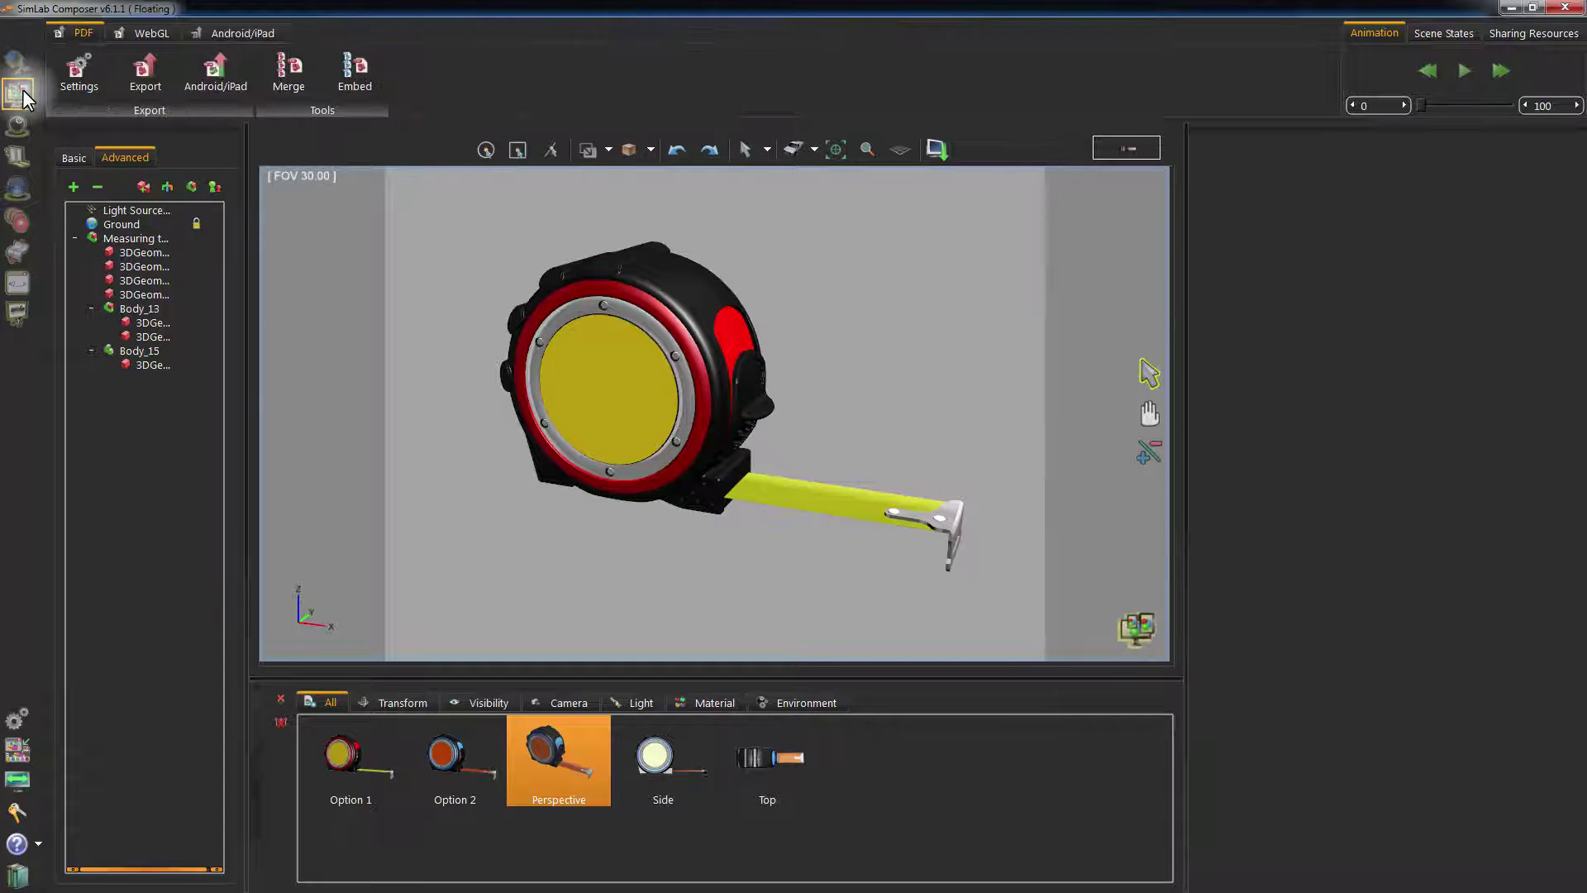
{"action": "left_click", "coordinate": [80, 83]}
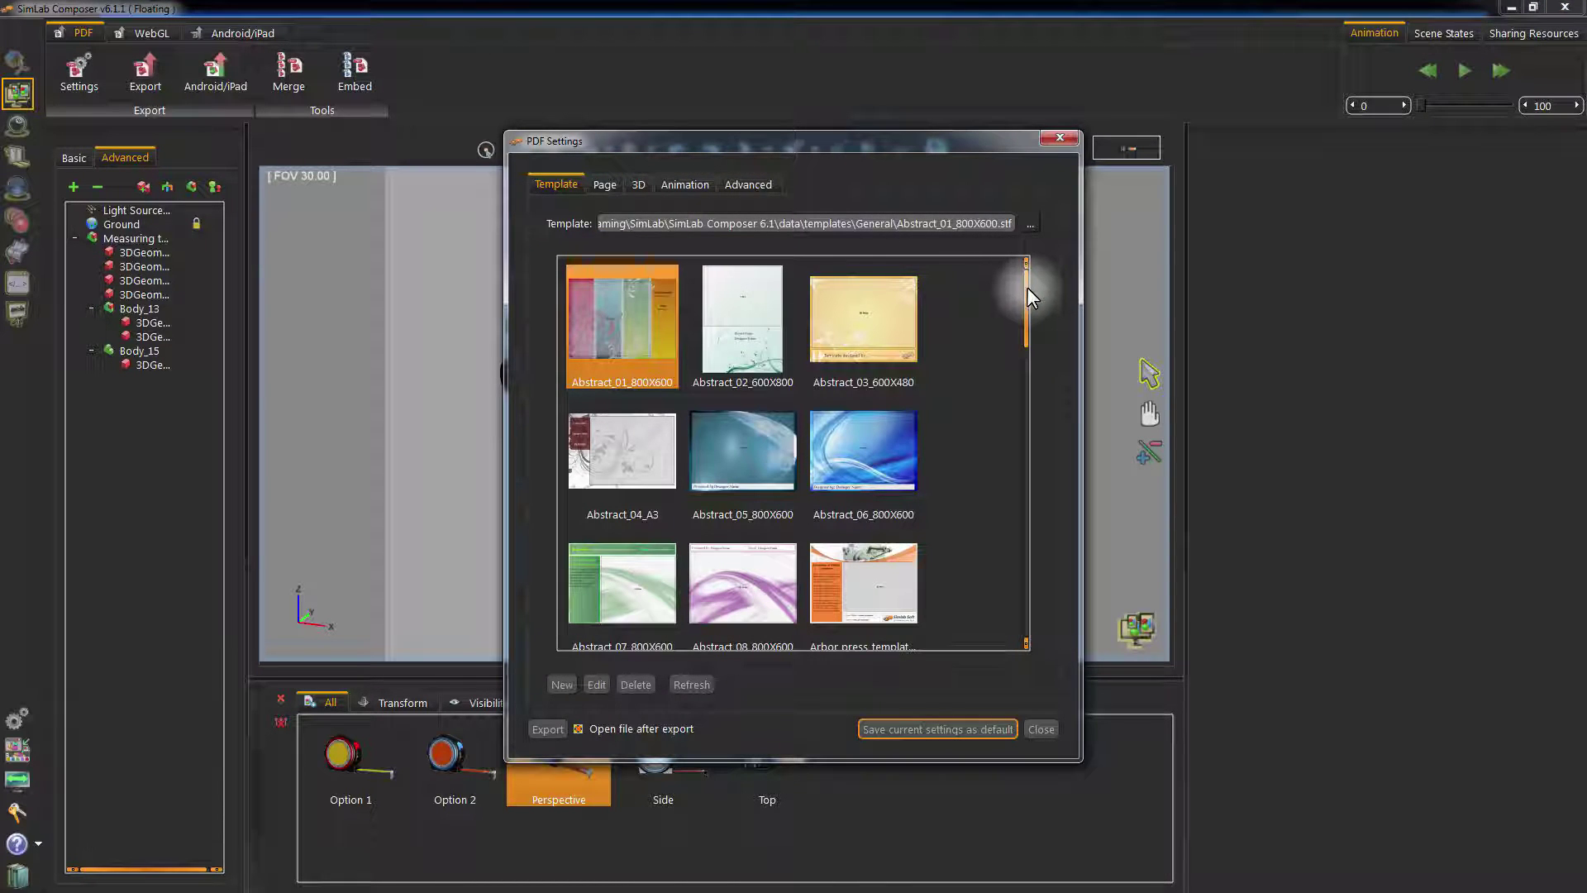
{"action": "mouse_move", "coordinate": [1025, 286]}
{"action": "left_mouse_down"}
{"action": "mouse_move", "coordinate": [1020, 578]}
{"action": "mouse_move", "coordinate": [1034, 275]}
{"action": "left_mouse_up"}
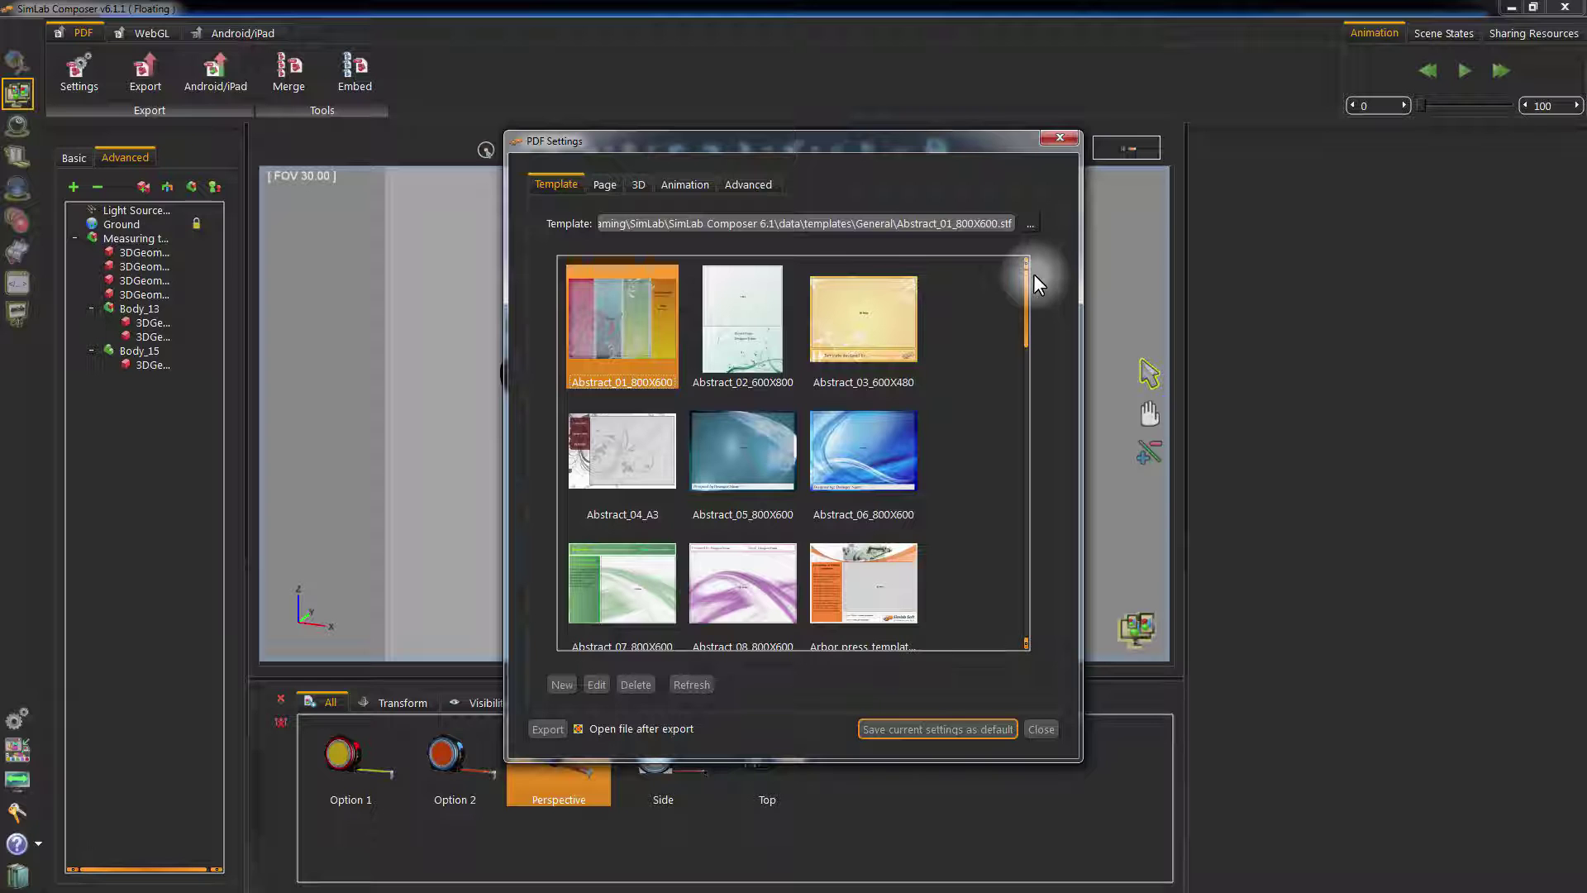
Create a new PDF template in the designer with a 1920 by 1080 pixel page
{"action": "left_click", "coordinate": [562, 685]}
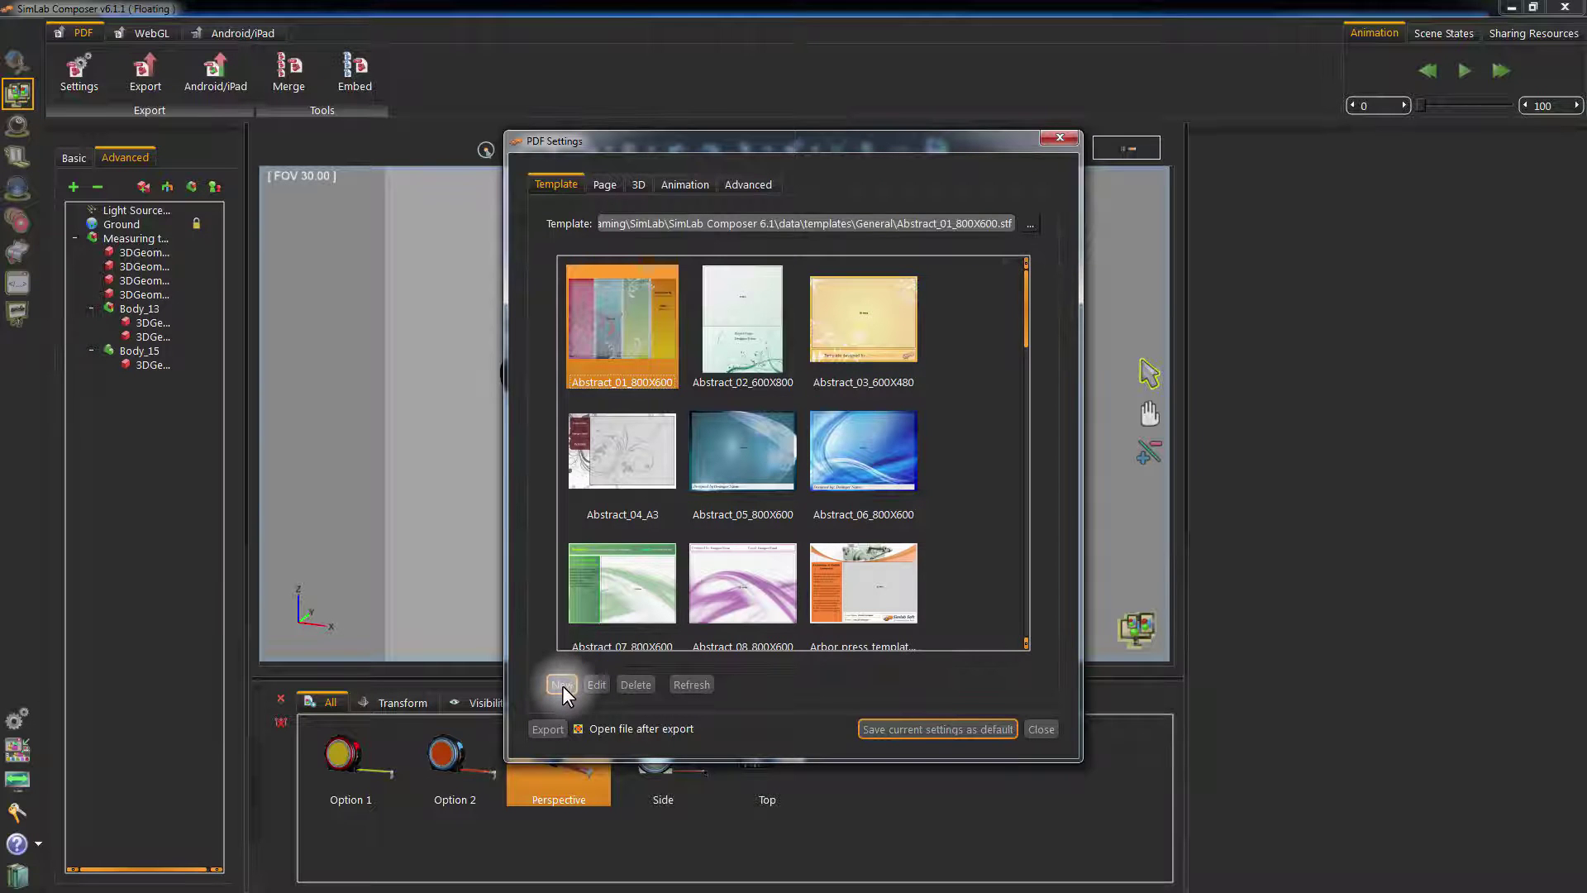
{"action": "left_click", "coordinate": [562, 685]}
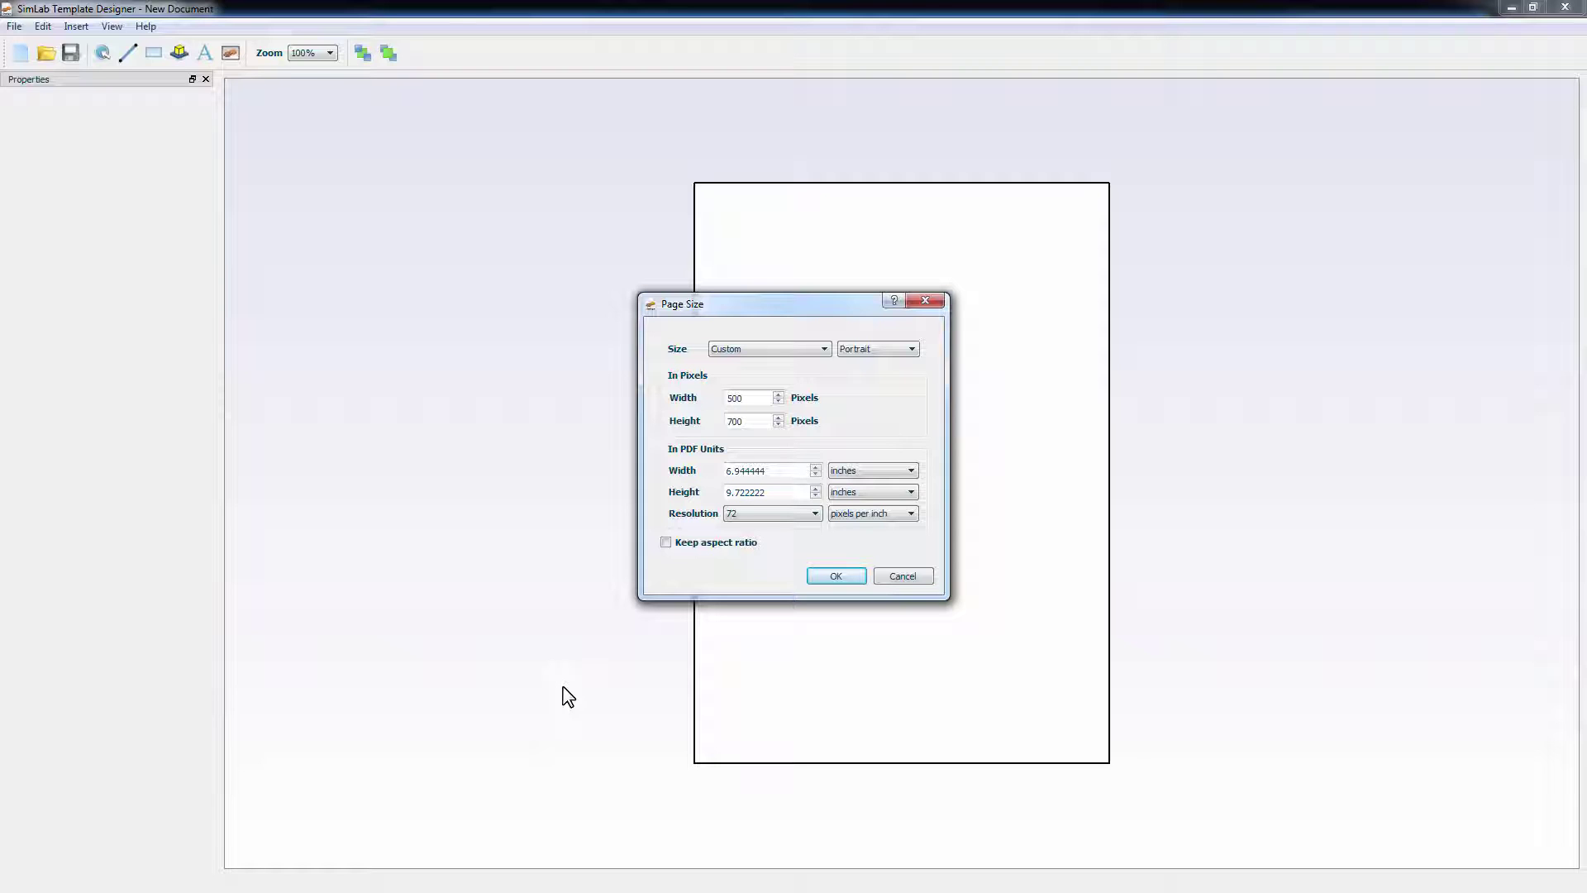
{"action": "double_click", "coordinate": [750, 398]}
{"action": "type", "text": "1920"}
{"action": "double_click", "coordinate": [750, 421]}
{"action": "type", "text": "1080"}
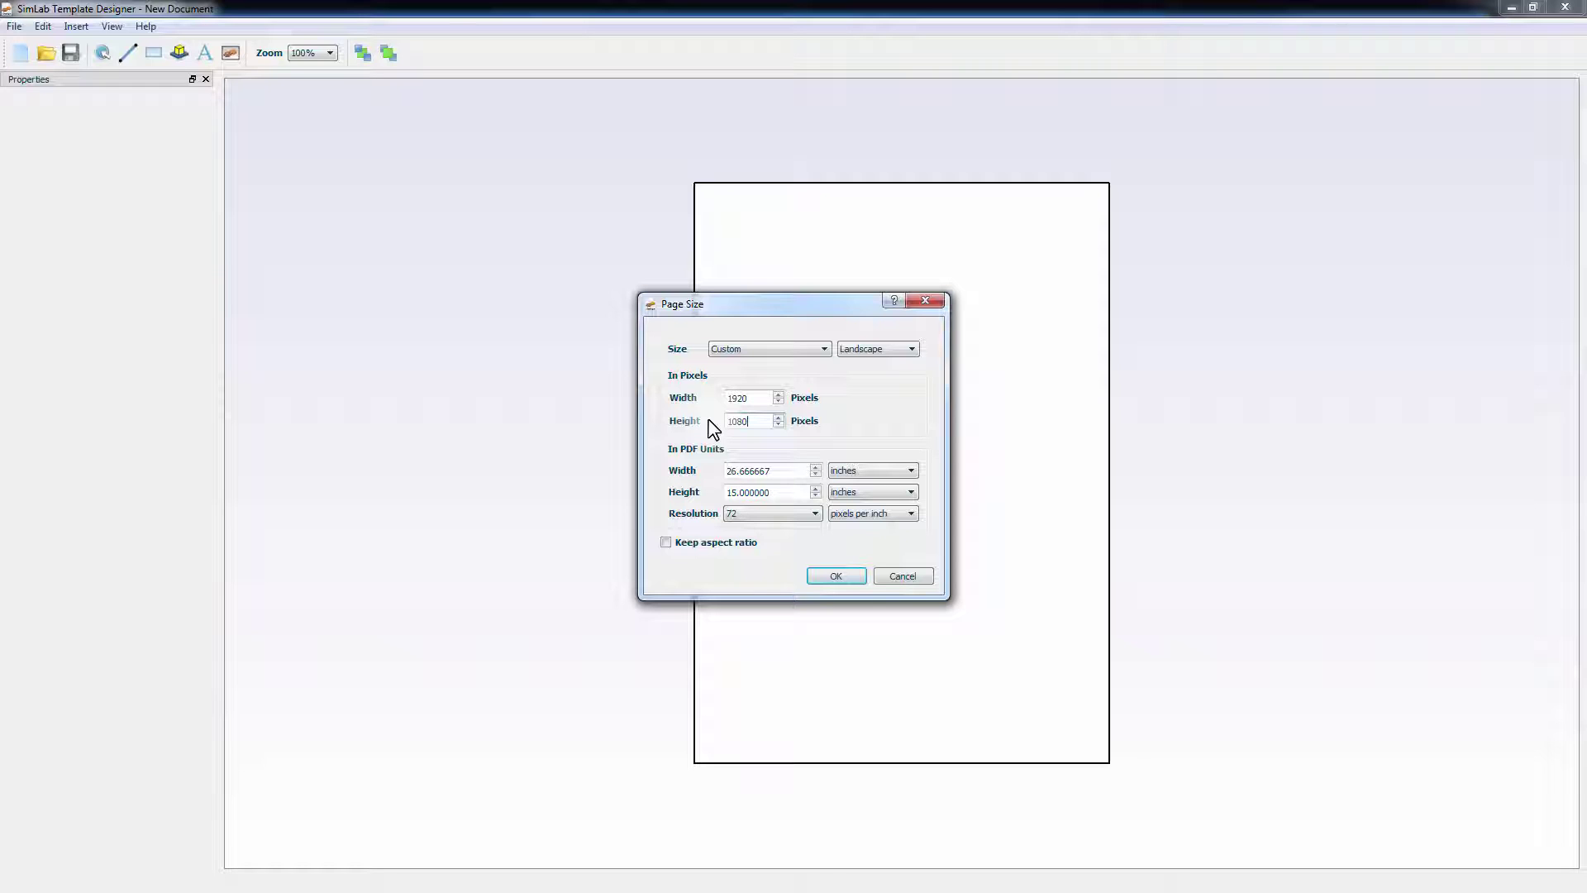
{"action": "left_click", "coordinate": [816, 577]}
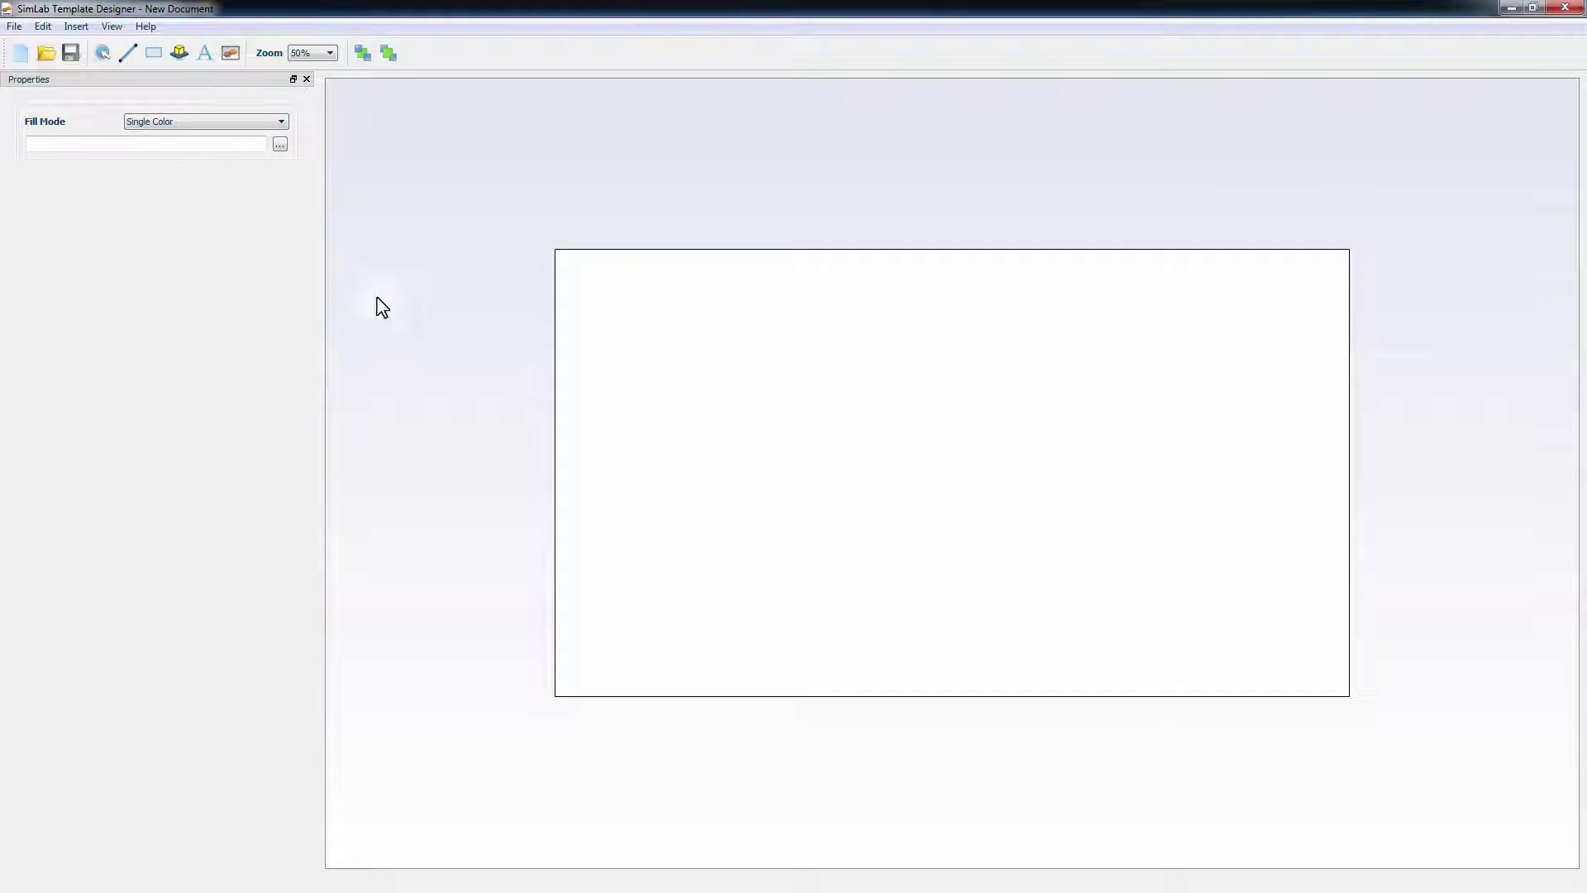
Fill the page background with a solid bright green colour
{"action": "left_click", "coordinate": [280, 121]}
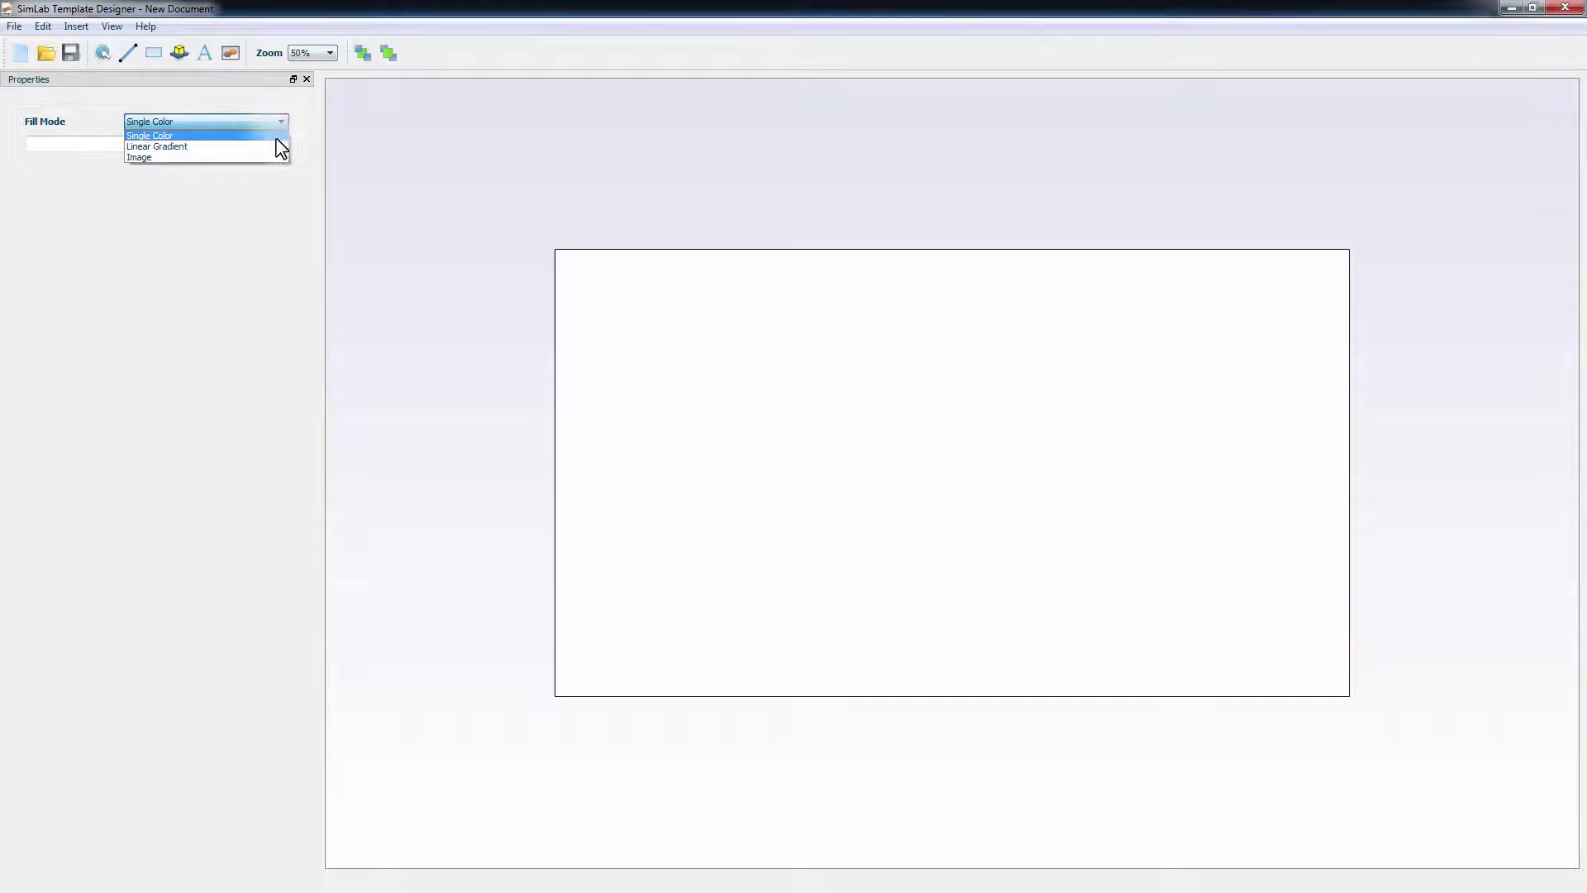
{"action": "left_click", "coordinate": [277, 136]}
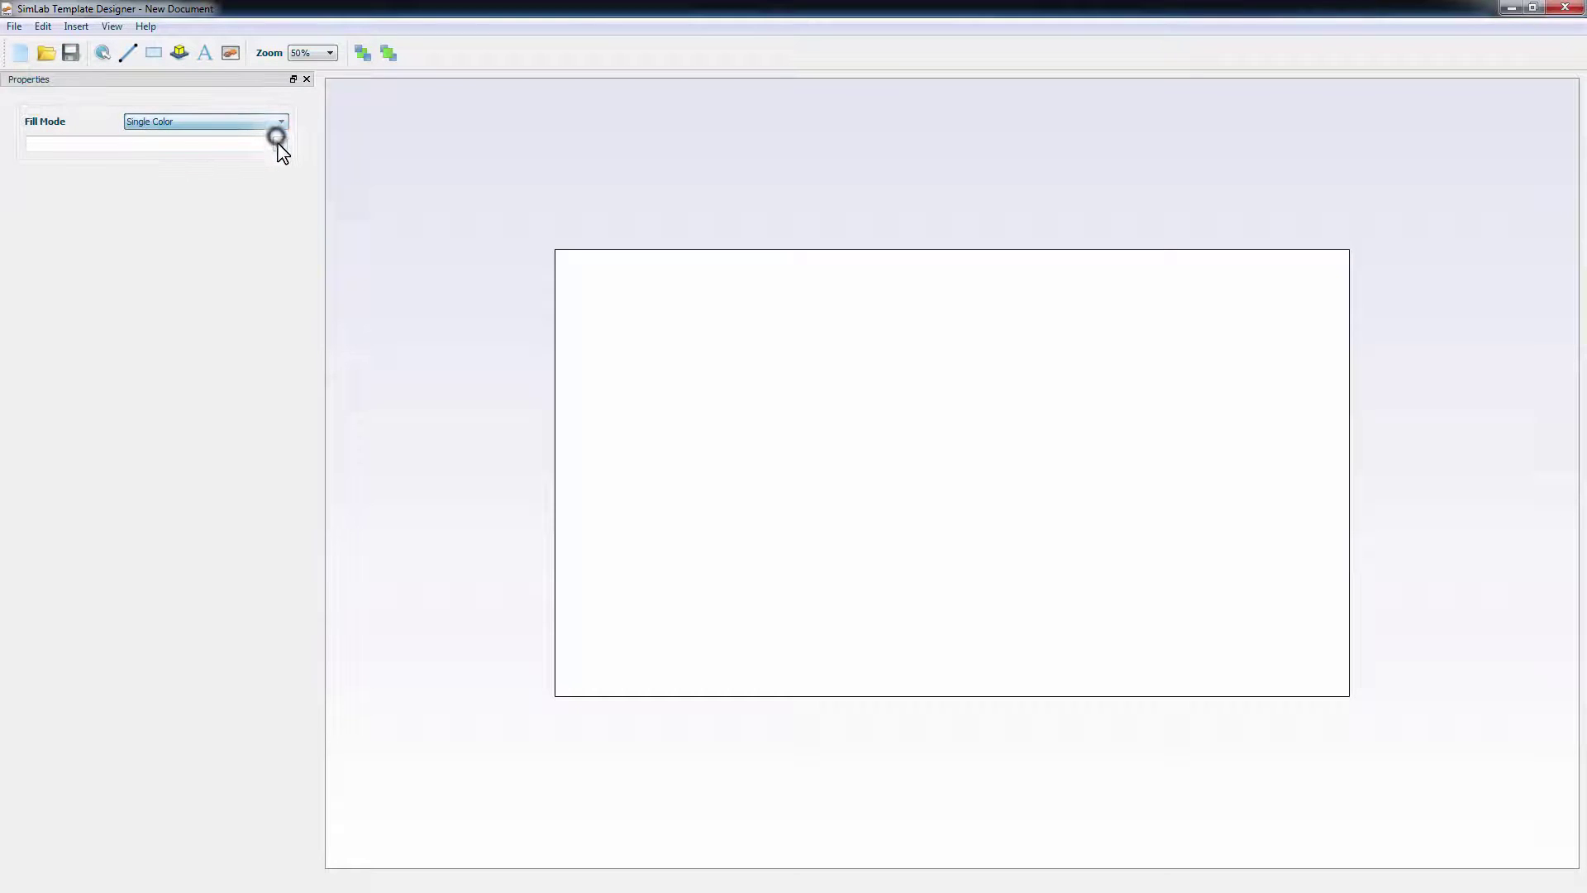
{"action": "left_click", "coordinate": [279, 144]}
{"action": "left_click", "coordinate": [881, 376]}
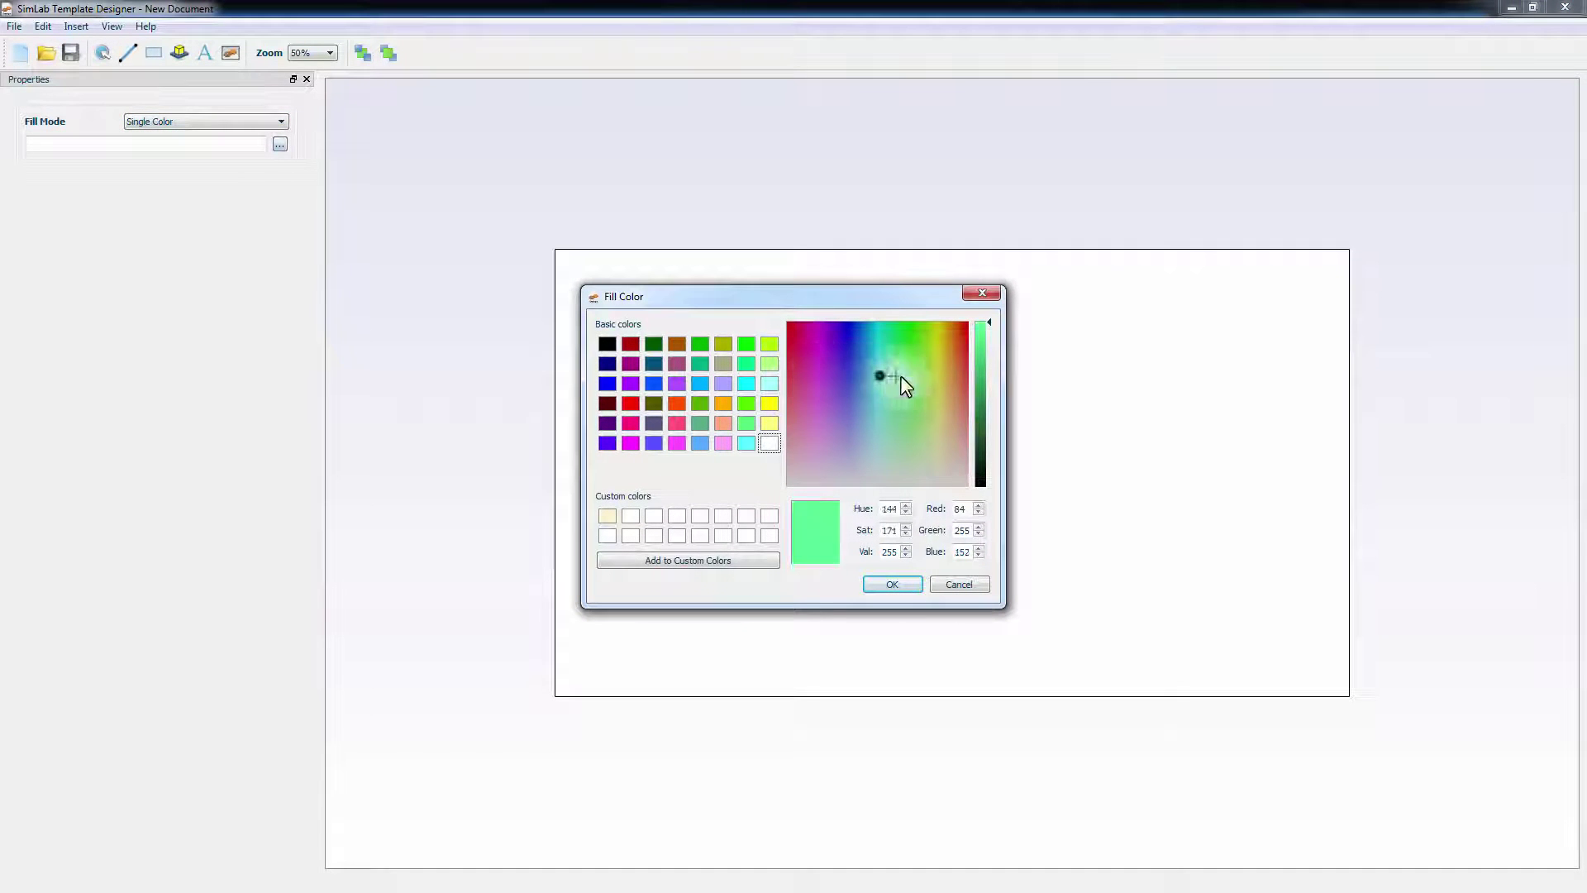
{"action": "left_click", "coordinate": [883, 585]}
Switch the page fill to a linear gradient with a green left stop
{"action": "left_click", "coordinate": [283, 124]}
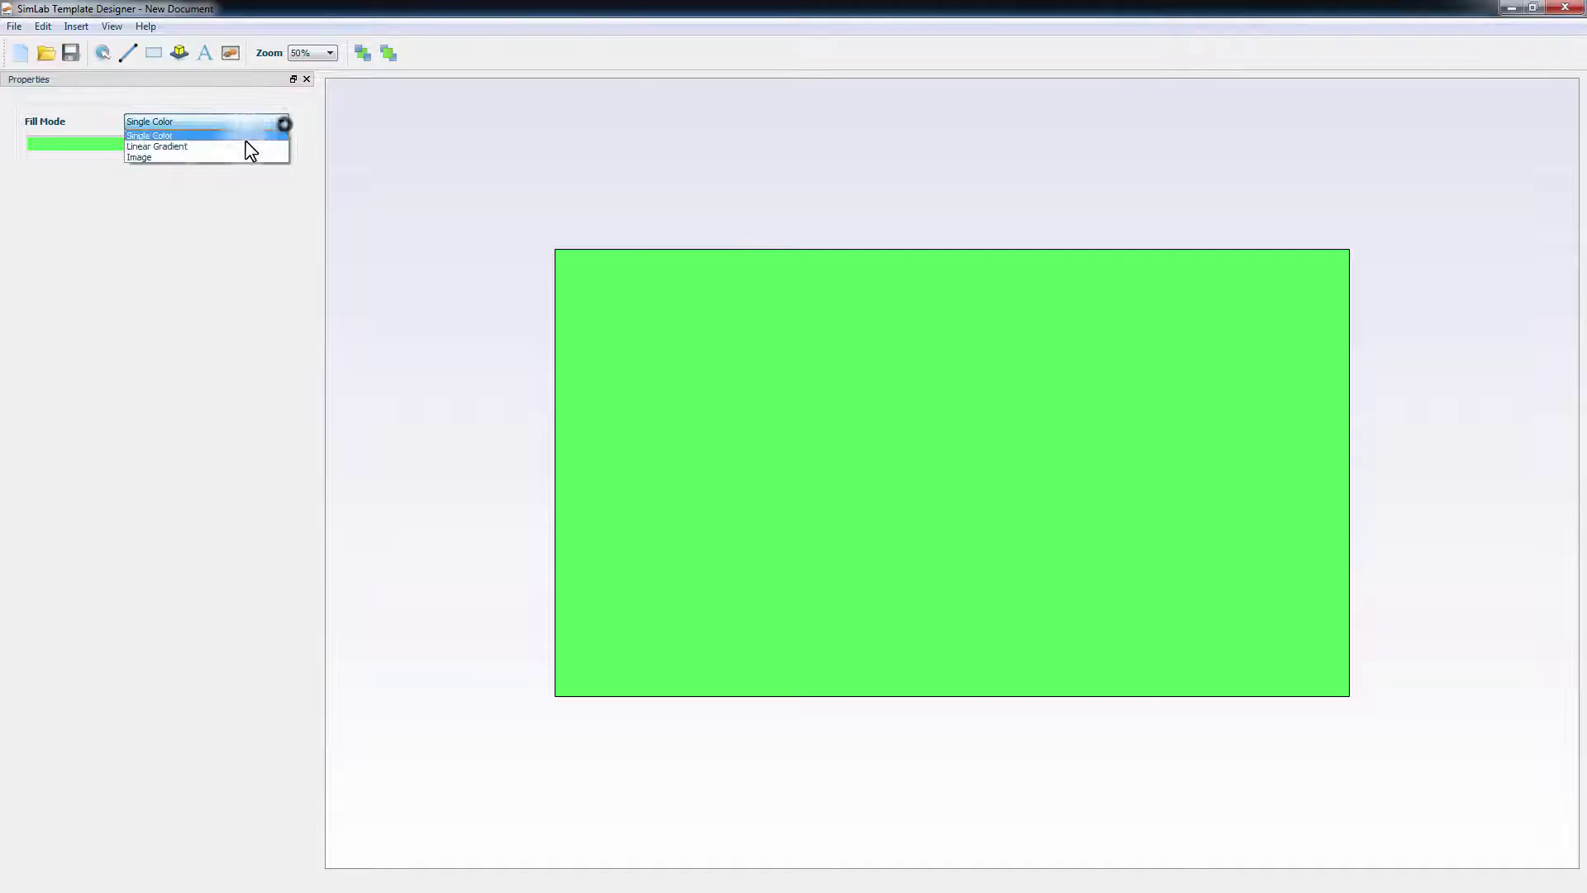
{"action": "left_click", "coordinate": [206, 147]}
{"action": "left_click", "coordinate": [280, 145]}
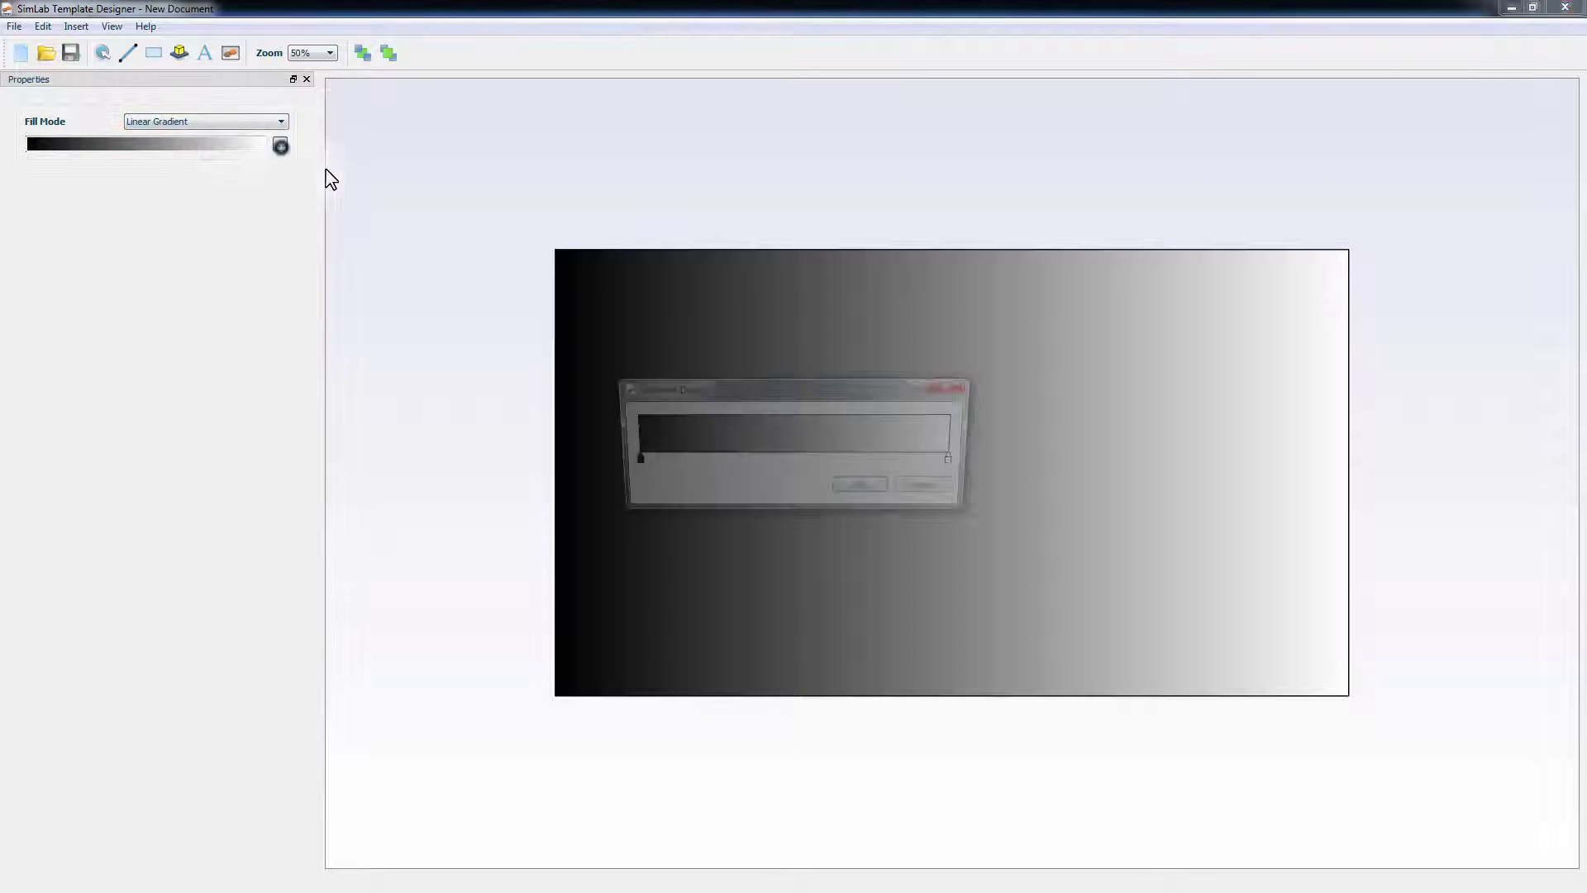
{"action": "double_click", "coordinate": [630, 455]}
{"action": "left_click", "coordinate": [827, 358]}
{"action": "left_click", "coordinate": [907, 347]}
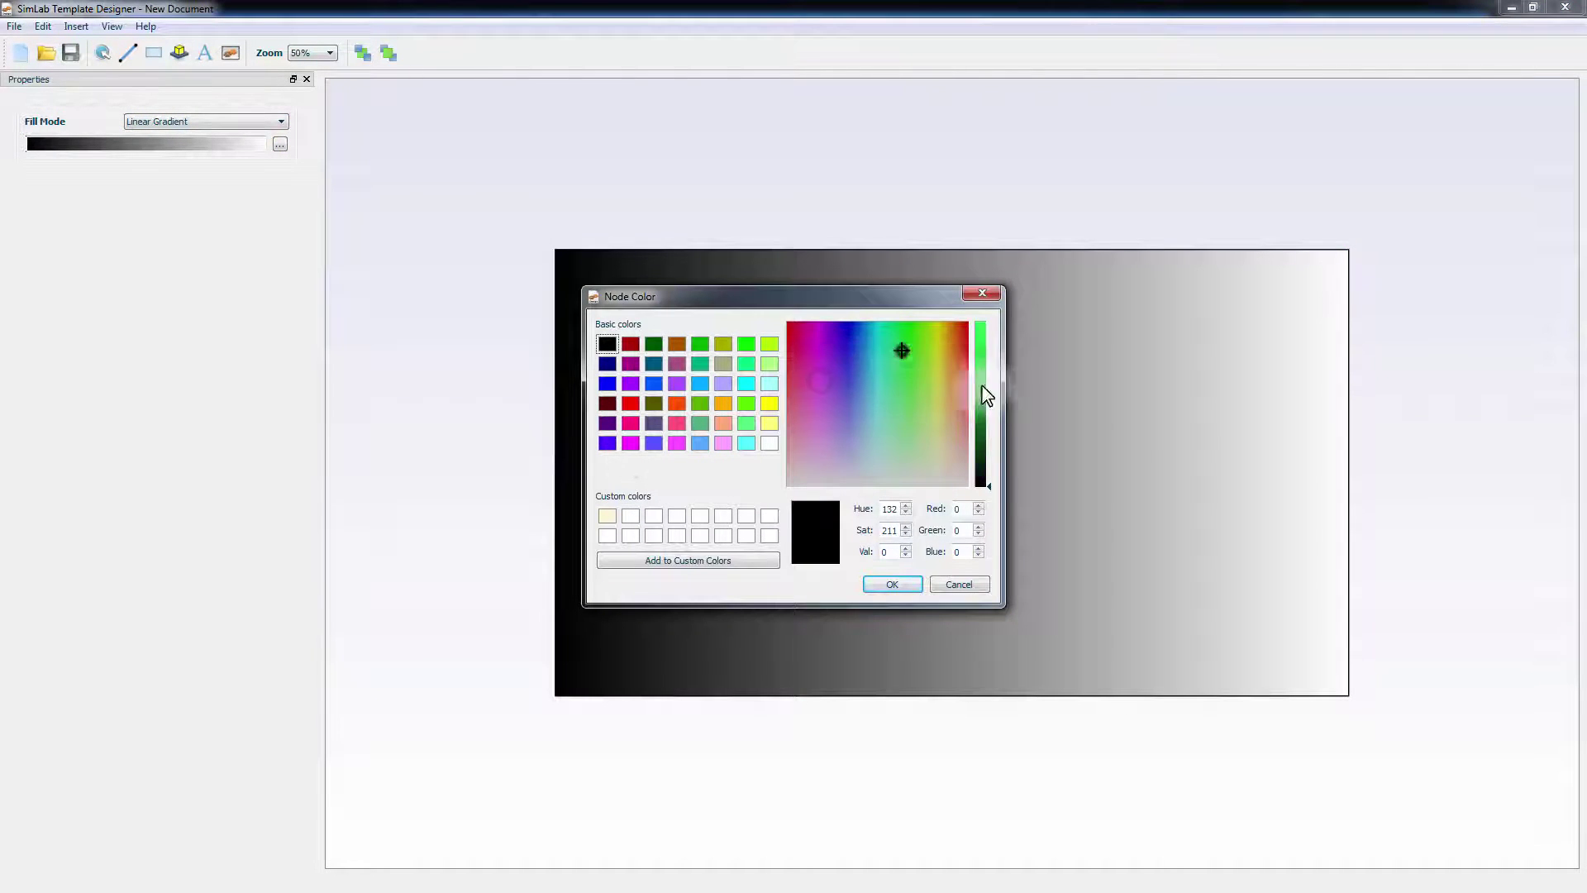
{"action": "left_click", "coordinate": [980, 341]}
{"action": "left_click", "coordinate": [892, 585]}
{"action": "left_click", "coordinate": [864, 489]}
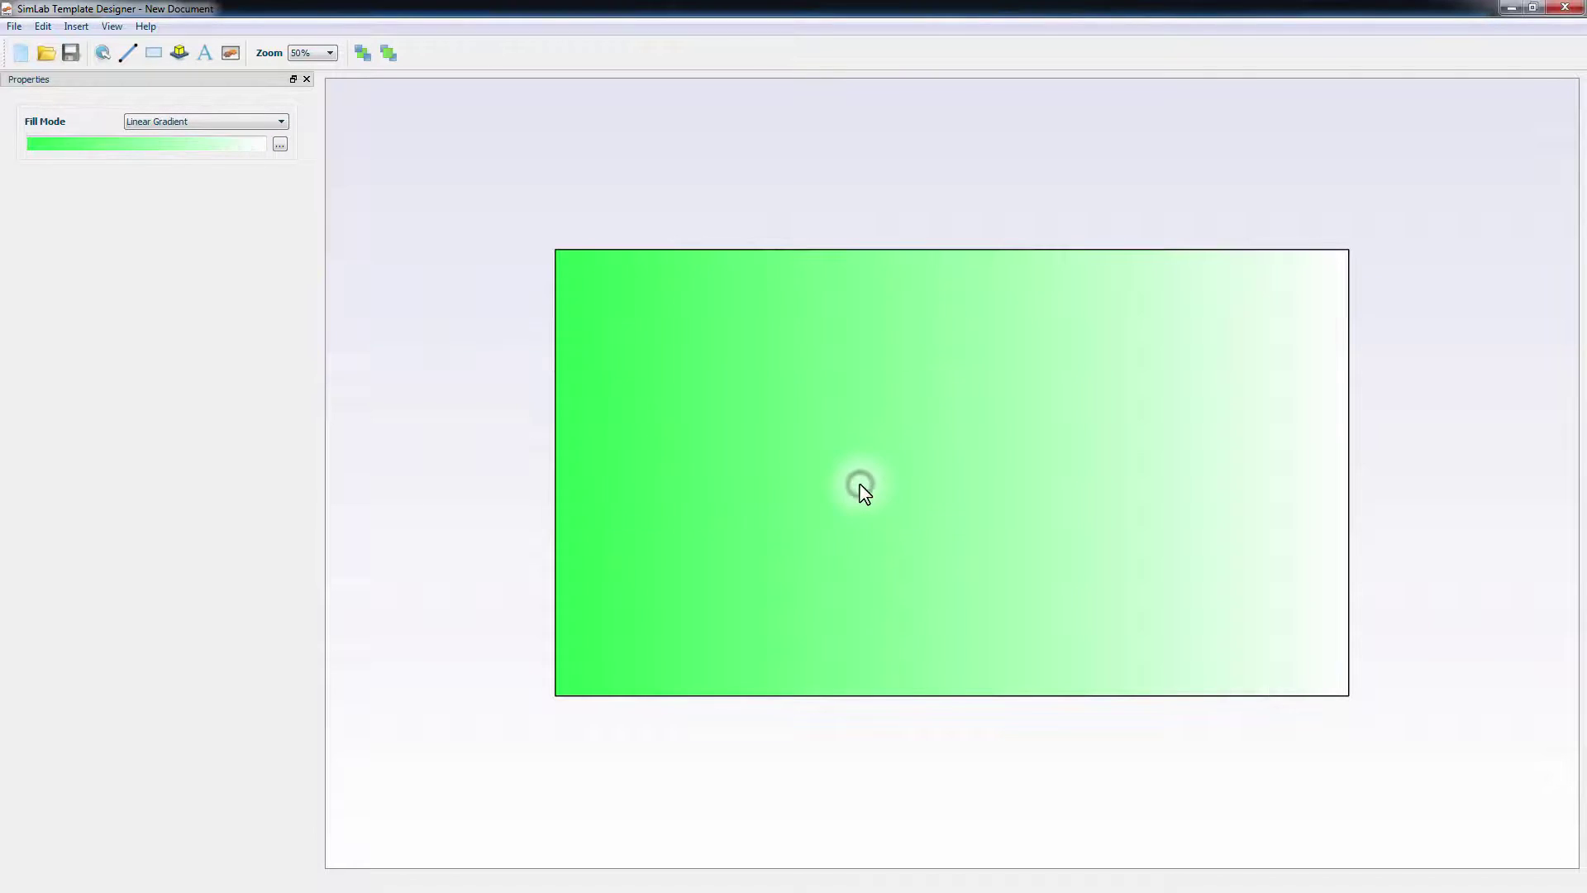
Set the fill mode to Image and load Template.png as the page background
{"action": "left_click", "coordinate": [278, 122]}
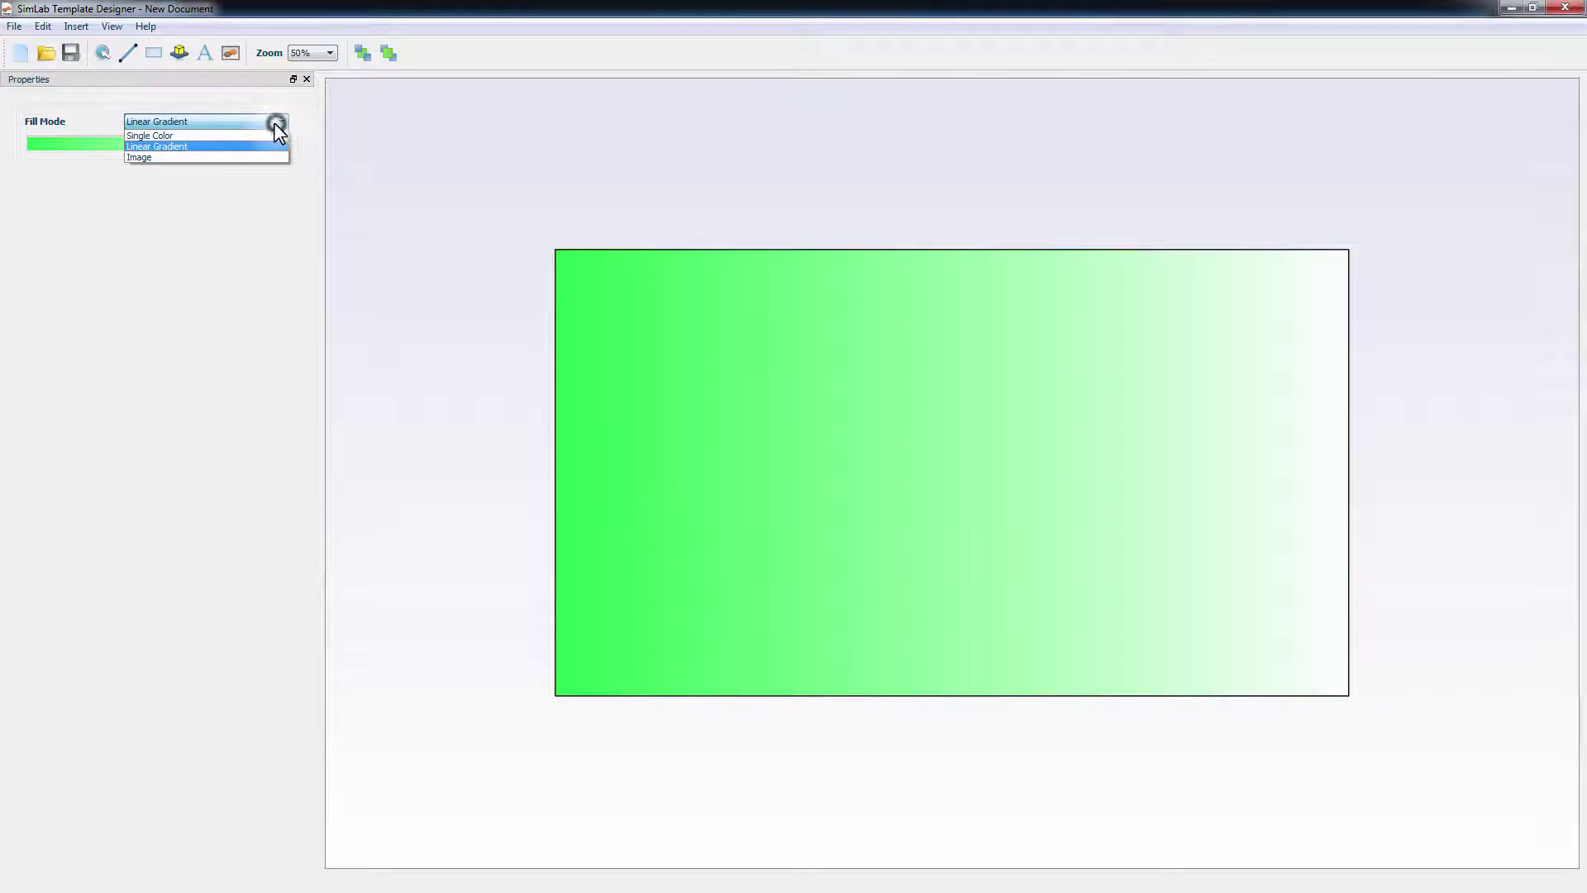
{"action": "left_click", "coordinate": [216, 157]}
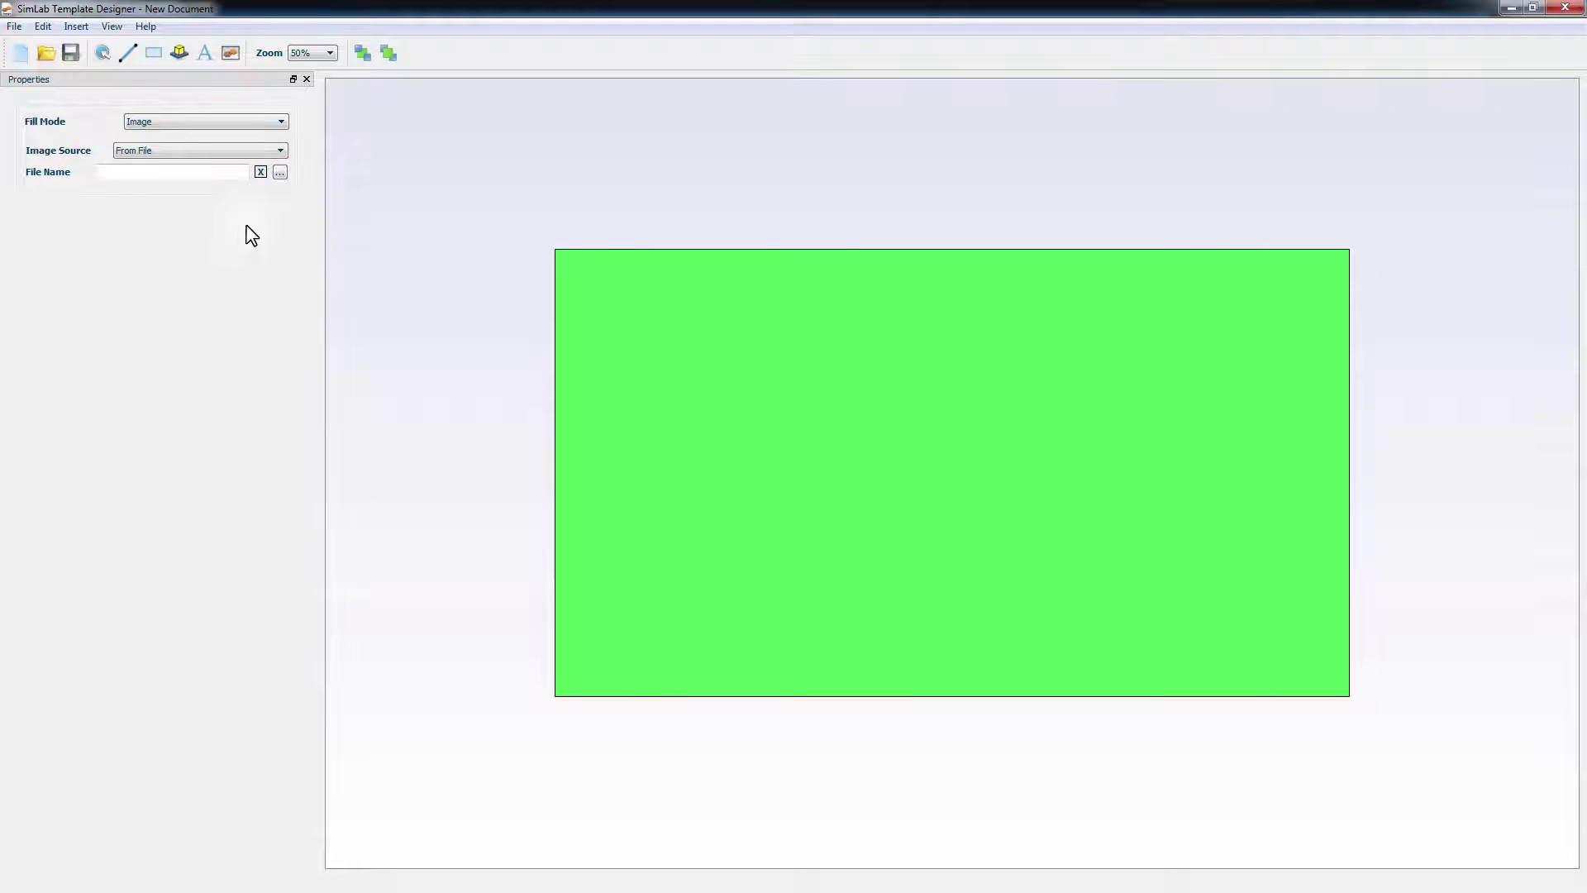
{"action": "left_click", "coordinate": [281, 172]}
{"action": "left_click", "coordinate": [1105, 345]}
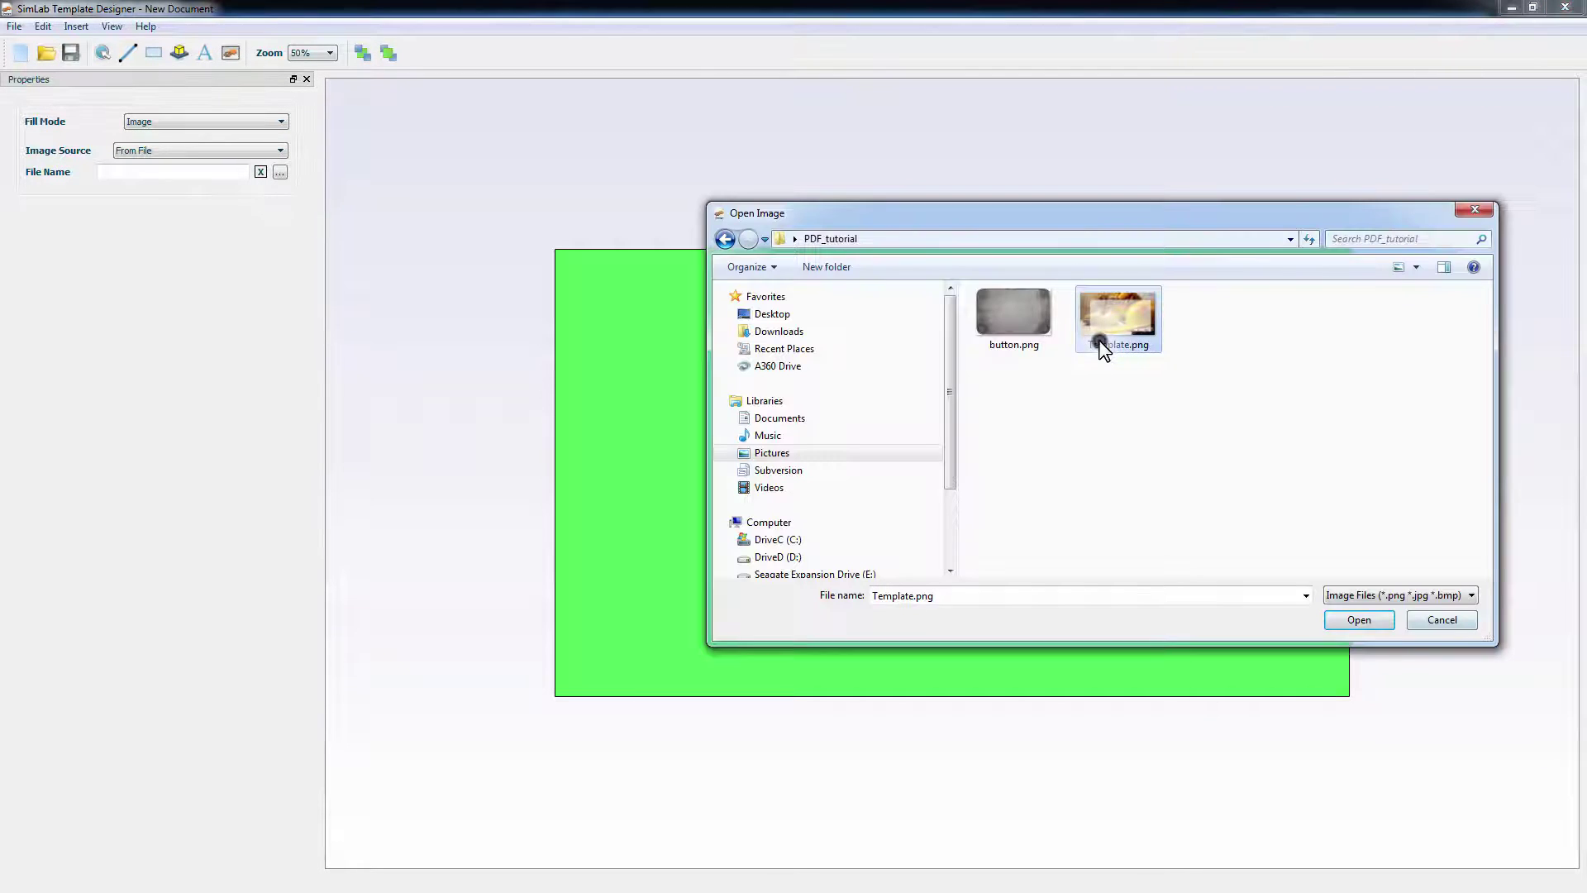
{"action": "double_click", "coordinate": [1101, 343]}
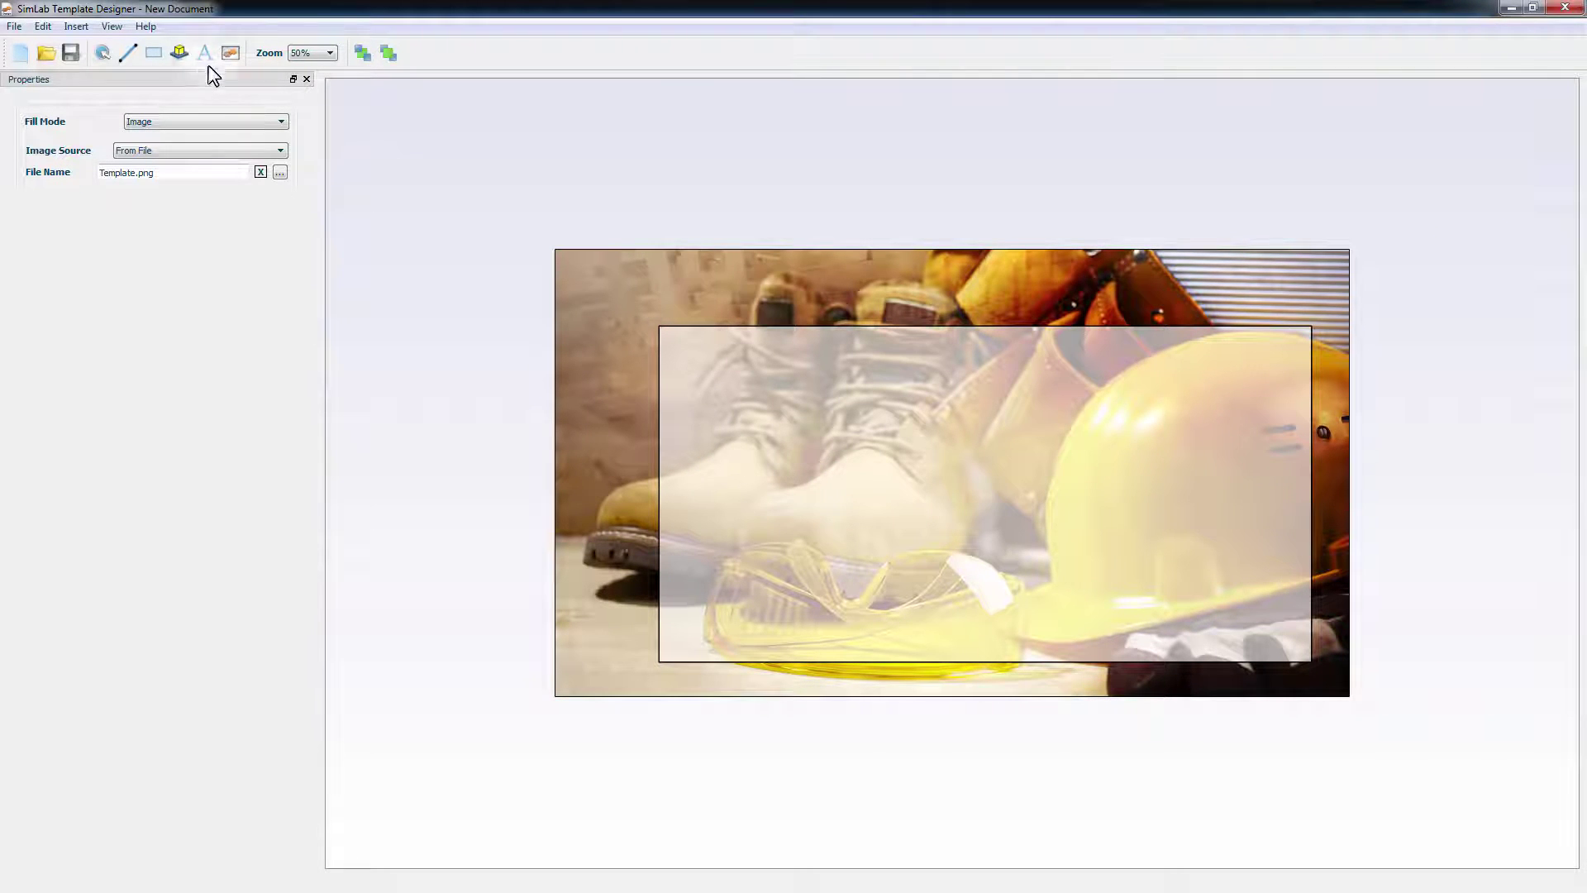
Place a 3D Area at the inner frame's corner and stretch it to fill the frame
{"action": "left_click", "coordinate": [182, 52]}
{"action": "left_click", "coordinate": [697, 363]}
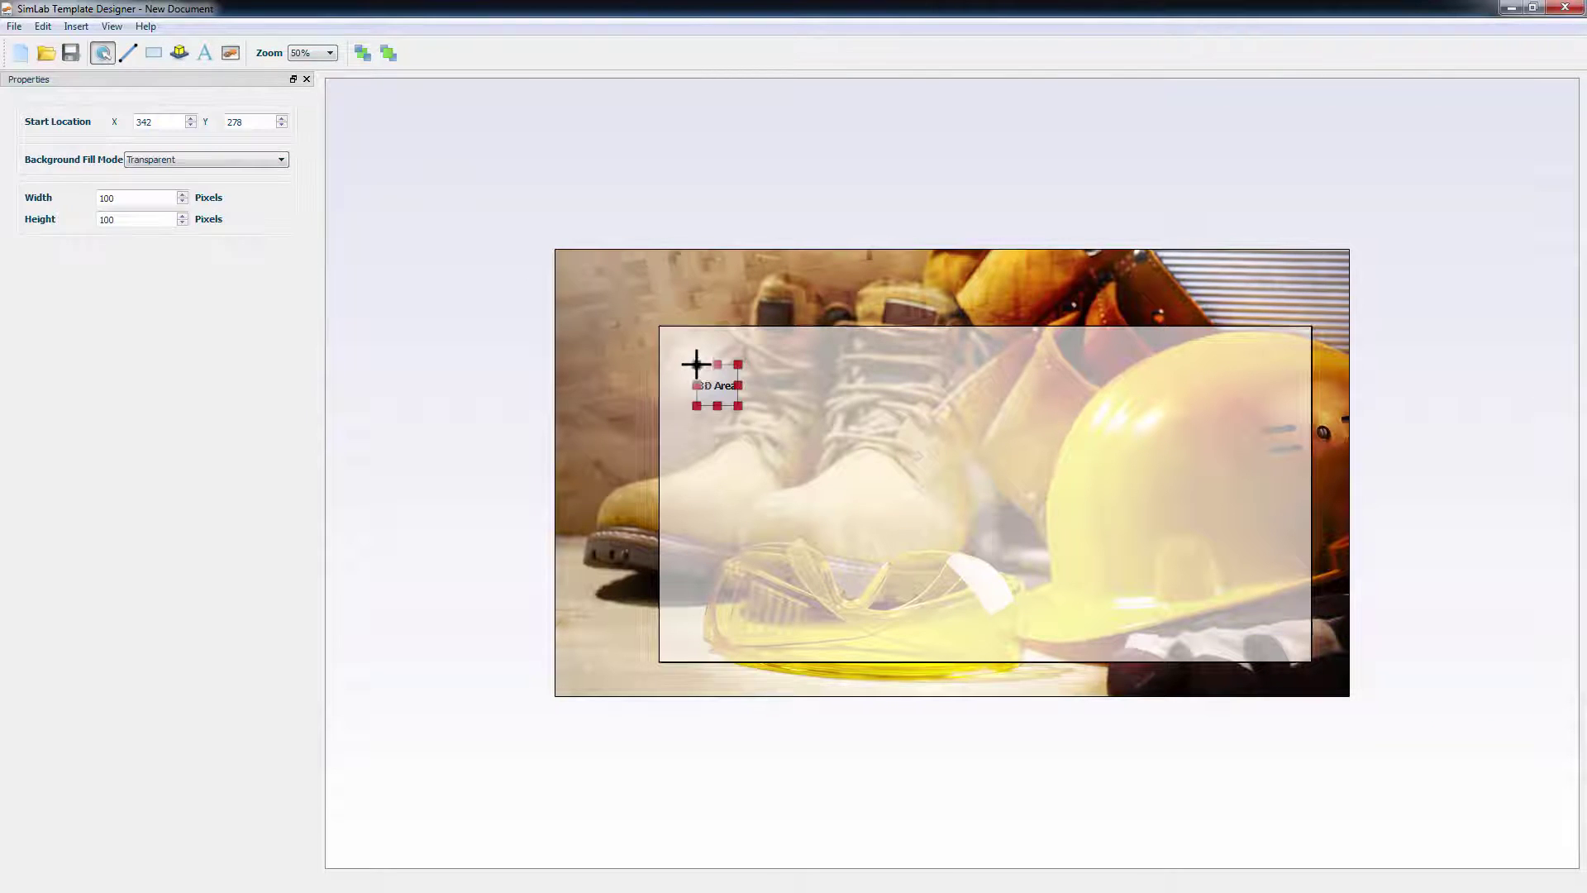
{"action": "left_click_drag", "start_coordinate": [725, 389], "coordinate": [701, 370]}
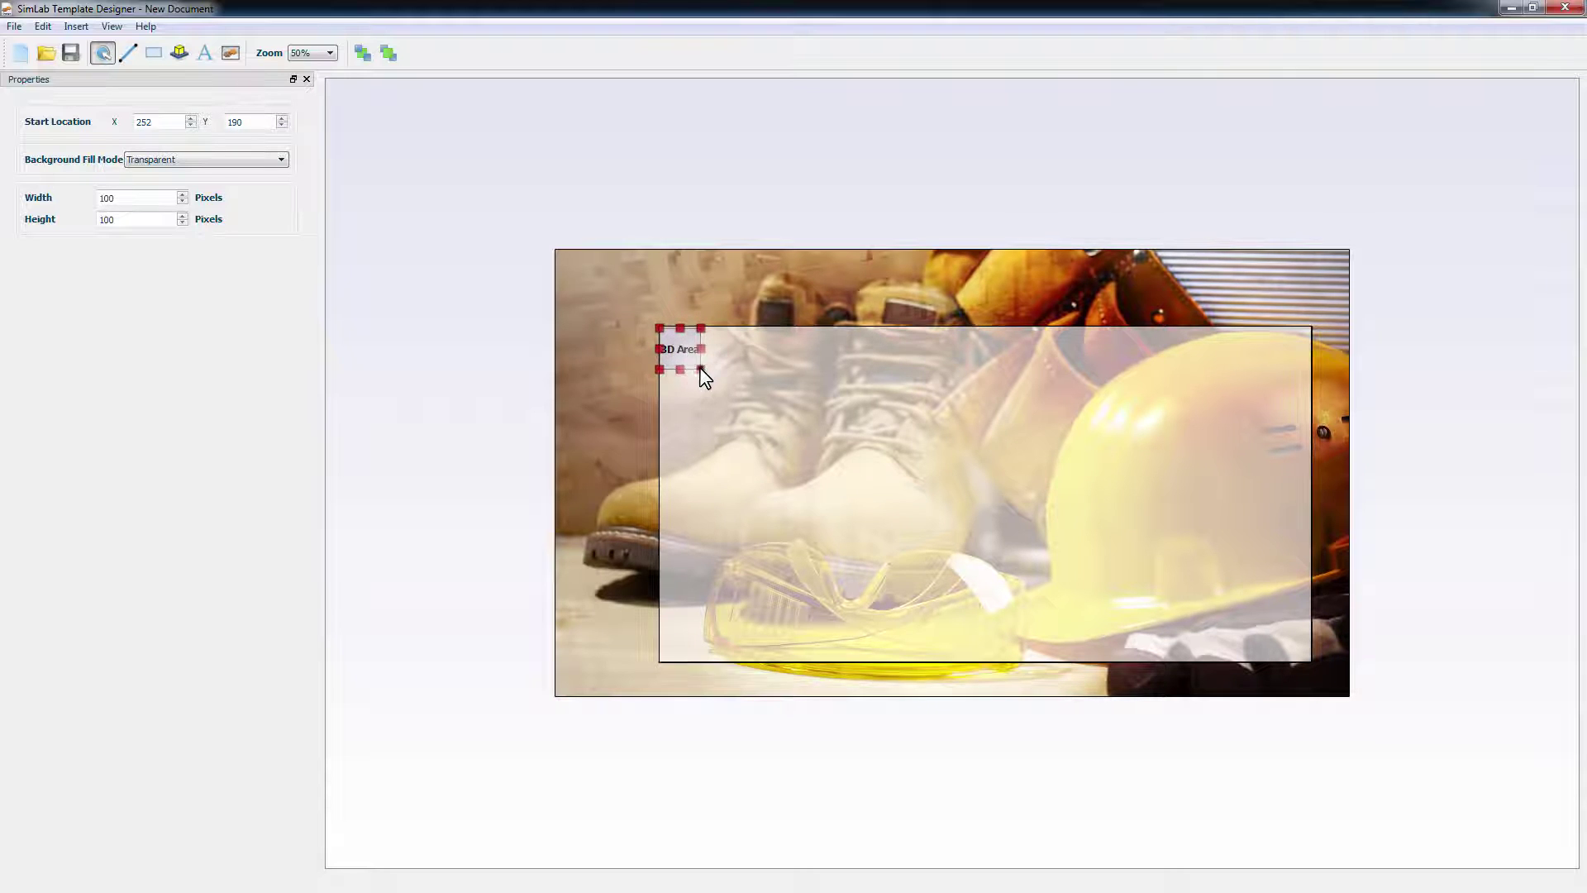
{"action": "left_click_drag", "start_coordinate": [701, 369], "coordinate": [1313, 659]}
Check the 3D Area edges at 150% zoom, then return to 50%
{"action": "left_click", "coordinate": [330, 53]}
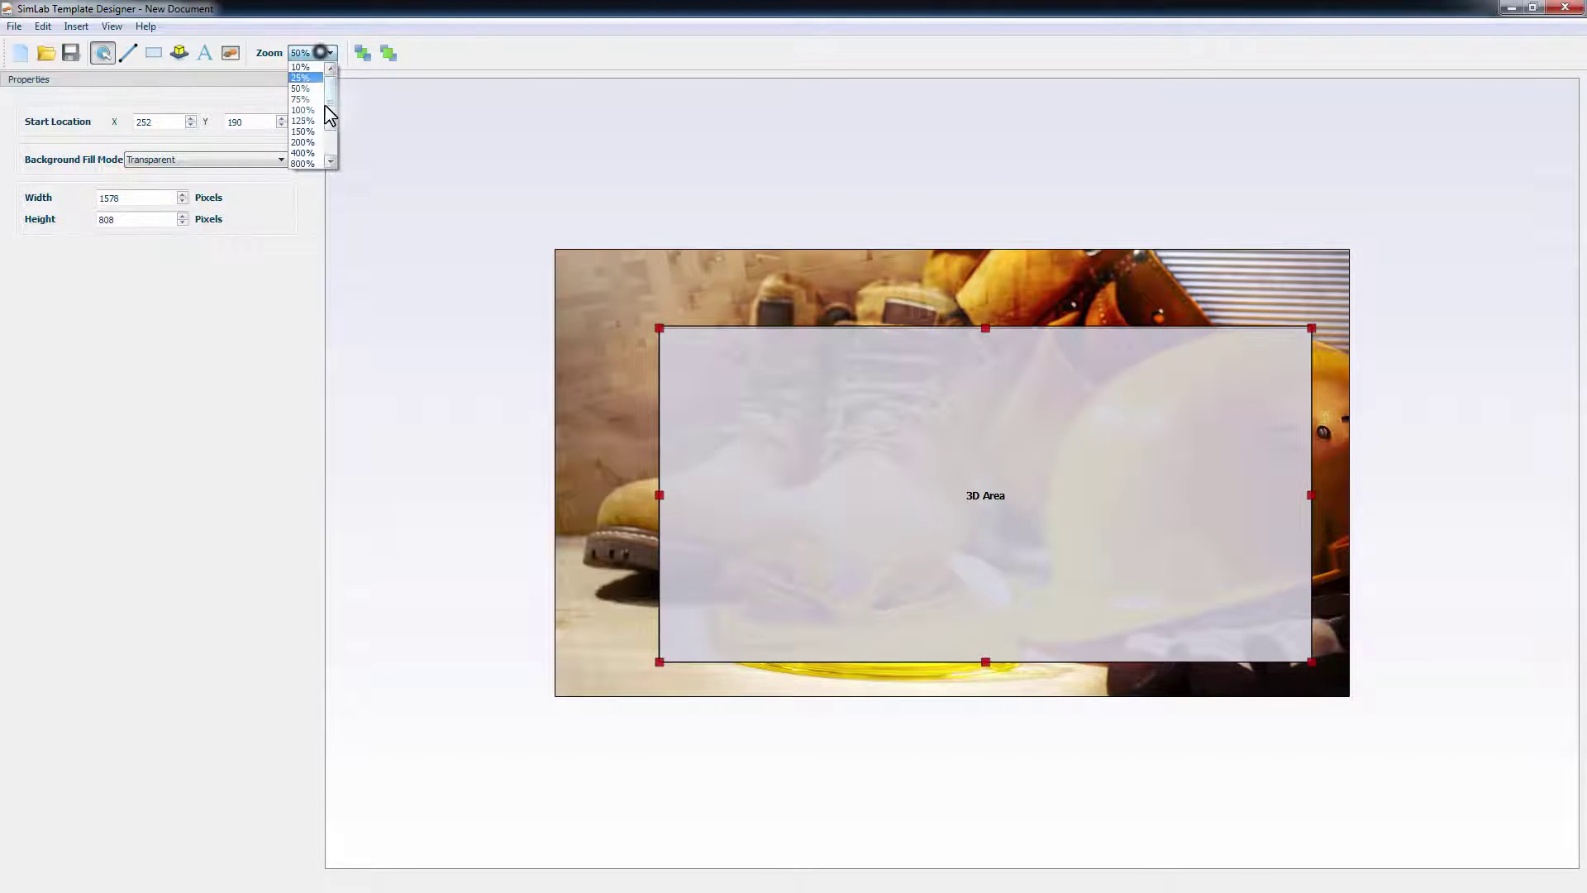
{"action": "left_click", "coordinate": [306, 142]}
{"action": "left_click_drag", "start_coordinate": [890, 859], "coordinate": [1152, 860]}
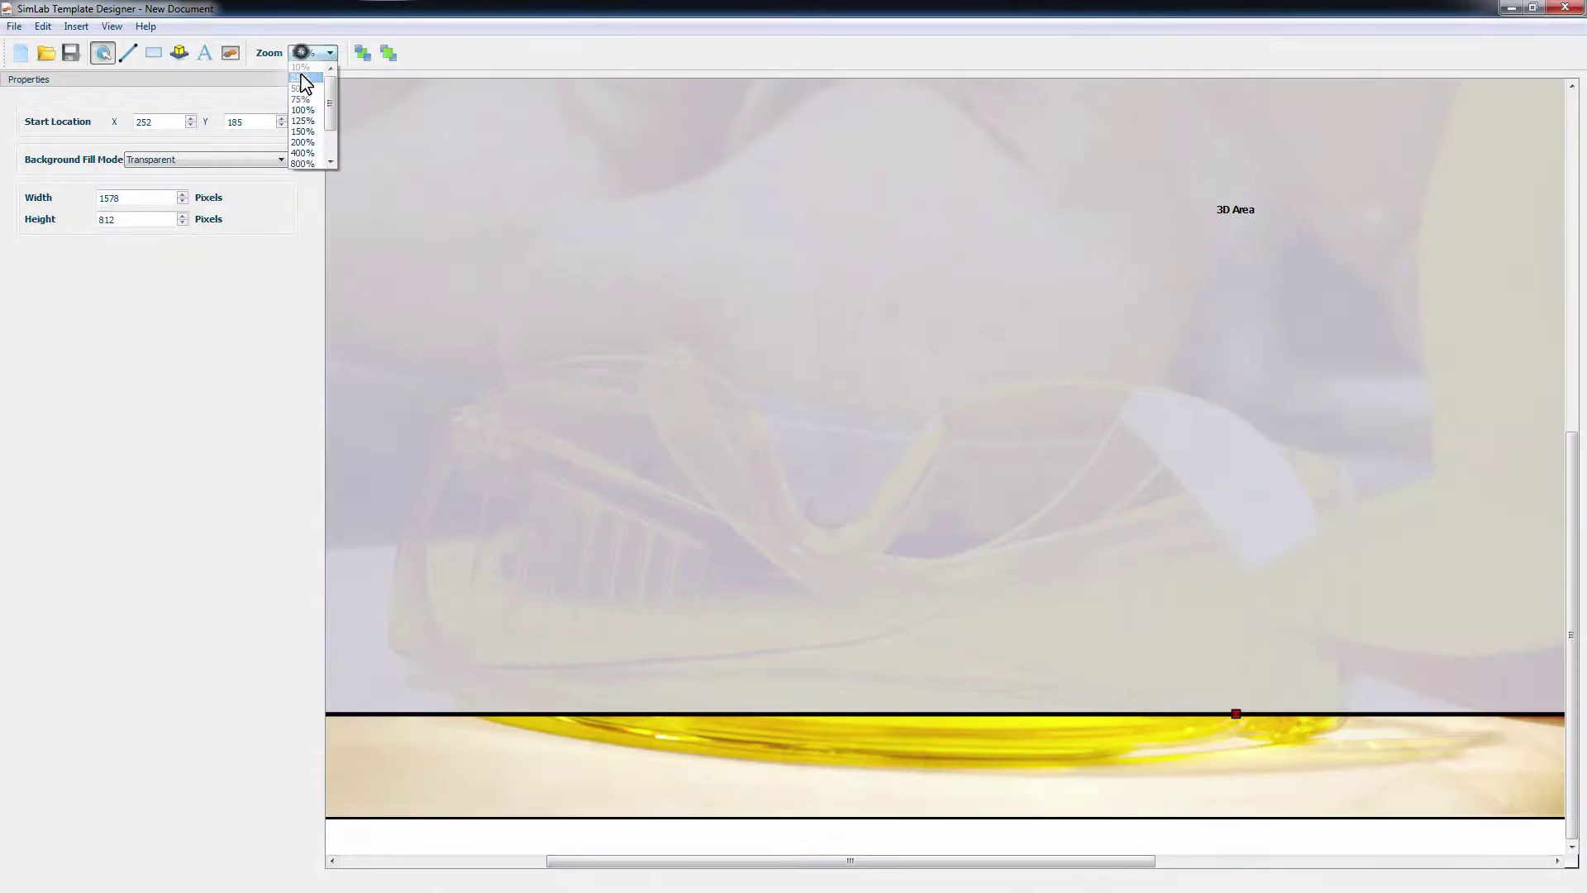
{"action": "left_click", "coordinate": [309, 95]}
{"action": "left_click", "coordinate": [795, 91]}
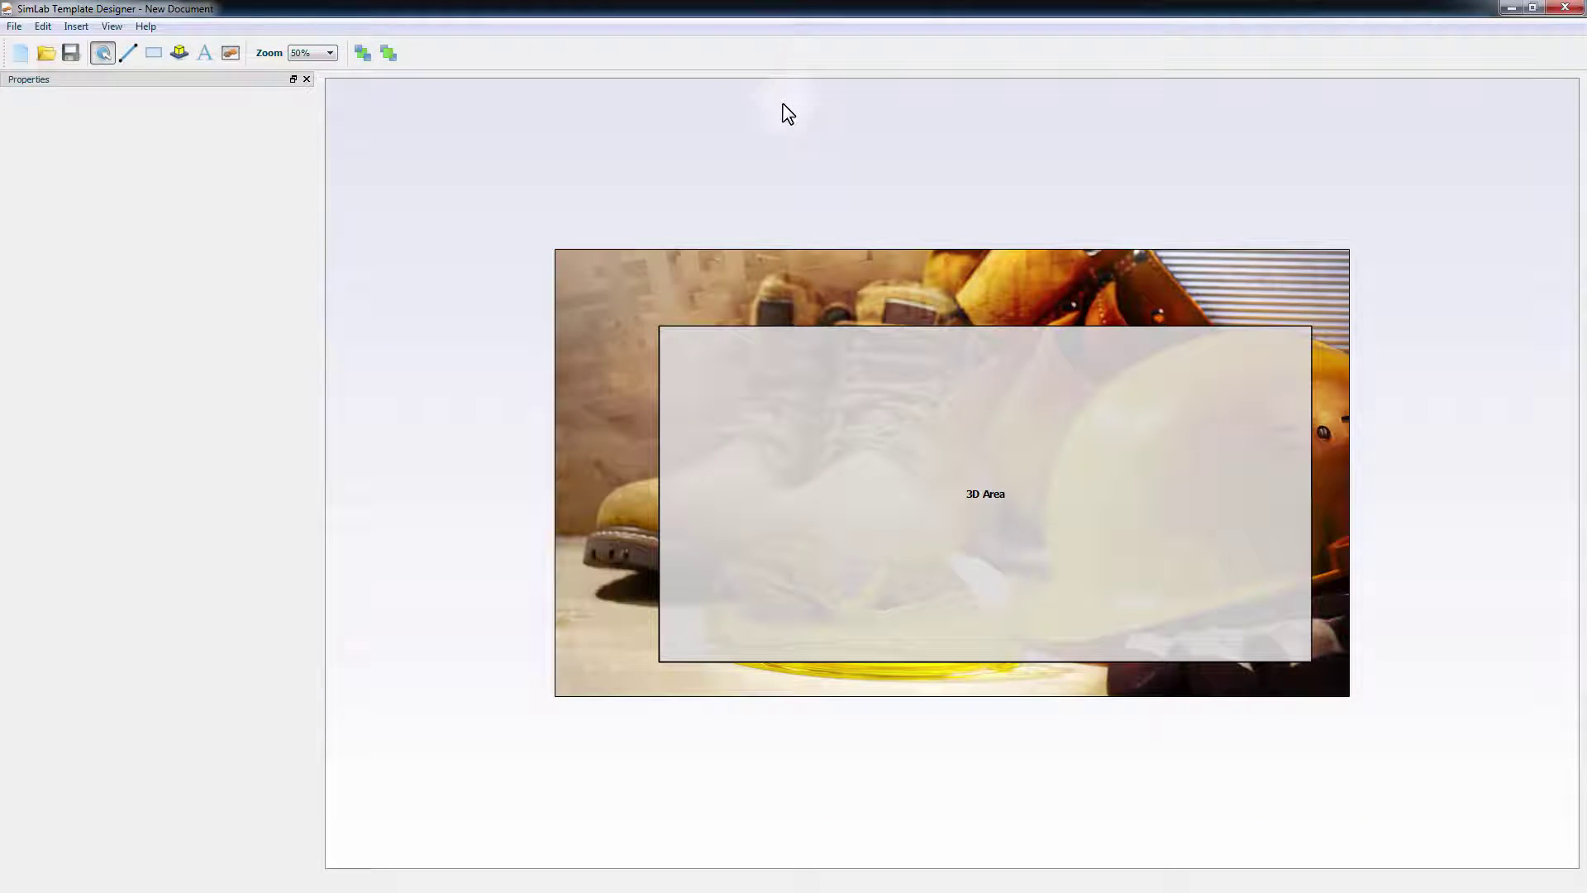
Add a 'Measure Tape' text box near the page top and colour it white
{"action": "left_click", "coordinate": [205, 55]}
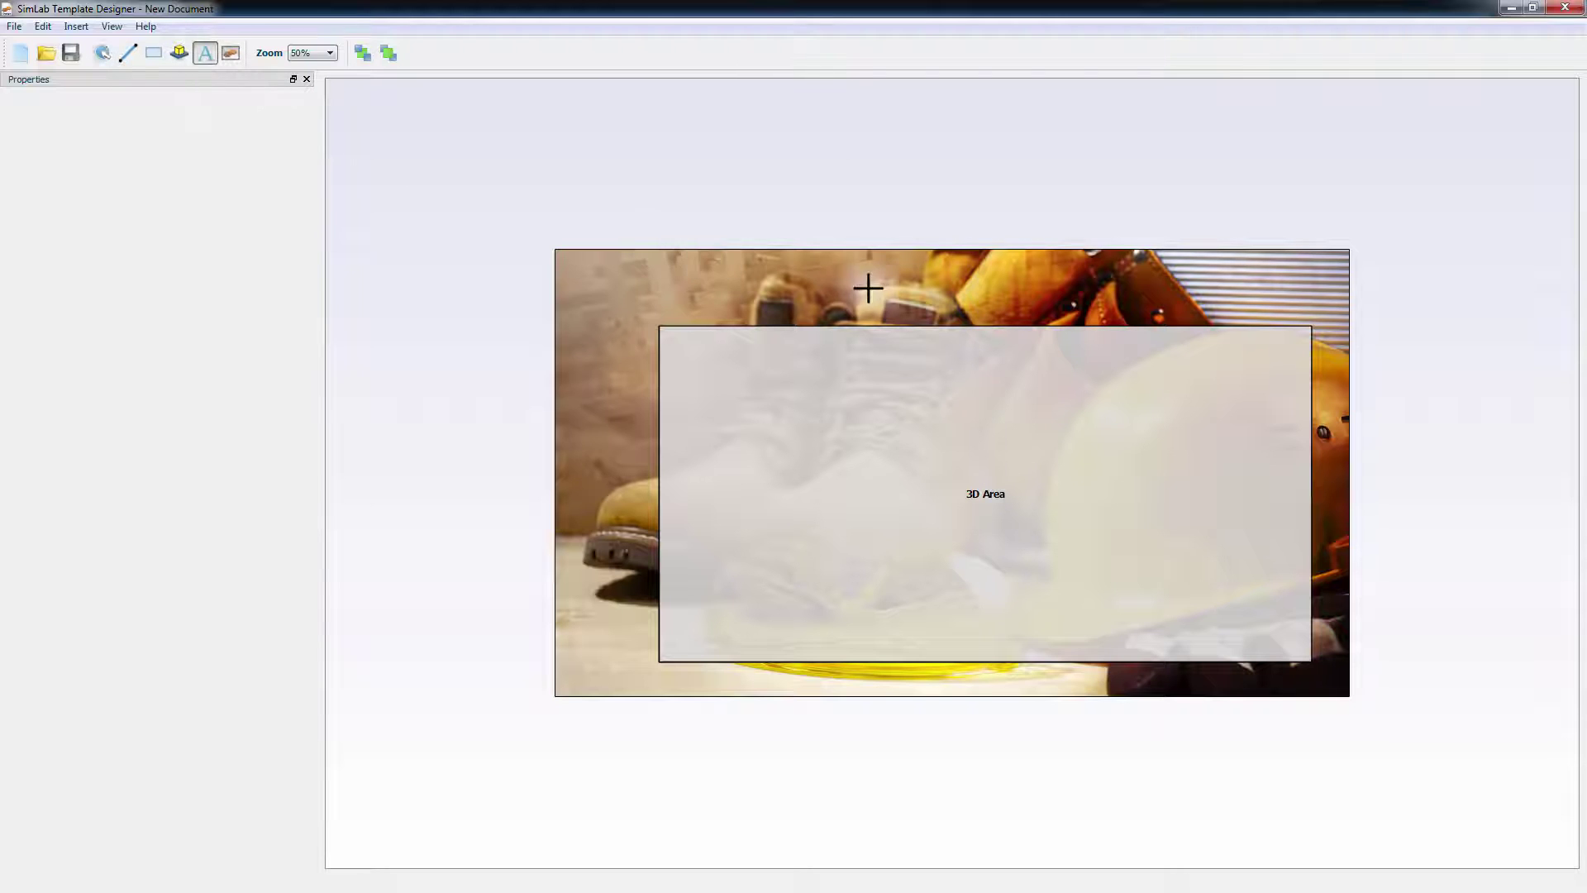
{"action": "left_click", "coordinate": [833, 295]}
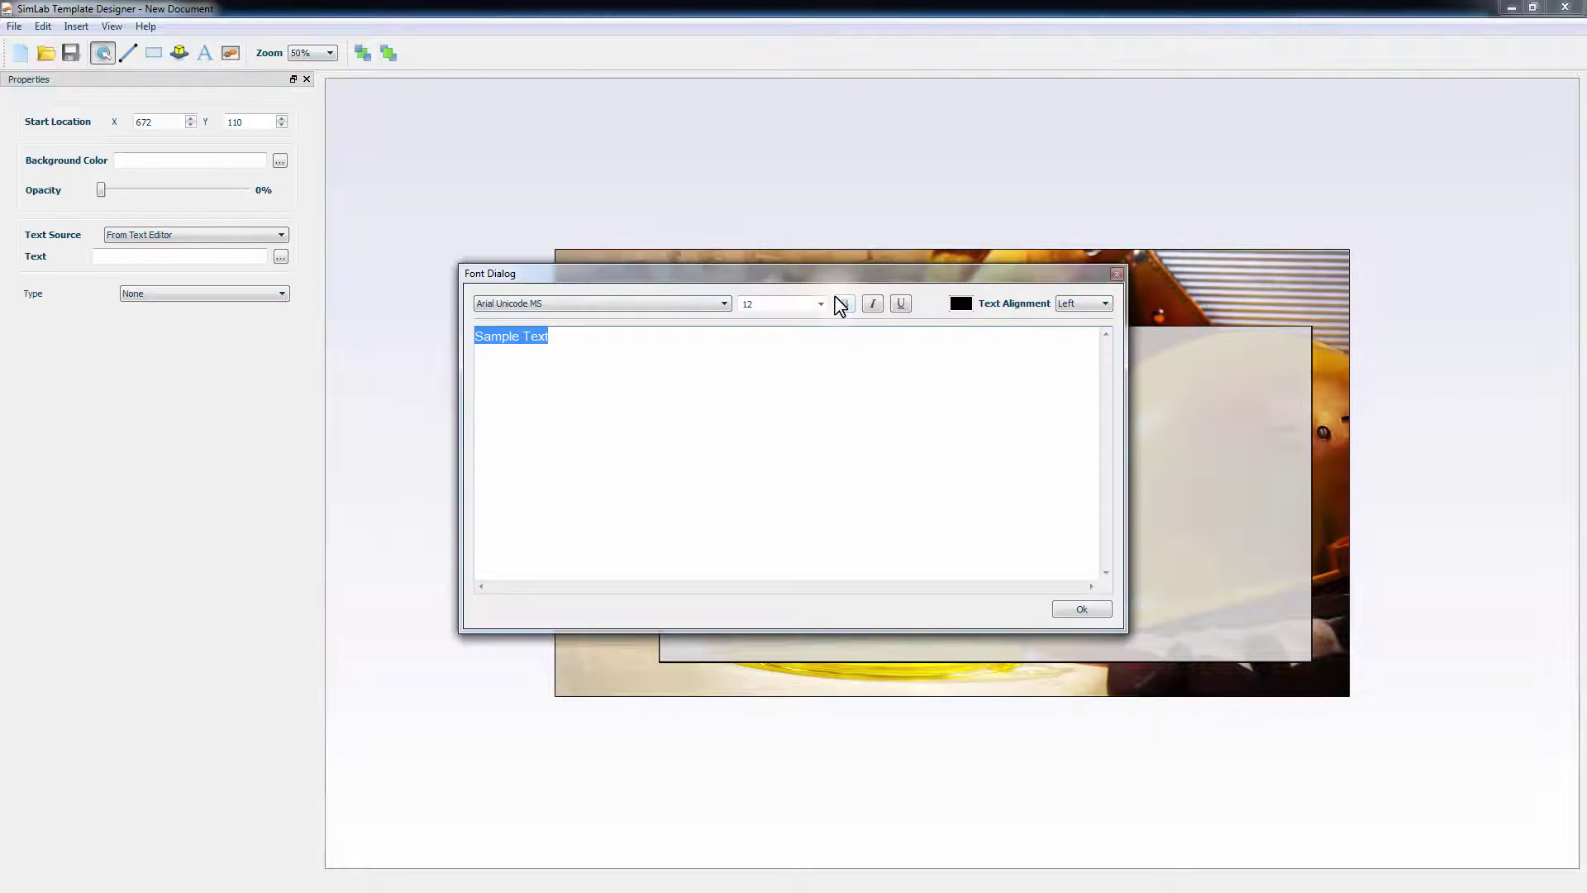
{"action": "type", "text": "Measure Tape"}
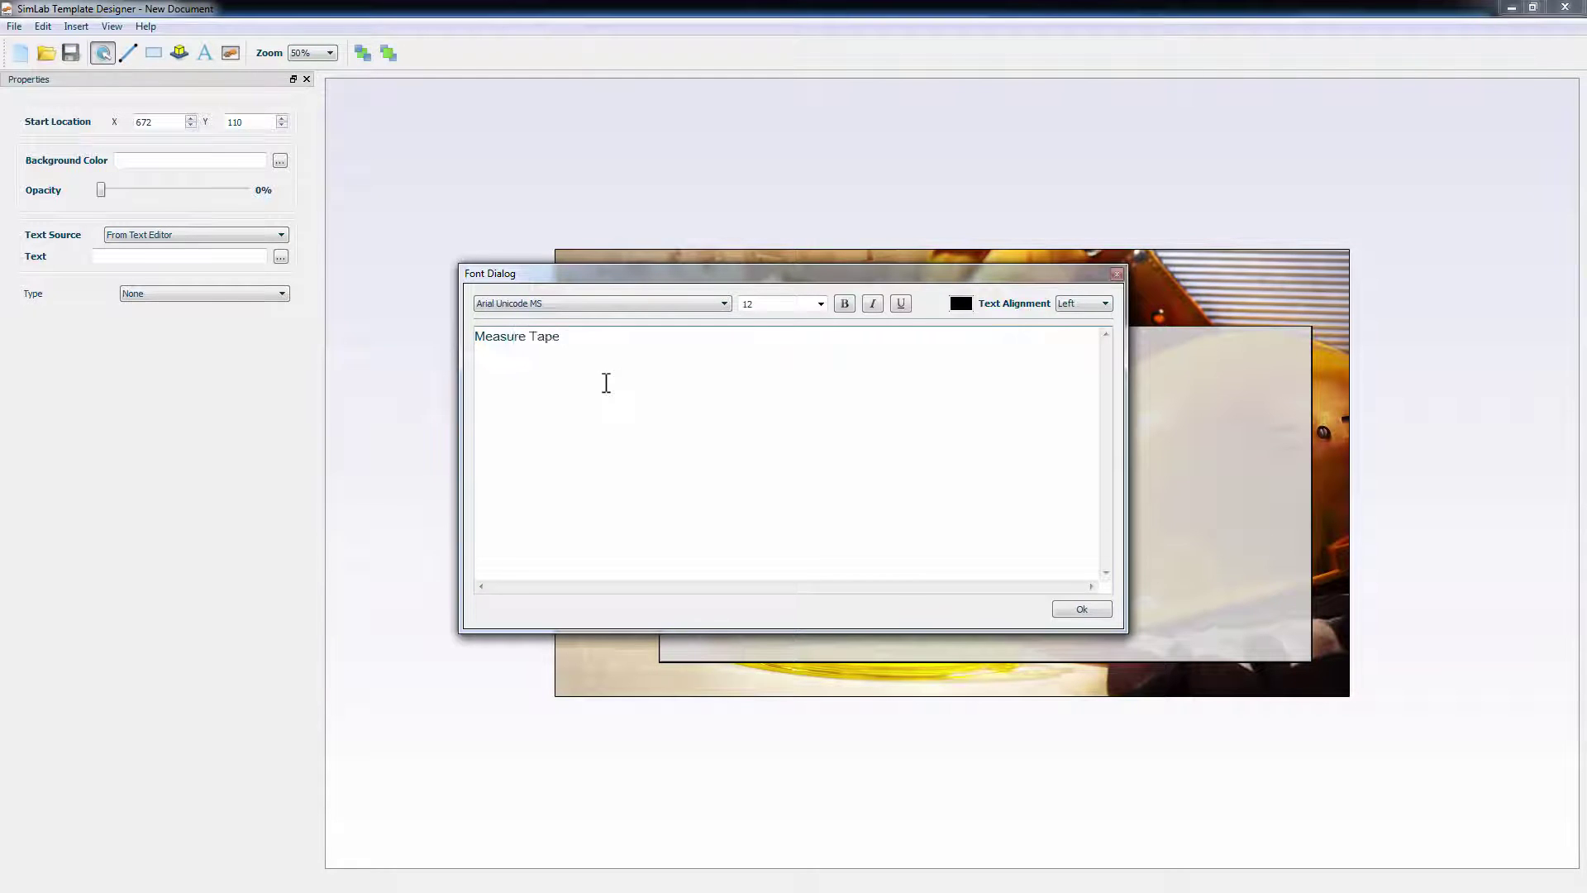
{"action": "triple_click", "coordinate": [578, 338]}
{"action": "left_click", "coordinate": [960, 303]}
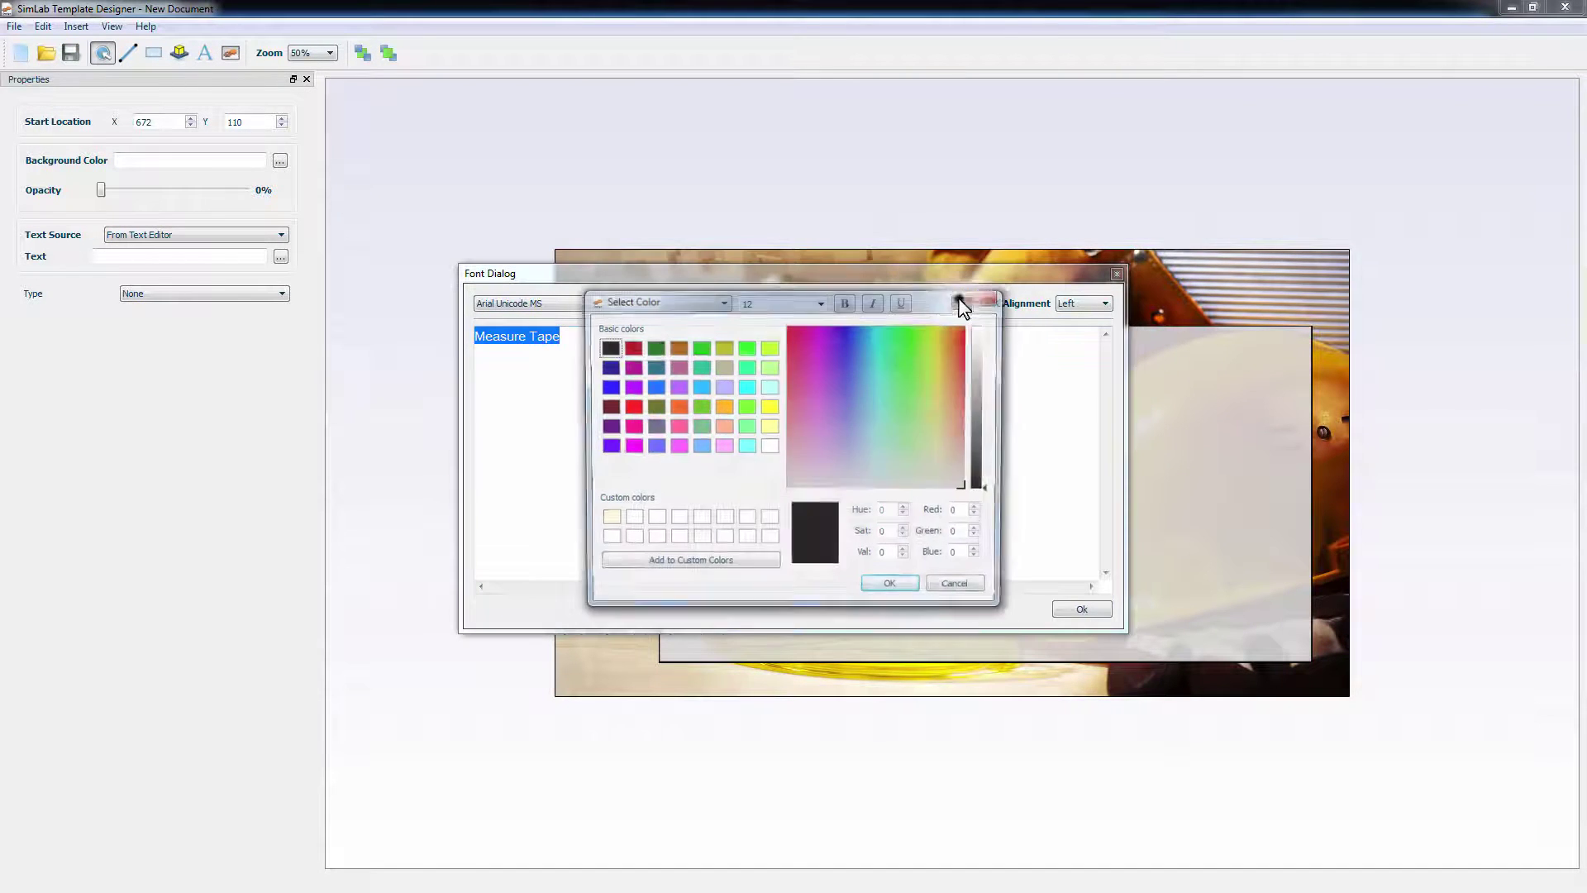
{"action": "left_click", "coordinate": [977, 334]}
{"action": "left_click", "coordinate": [889, 583]}
Set the title to MyriadPro size 50 and centre it above the 3D Area
{"action": "left_click", "coordinate": [724, 304]}
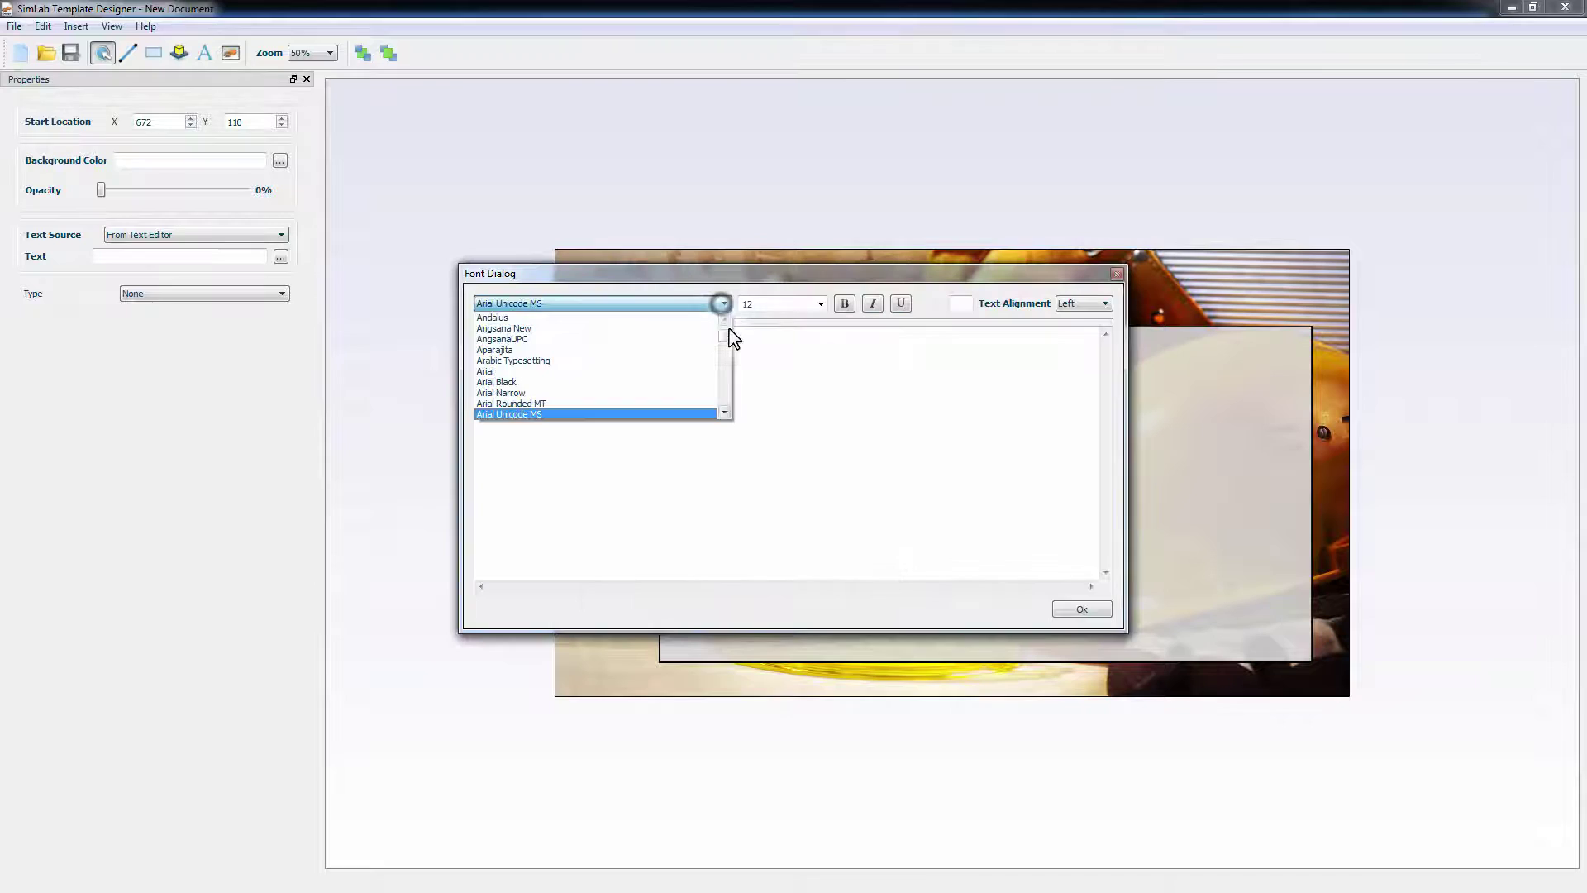
{"action": "mouse_move", "coordinate": [726, 335]}
{"action": "left_mouse_down"}
{"action": "mouse_move", "coordinate": [726, 364]}
{"action": "mouse_move", "coordinate": [722, 352]}
{"action": "left_mouse_up"}
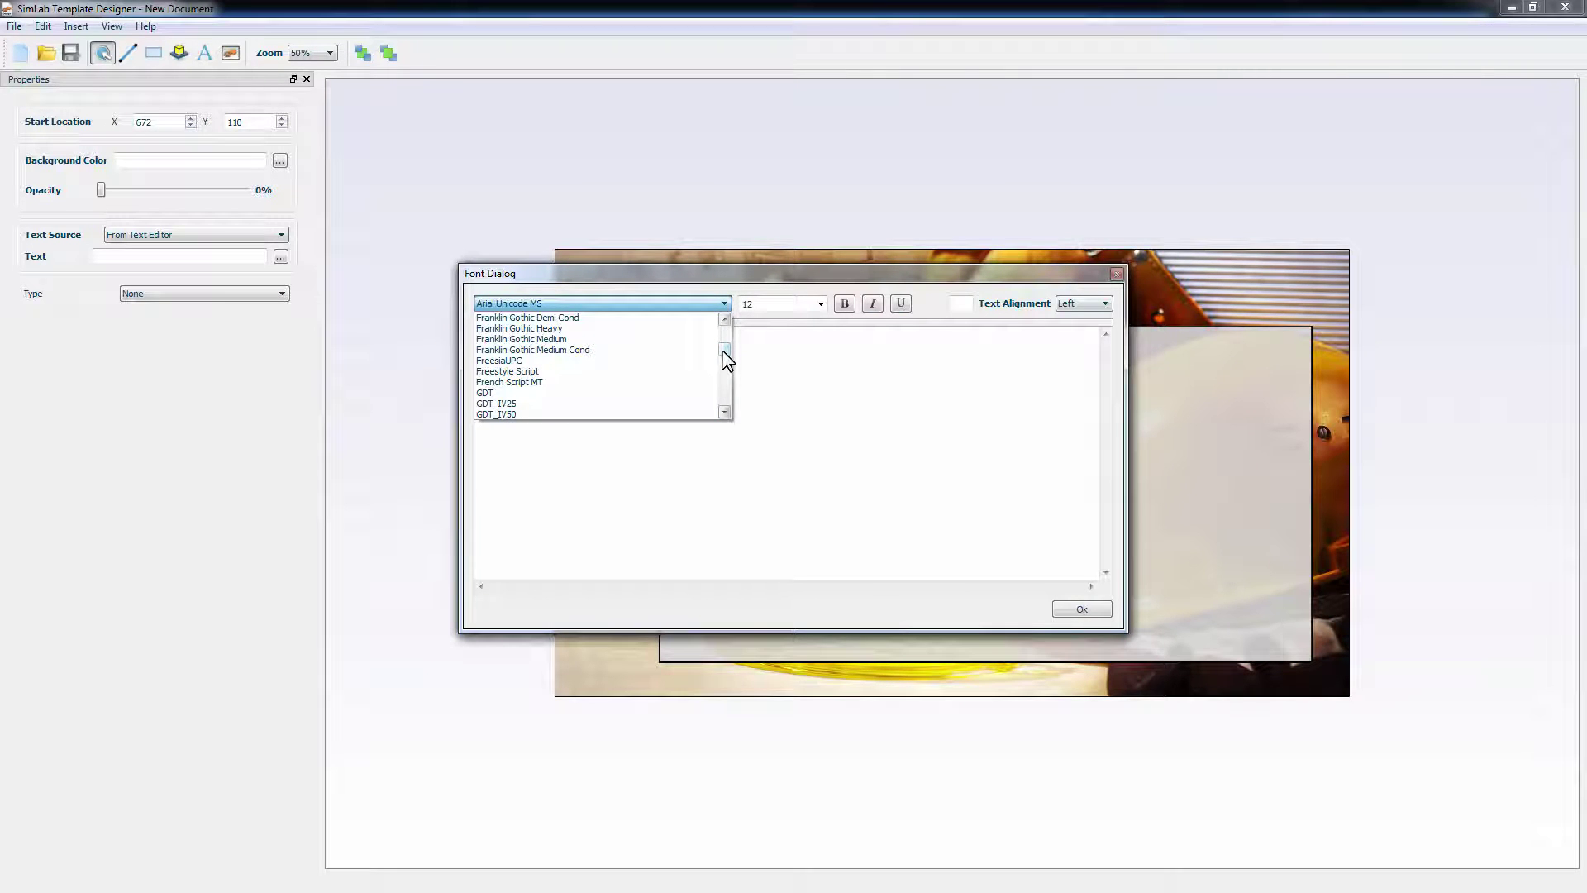
{"action": "scroll", "coordinate": [673, 354], "scroll_direction": "down", "scroll_amount": 10}
{"action": "left_click", "coordinate": [546, 371]}
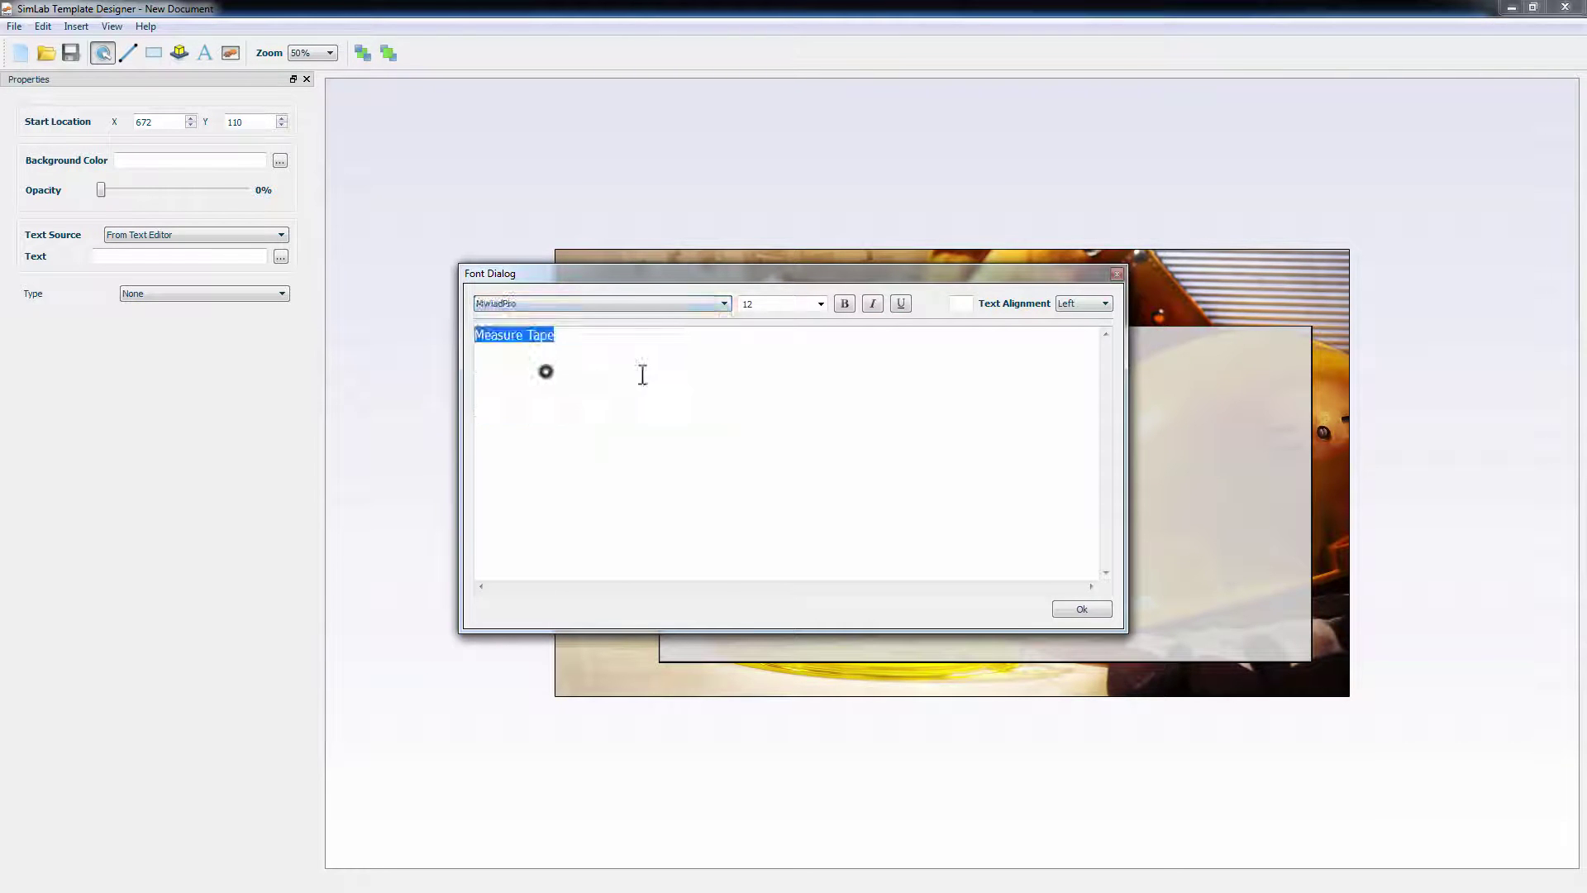
{"action": "double_click", "coordinate": [769, 304]}
{"action": "type", "text": "50"}
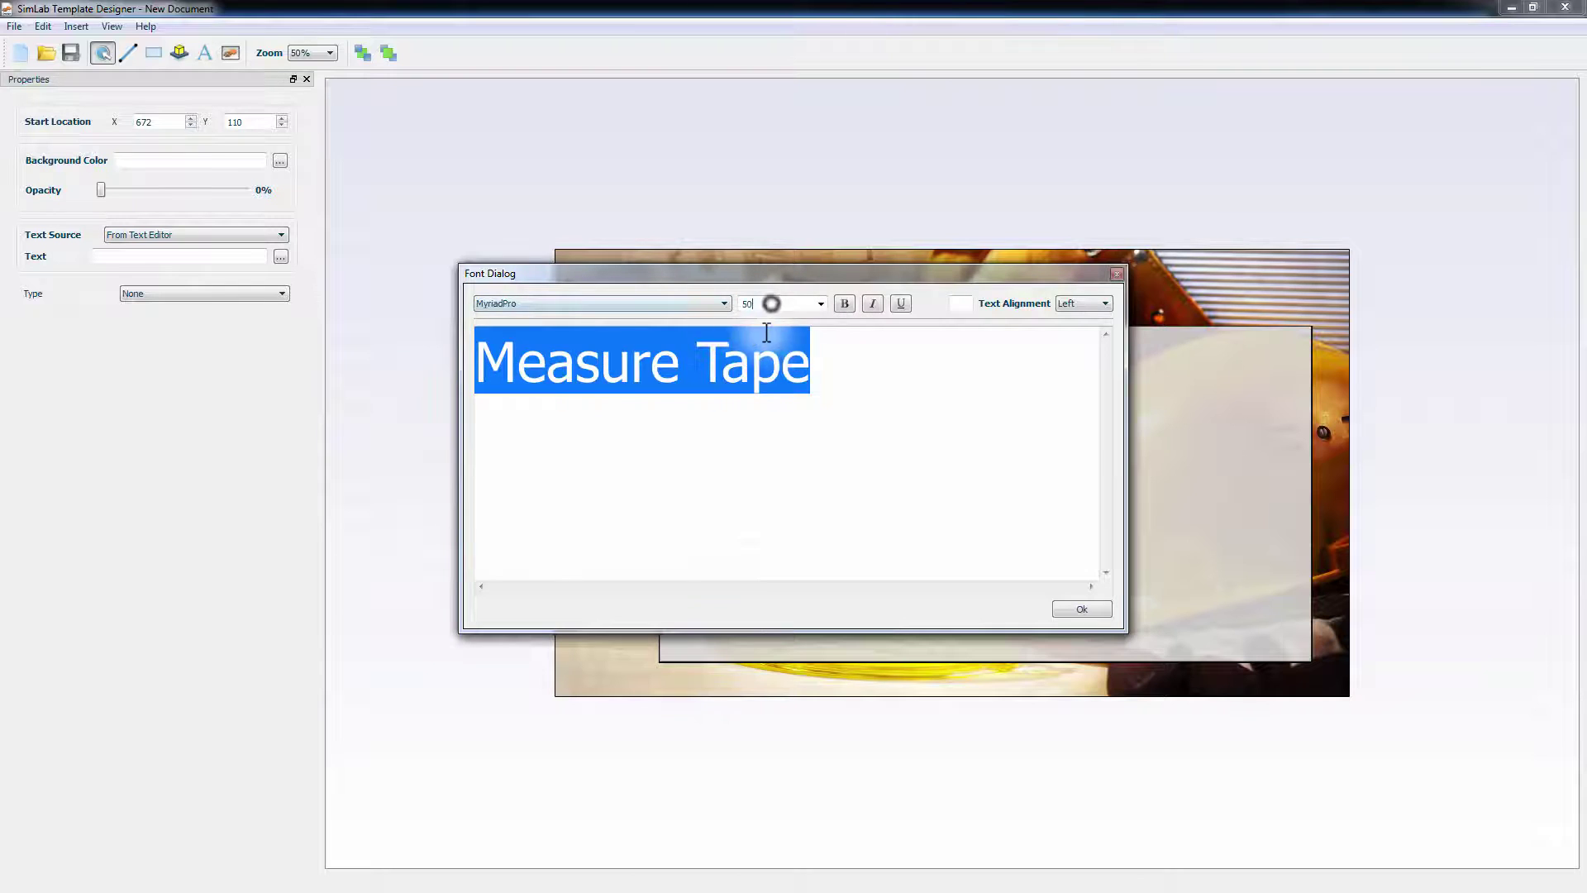
{"action": "left_click", "coordinate": [1068, 610]}
{"action": "left_click_drag", "start_coordinate": [932, 321], "coordinate": [979, 302]}
{"action": "left_click", "coordinate": [620, 296]}
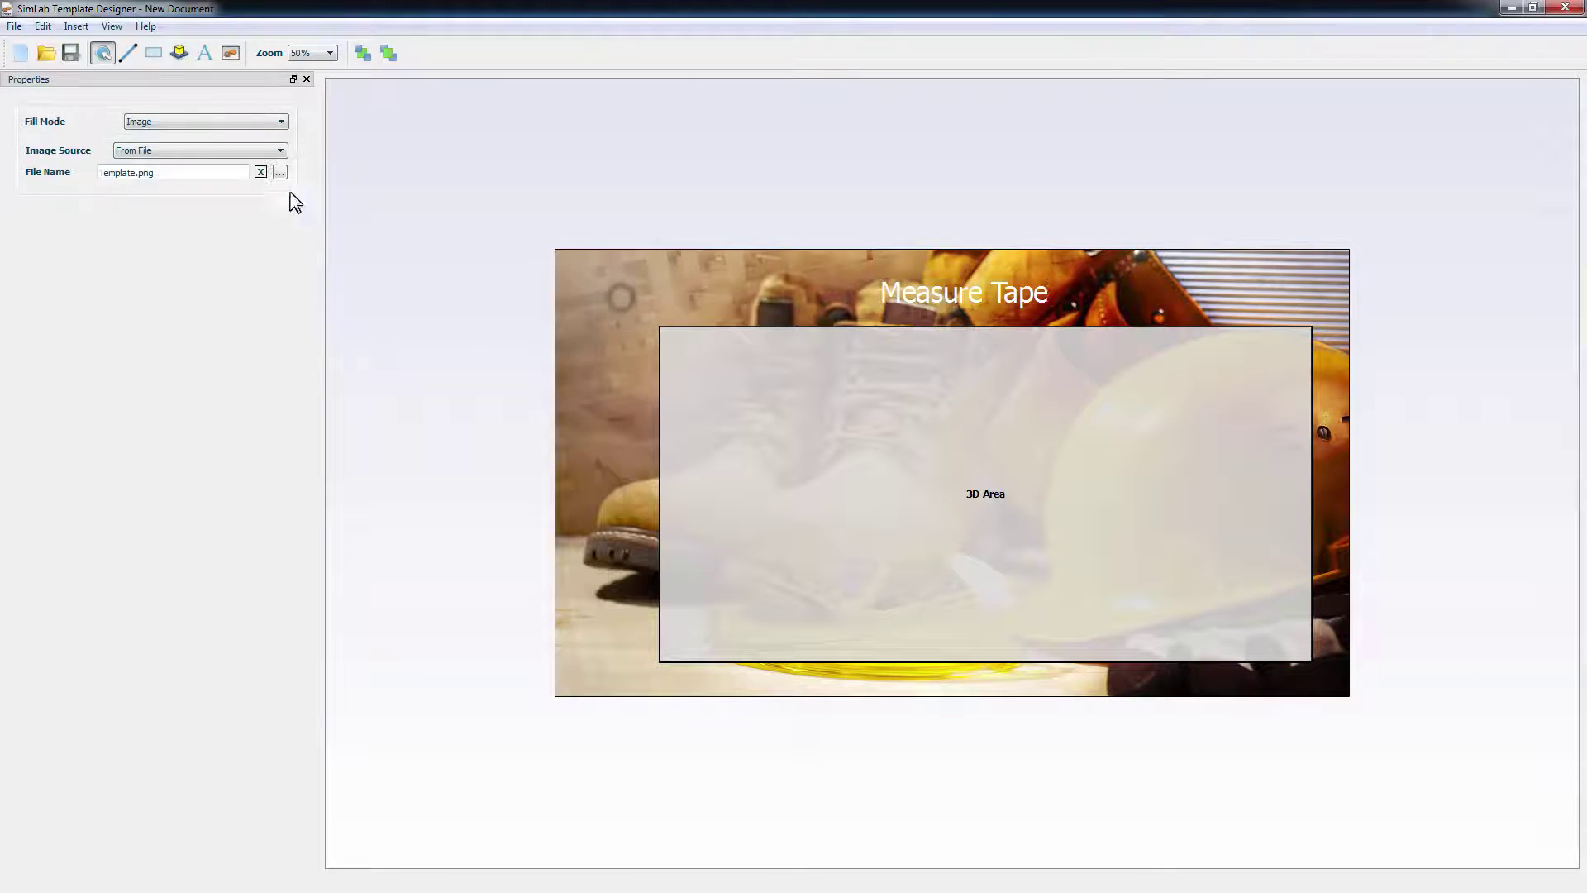
Add a 'Perspective' text label on the page's left side
{"action": "left_click", "coordinate": [205, 53]}
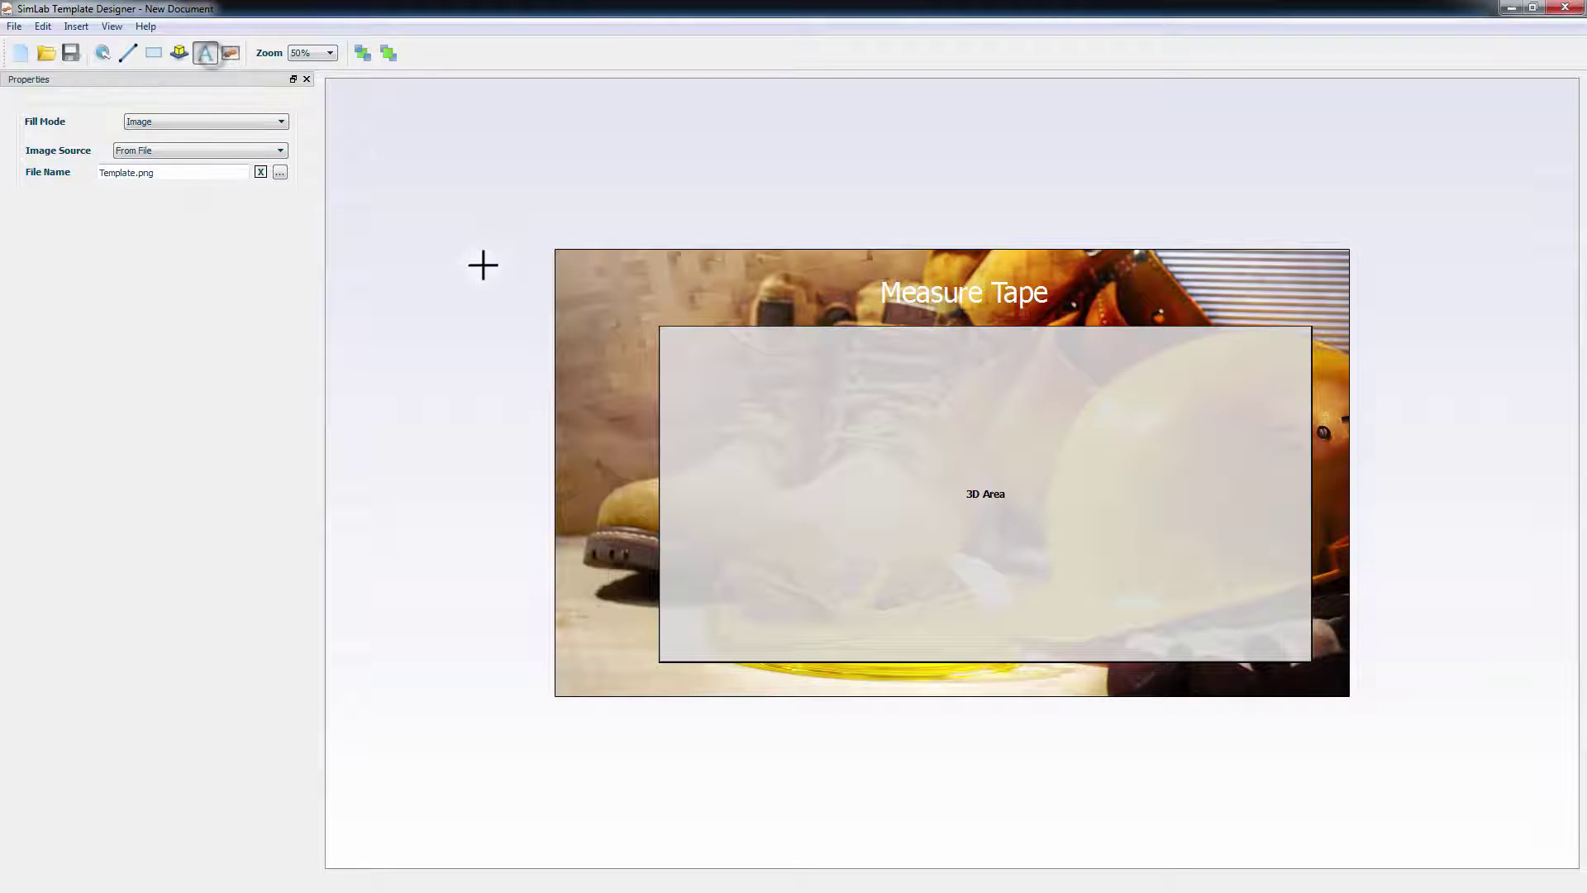
{"action": "left_click", "coordinate": [576, 379]}
{"action": "type", "text": "P"}
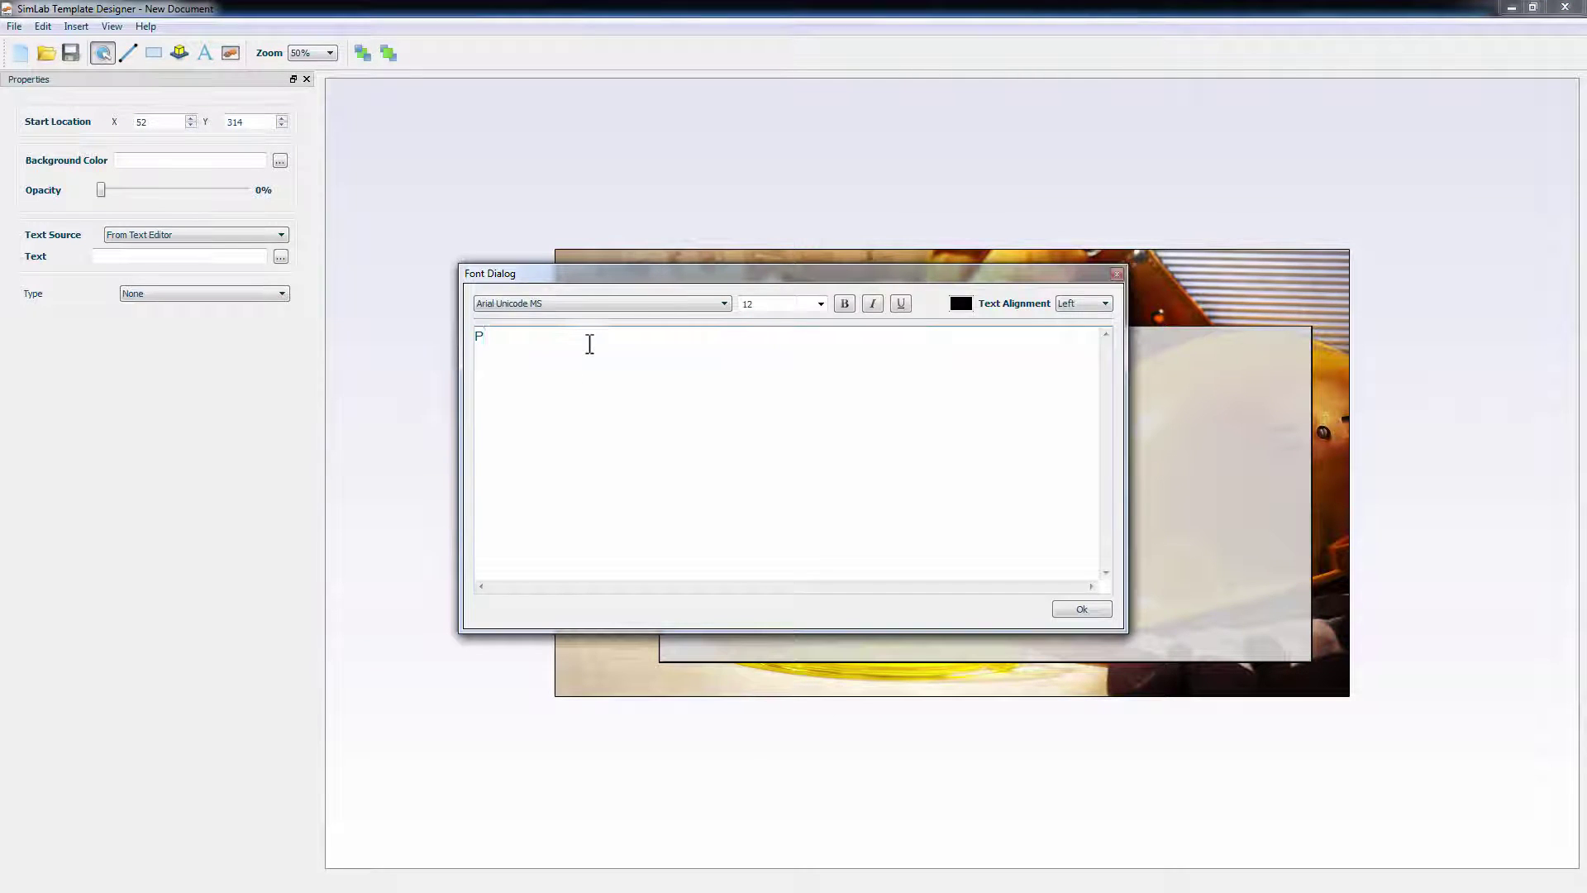
{"action": "type", "text": "erspective"}
{"action": "key", "text": "ctrl+a"}
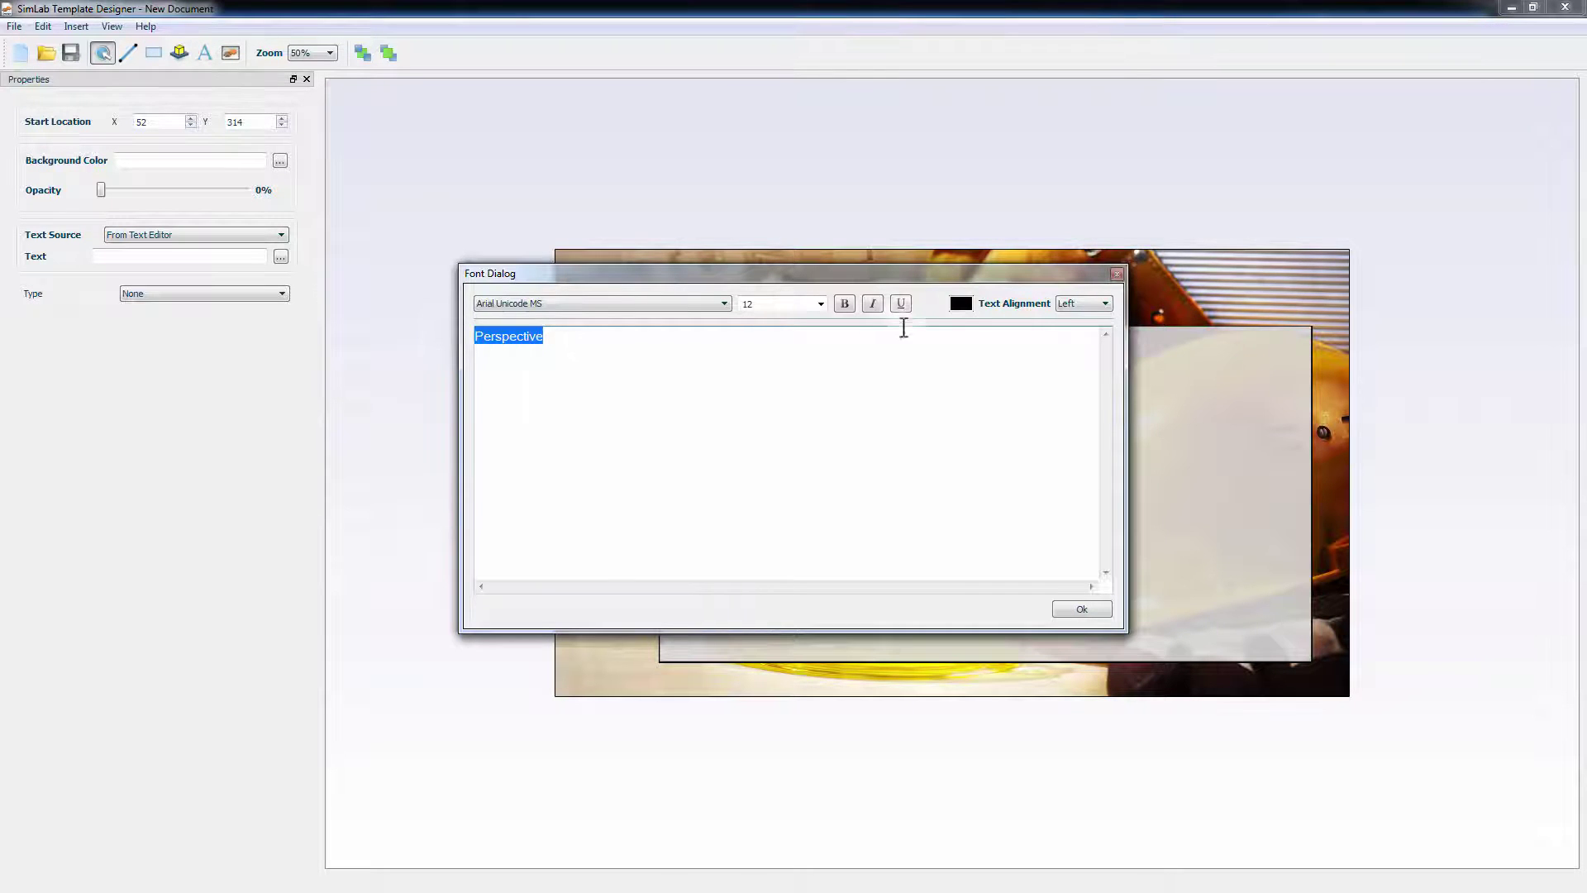
Set the Perspective label to font size 24 and nudge it beside the 3D Area
{"action": "left_click", "coordinate": [821, 304]}
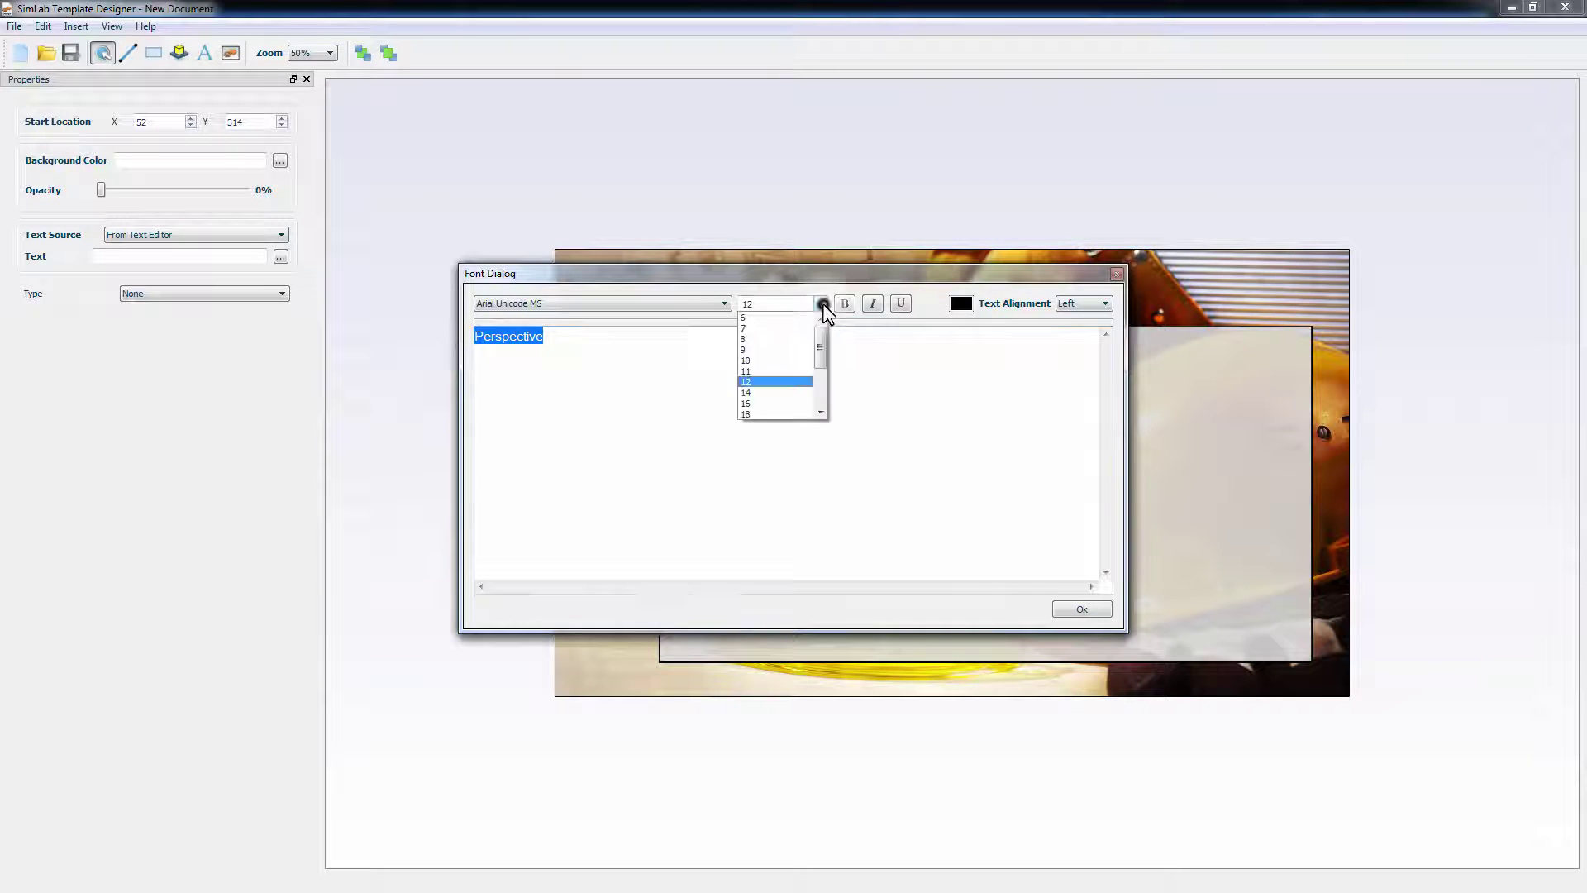
{"action": "scroll", "coordinate": [824, 424], "scroll_direction": "down", "scroll_amount": 4}
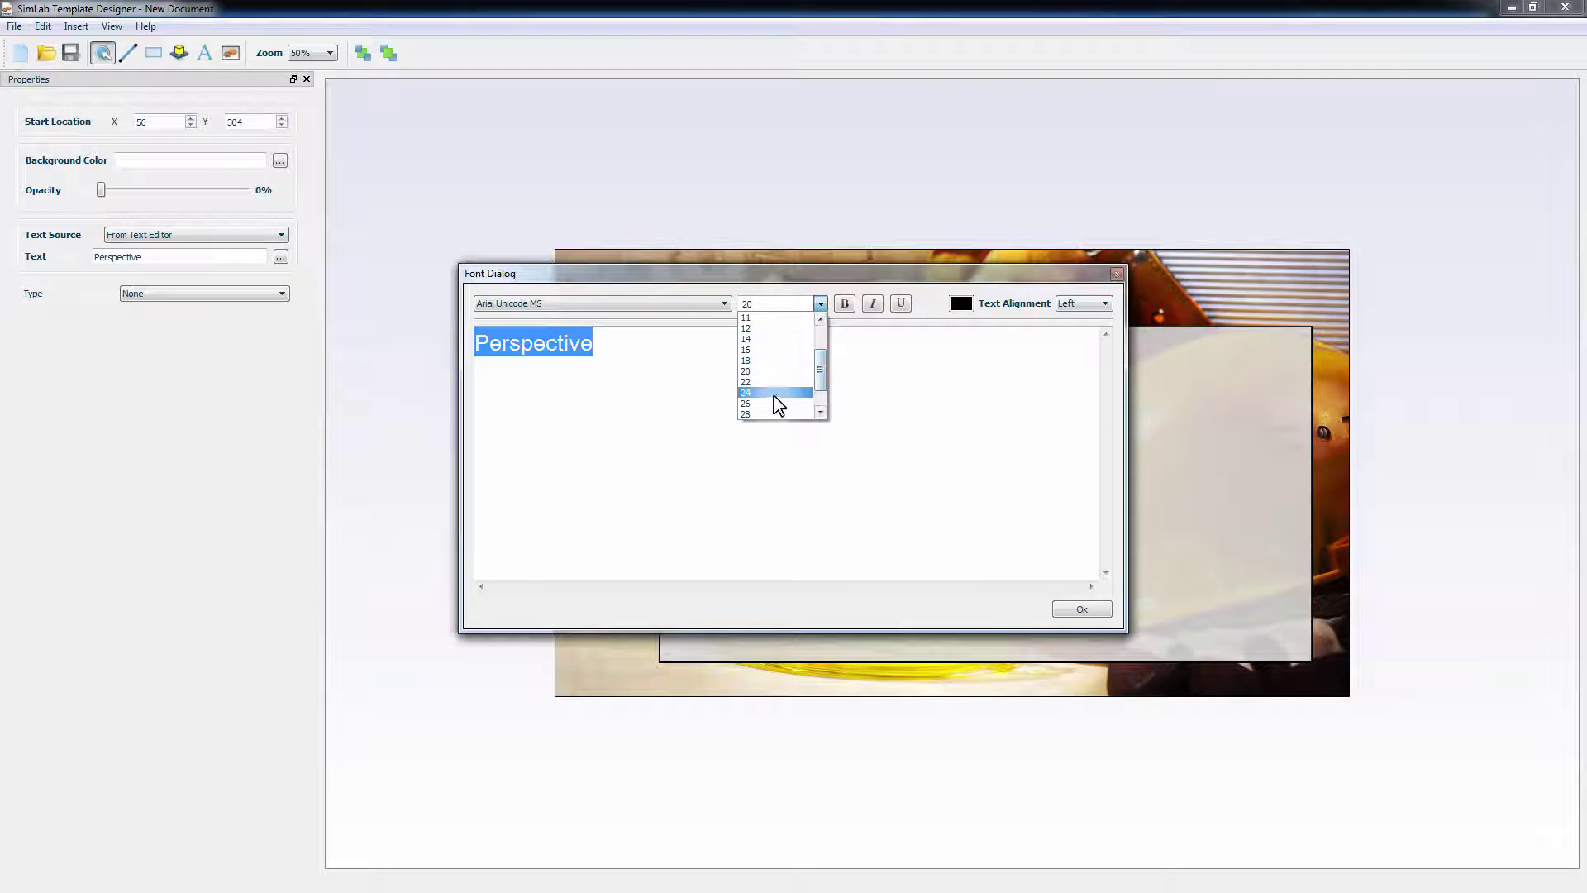
{"action": "left_click", "coordinate": [777, 392]}
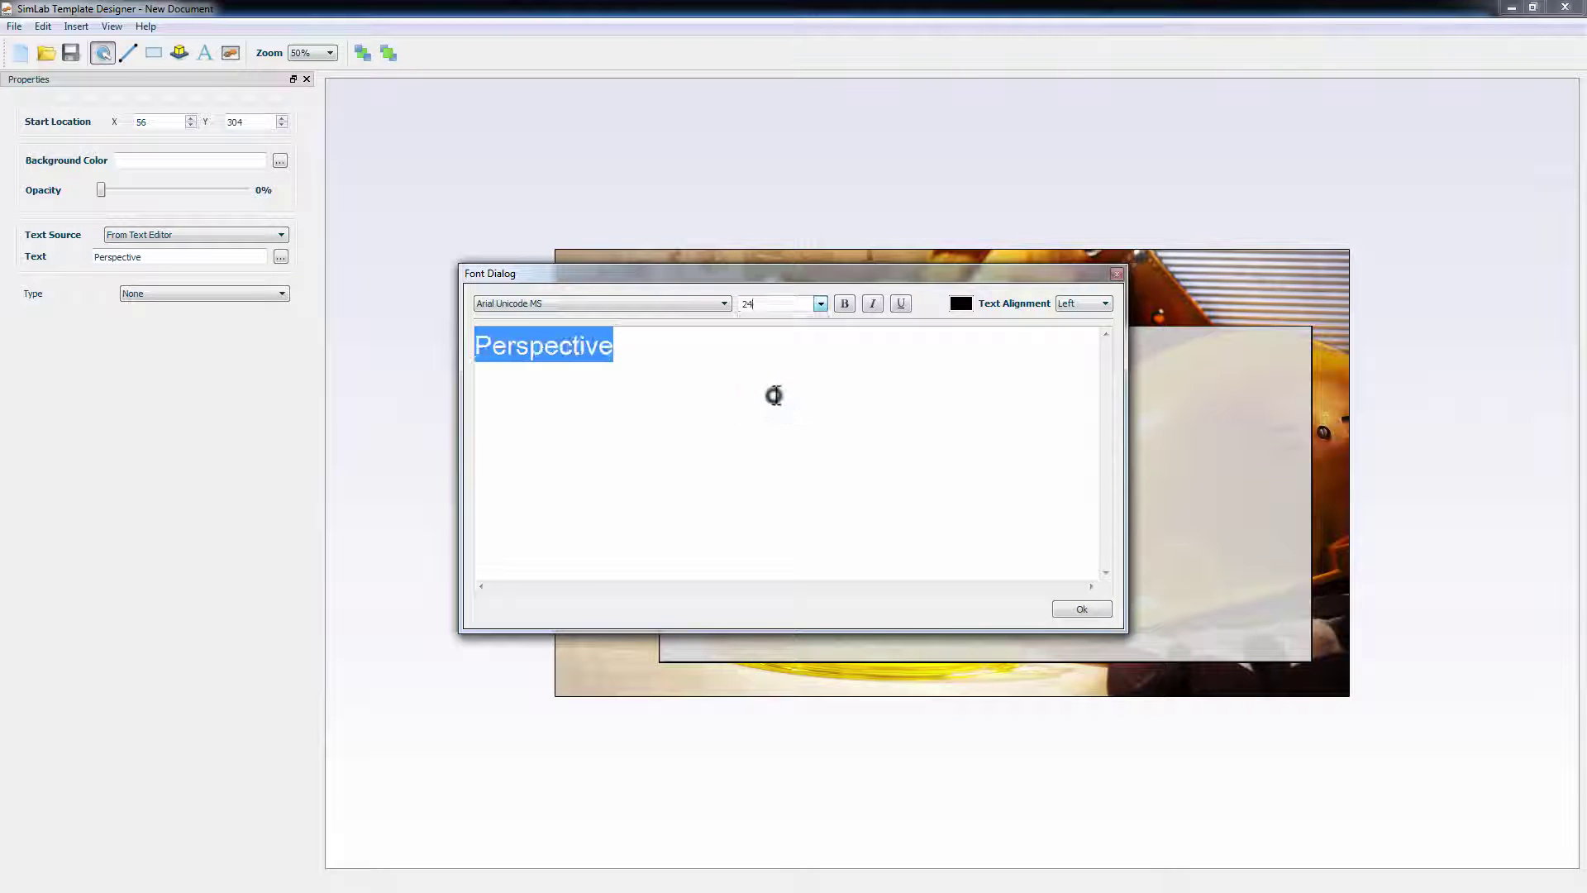
{"action": "left_click", "coordinate": [1075, 609]}
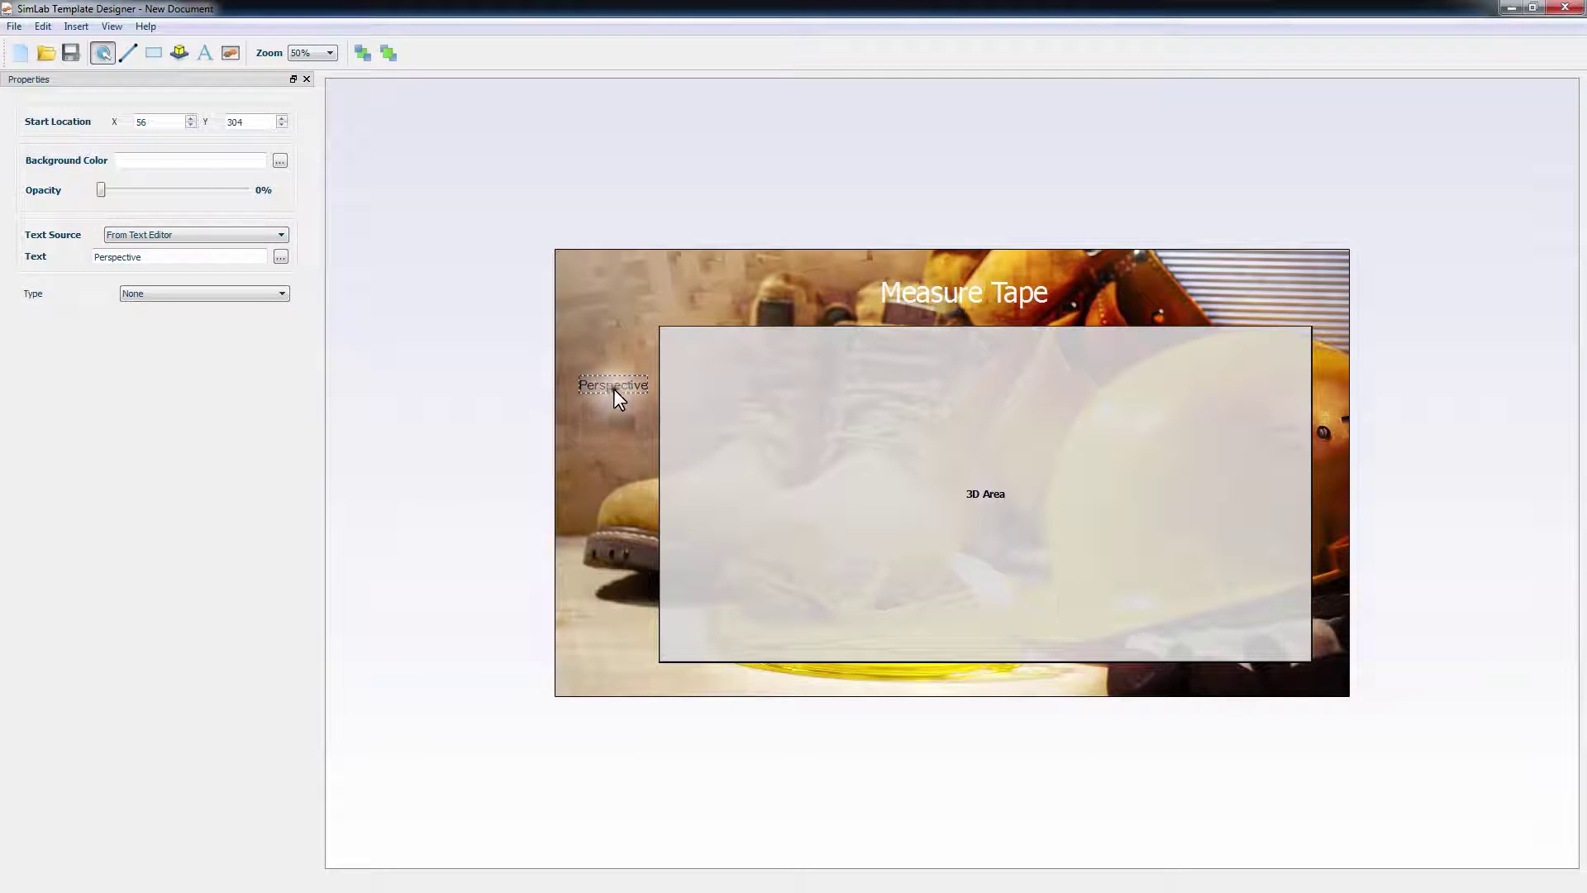
{"action": "left_click_drag", "start_coordinate": [613, 388], "coordinate": [608, 392]}
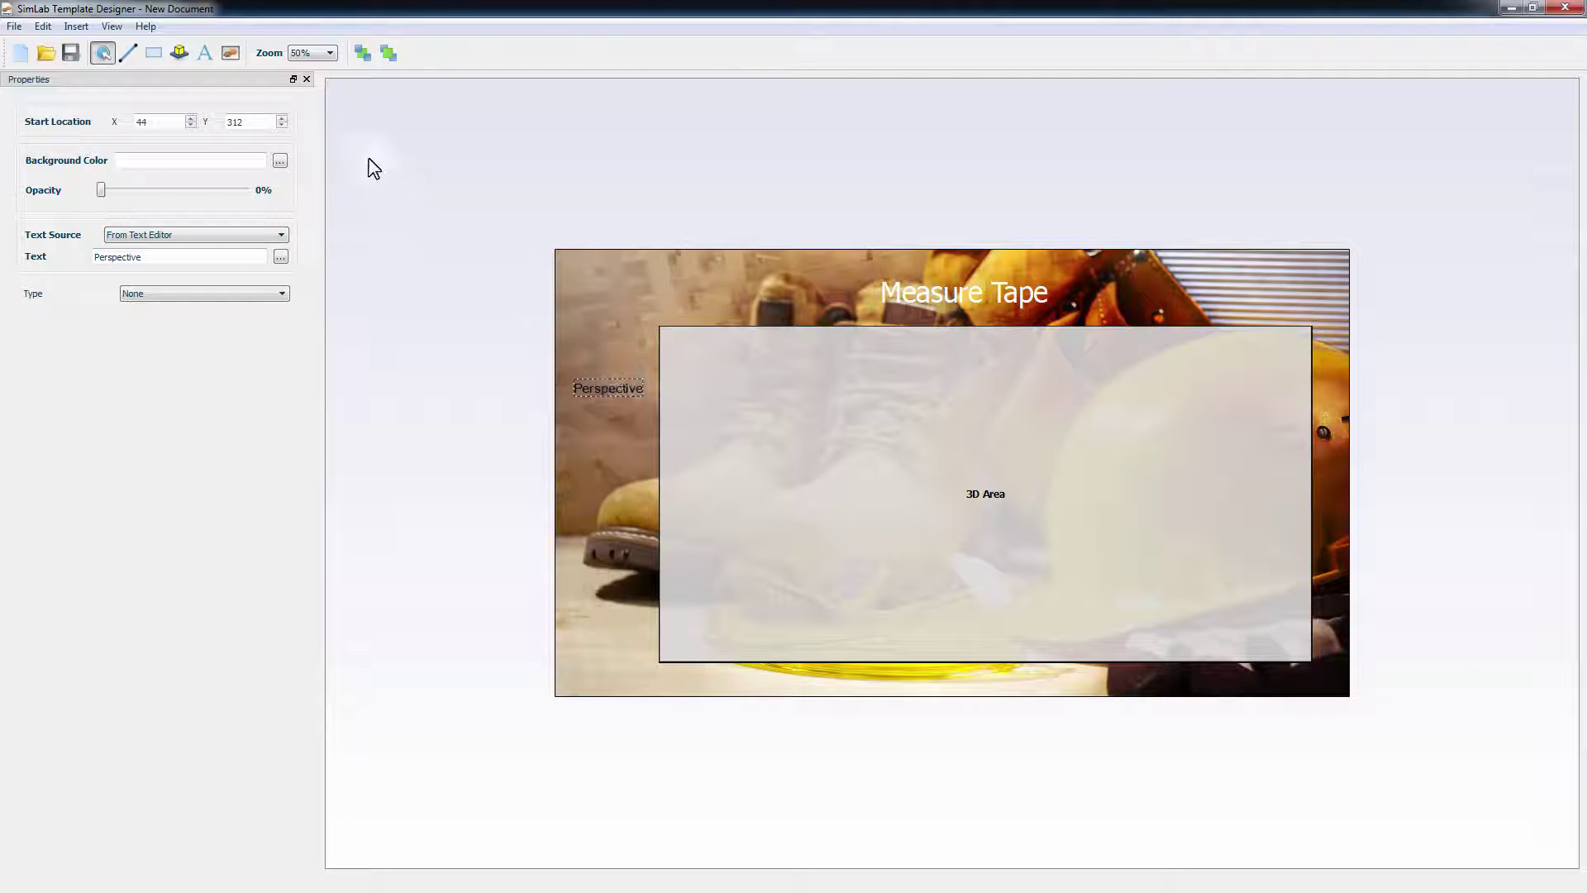
{"action": "left_click", "coordinate": [231, 53]}
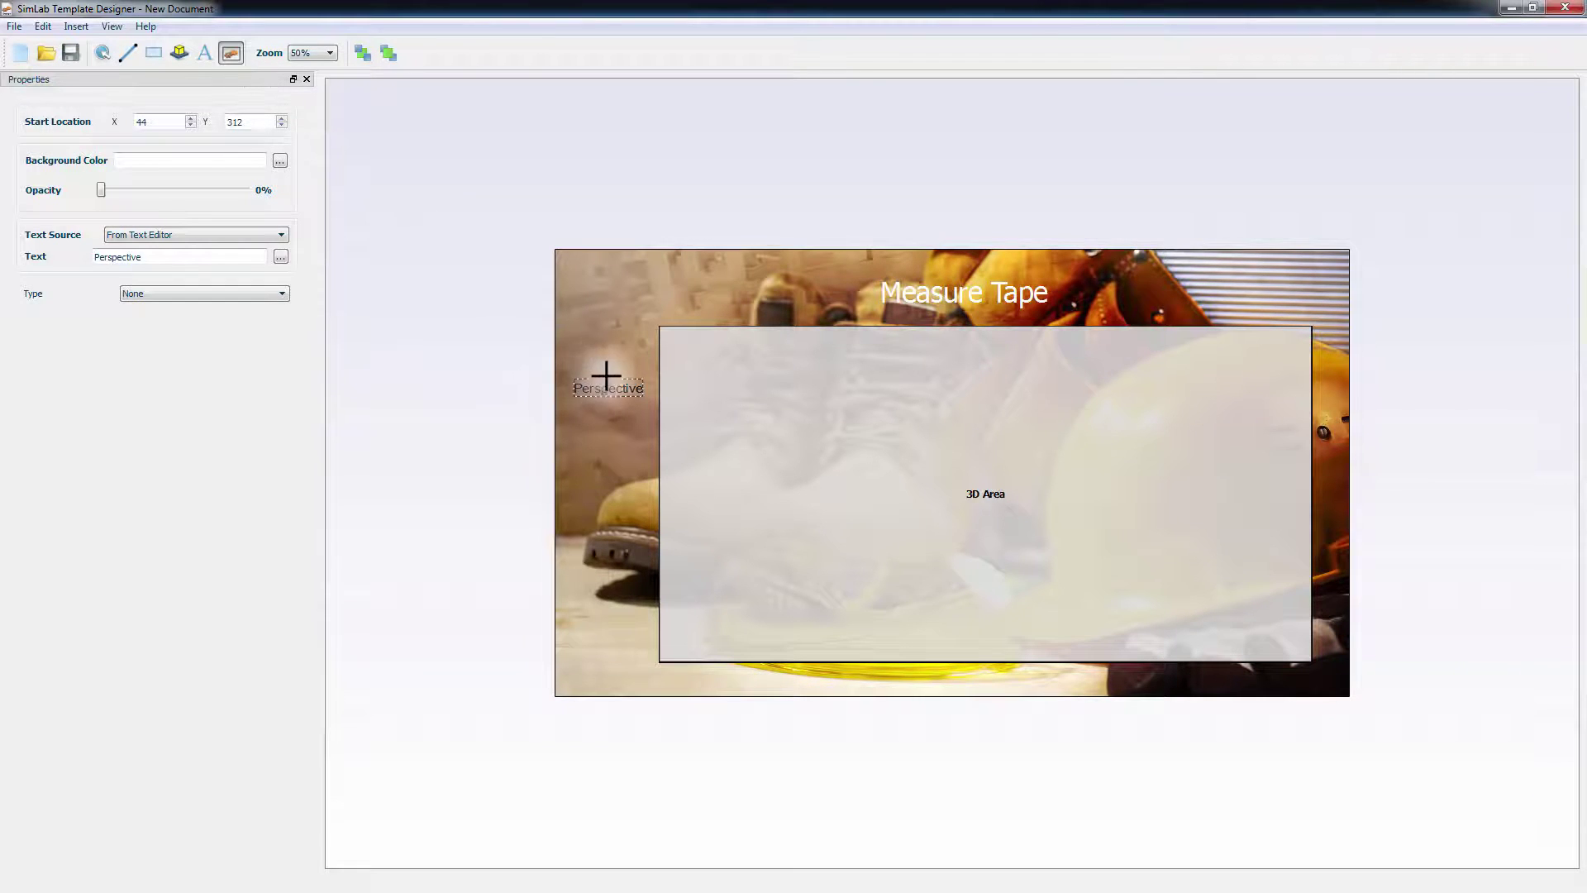
Load button.png as an image and position it over the Perspective label
{"action": "left_click", "coordinate": [598, 367]}
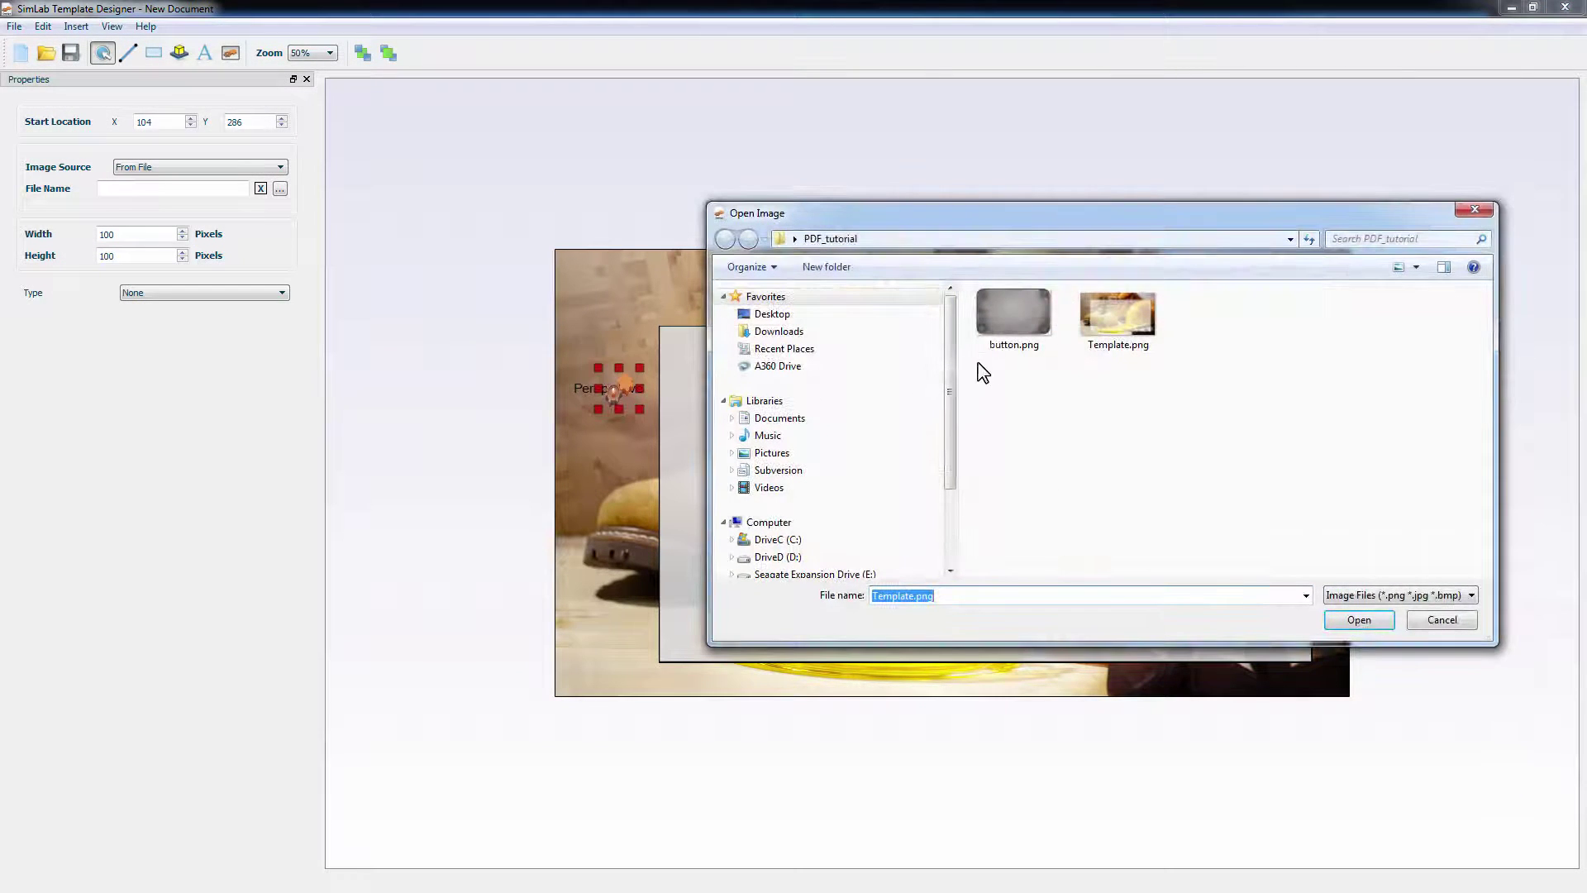
{"action": "double_click", "coordinate": [1005, 330]}
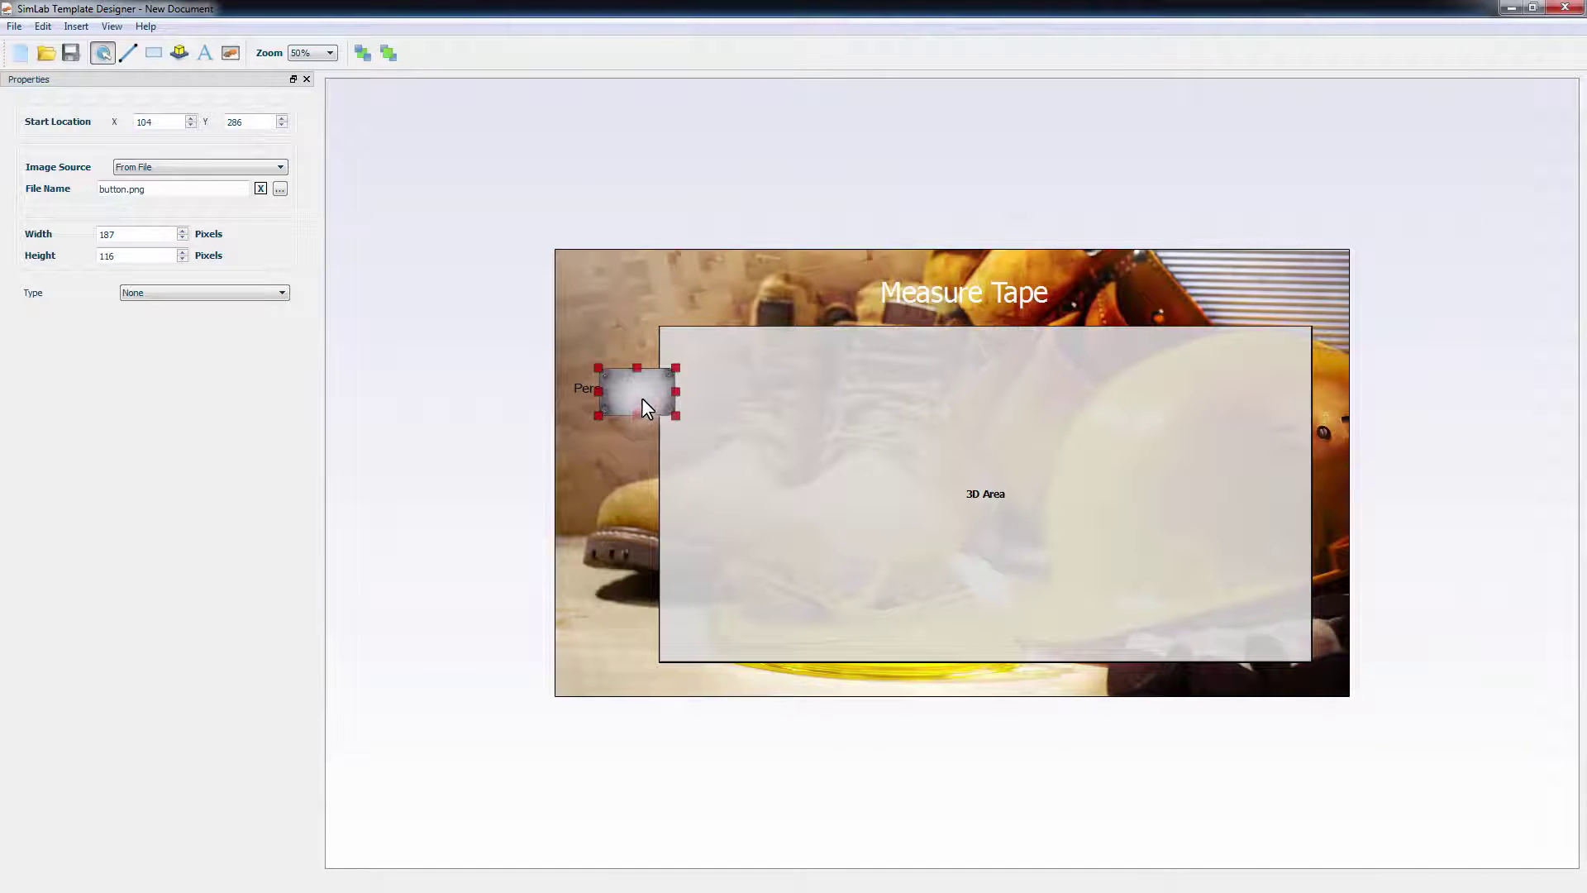
{"action": "left_click_drag", "start_coordinate": [641, 403], "coordinate": [614, 435]}
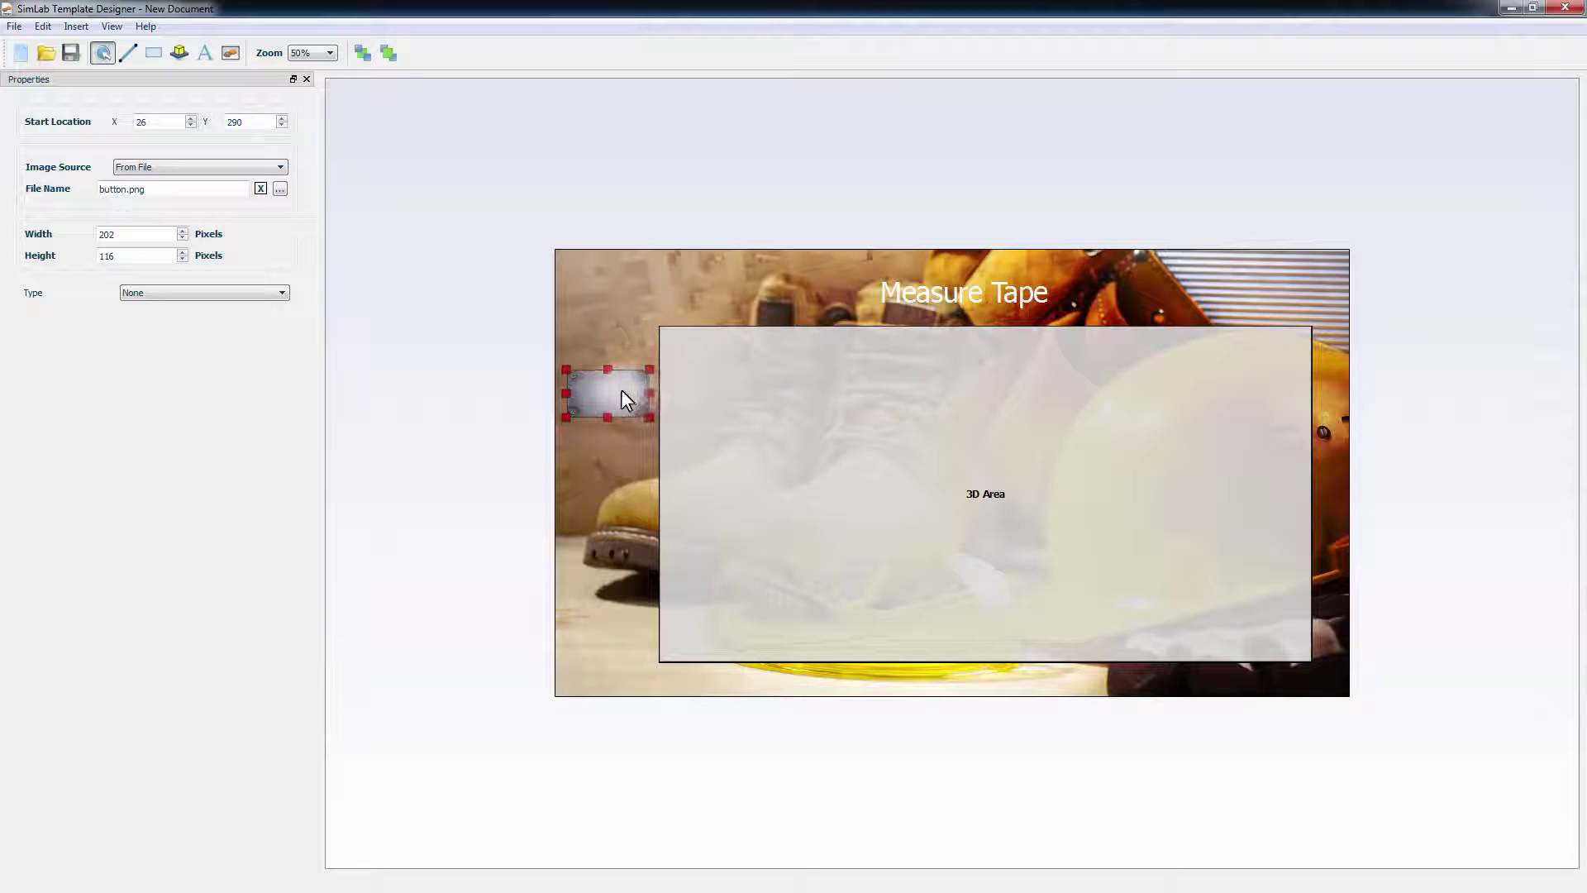
{"action": "mouse_move", "coordinate": [620, 389]}
{"action": "left_mouse_down"}
{"action": "mouse_move", "coordinate": [622, 428]}
{"action": "mouse_move", "coordinate": [622, 383]}
{"action": "left_mouse_up"}
Send the button image behind the Perspective label, nudge it up, and deselect
{"action": "right_click", "coordinate": [625, 383]}
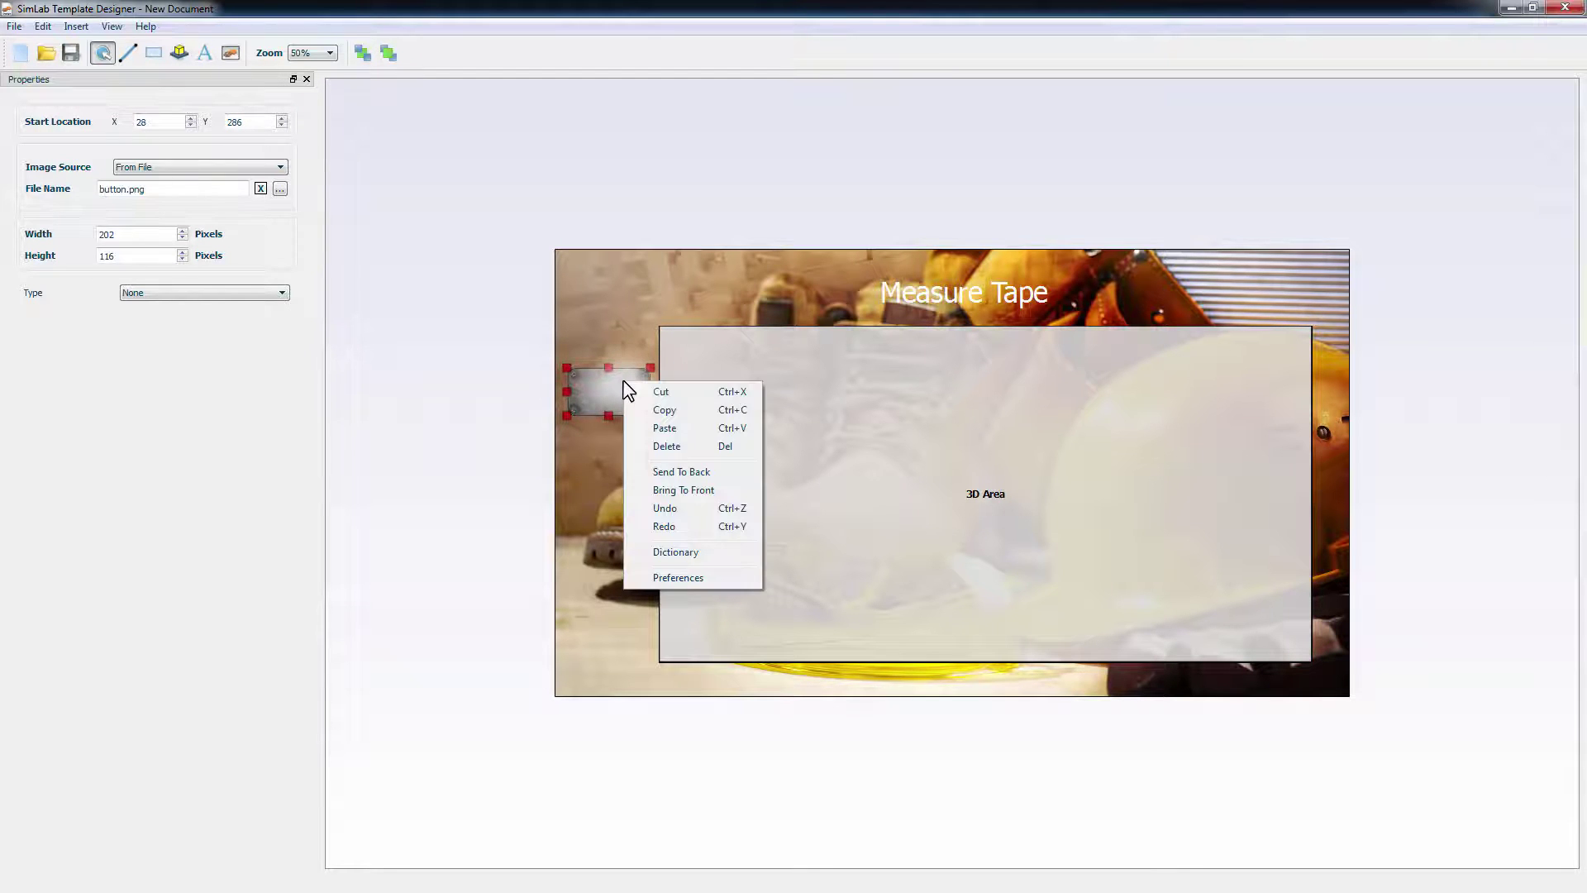
{"action": "left_click", "coordinate": [681, 472]}
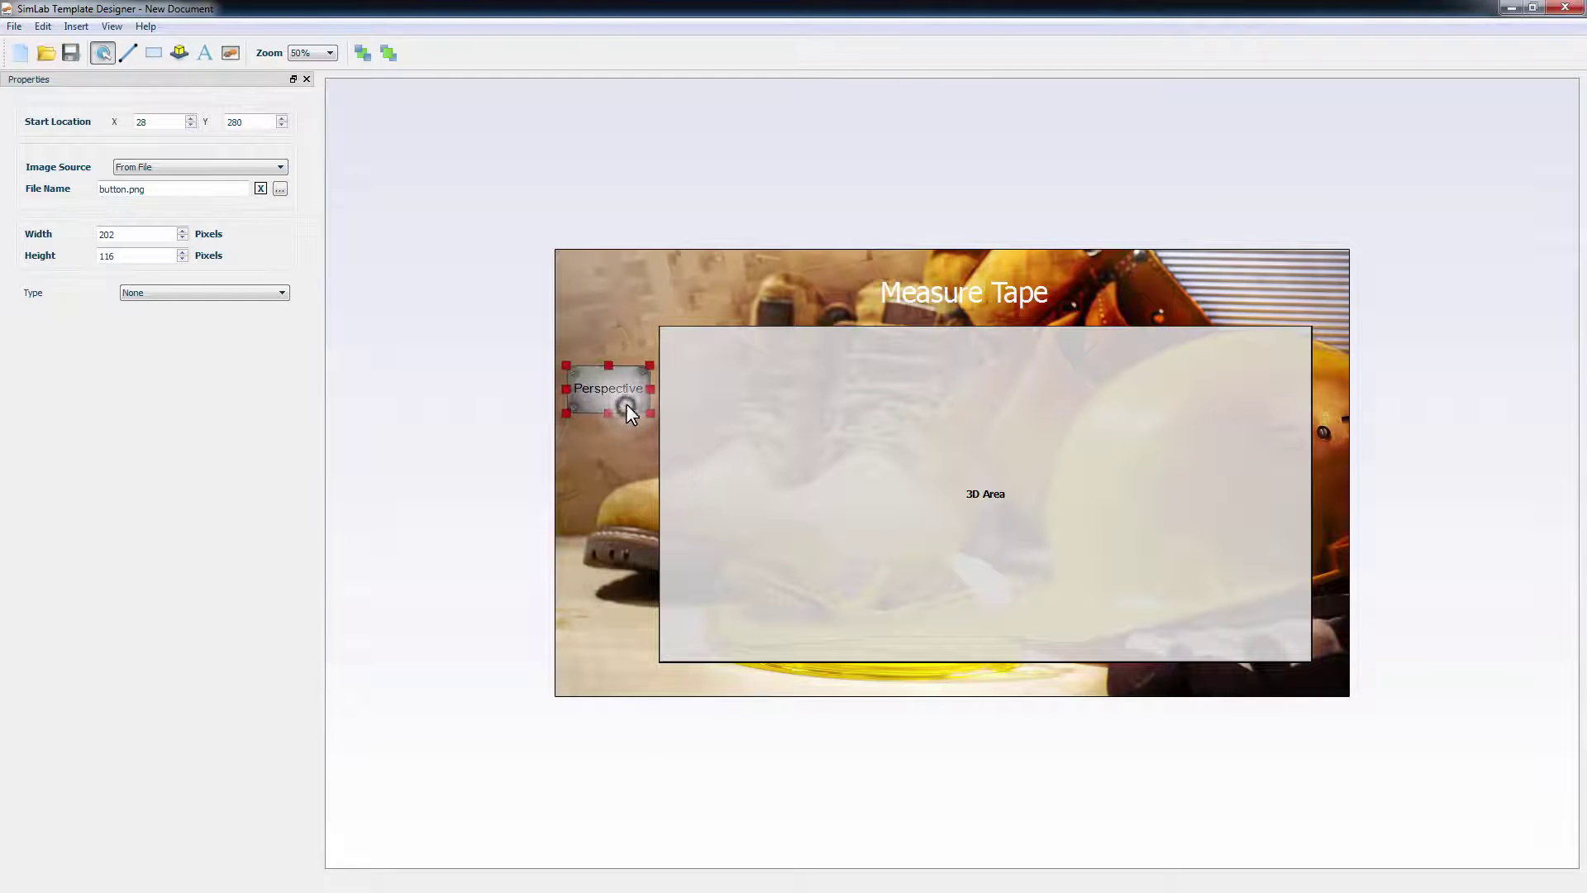
{"action": "left_click", "coordinate": [621, 457]}
{"action": "left_click_drag", "start_coordinate": [625, 407], "coordinate": [625, 405]}
{"action": "left_click", "coordinate": [630, 459]}
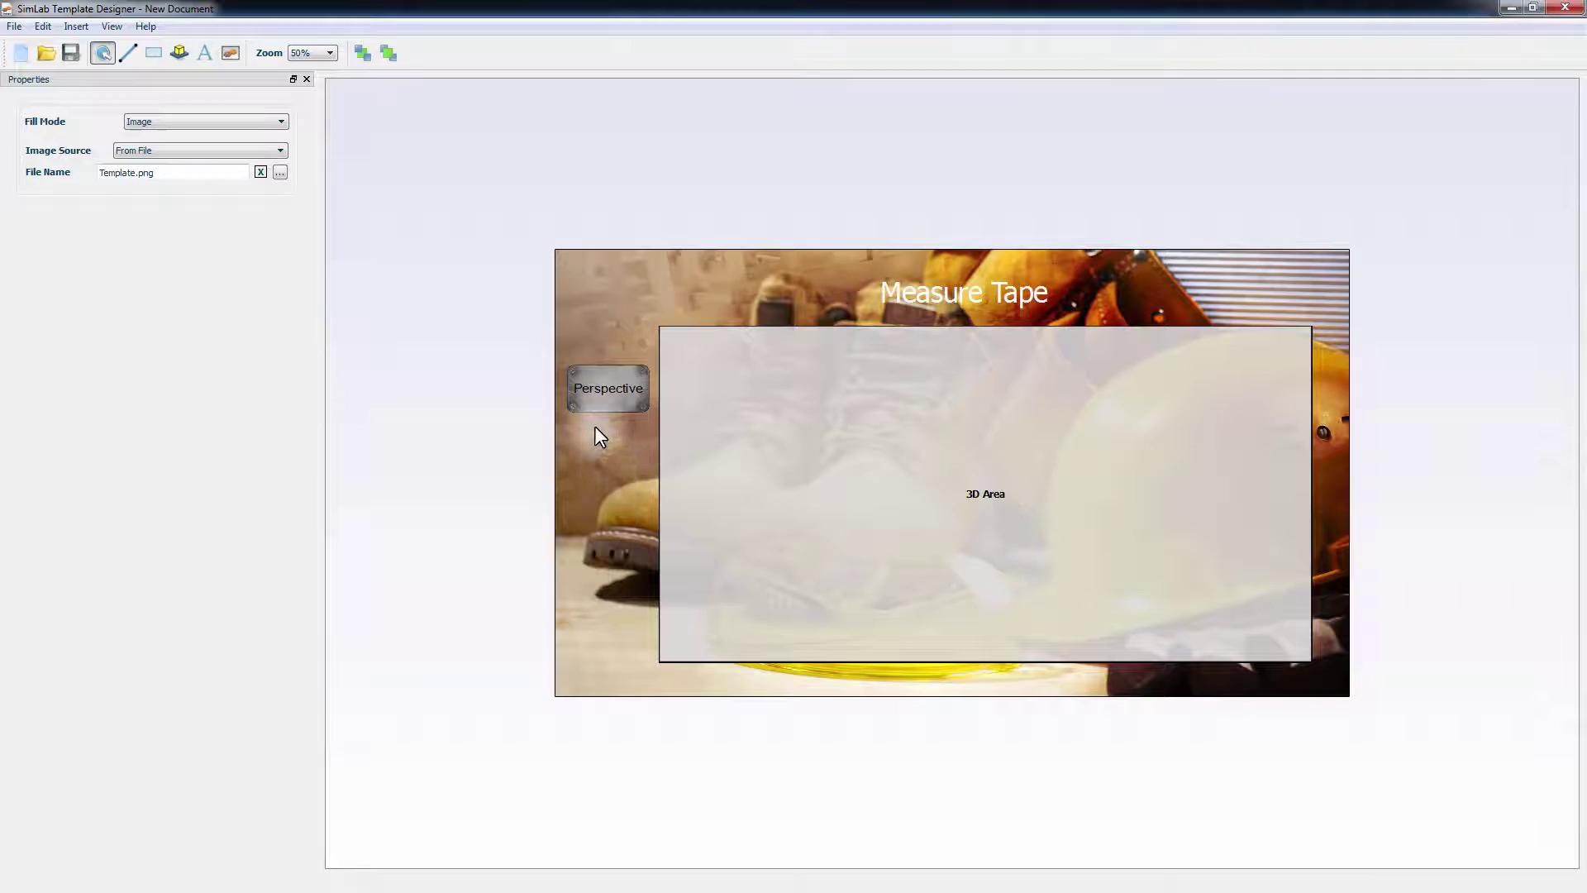
Copy the Perspective label twice below it, retyping the copies as Side and Top
{"action": "left_click", "coordinate": [607, 388]}
{"action": "left_click_drag", "start_coordinate": [622, 386], "coordinate": [622, 454]}
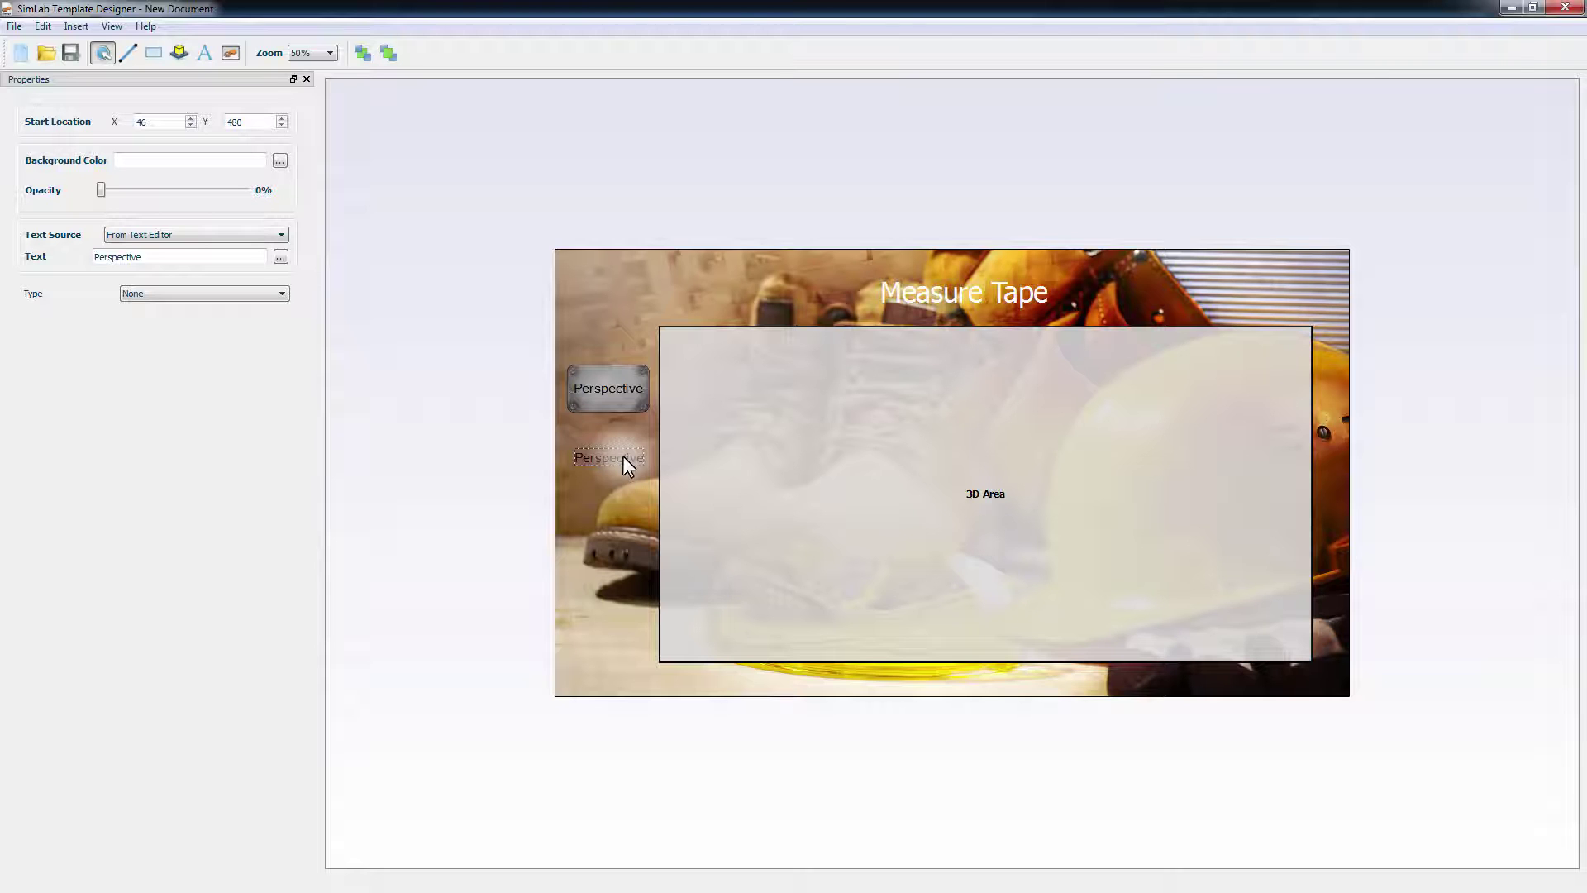
{"action": "double_click", "coordinate": [622, 454]}
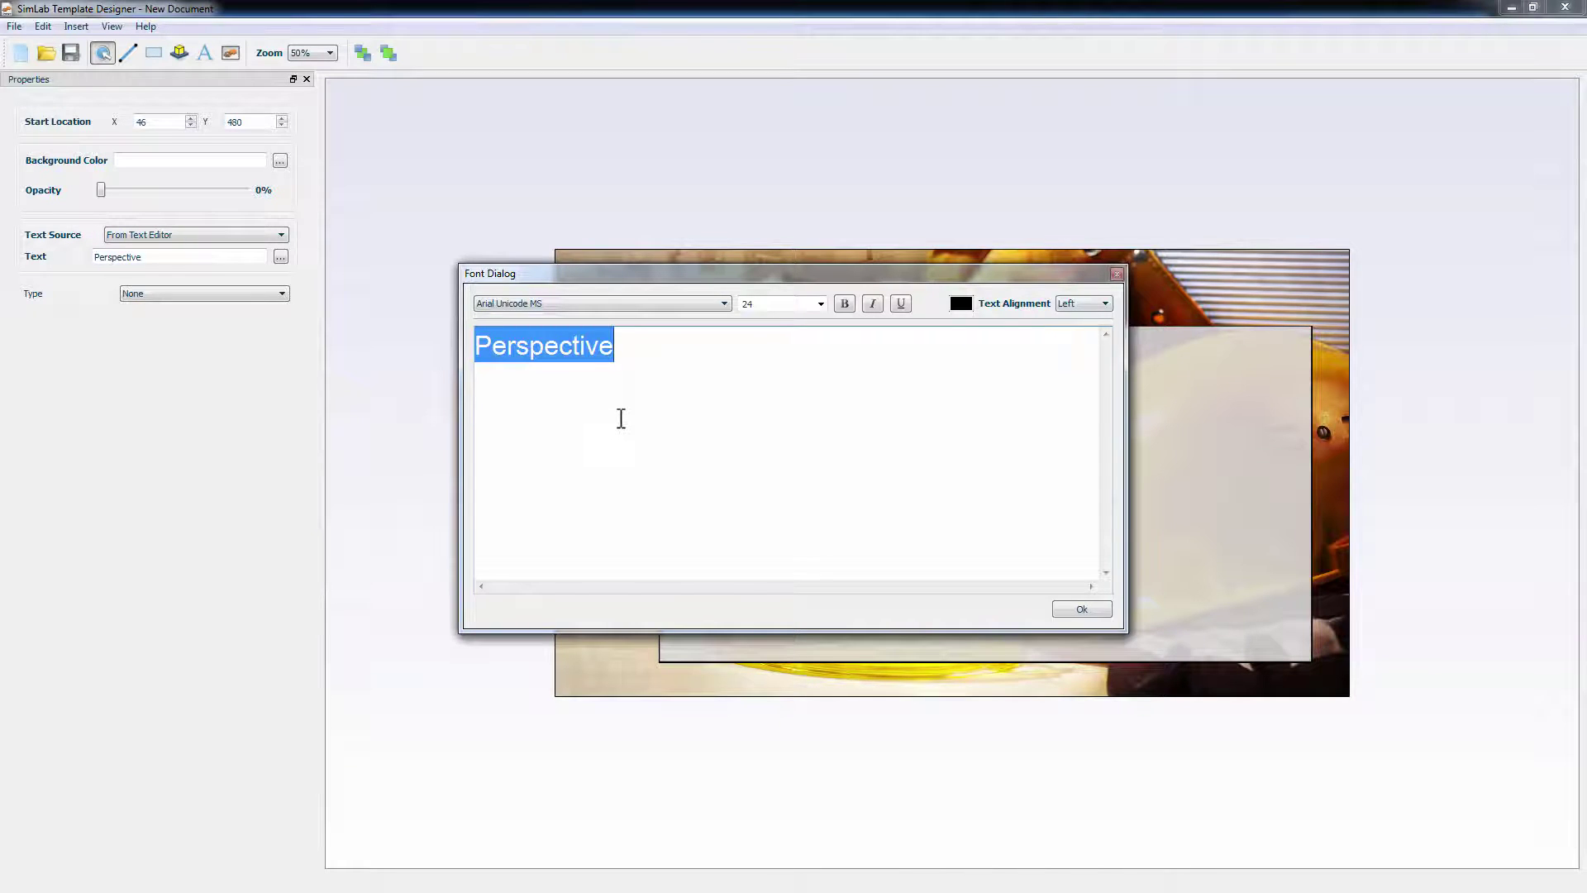
{"action": "type", "text": "Side"}
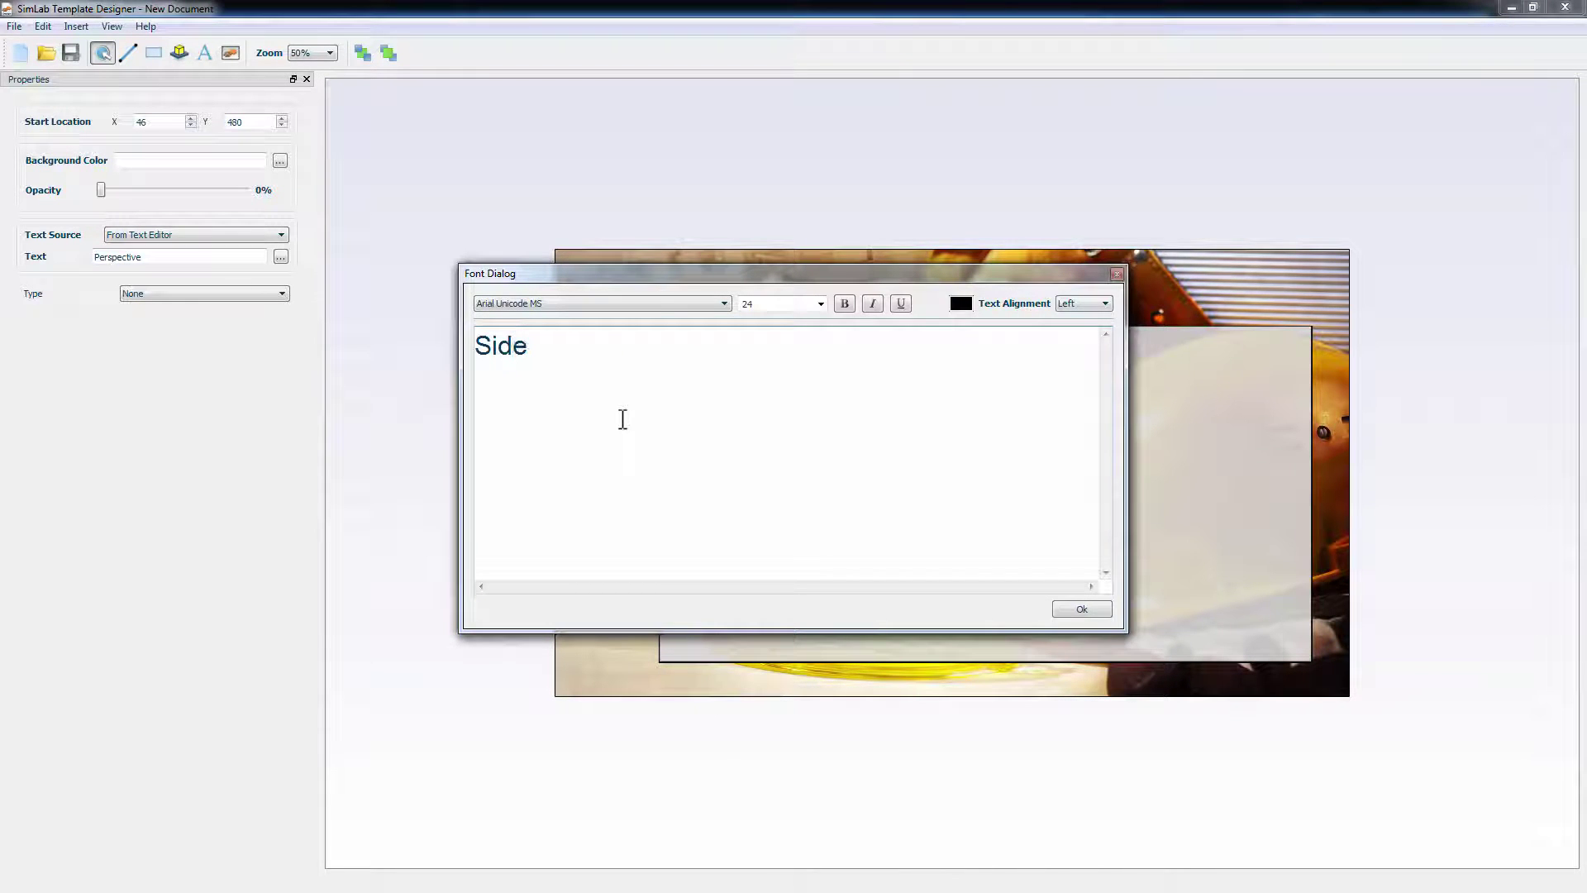
{"action": "left_click", "coordinate": [1108, 613]}
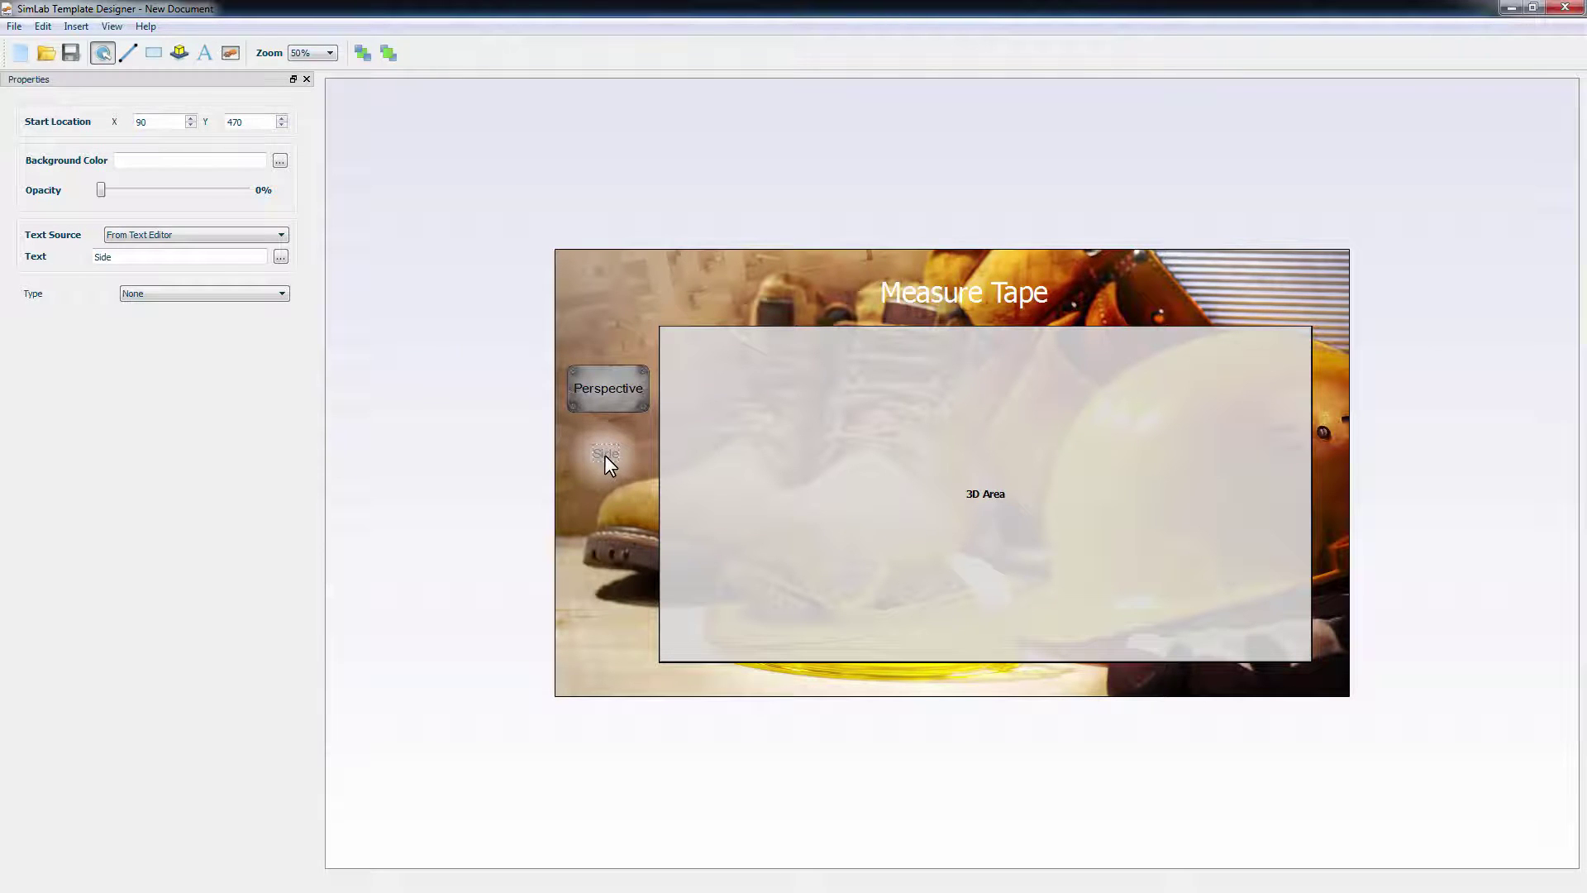
{"action": "left_click_drag", "start_coordinate": [604, 455], "coordinate": [607, 502]}
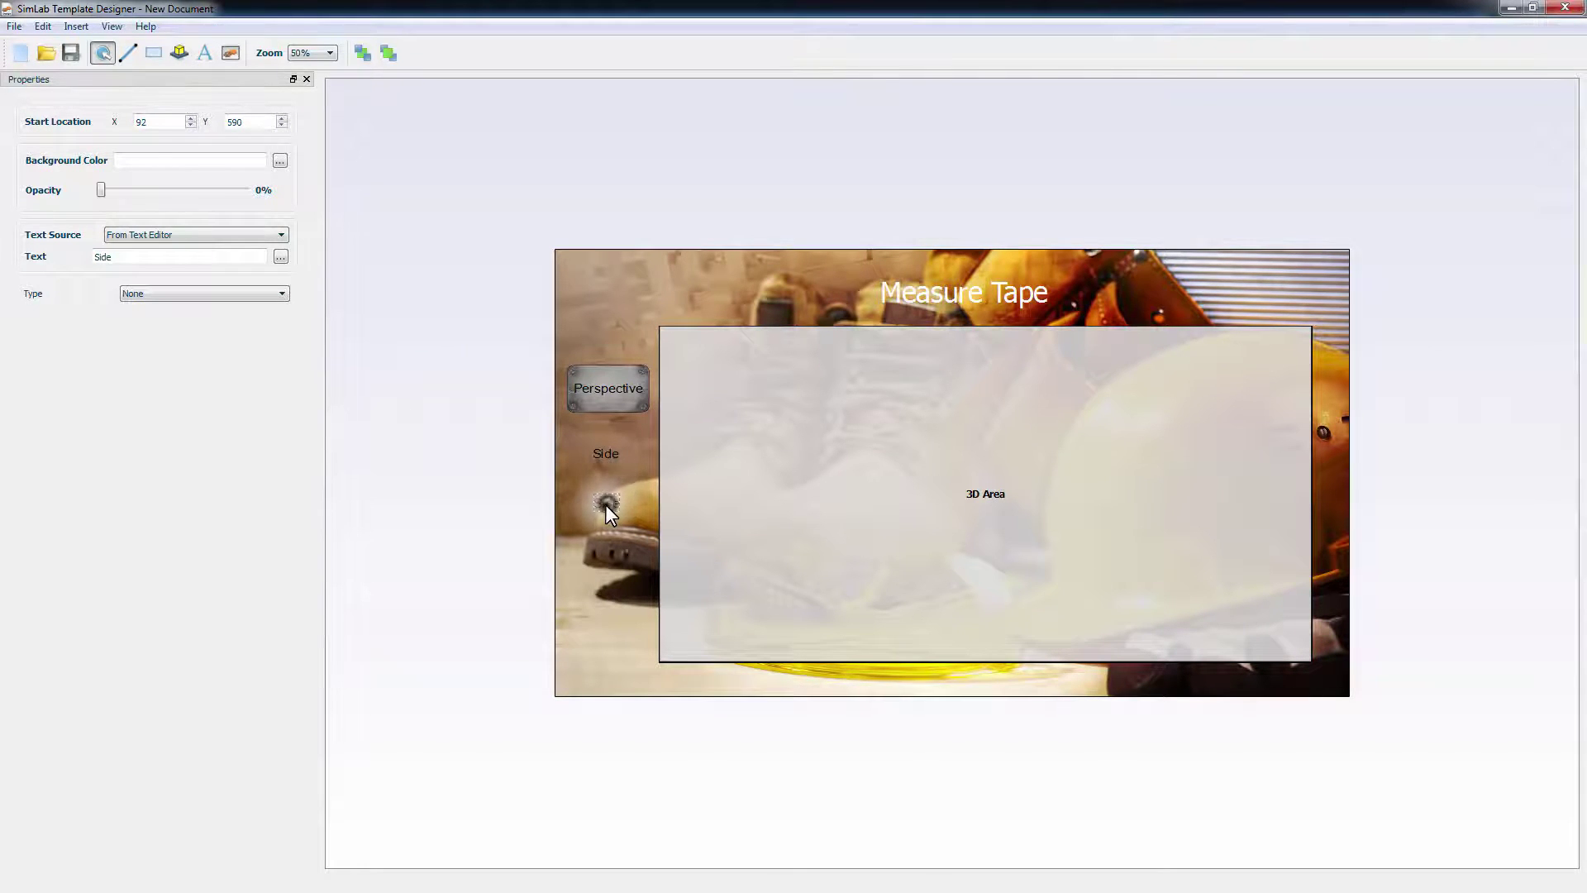
{"action": "double_click", "coordinate": [605, 504]}
{"action": "type", "text": "Top"}
{"action": "left_click", "coordinate": [1084, 612]}
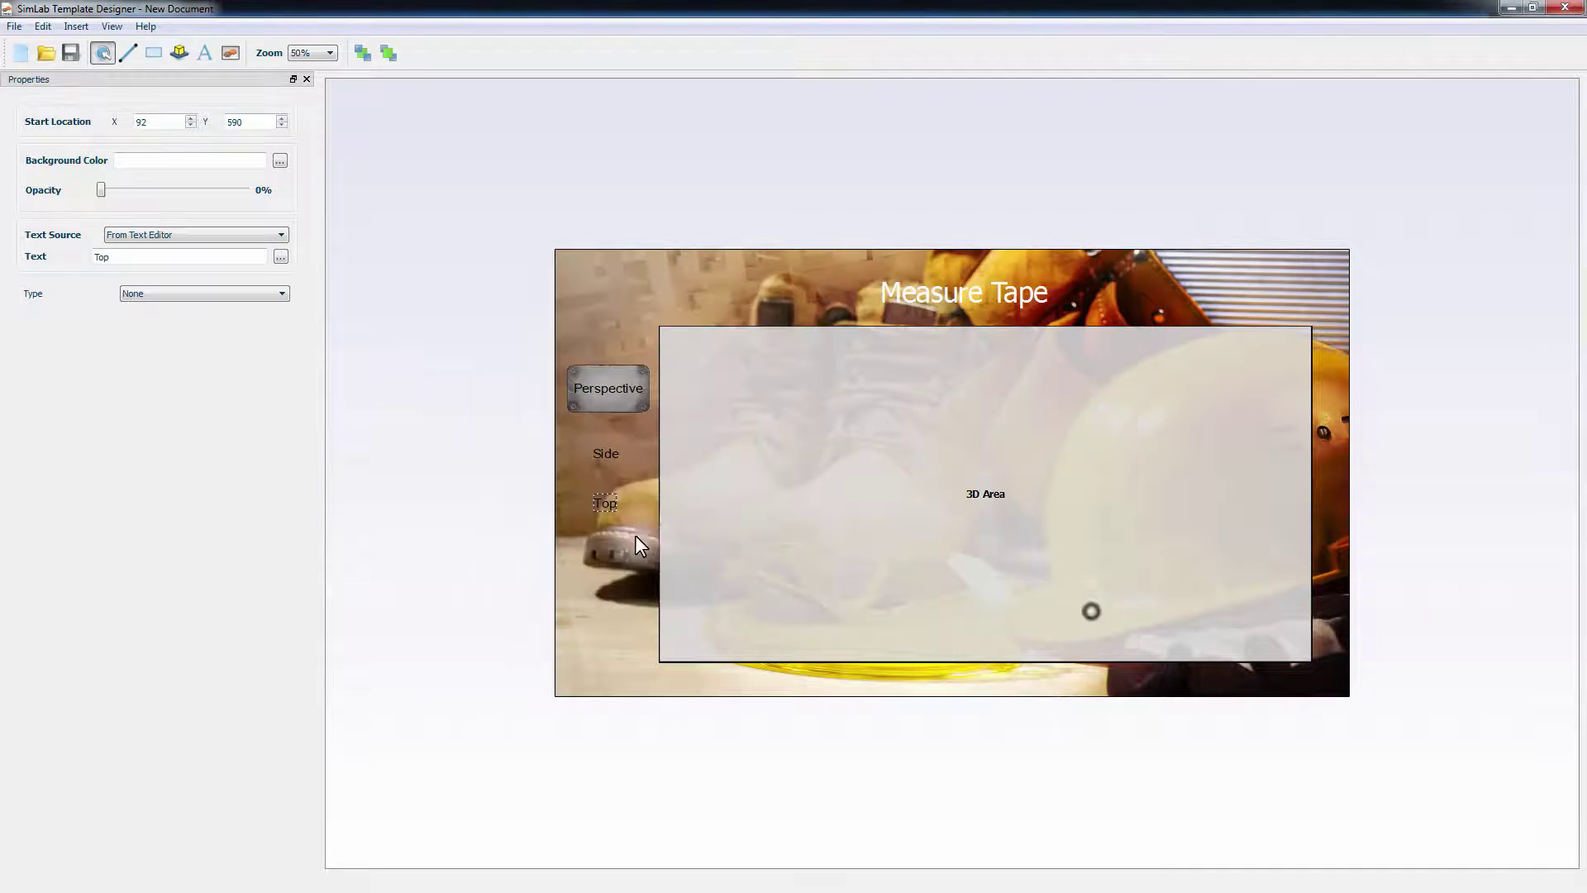
Add Color 1 and Color 2 label copies, then copy the button image down the column
{"action": "left_click_drag", "start_coordinate": [606, 503], "coordinate": [609, 544]}
{"action": "double_click", "coordinate": [608, 544]}
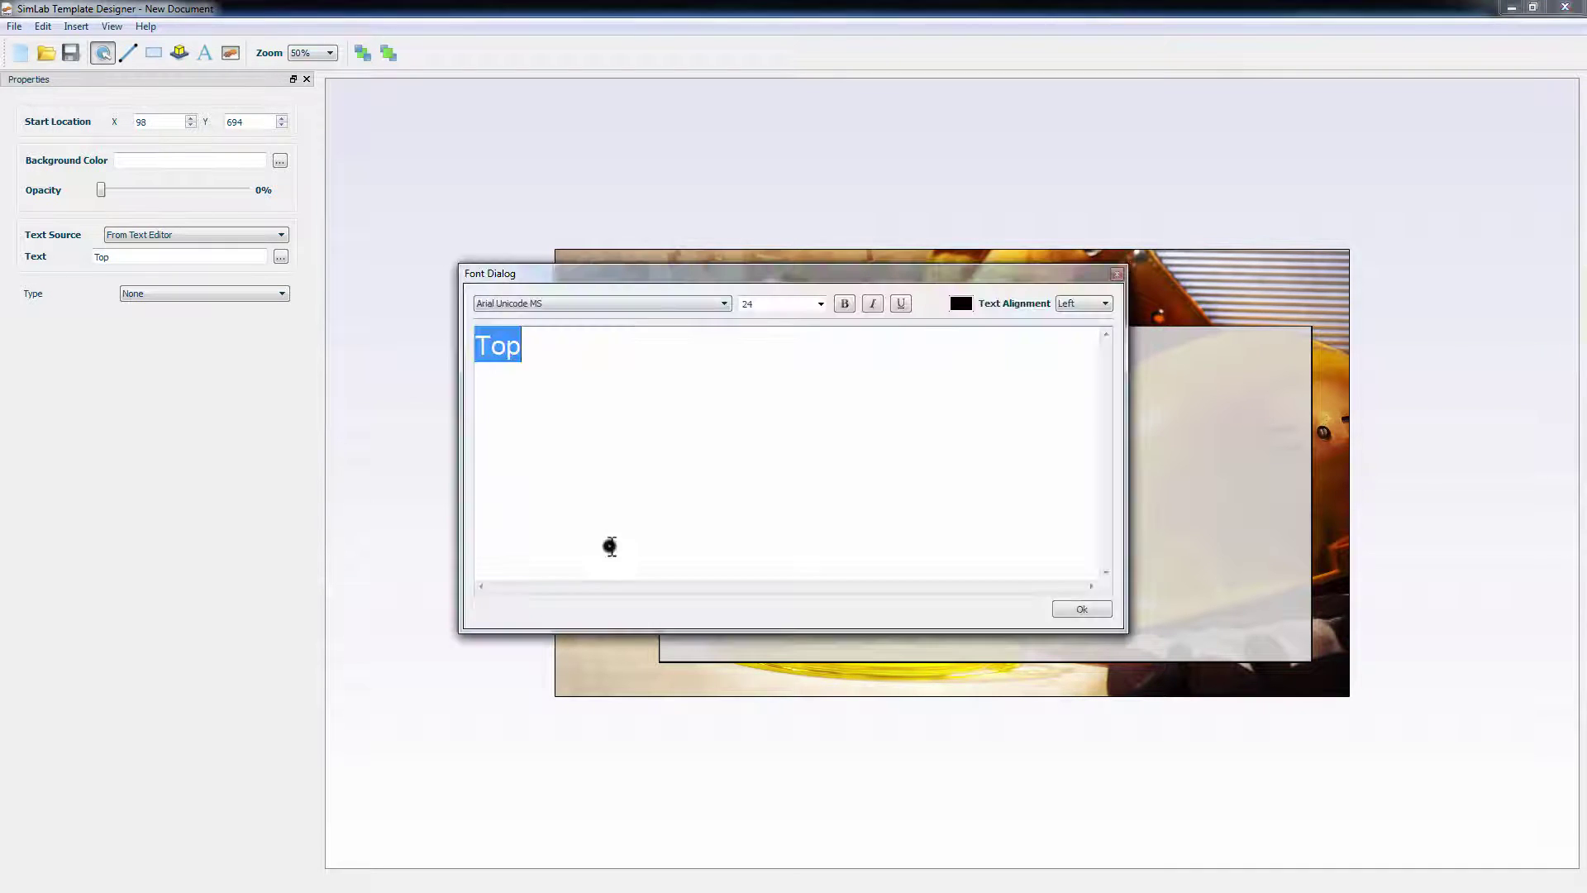
{"action": "type", "text": "Color 1"}
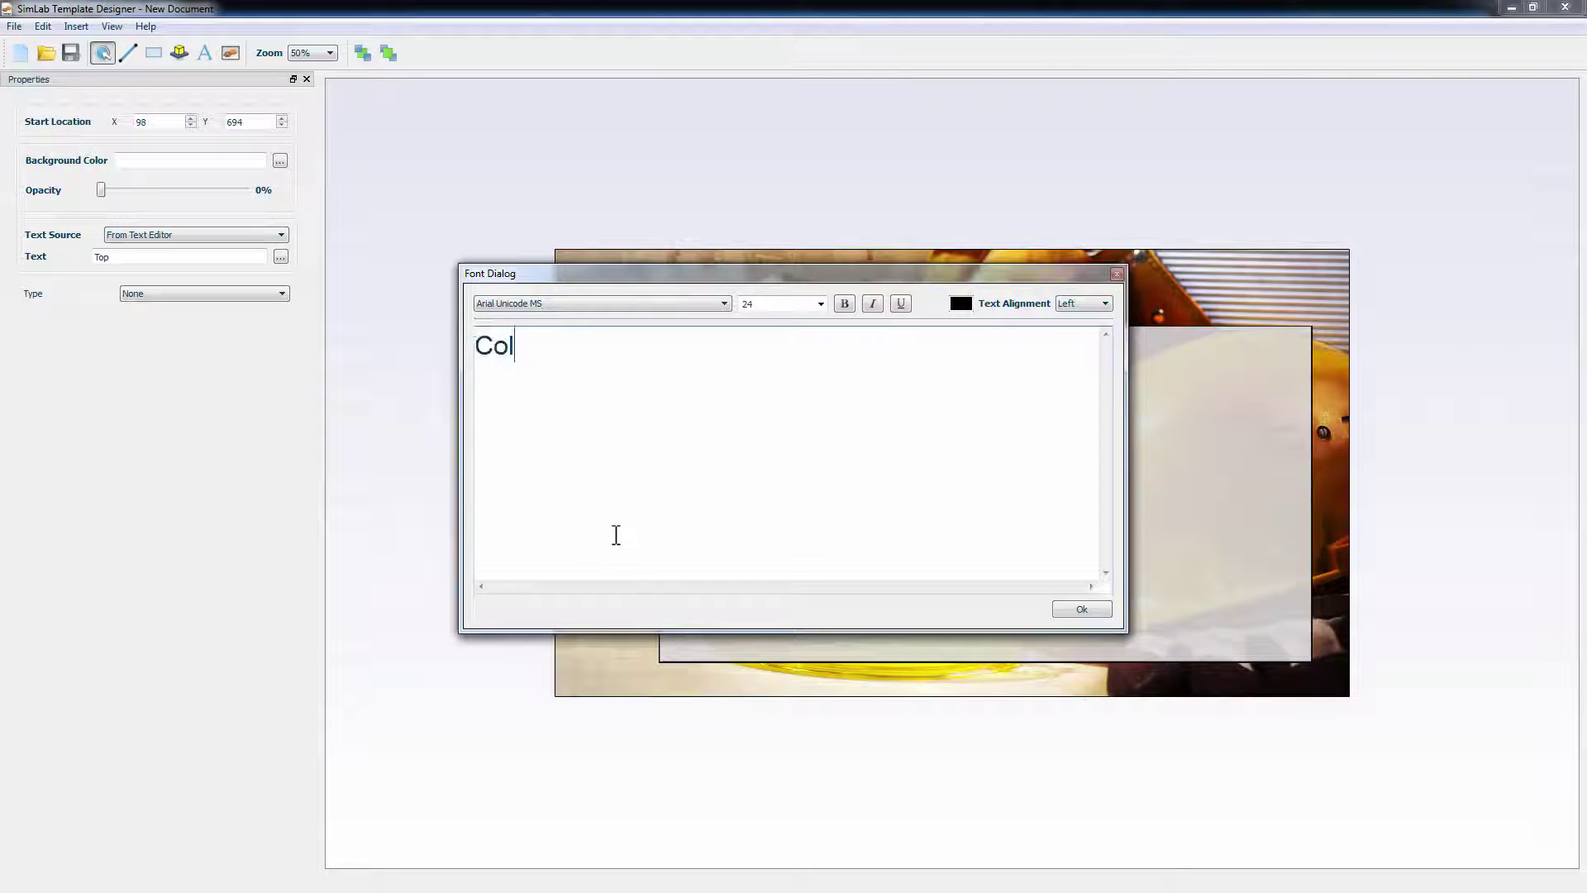
{"action": "left_click", "coordinate": [1065, 609]}
{"action": "left_click_drag", "start_coordinate": [627, 546], "coordinate": [624, 620]}
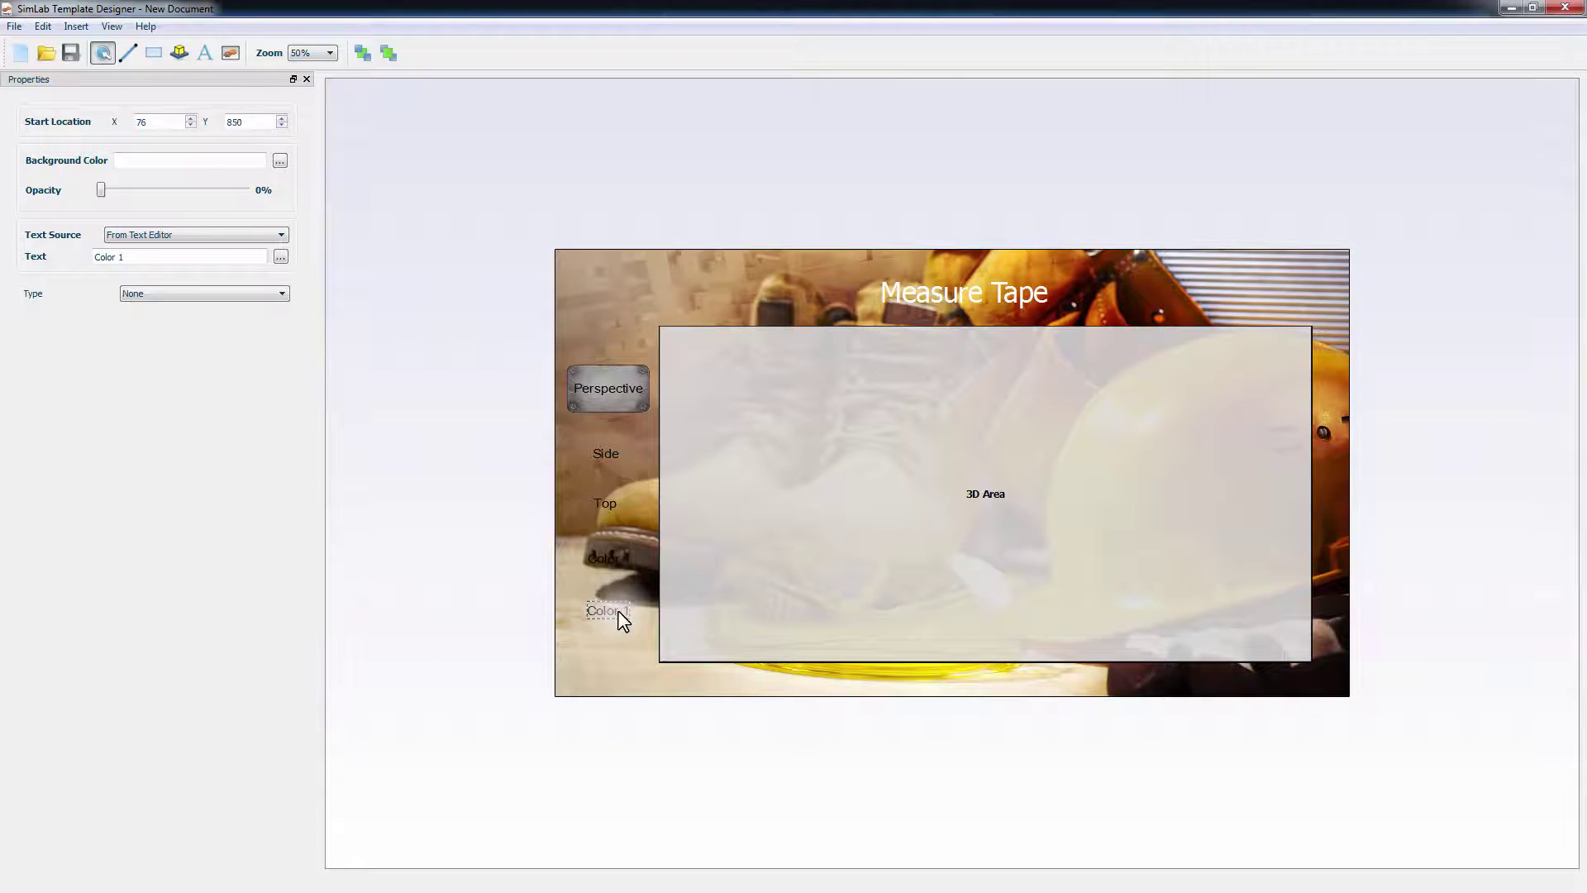
{"action": "double_click", "coordinate": [621, 616]}
{"action": "left_click", "coordinate": [550, 355]}
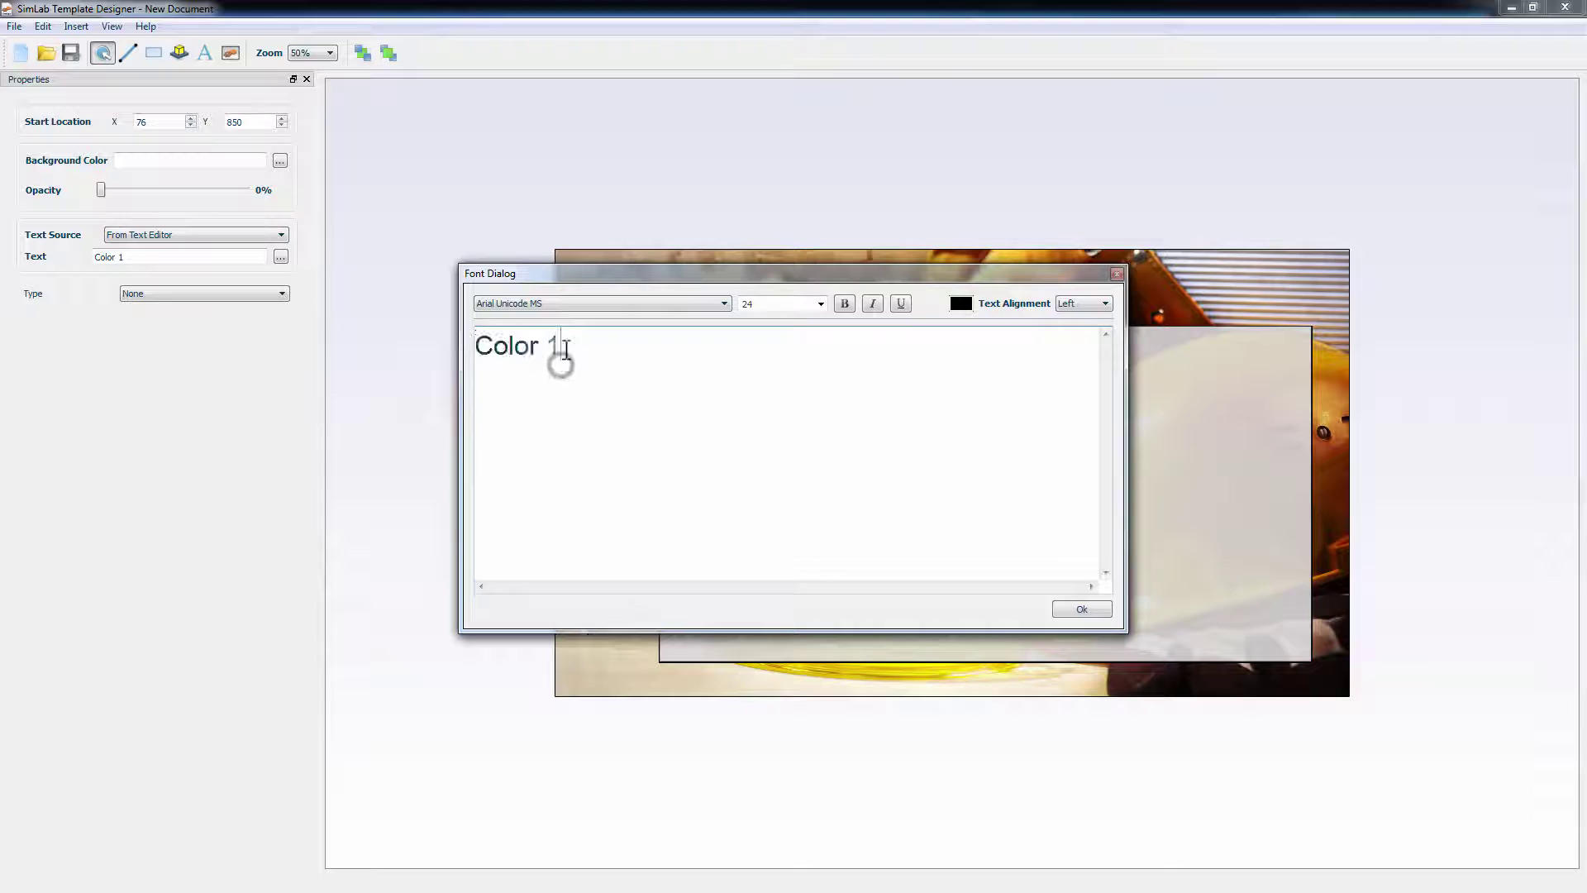
{"action": "double_click", "coordinate": [552, 346]}
{"action": "type", "text": "2"}
{"action": "left_click", "coordinate": [1065, 609]}
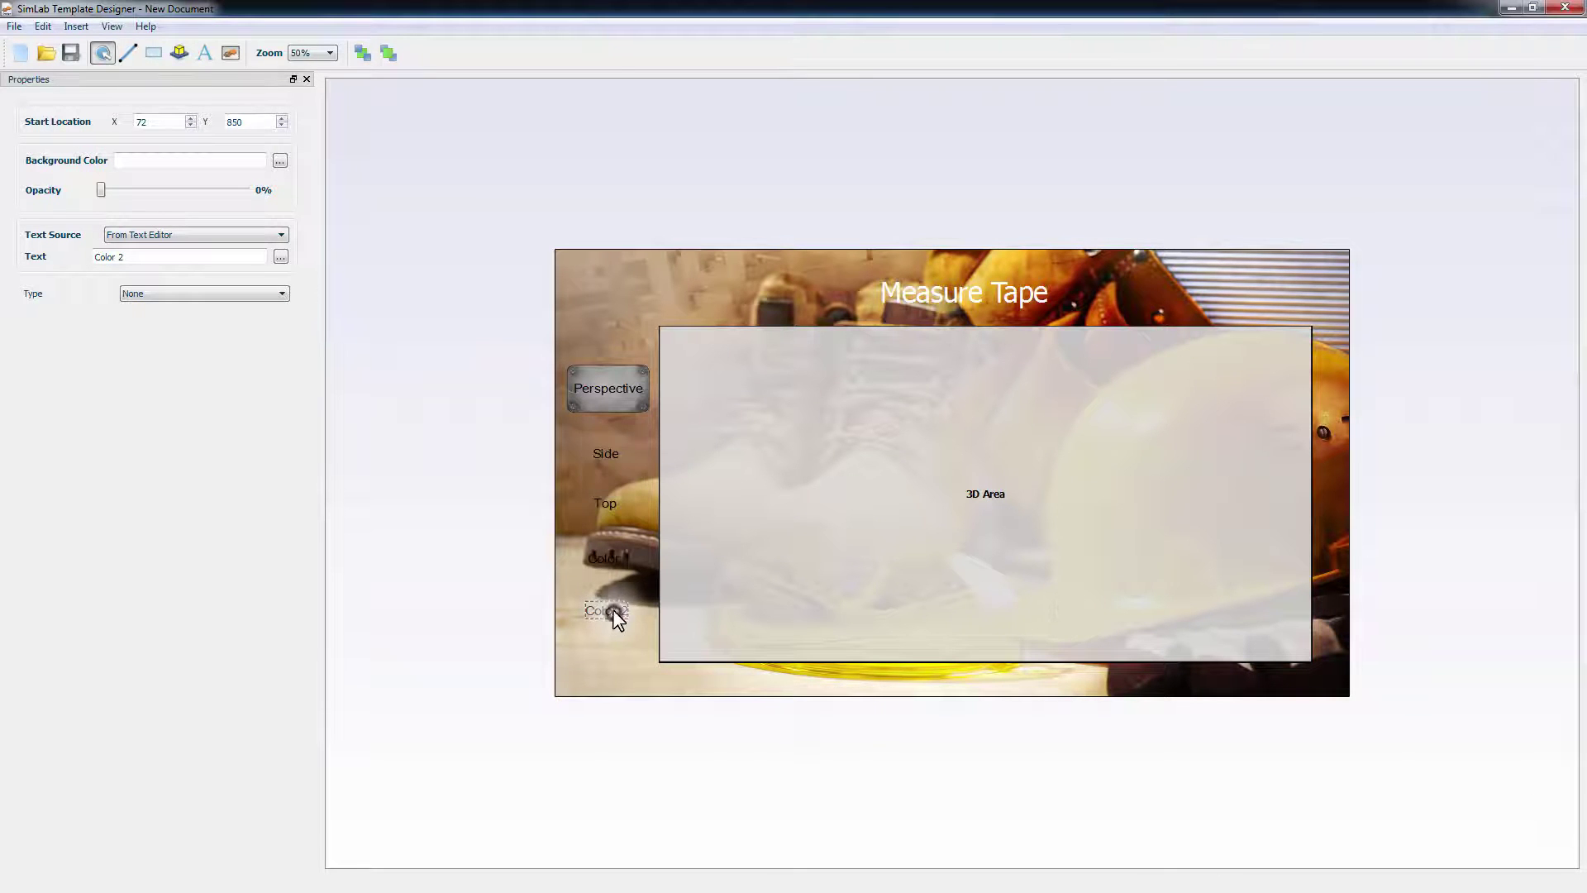
{"action": "left_click", "coordinate": [620, 401]}
{"action": "left_click_drag", "start_coordinate": [620, 402], "coordinate": [629, 618], "text": "ctrl"}
Adjust each button image and label so the five-button column lines up, then deselect
{"action": "left_click", "coordinate": [608, 455]}
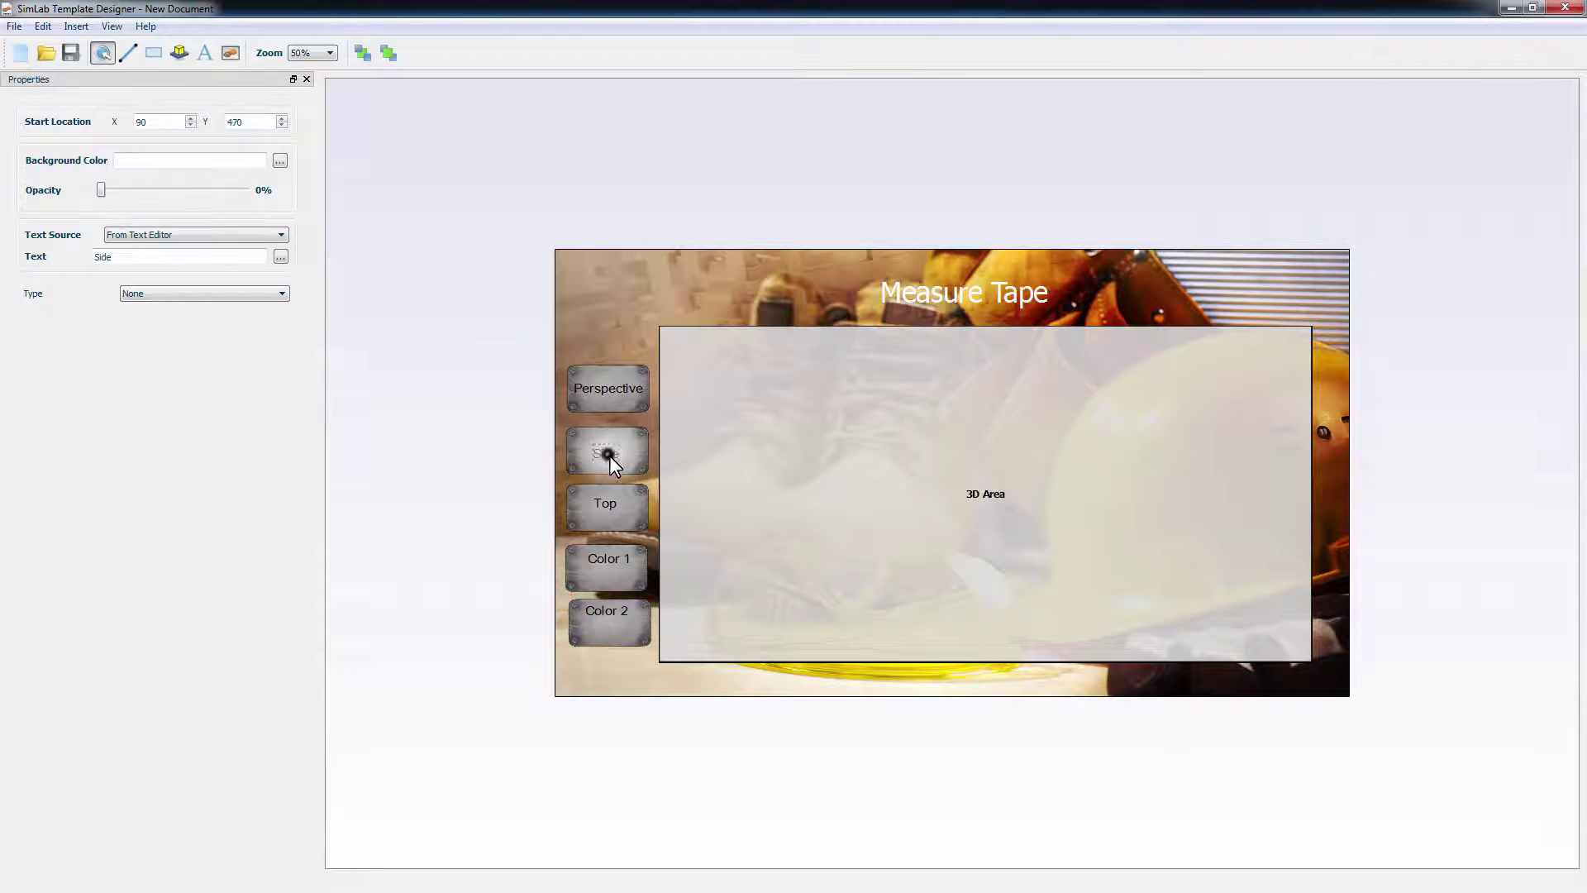
{"action": "left_click", "coordinate": [606, 511]}
{"action": "left_click", "coordinate": [609, 558]}
{"action": "left_click", "coordinate": [614, 631]}
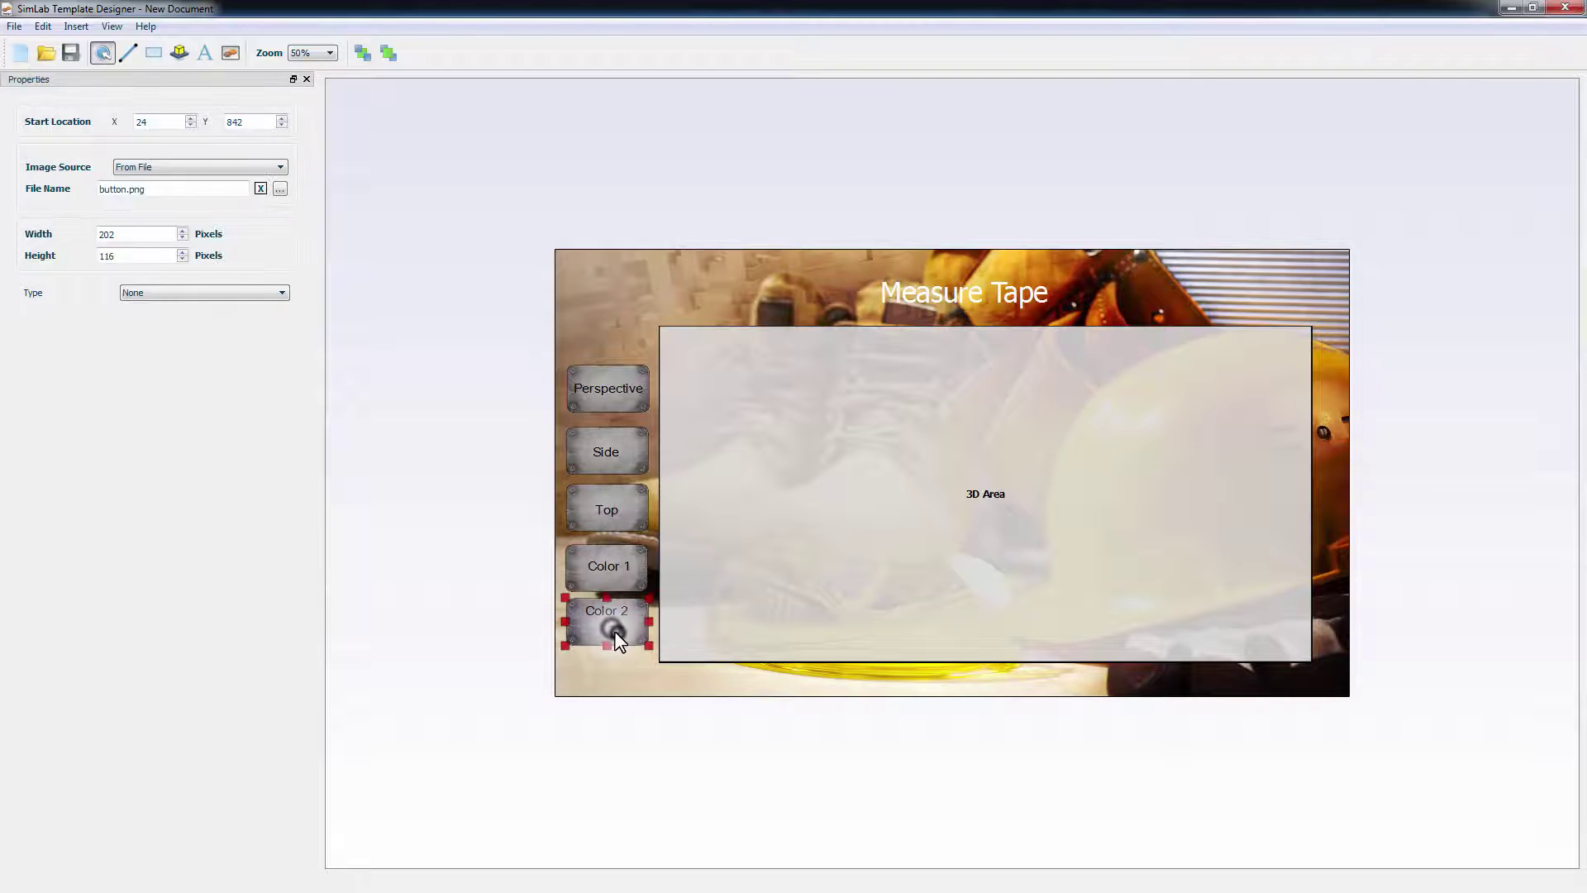
{"action": "left_click", "coordinate": [609, 612]}
{"action": "left_click", "coordinate": [614, 564]}
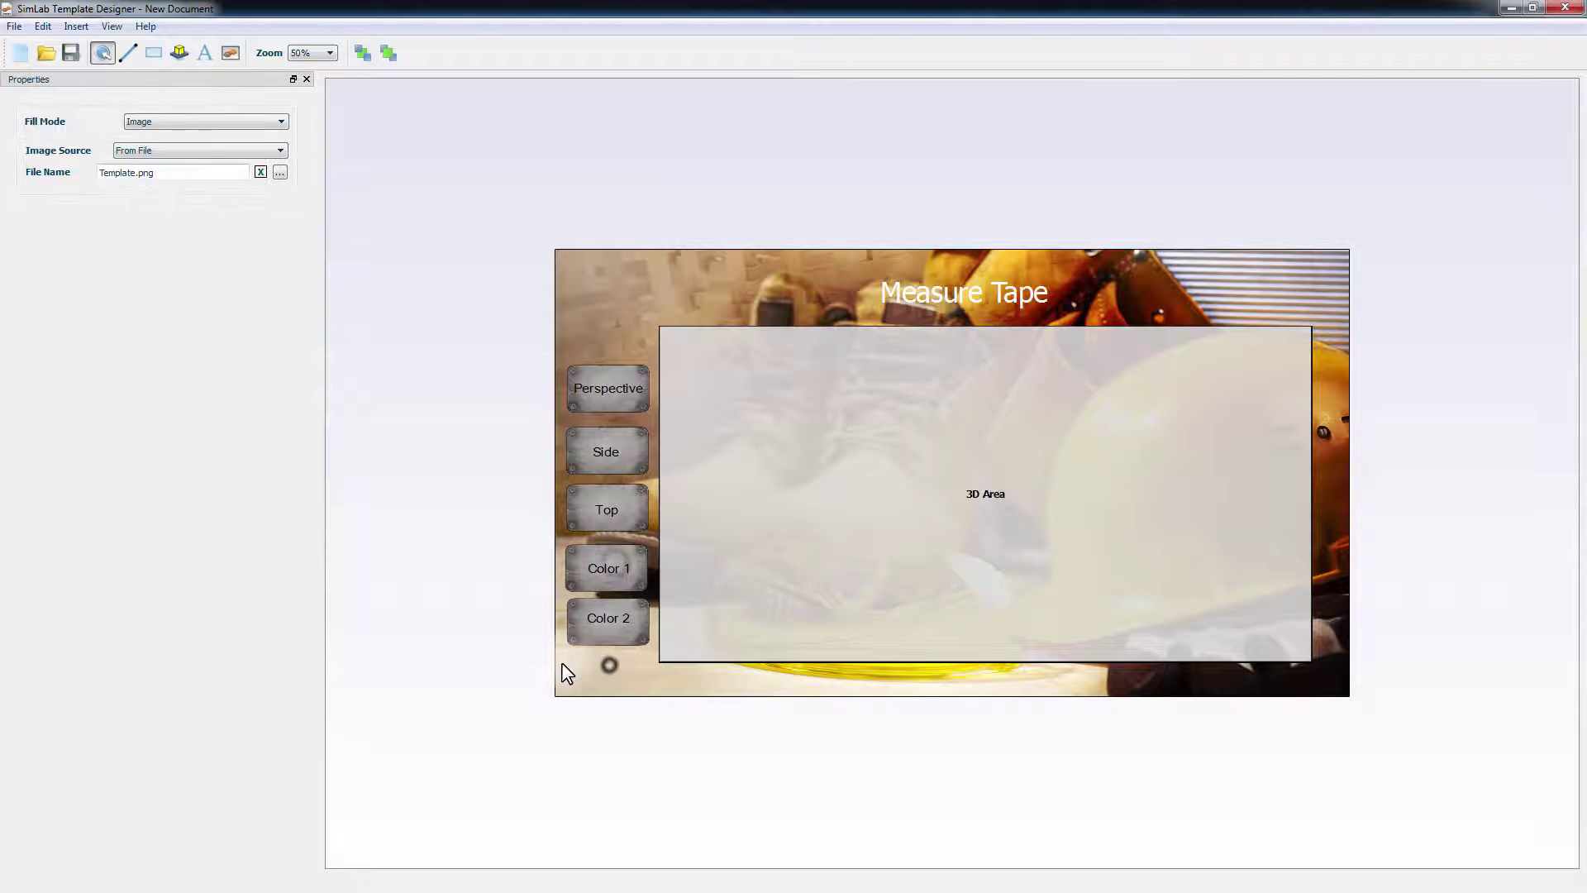
{"action": "left_click", "coordinate": [611, 508]}
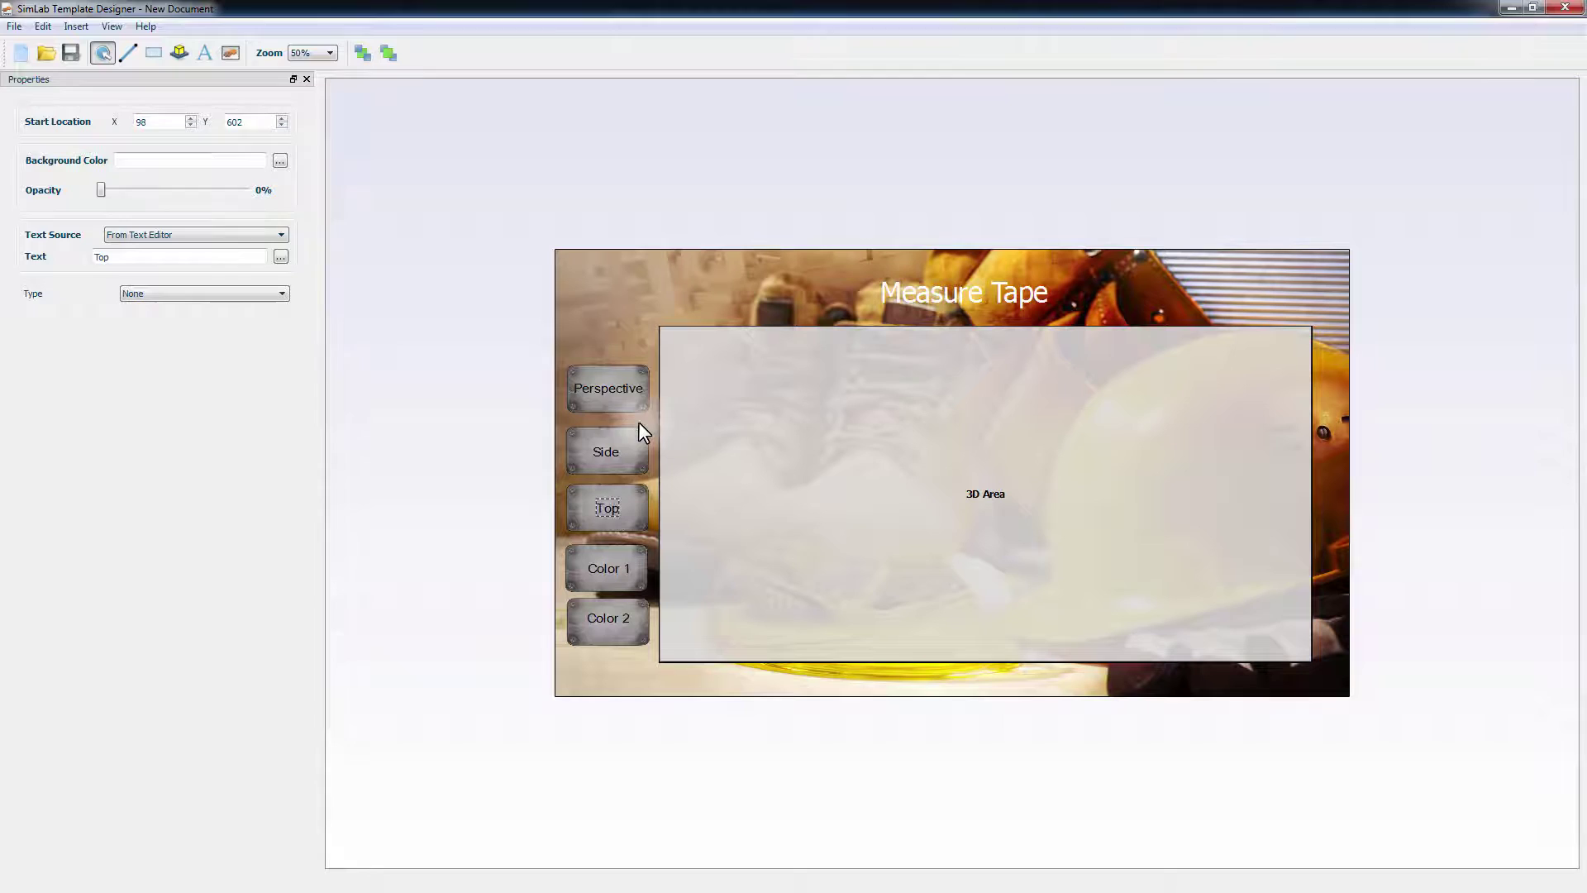
{"action": "left_click", "coordinate": [618, 409]}
{"action": "left_click", "coordinate": [619, 390]}
{"action": "left_click", "coordinate": [598, 332]}
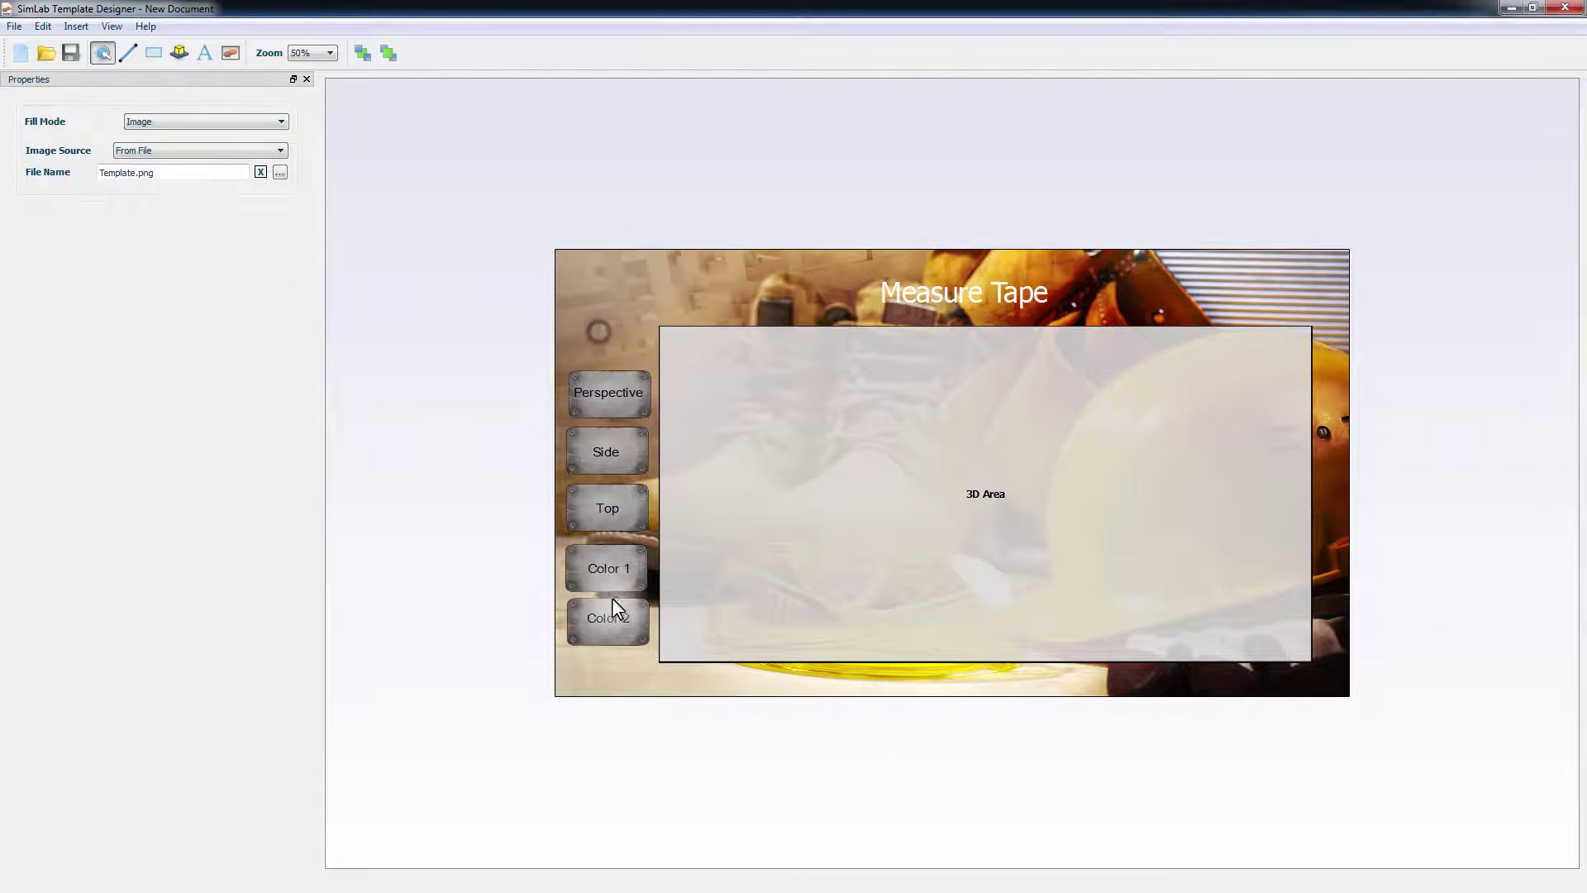
{"action": "left_click", "coordinate": [625, 617]}
{"action": "left_click", "coordinate": [525, 471]}
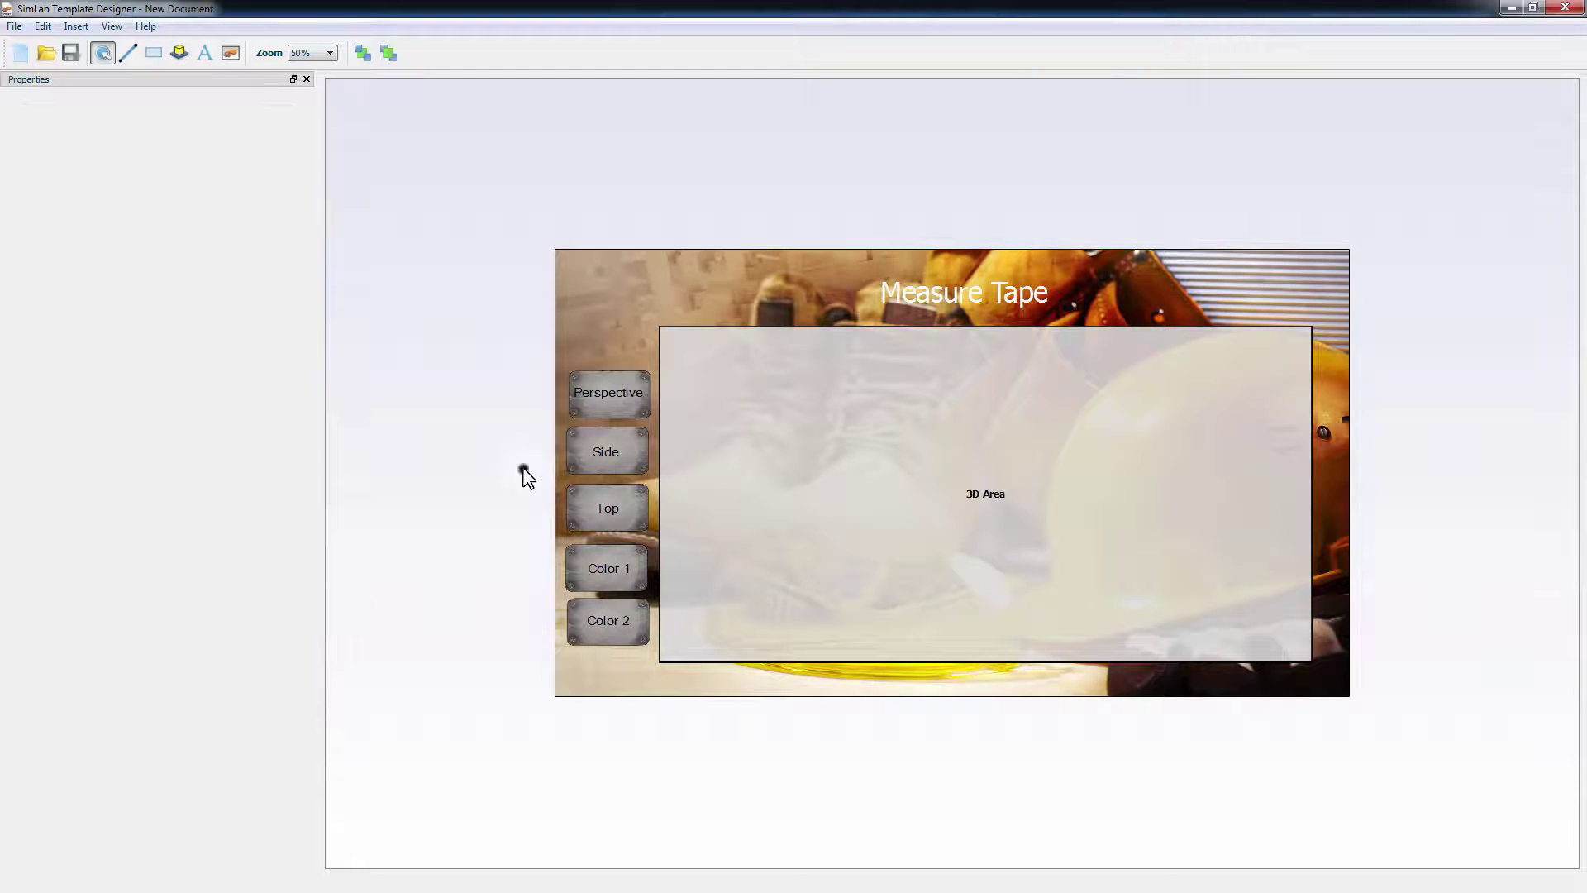
Set the Perspective button's action to Scene State with the name 'Perspective'
{"action": "left_click", "coordinate": [631, 404]}
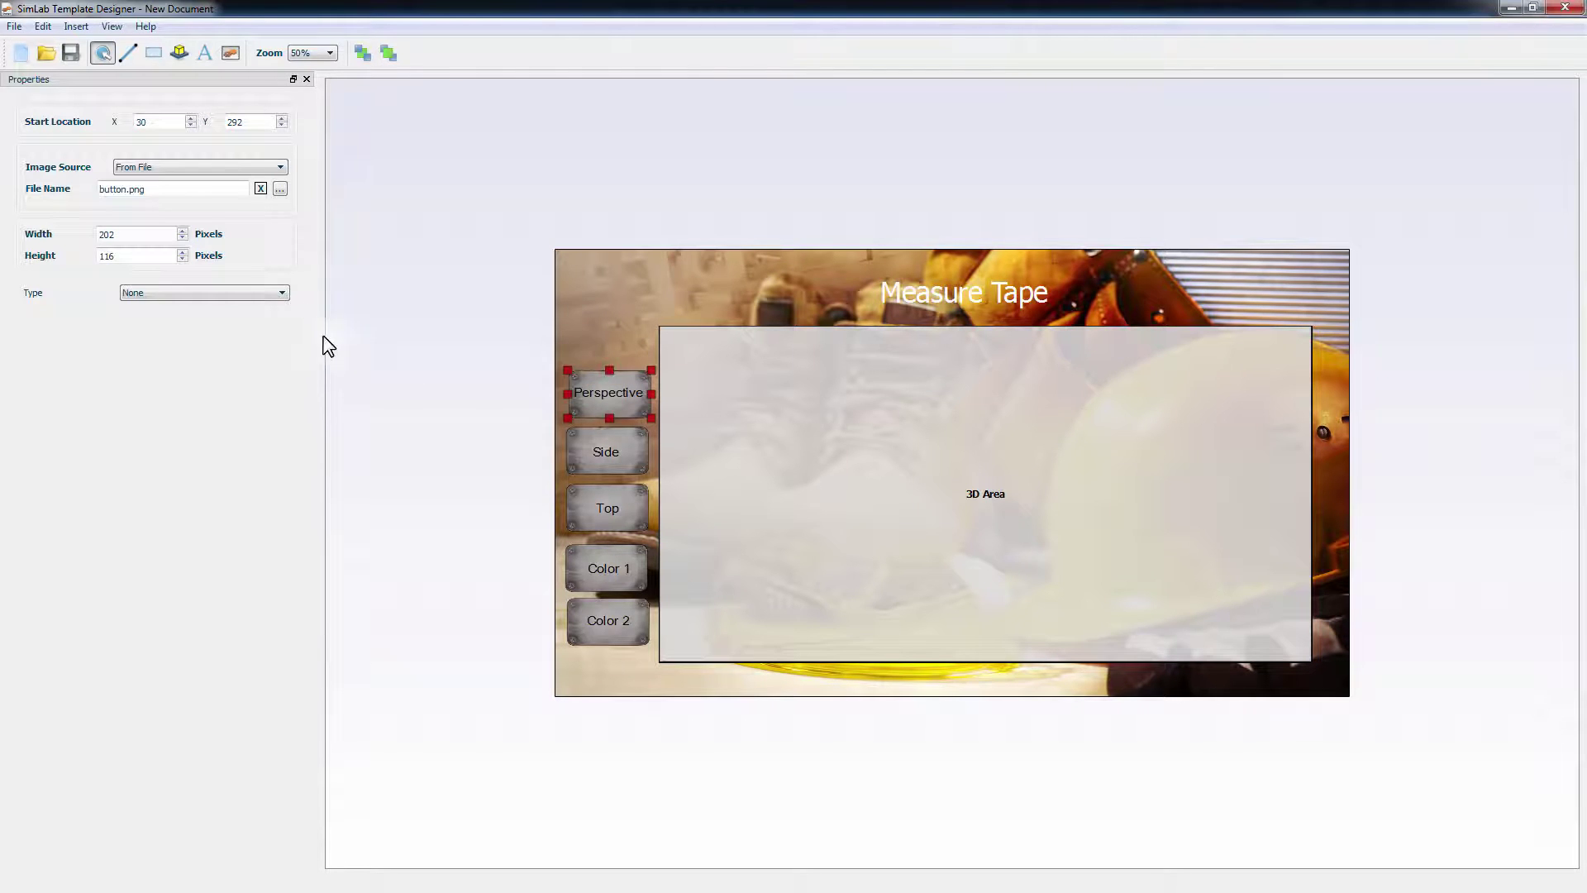
{"action": "left_click", "coordinate": [253, 294]}
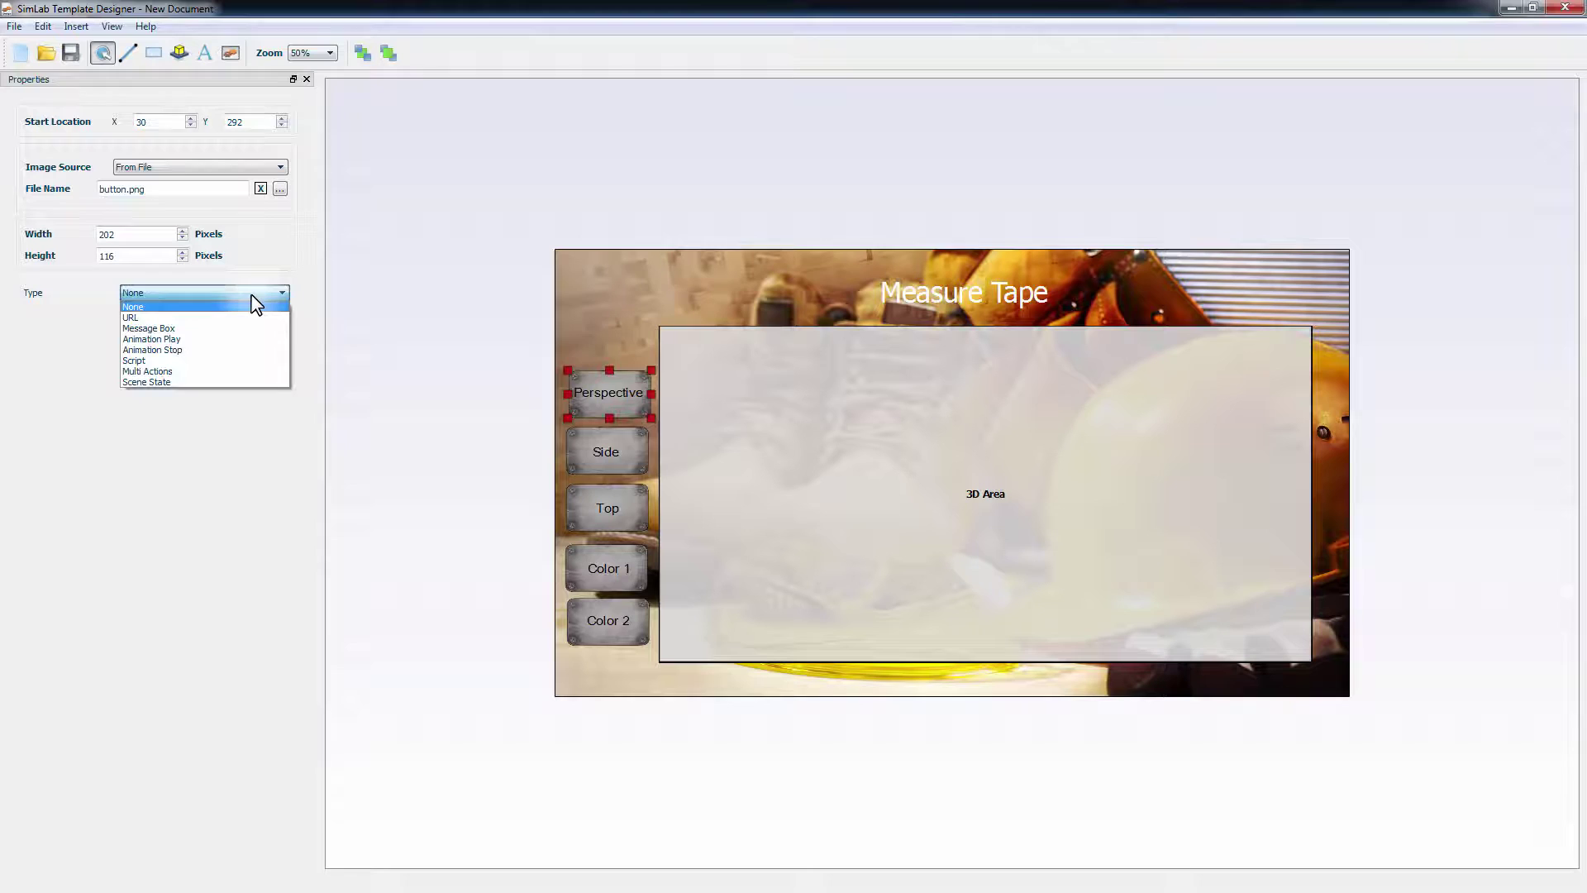
{"action": "left_click", "coordinate": [211, 382]}
{"action": "left_click", "coordinate": [150, 313]}
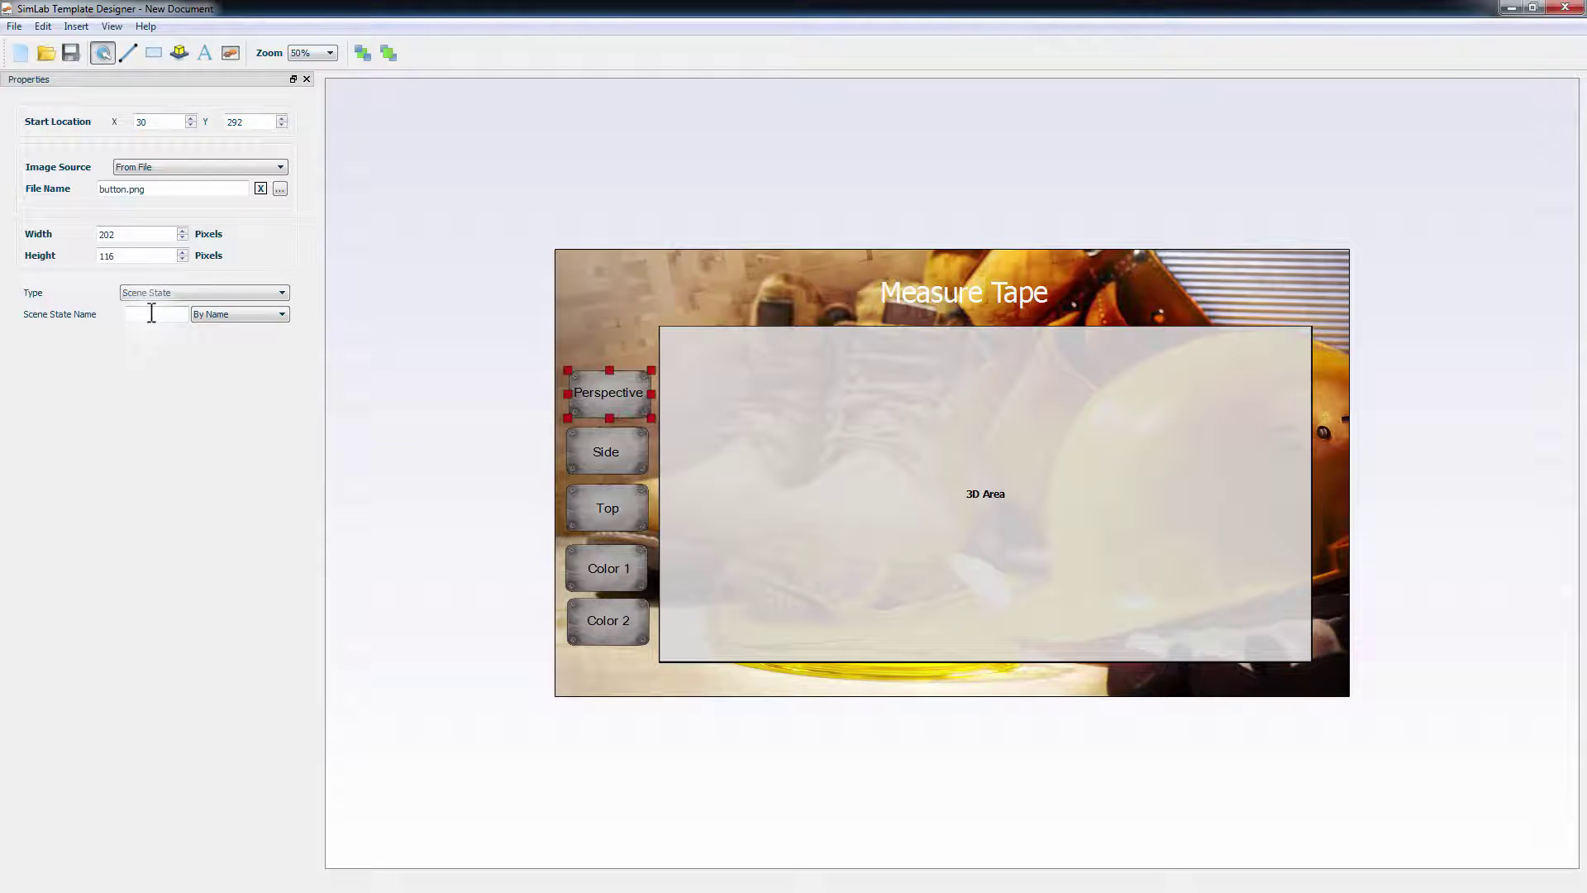
{"action": "type", "text": "Perspective"}
Set the Side and Top buttons to Scene State actions with their state names
{"action": "left_click", "coordinate": [582, 465]}
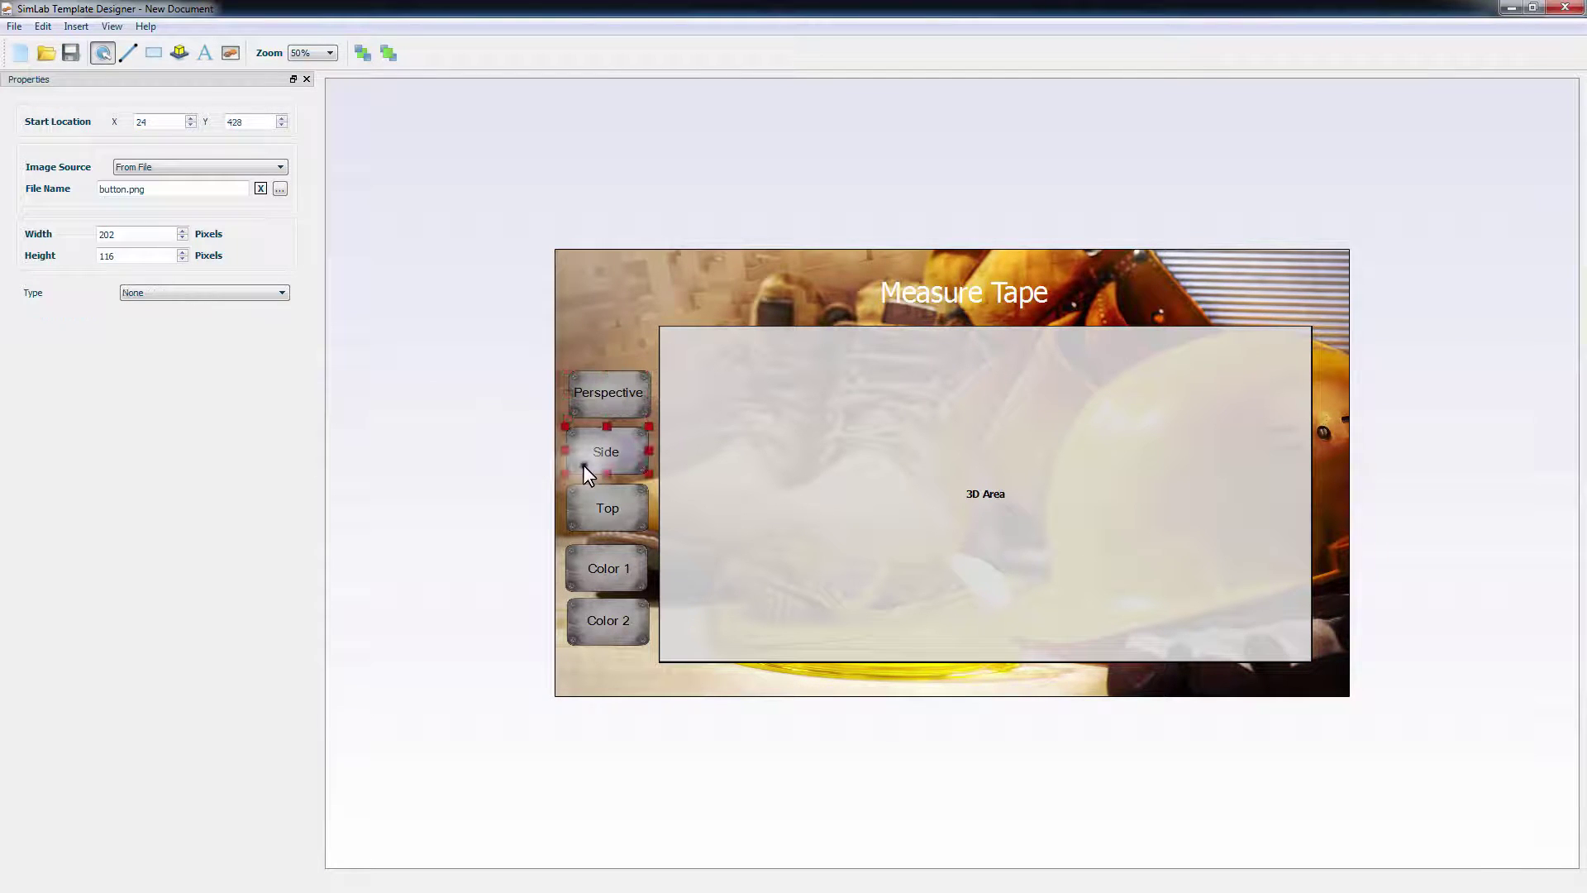
{"action": "left_click", "coordinate": [212, 292]}
{"action": "left_click", "coordinate": [161, 382]}
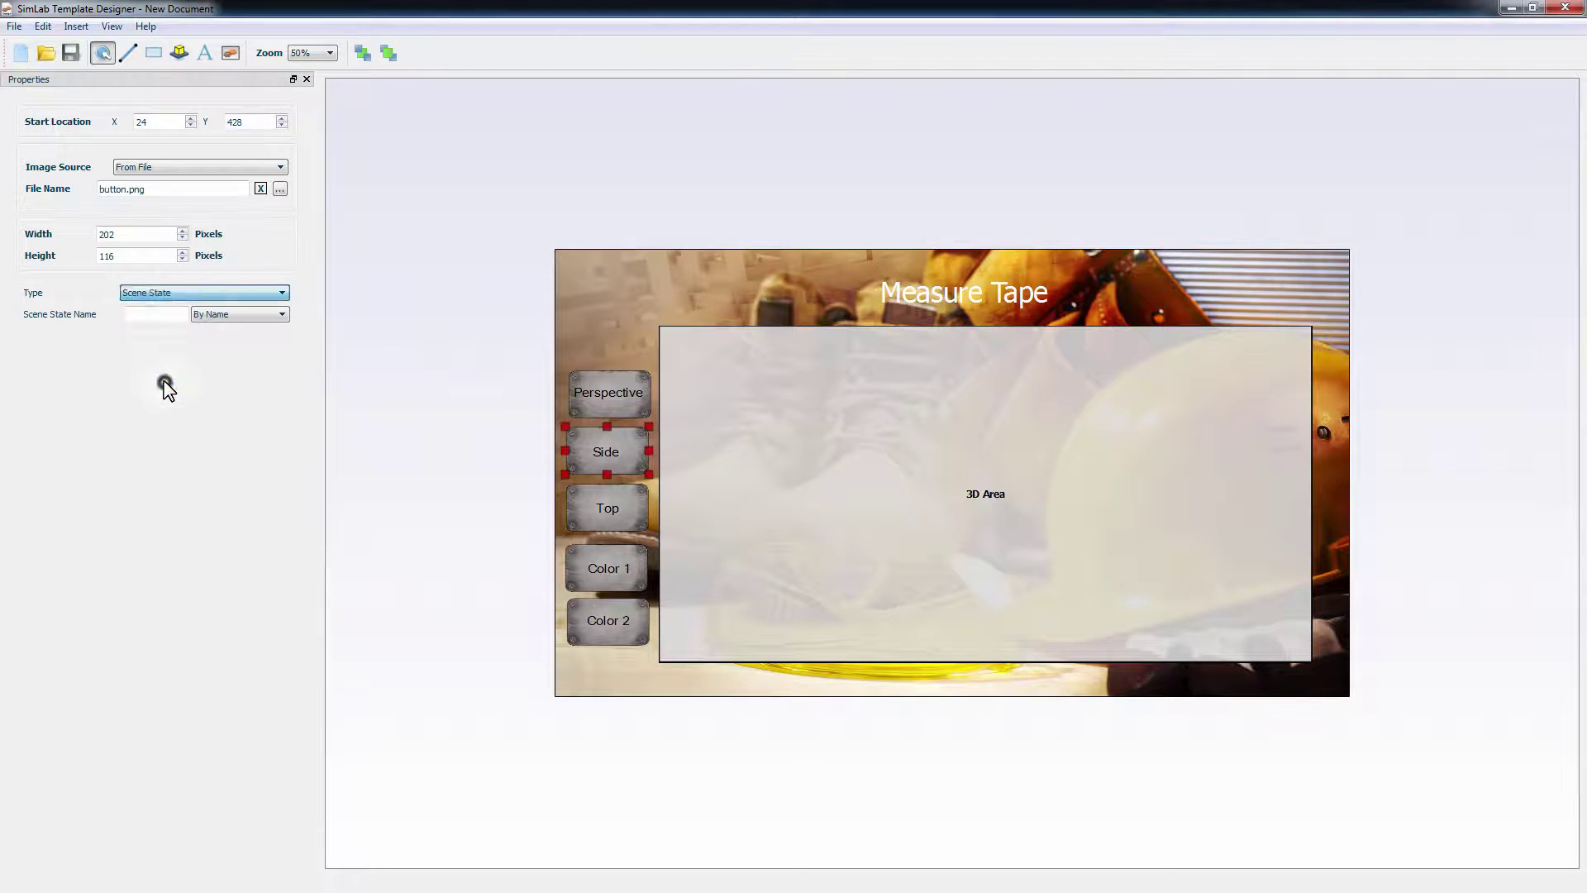
{"action": "left_click", "coordinate": [153, 315]}
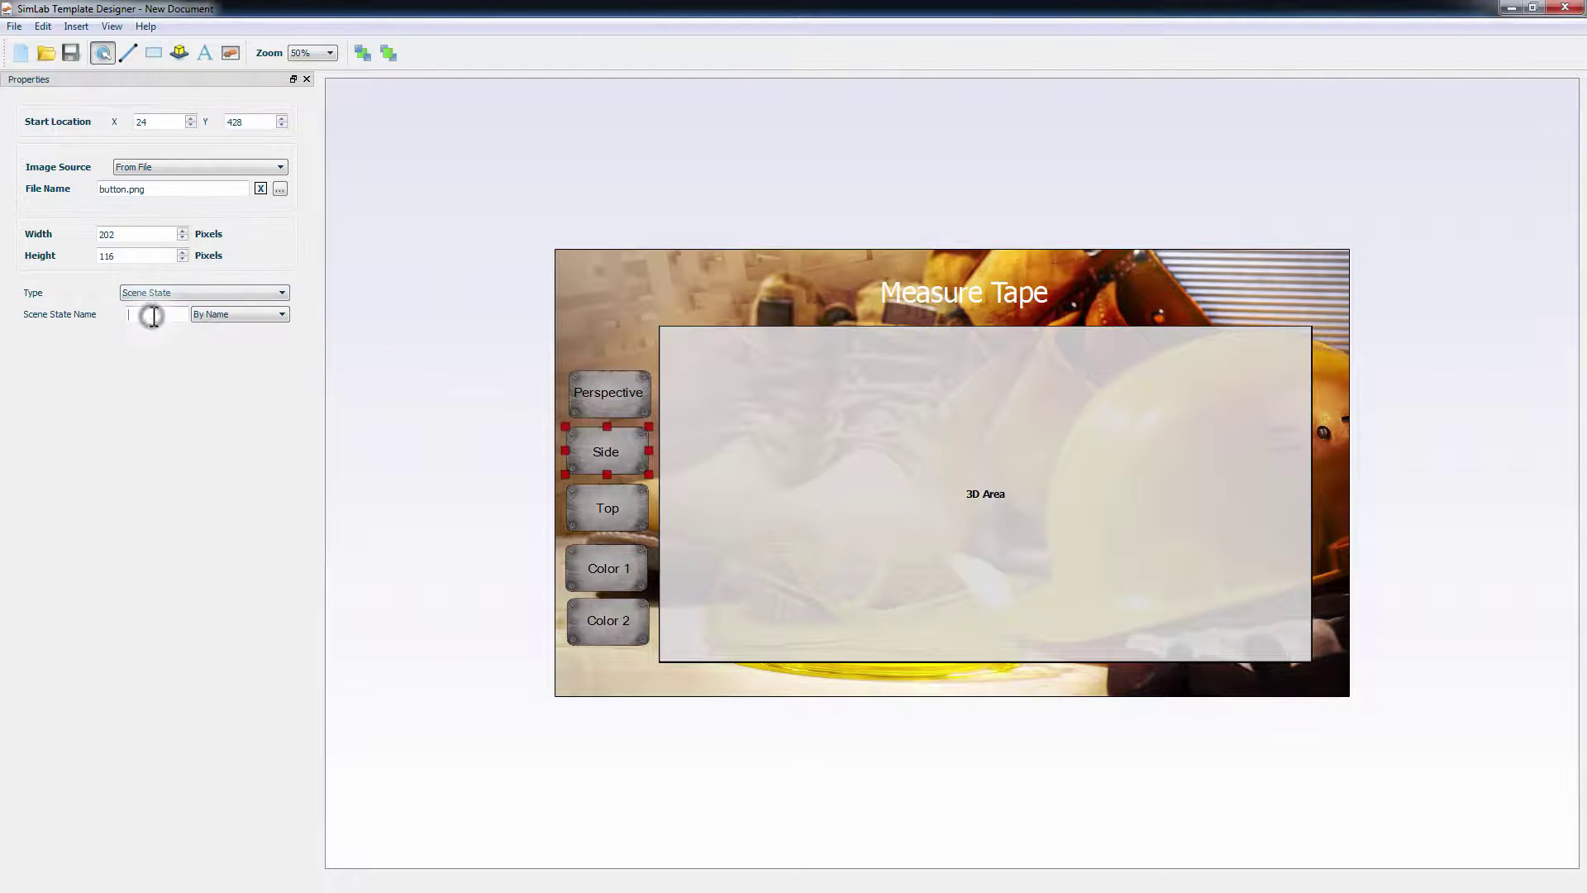
{"action": "left_click", "coordinate": [585, 519]}
{"action": "left_click", "coordinate": [199, 296]}
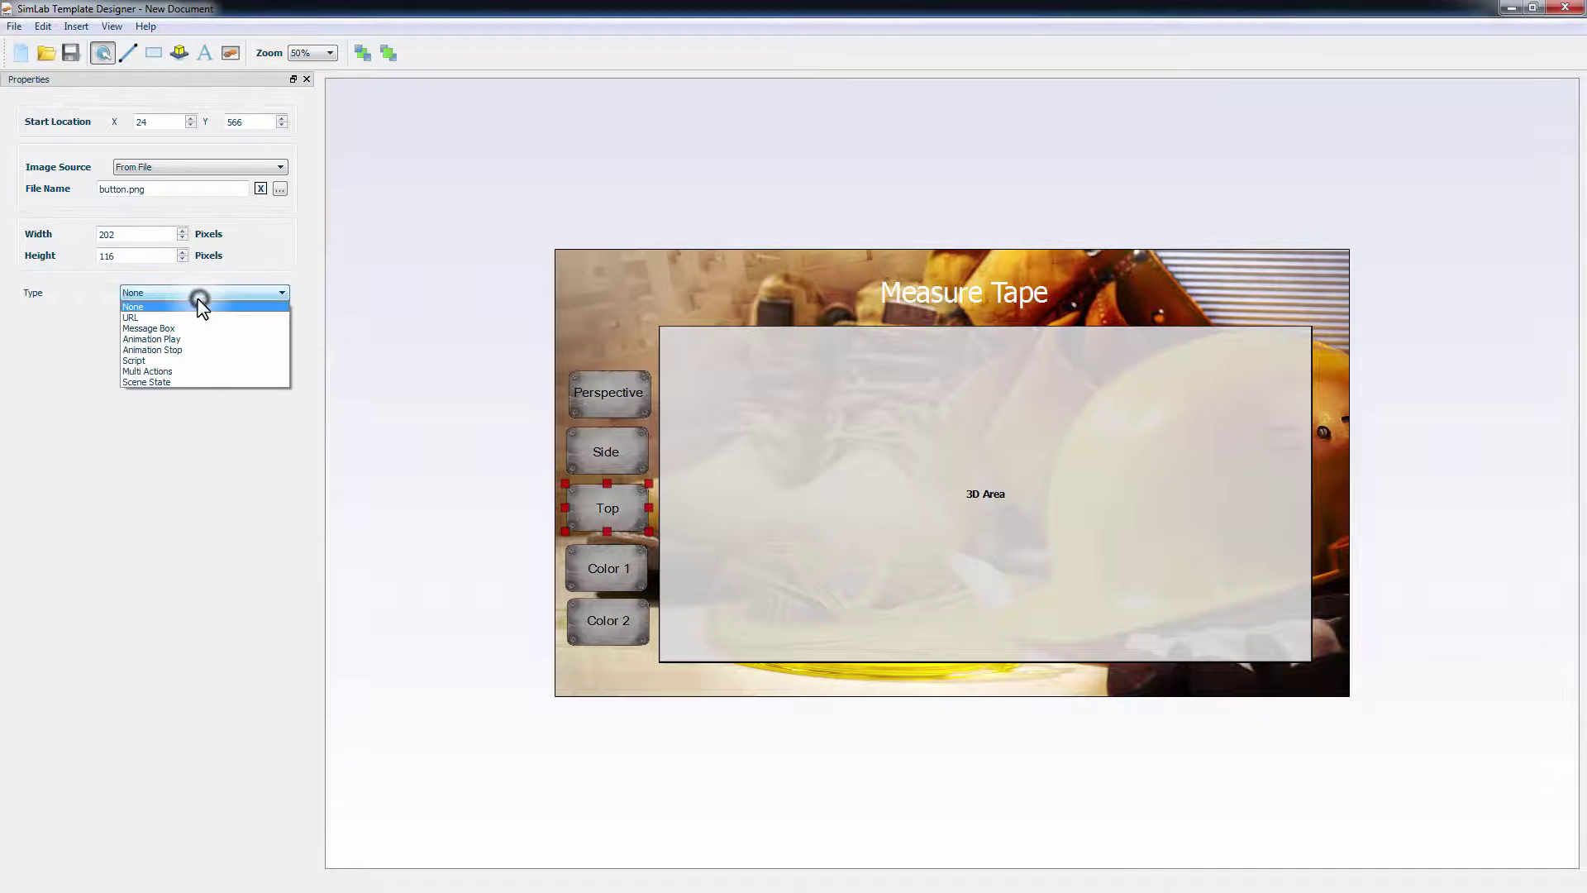
{"action": "left_click", "coordinate": [150, 382]}
{"action": "left_click", "coordinate": [147, 315]}
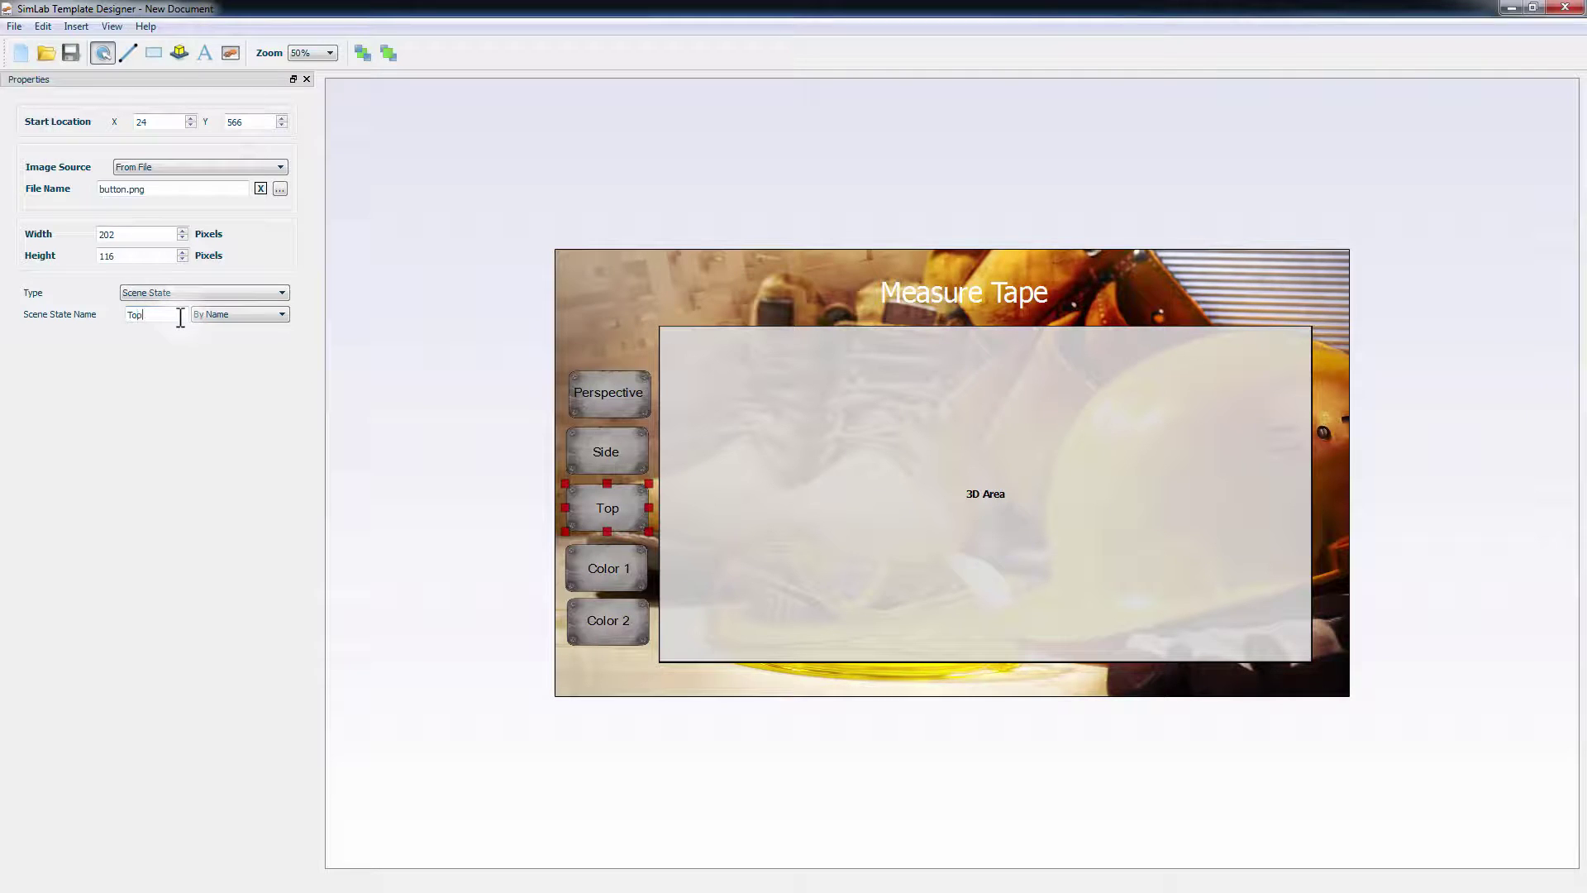
Set Color 1 and Color 2 buttons to trigger the Option 1 and Option 2 scene states
{"action": "left_click", "coordinate": [608, 594]}
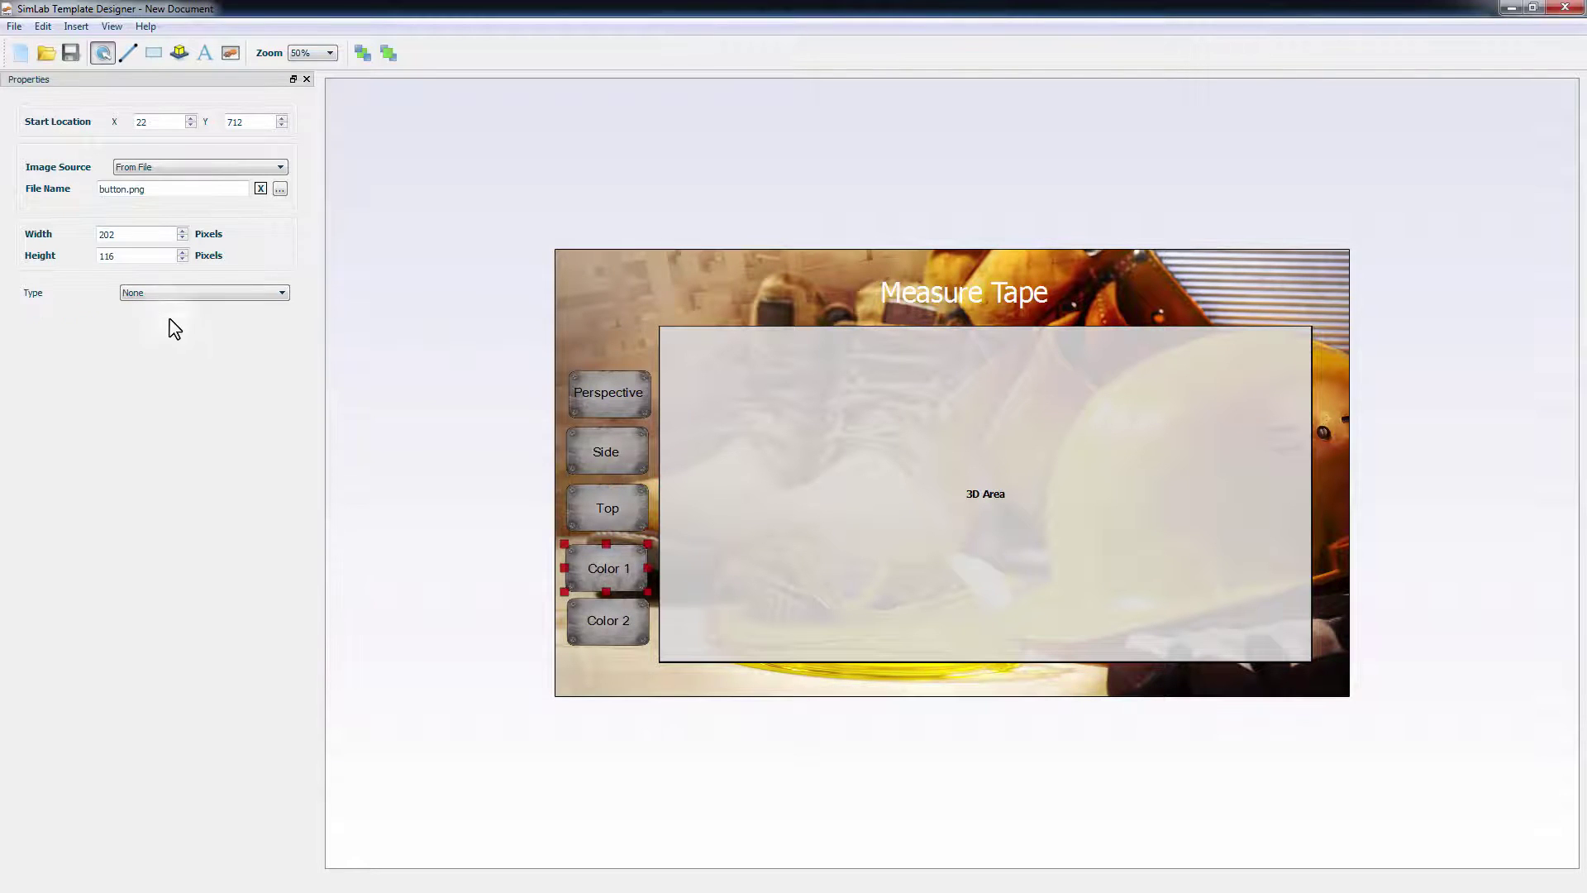
{"action": "left_click", "coordinate": [165, 294]}
{"action": "left_click", "coordinate": [158, 380]}
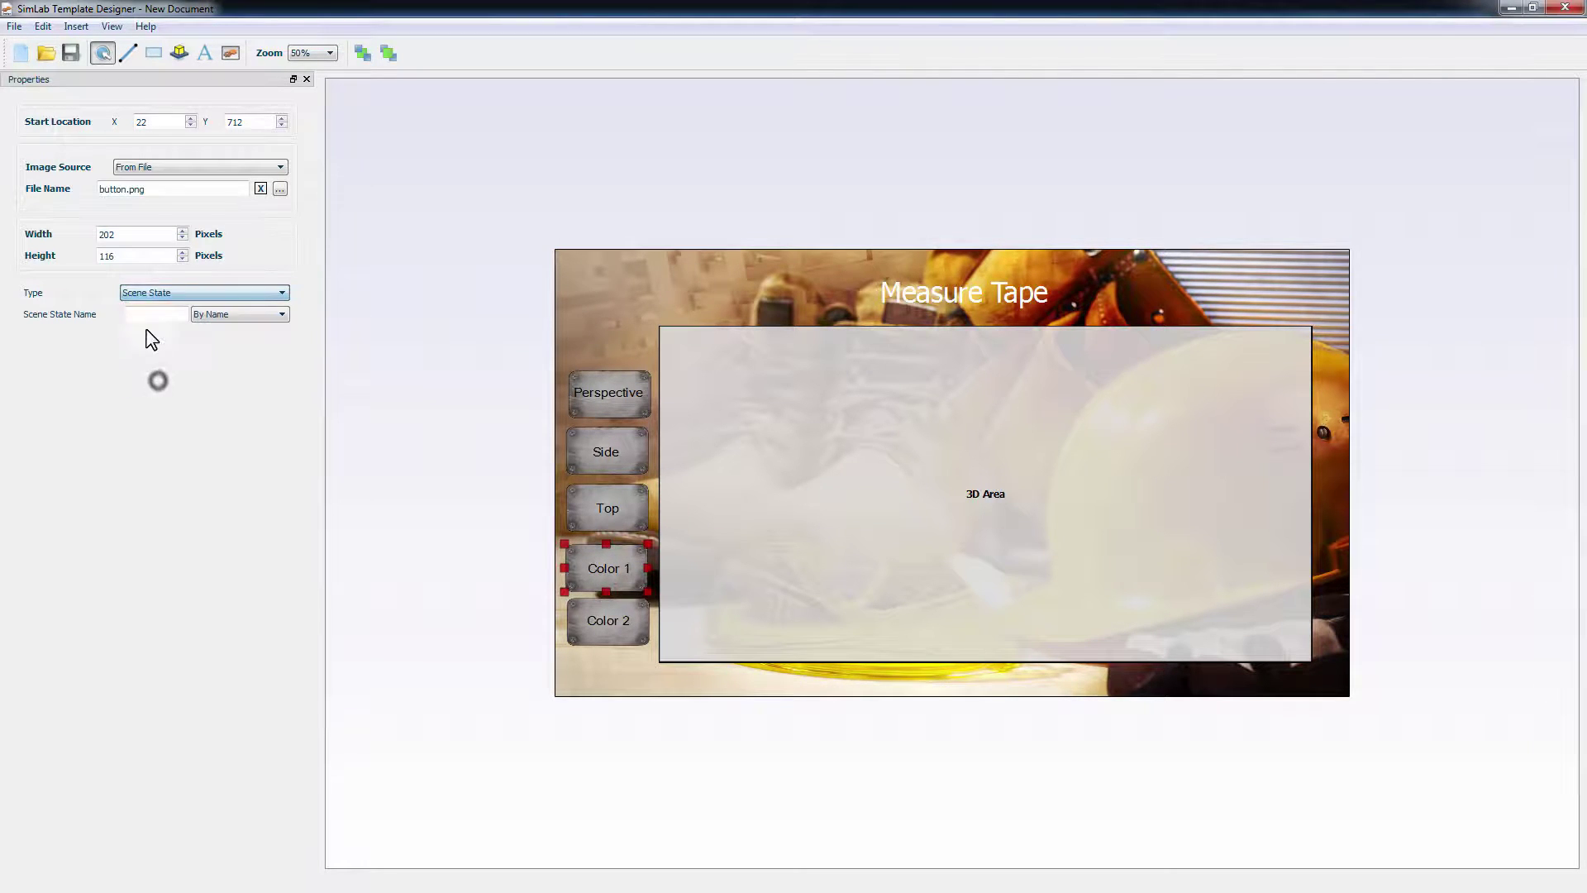
{"action": "left_click", "coordinate": [156, 314]}
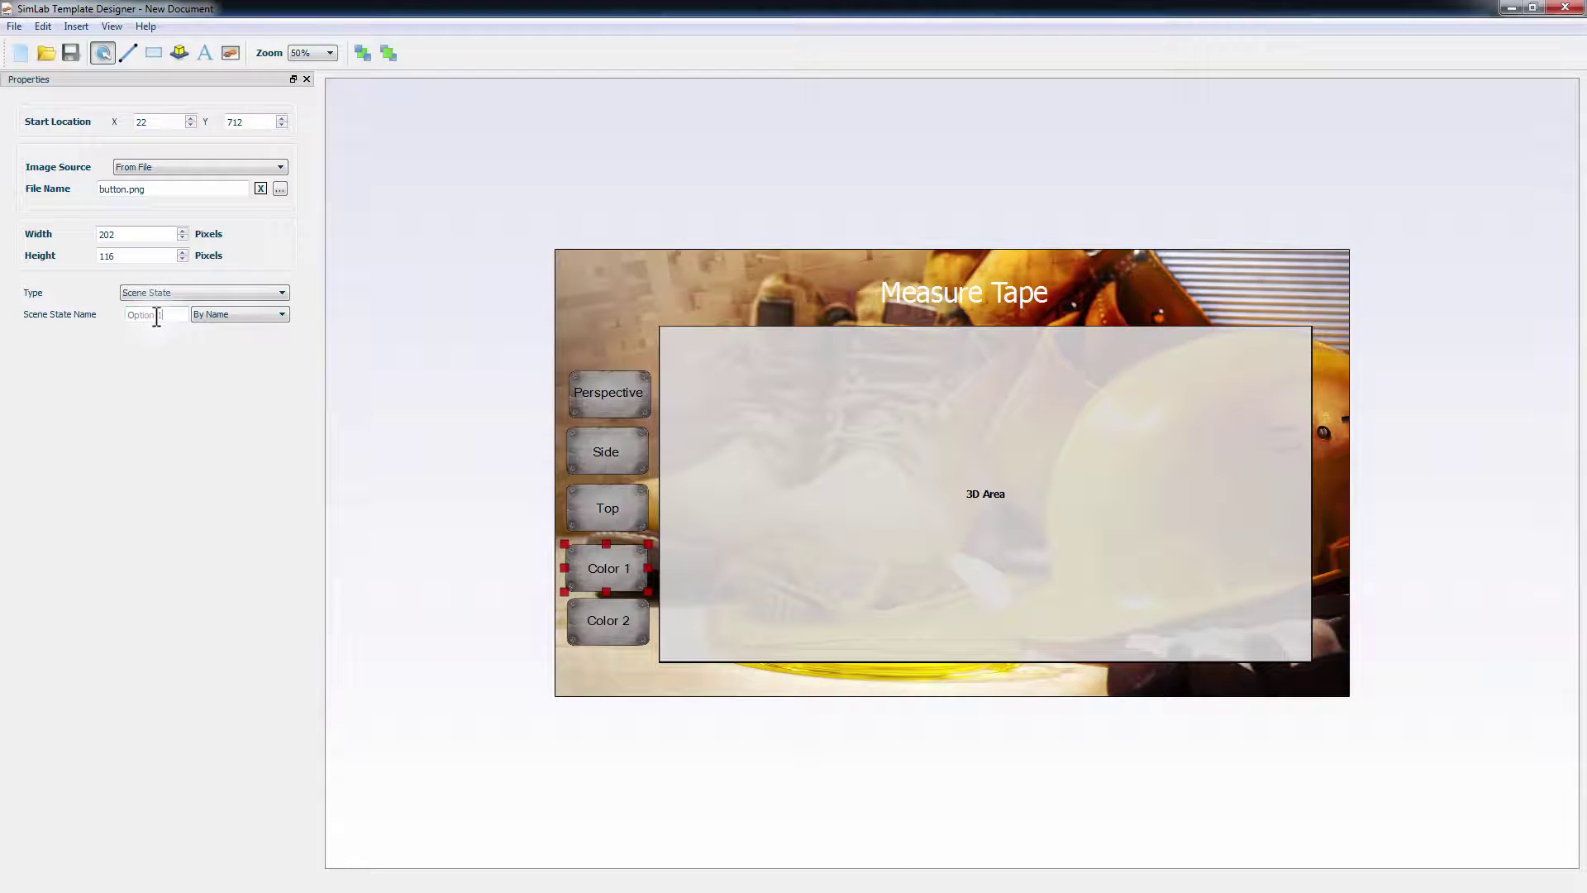
{"action": "left_click", "coordinate": [607, 643]}
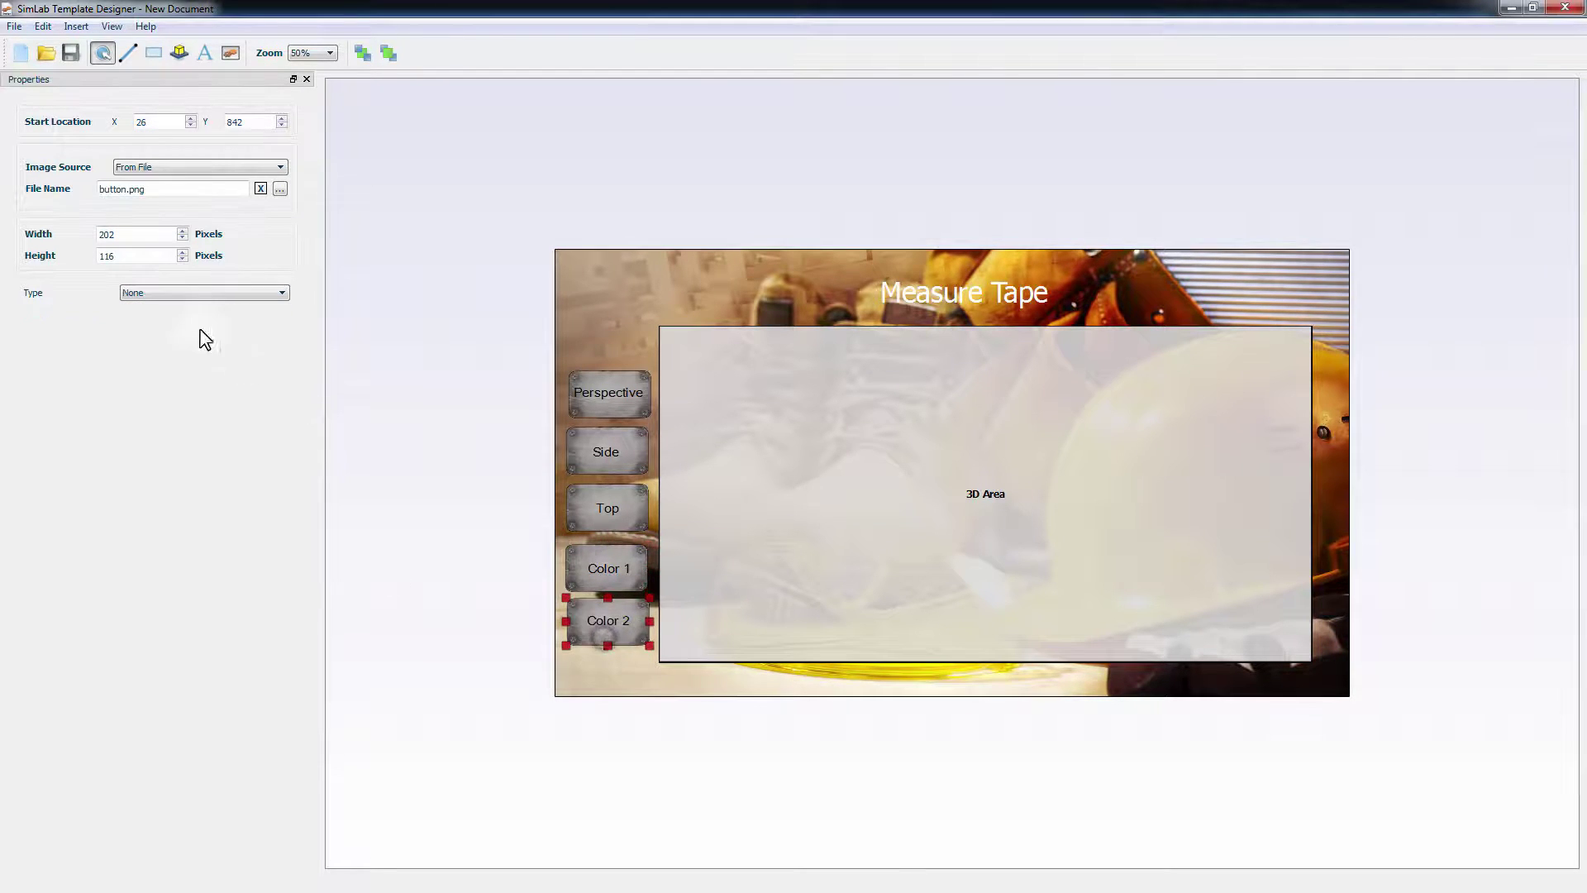
{"action": "left_click", "coordinate": [184, 293]}
{"action": "left_click", "coordinate": [162, 380]}
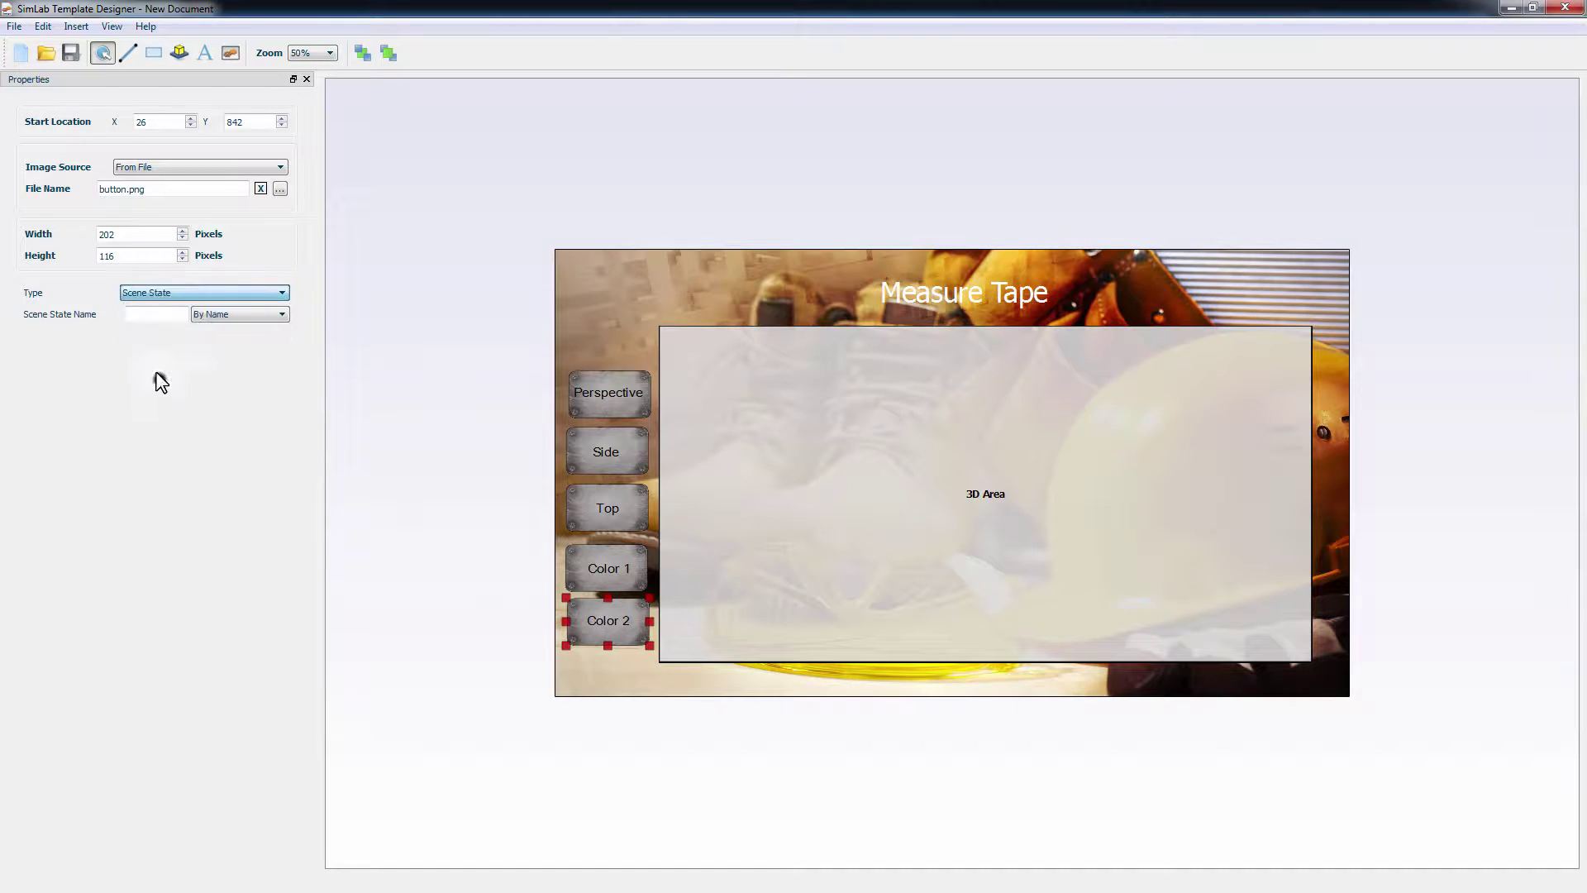
{"action": "left_click", "coordinate": [152, 314]}
{"action": "type", "text": "Option 2"}
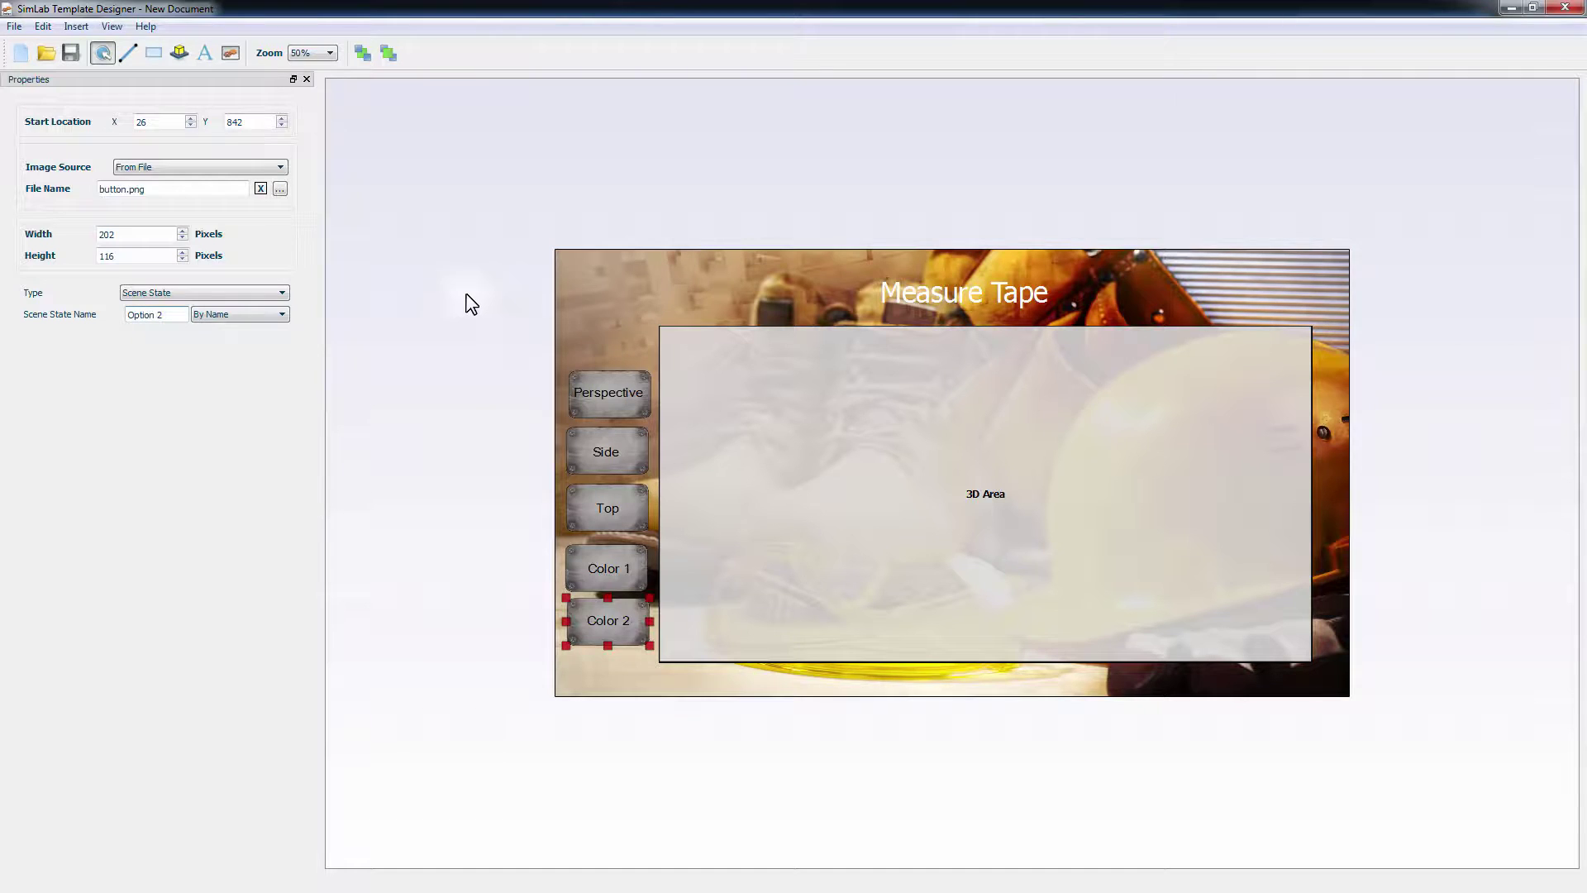
{"action": "left_click", "coordinate": [420, 285]}
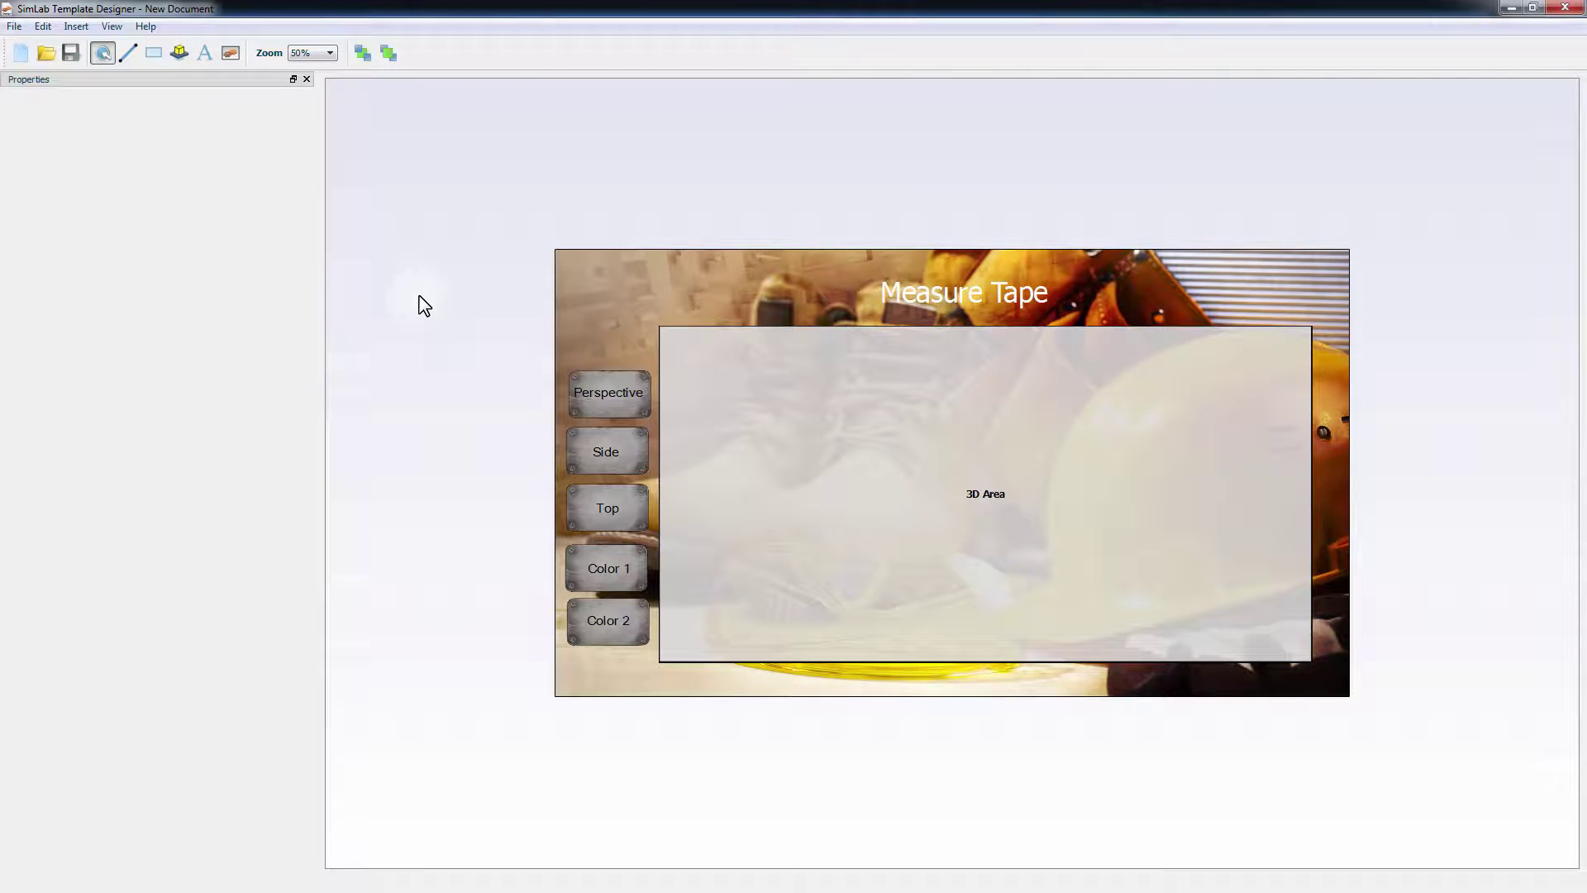
Add a 'Simlab Soft' text label at the template's bottom-left
{"action": "left_click", "coordinate": [205, 52]}
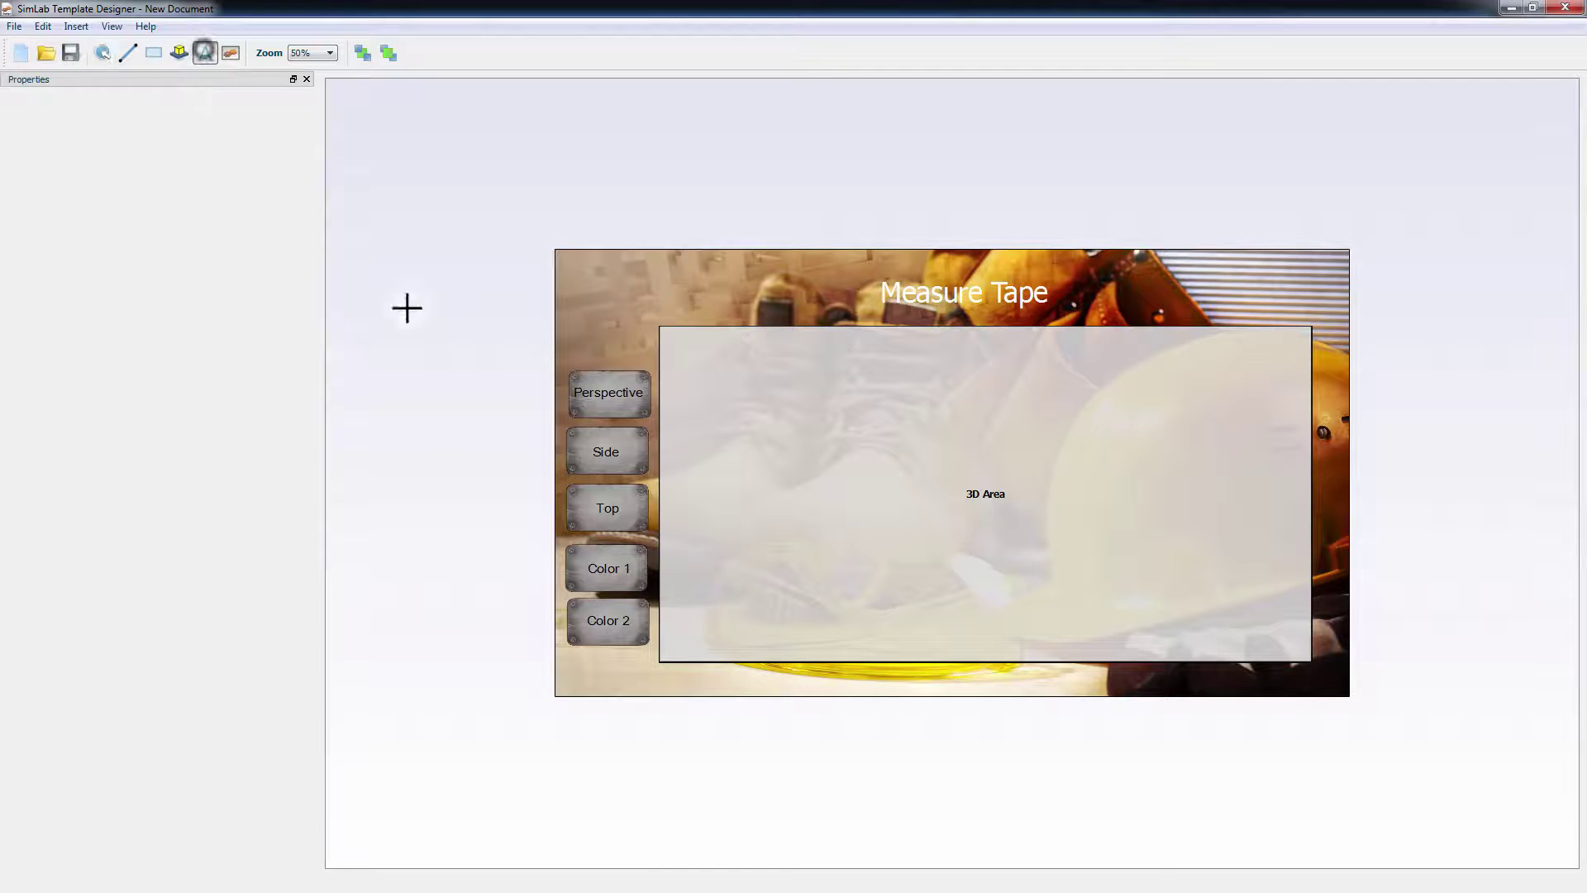
{"action": "left_click", "coordinate": [585, 681]}
{"action": "type", "text": "Sim"}
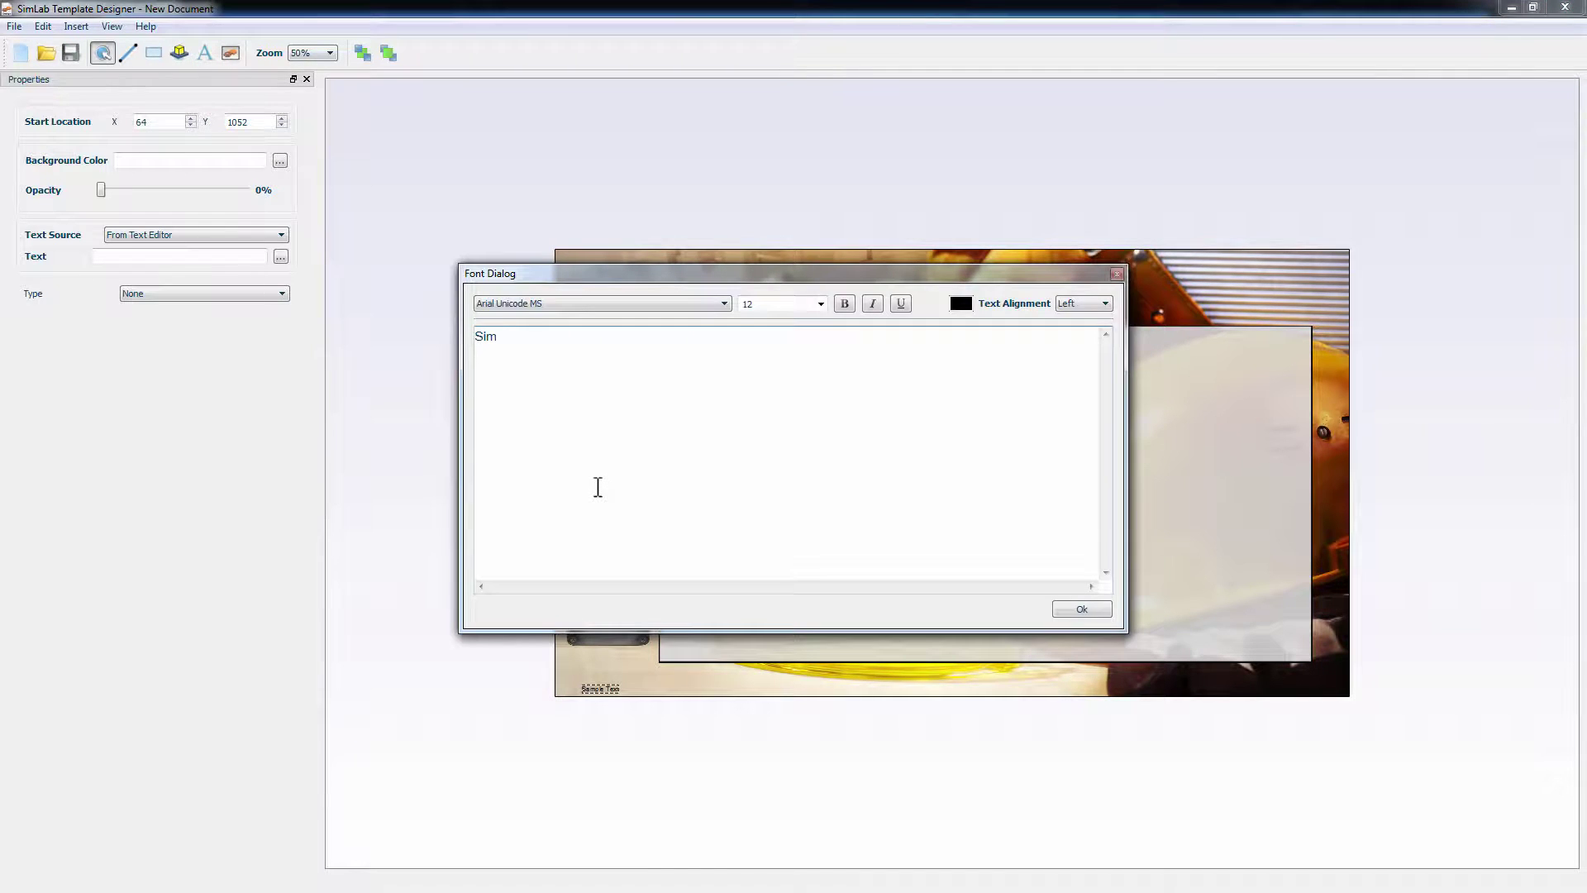
{"action": "type", "text": "L"}
{"action": "key", "text": "BackSpace"}
{"action": "type", "text": "lab Soft"}
Change the Simlab Soft label's colour, set size 26, and nudge it left
{"action": "triple_click", "coordinate": [554, 335]}
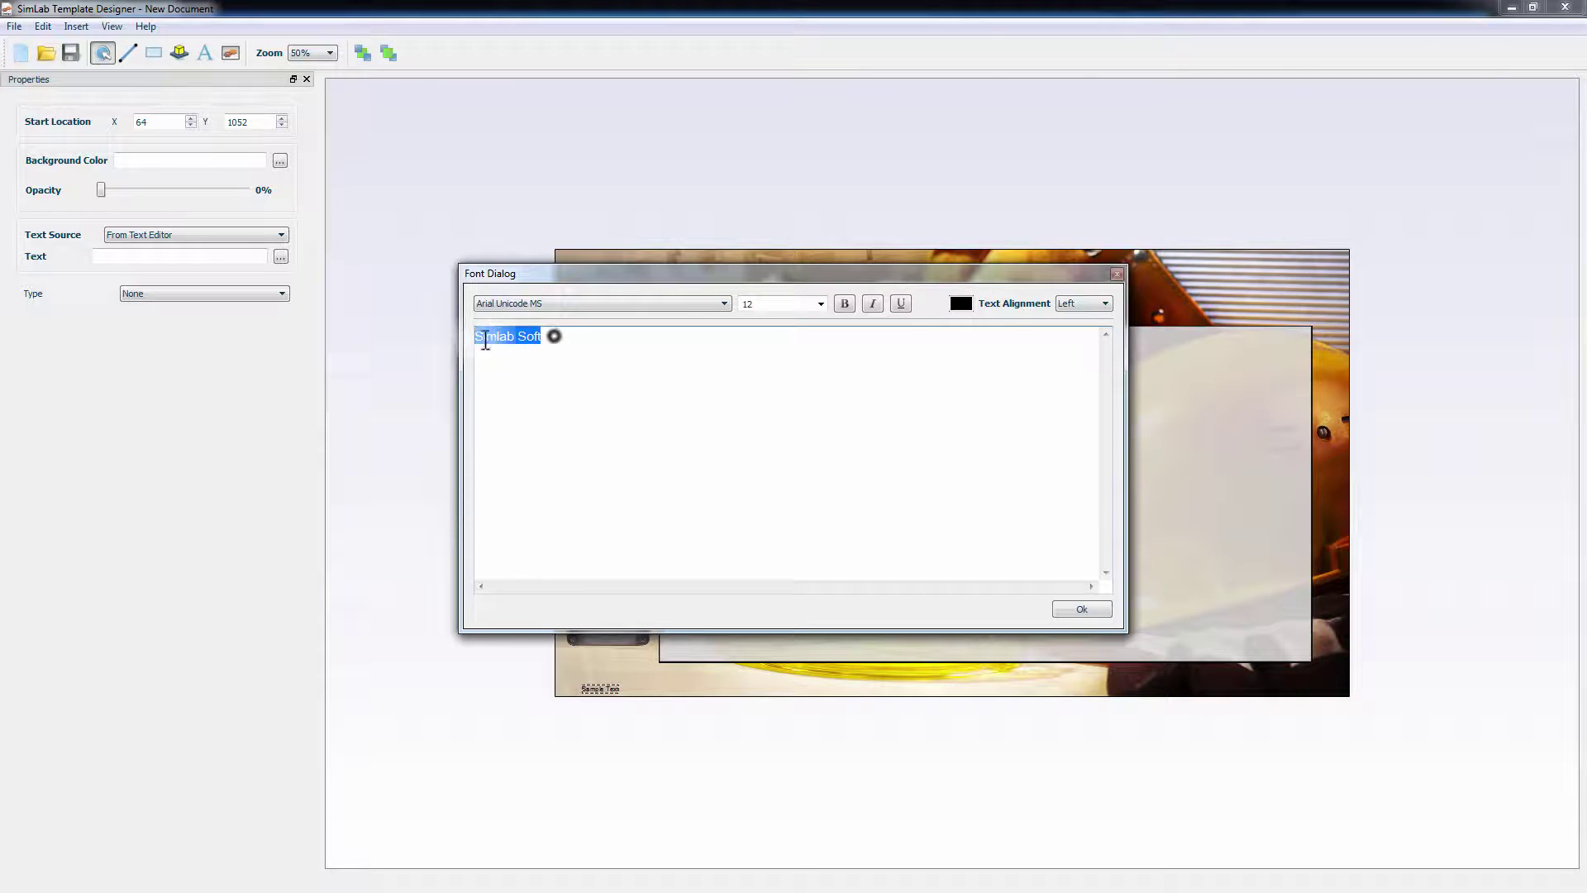
{"action": "left_click", "coordinate": [961, 304]}
{"action": "left_click", "coordinate": [892, 587]}
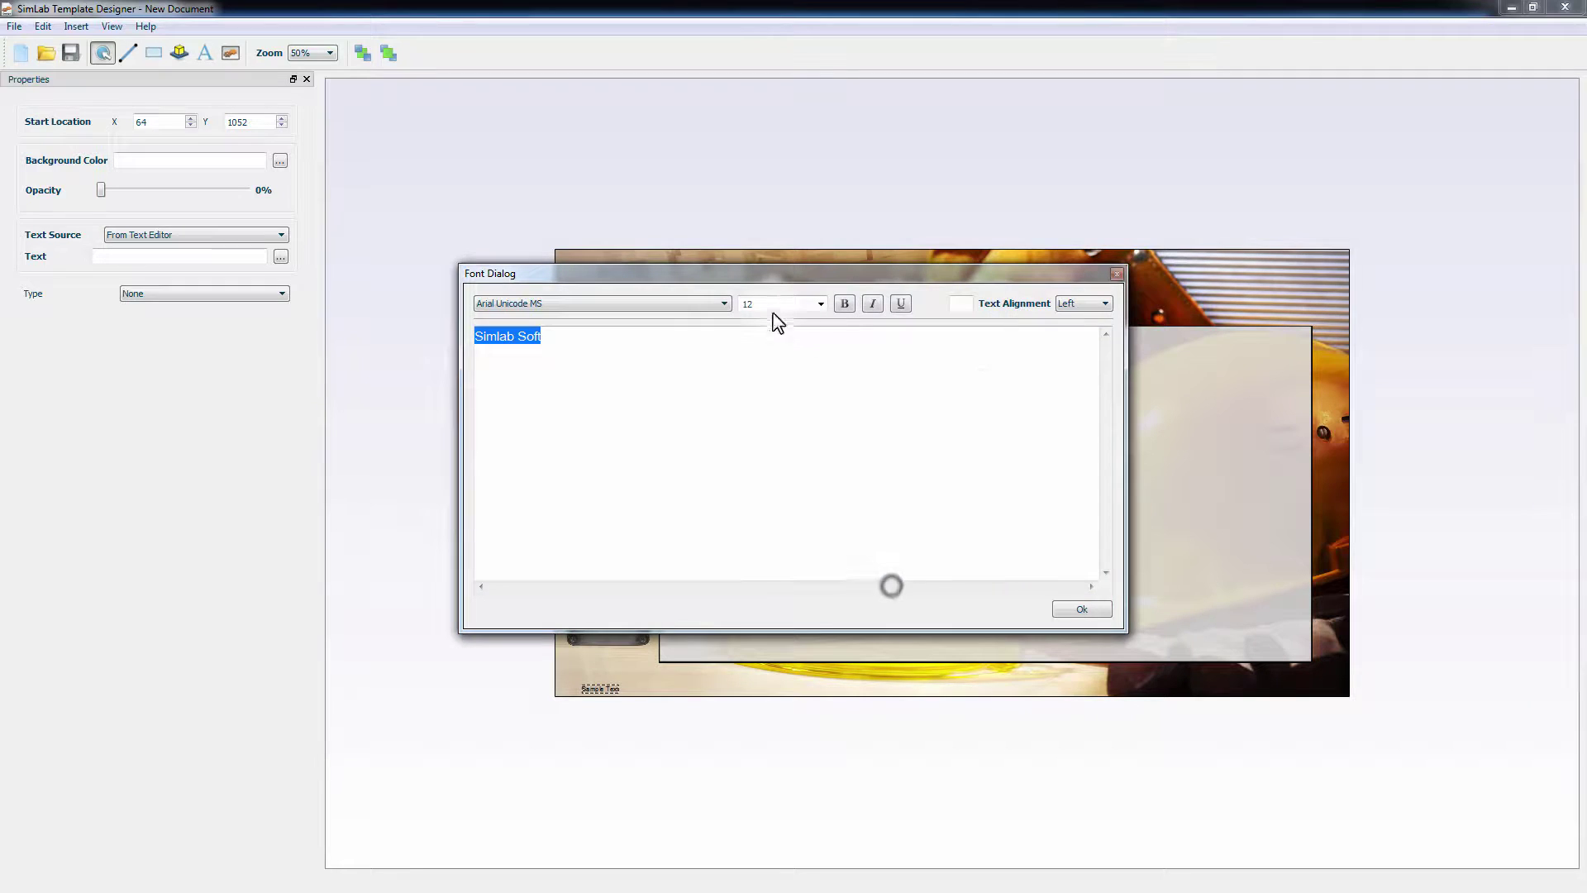
{"action": "left_click", "coordinate": [776, 304]}
{"action": "type", "text": "26"}
{"action": "left_click", "coordinate": [1081, 609]}
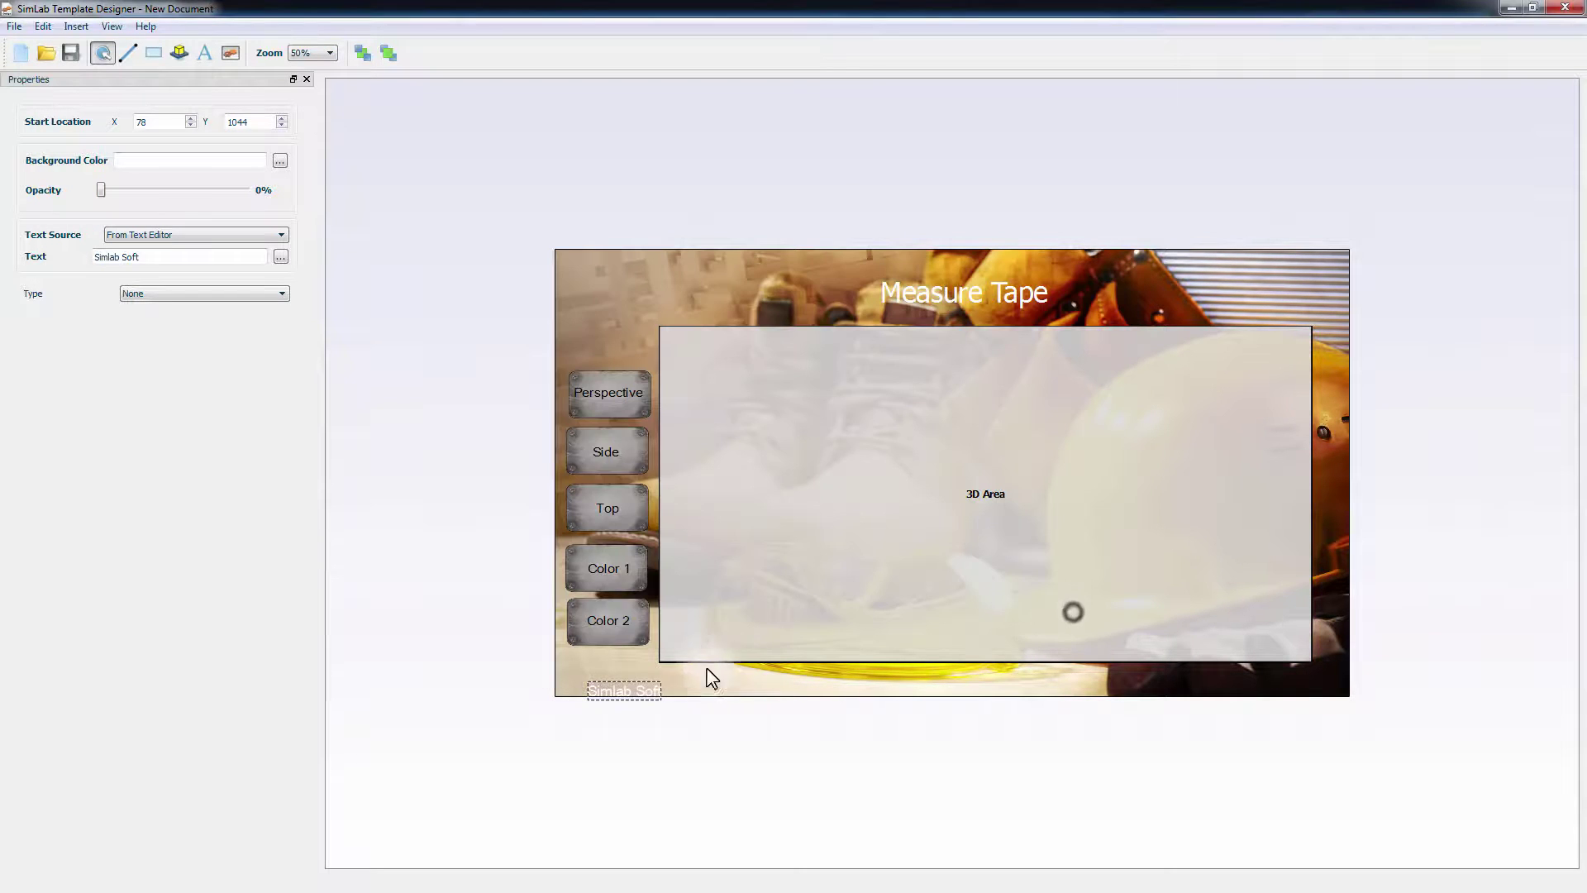
{"action": "left_click_drag", "start_coordinate": [639, 693], "coordinate": [628, 689]}
{"action": "left_click", "coordinate": [637, 727]}
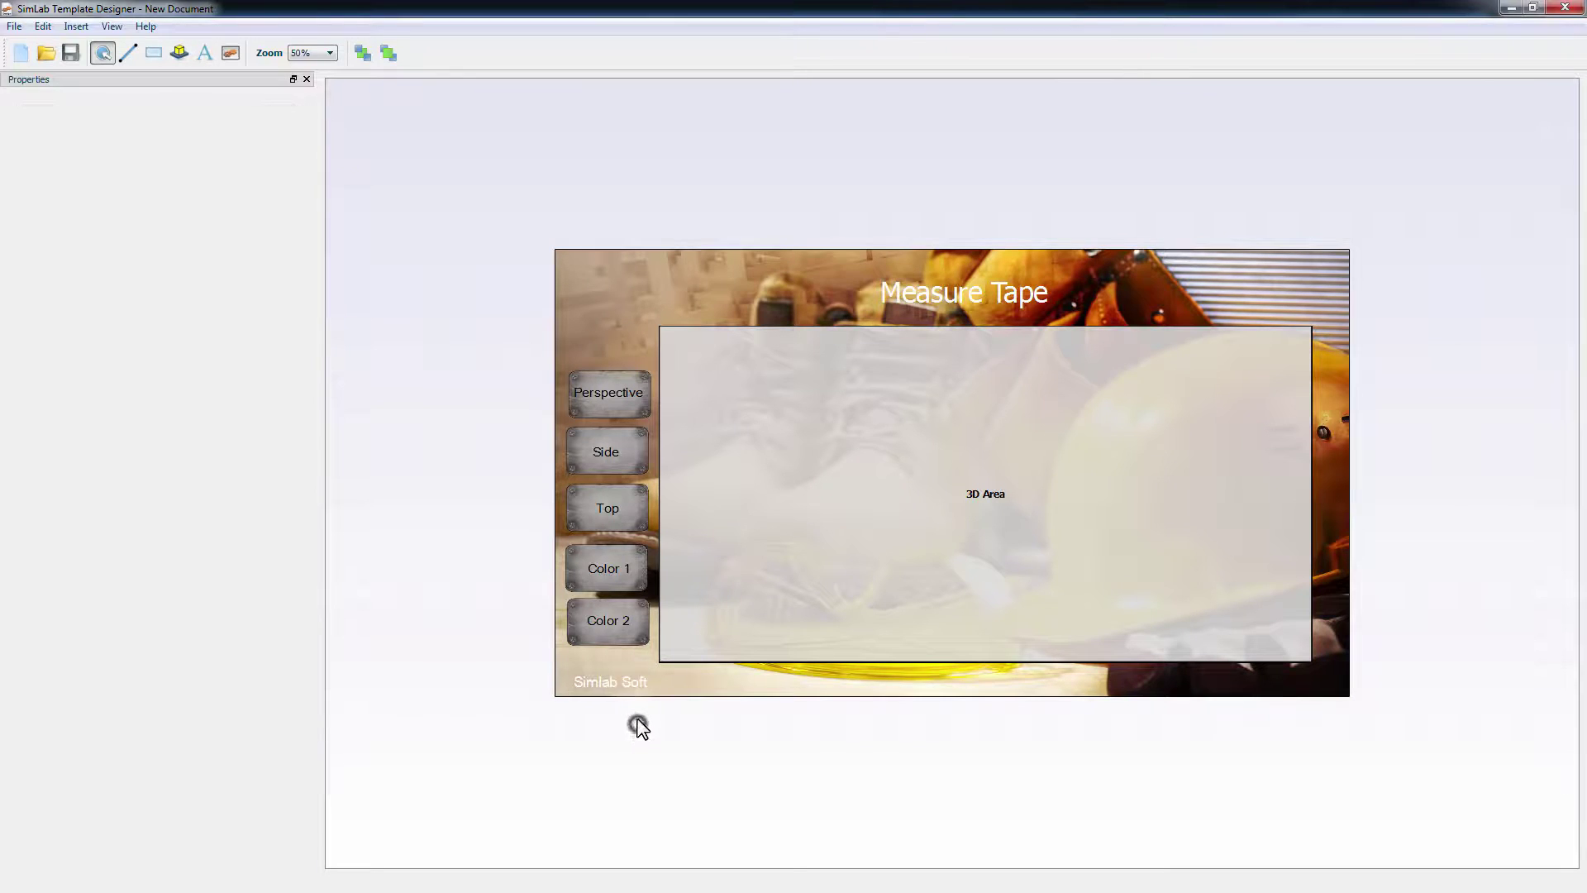
{"action": "left_click", "coordinate": [630, 682]}
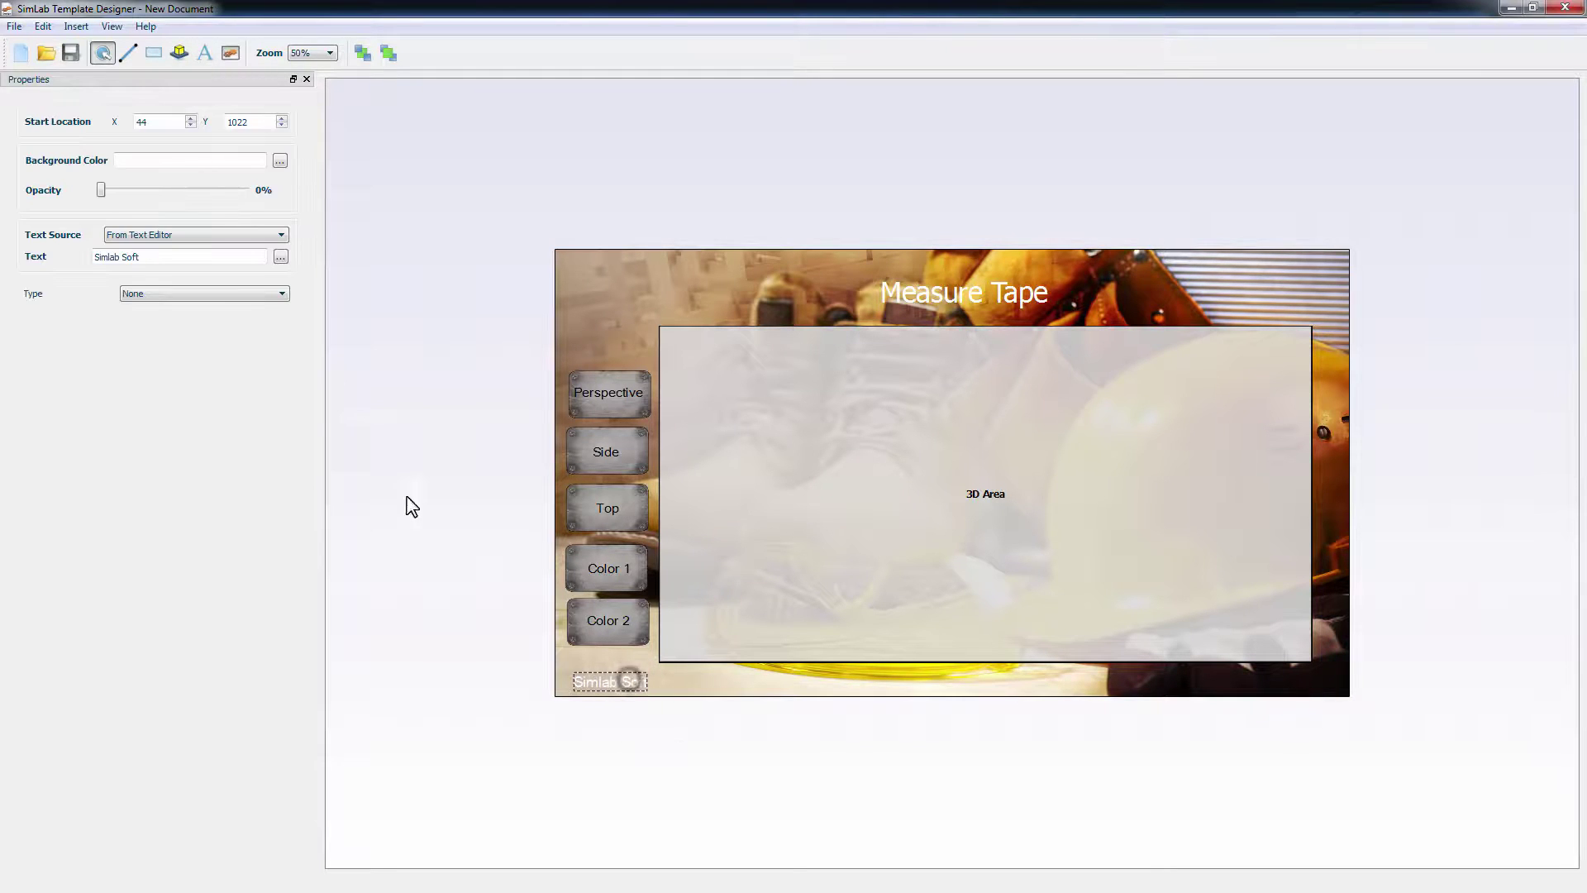
{"action": "left_click", "coordinate": [223, 294]}
{"action": "left_click", "coordinate": [186, 318]}
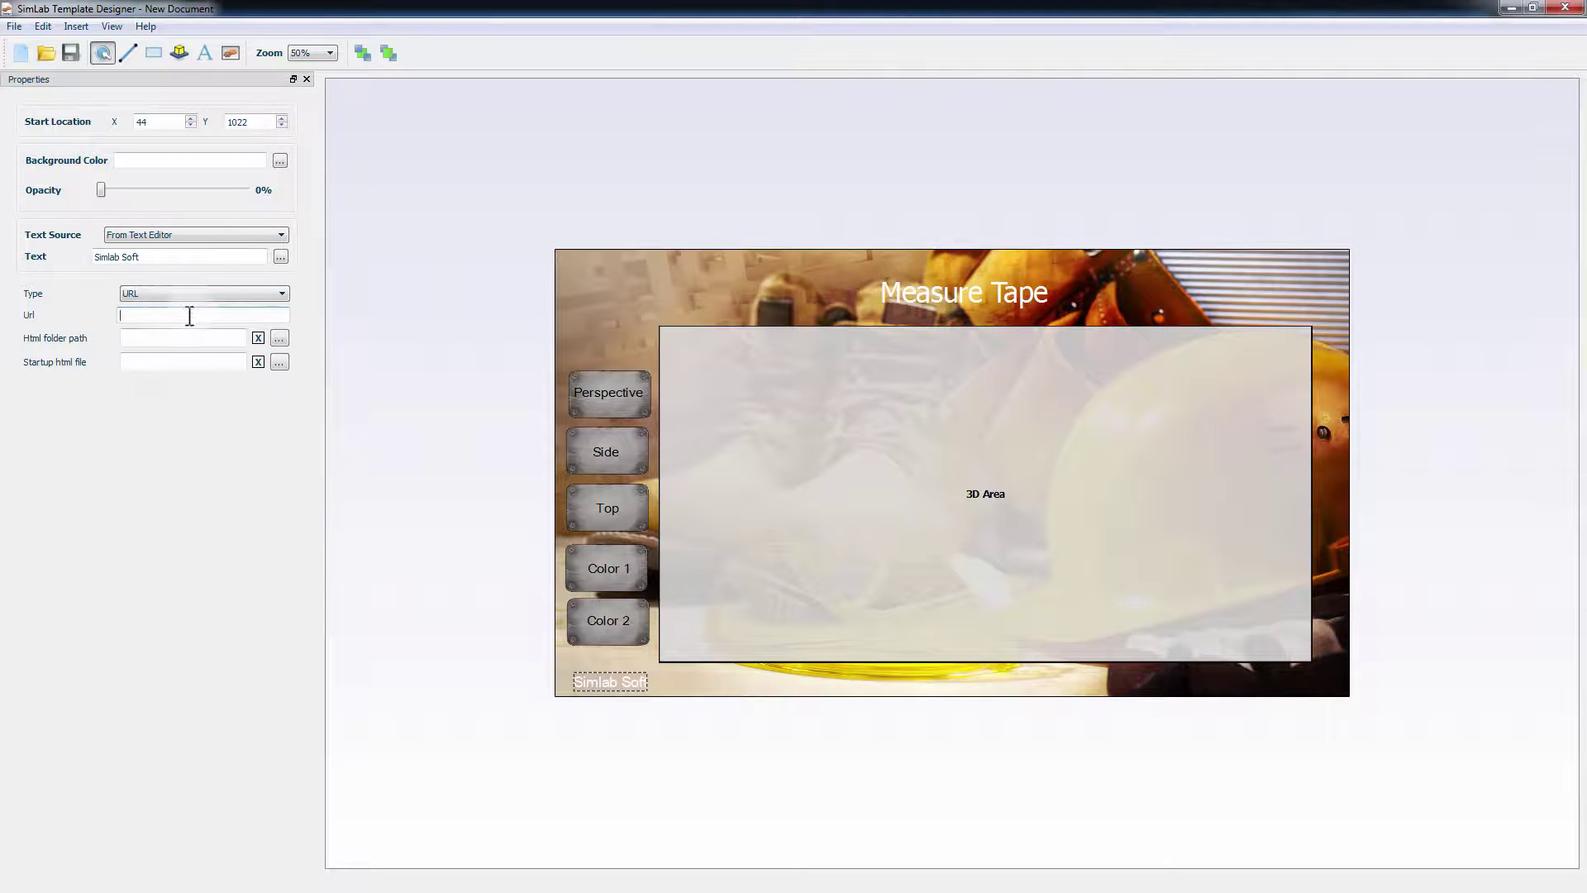
{"action": "left_click", "coordinate": [234, 306]}
{"action": "type", "text": "Http://www.simlab"}
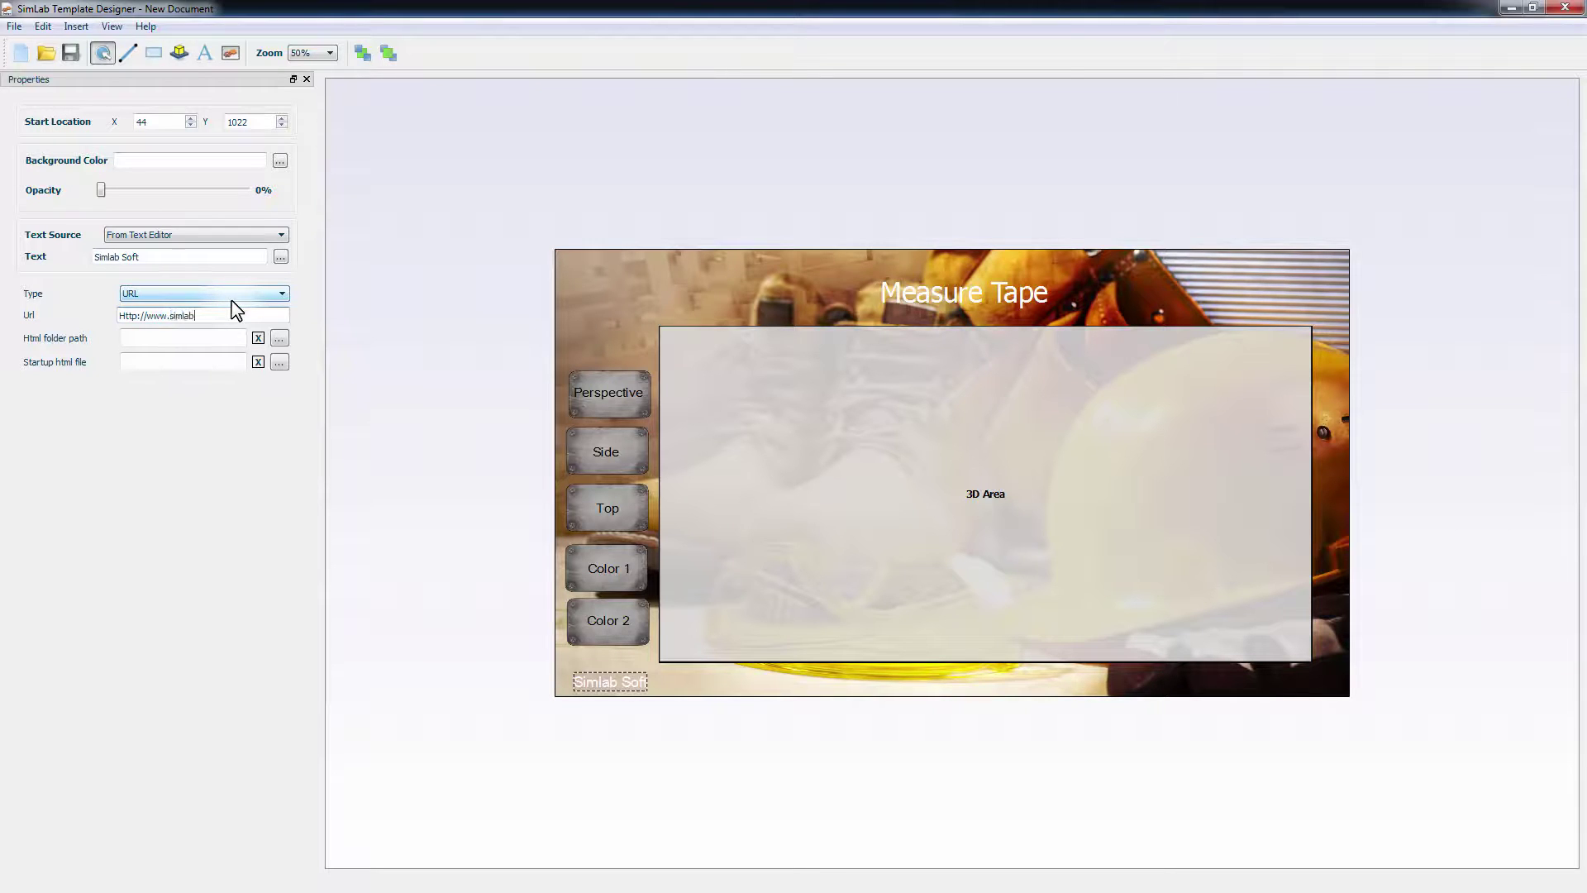
{"action": "type", "text": "-soft.com"}
{"action": "left_click", "coordinate": [444, 559]}
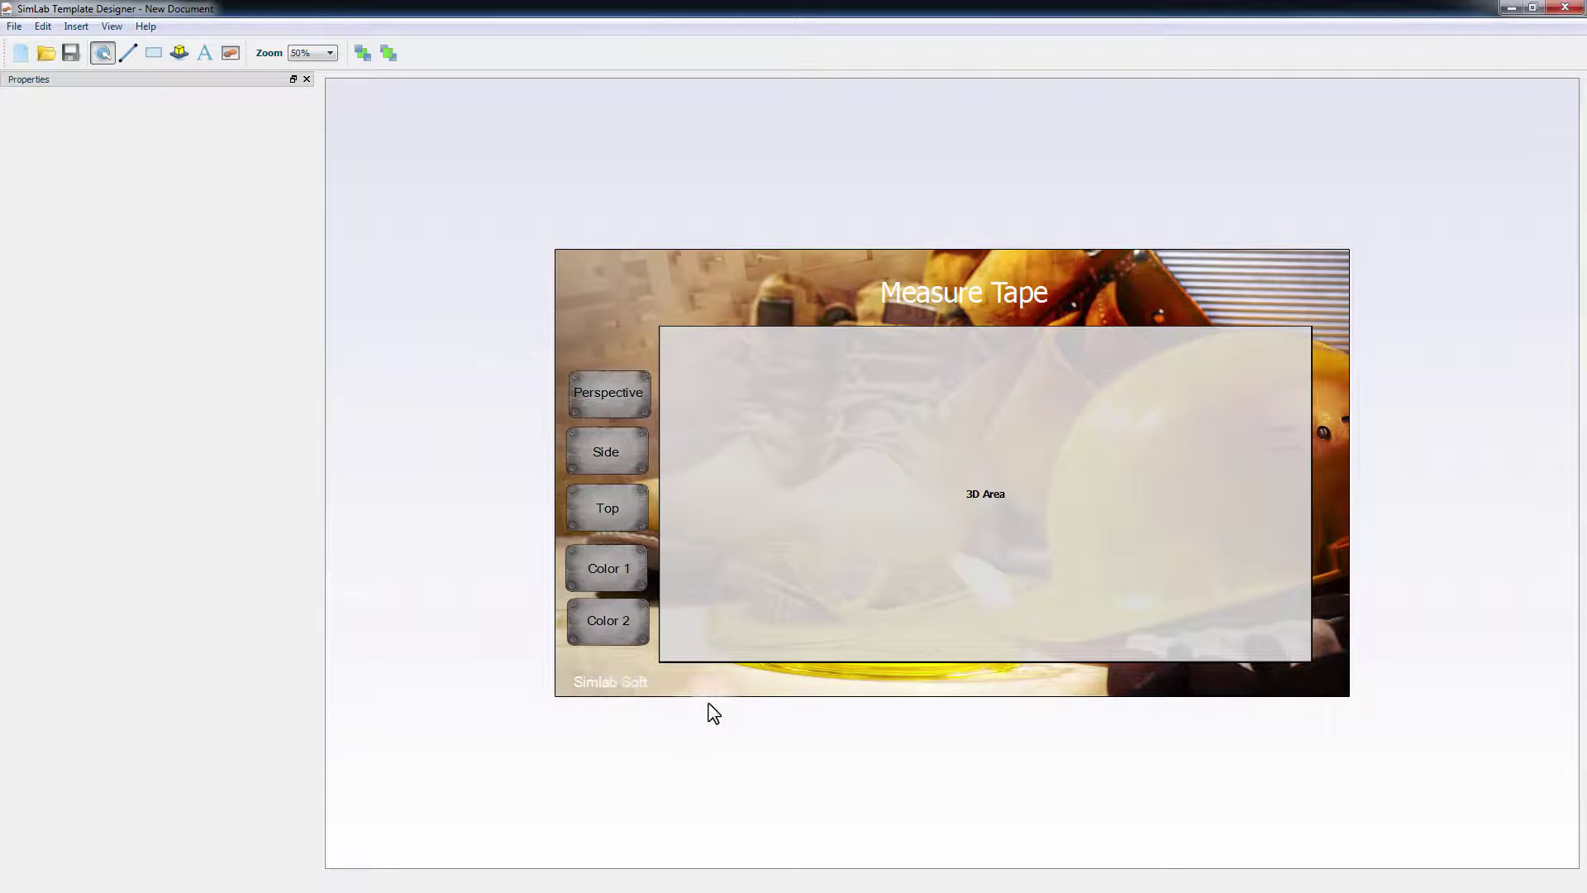
Save the finished design as the template file Tape_template.stf
{"action": "left_click", "coordinate": [10, 27]}
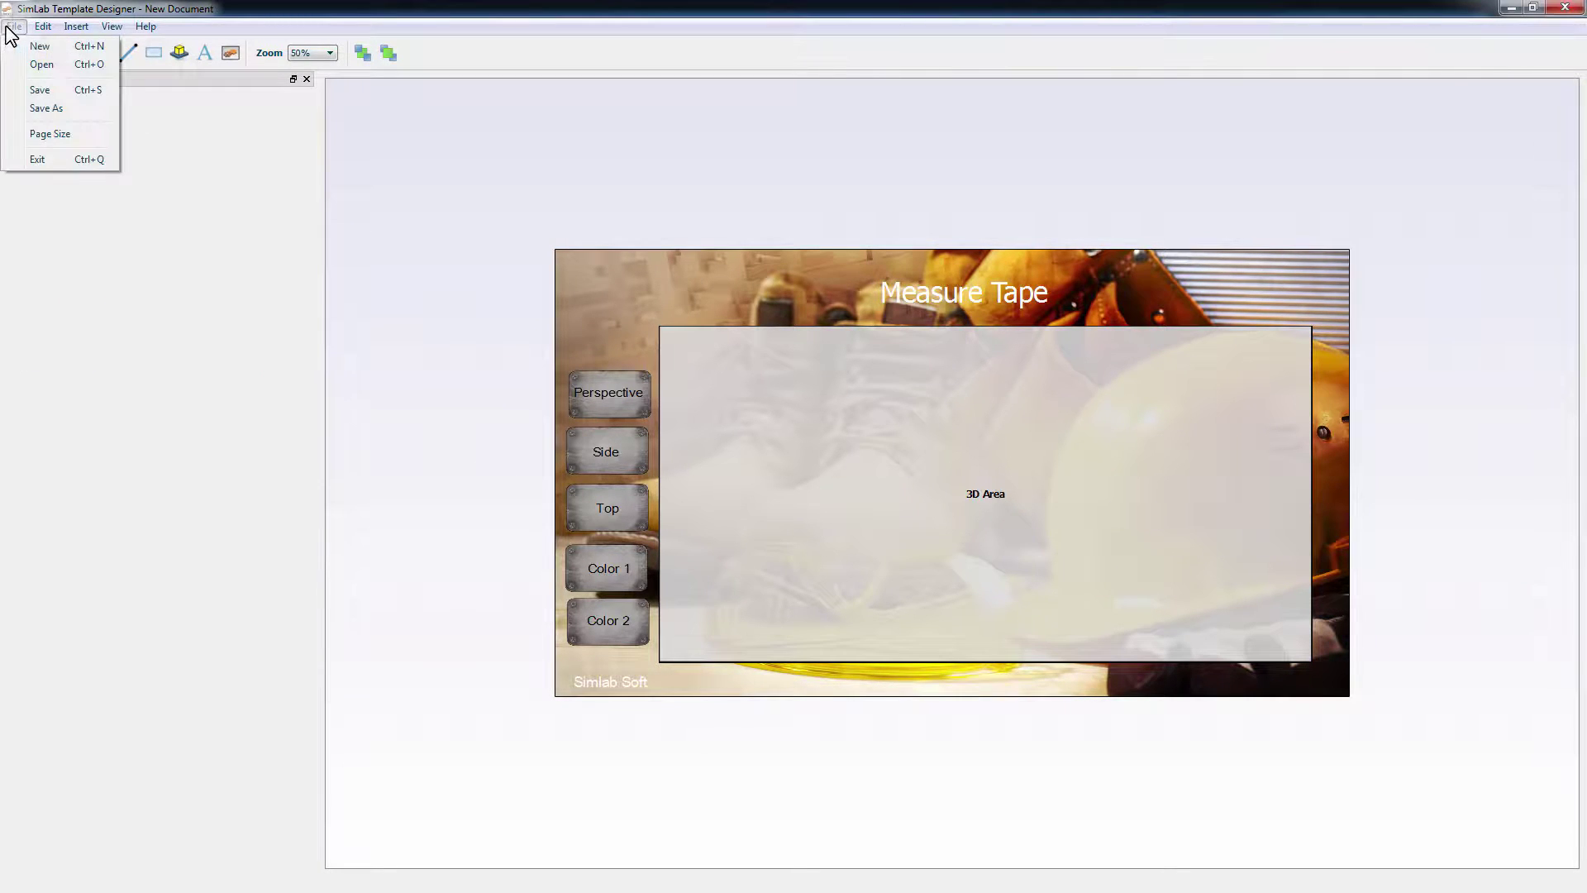
{"action": "left_click", "coordinate": [42, 89]}
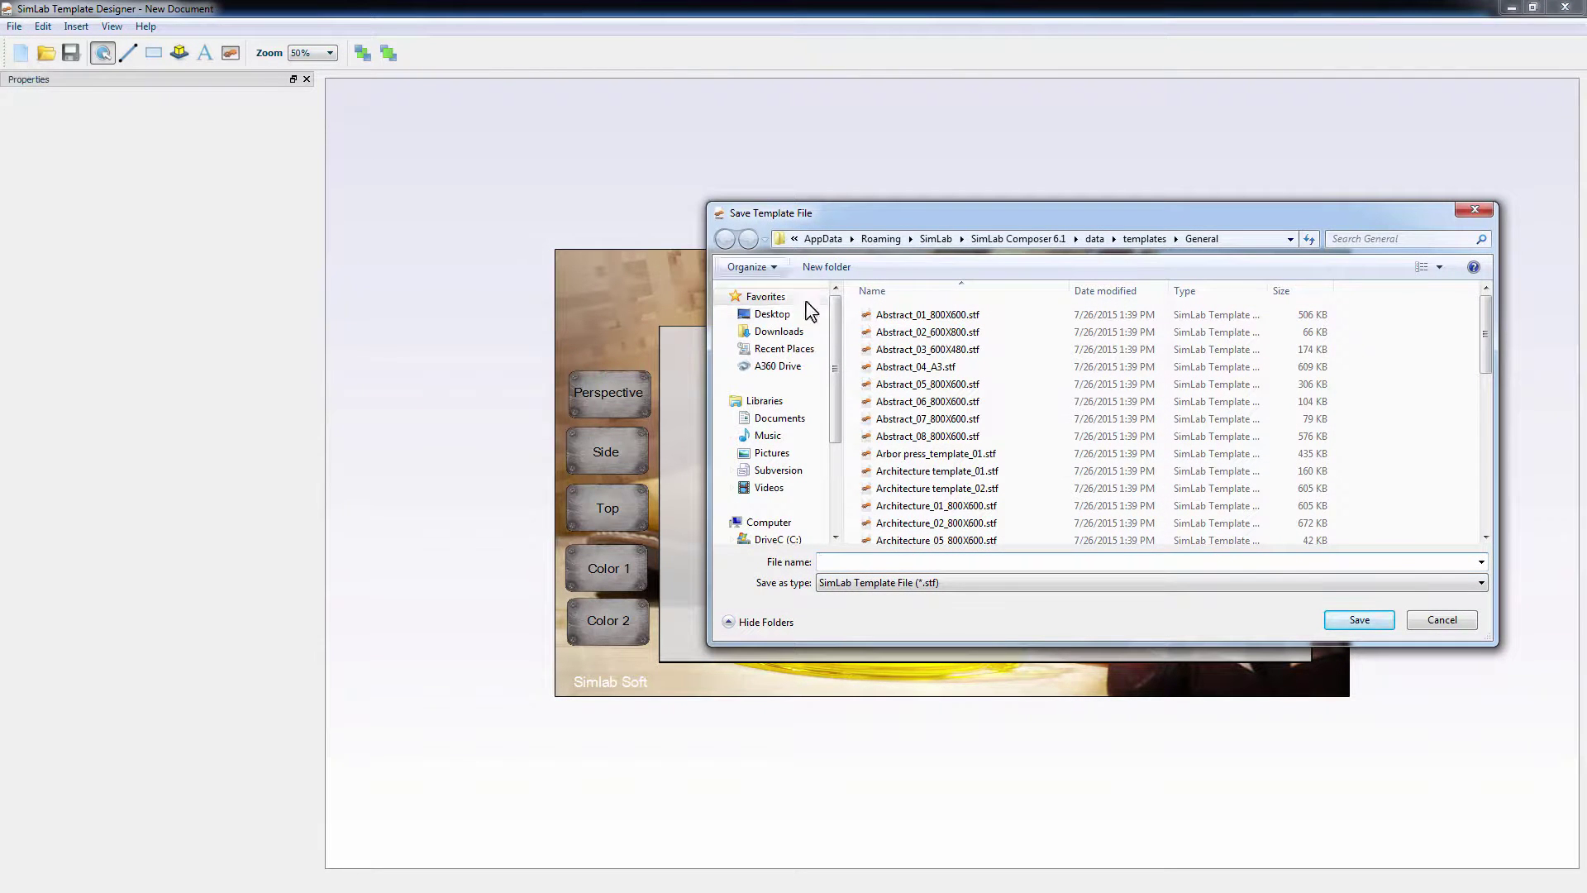
{"action": "type", "text": "Tape"}
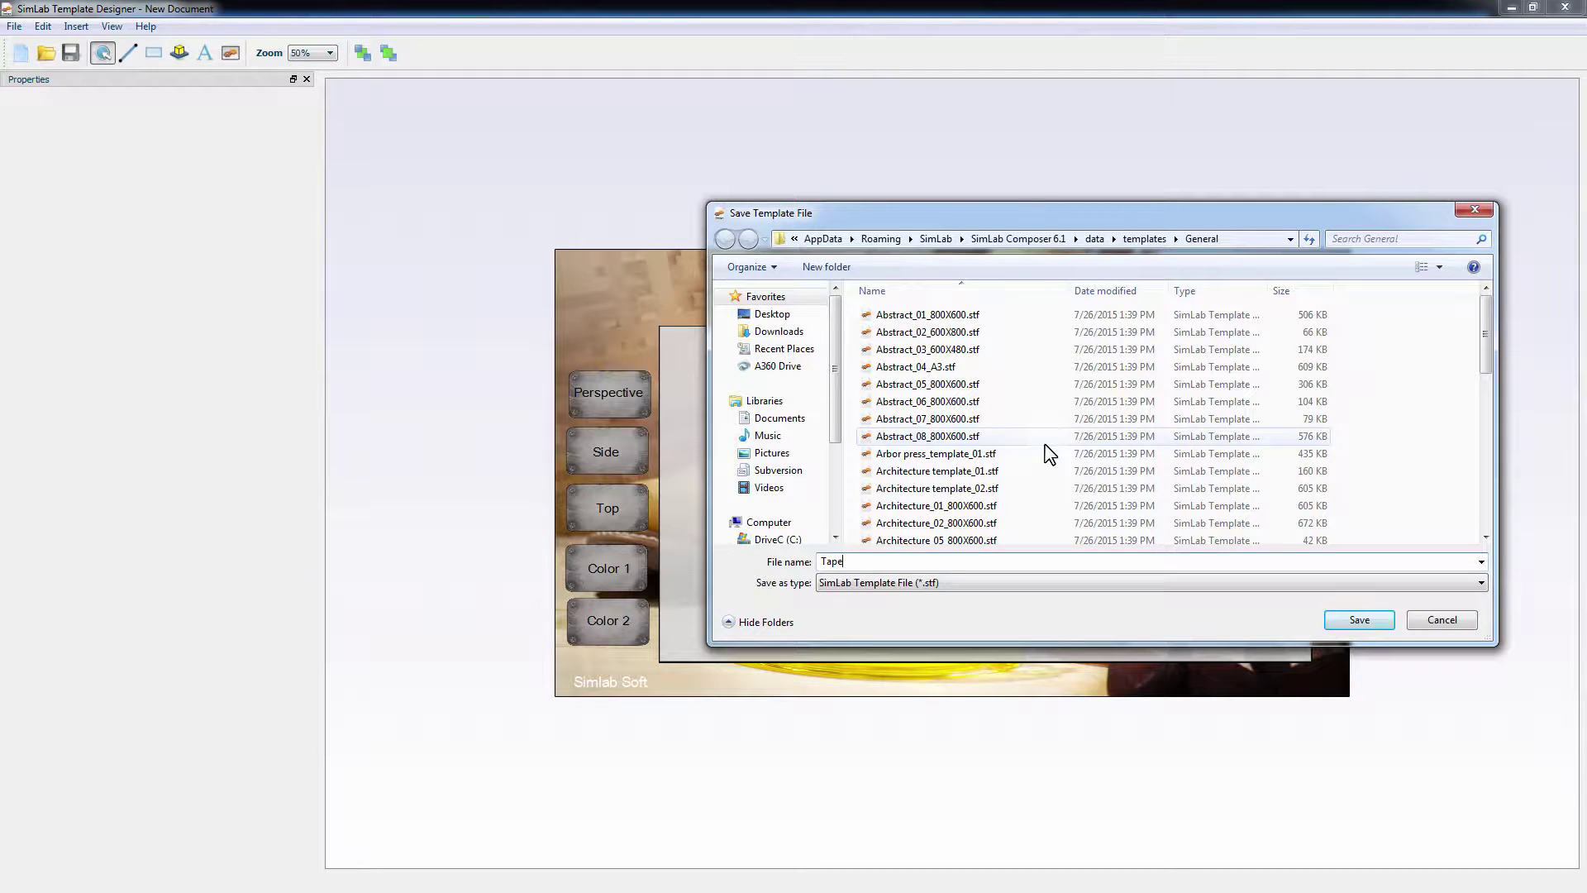
{"action": "type", "text": "_template"}
{"action": "key", "text": "Return"}
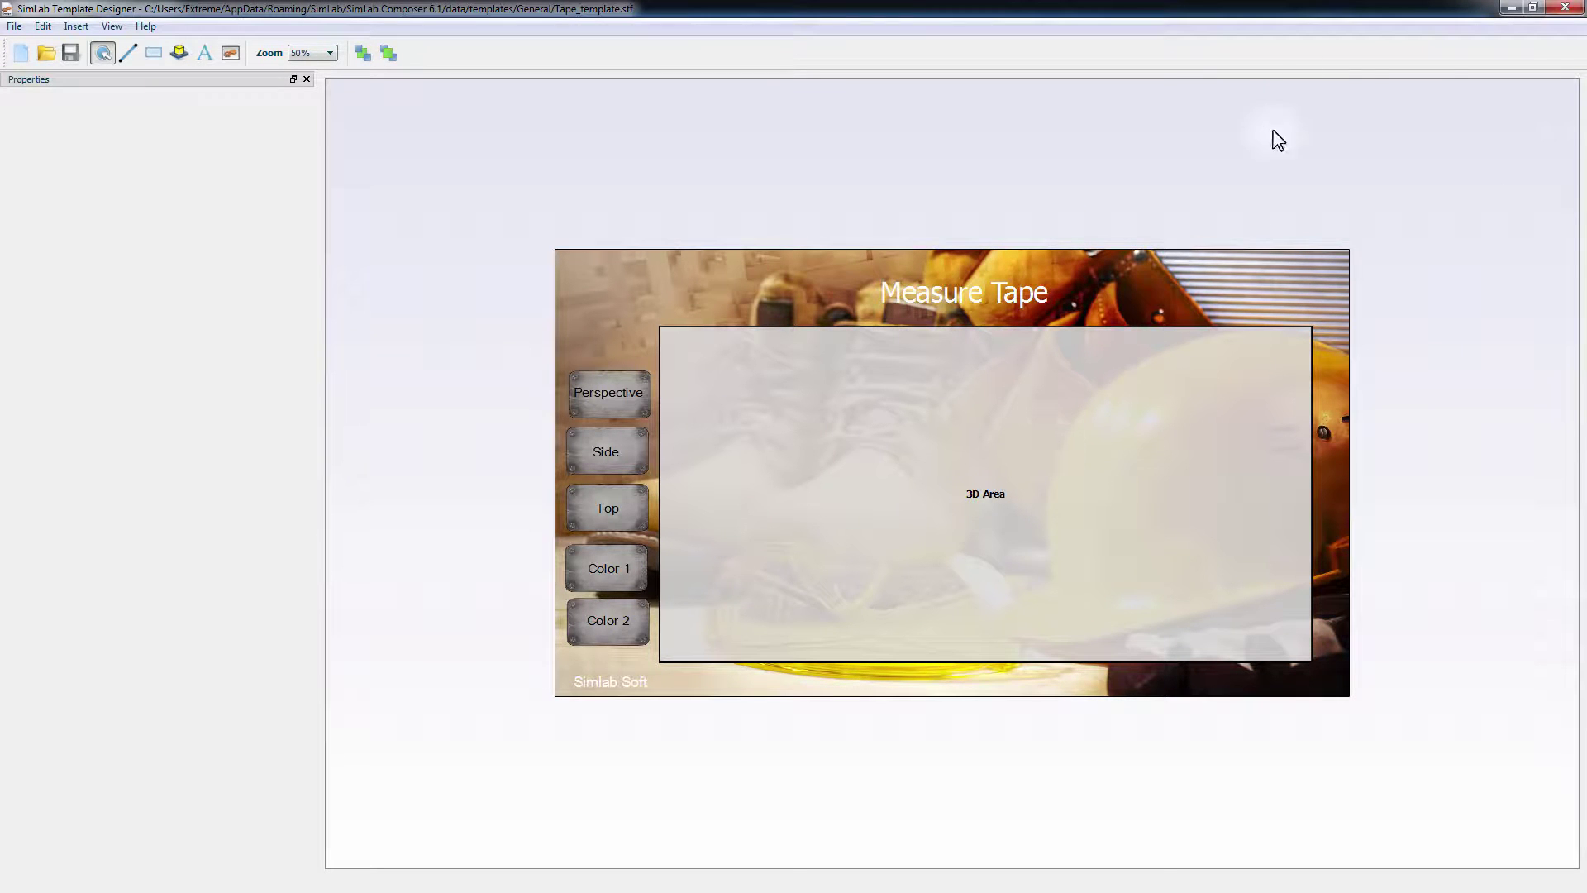
Back in Composer, pick the Tape_template thumbnail as the PDF template and show the Page settings
{"action": "left_click", "coordinate": [1567, 10]}
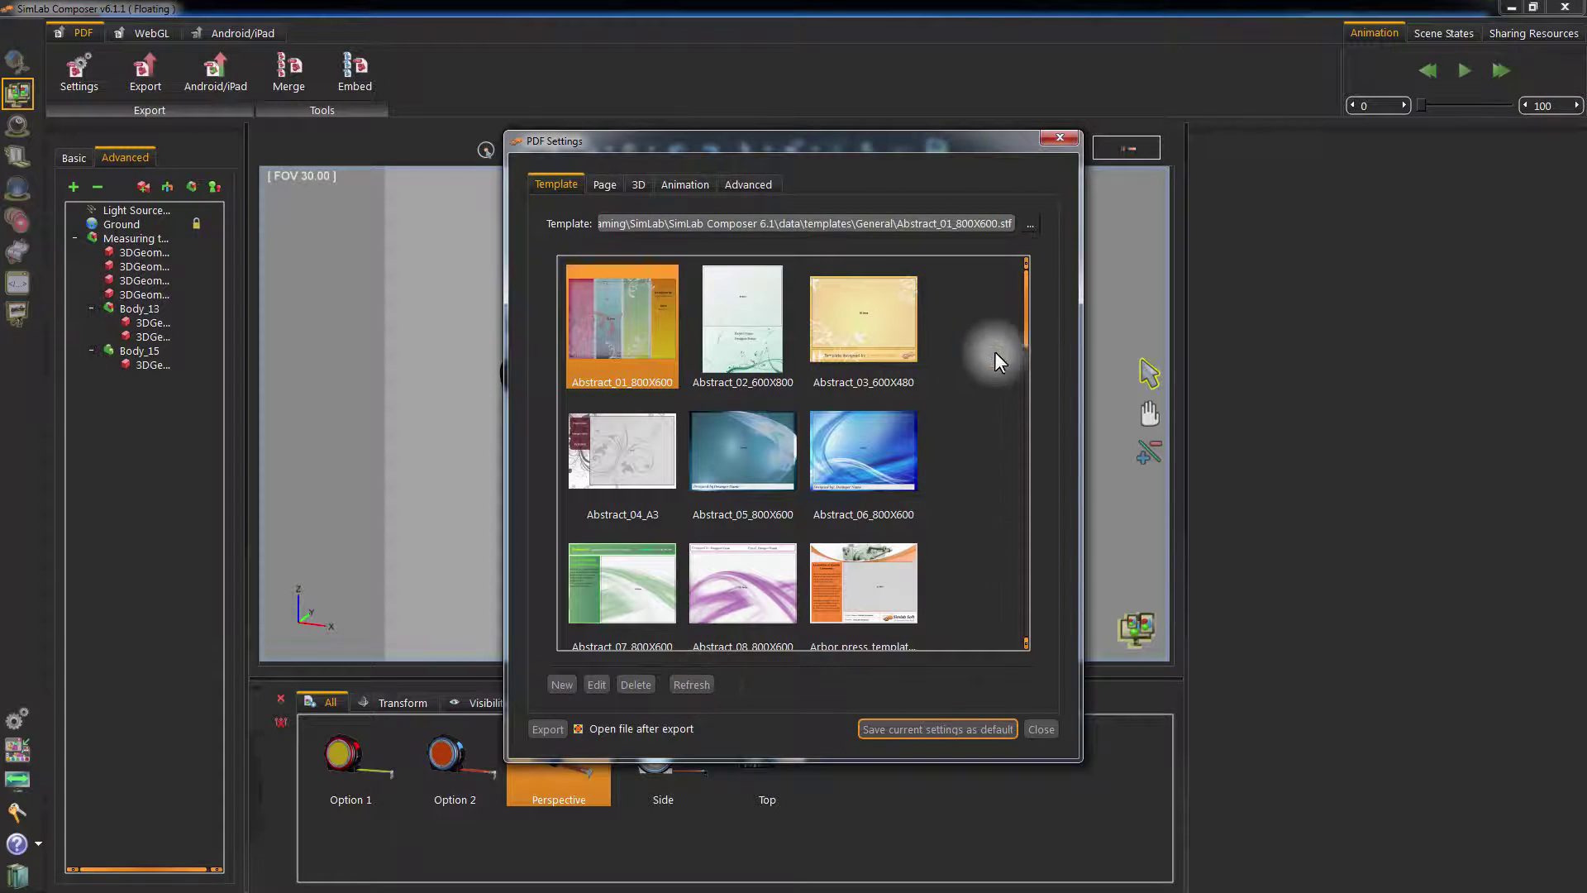
{"action": "left_click_drag", "start_coordinate": [1024, 316], "coordinate": [999, 617]}
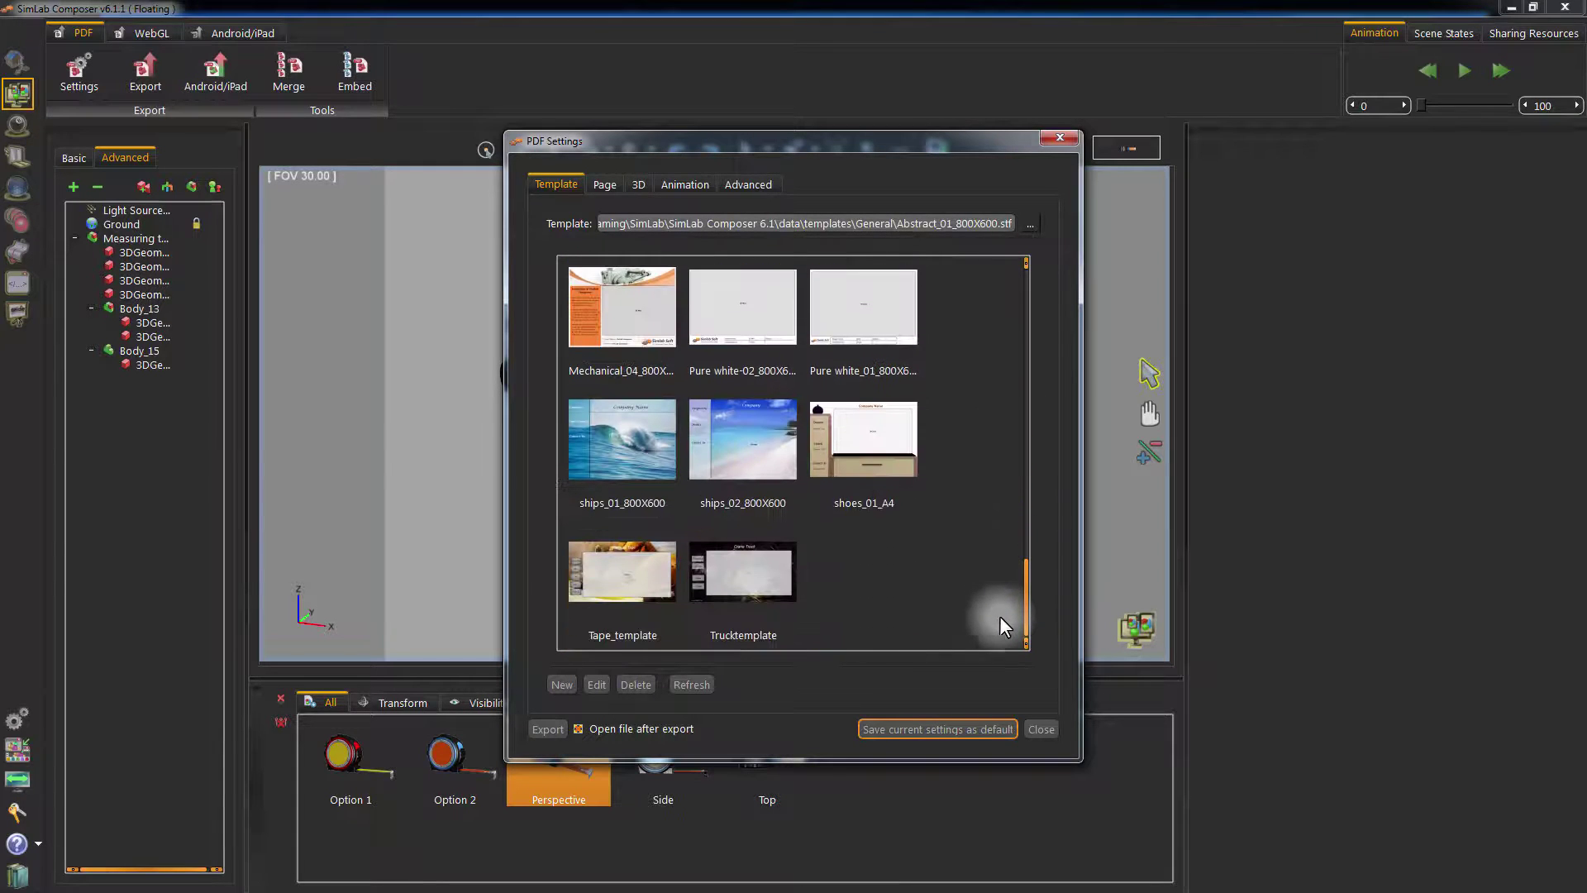
{"action": "left_click", "coordinate": [647, 583]}
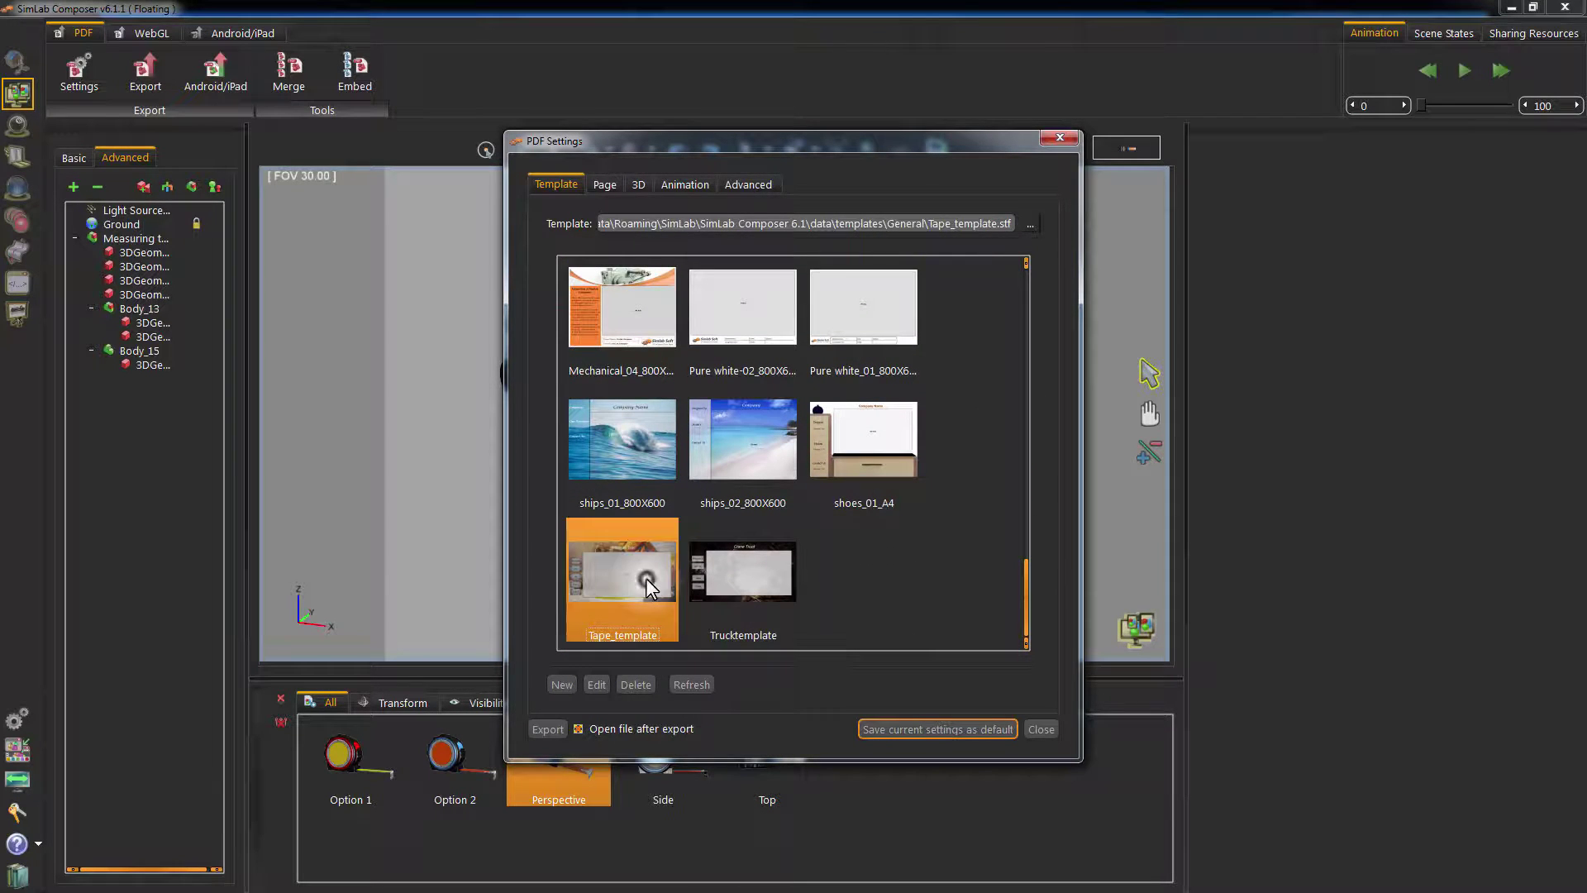
{"action": "left_click", "coordinate": [604, 185]}
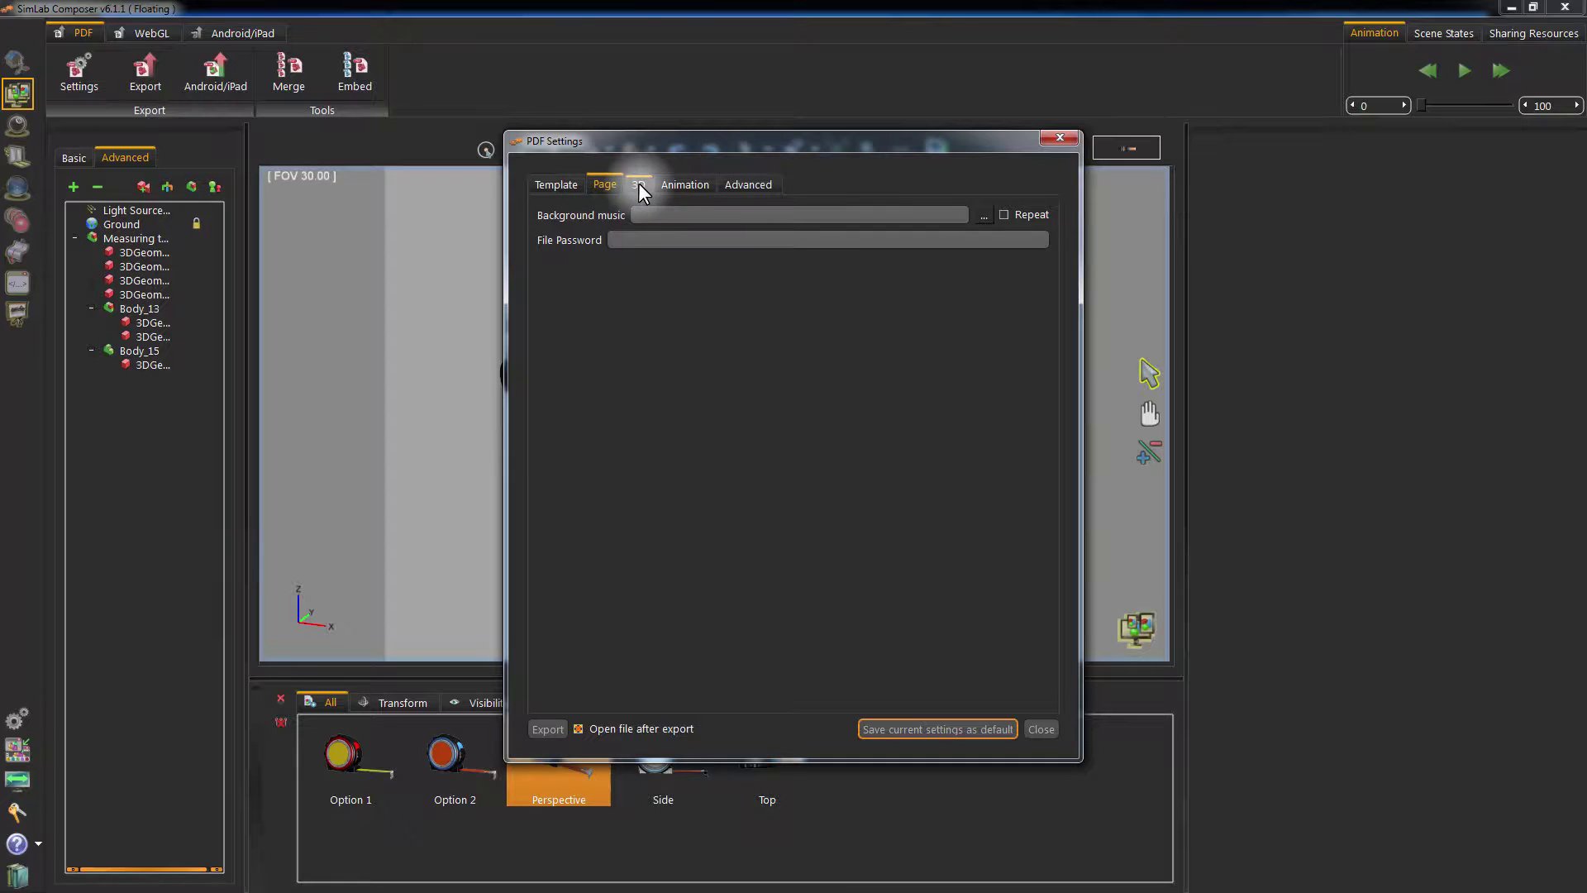
Show the PDF 3D viewer settings: Rotate navigation, Solid rendering, artistic-arrow buttons bar
{"action": "left_click", "coordinate": [640, 187]}
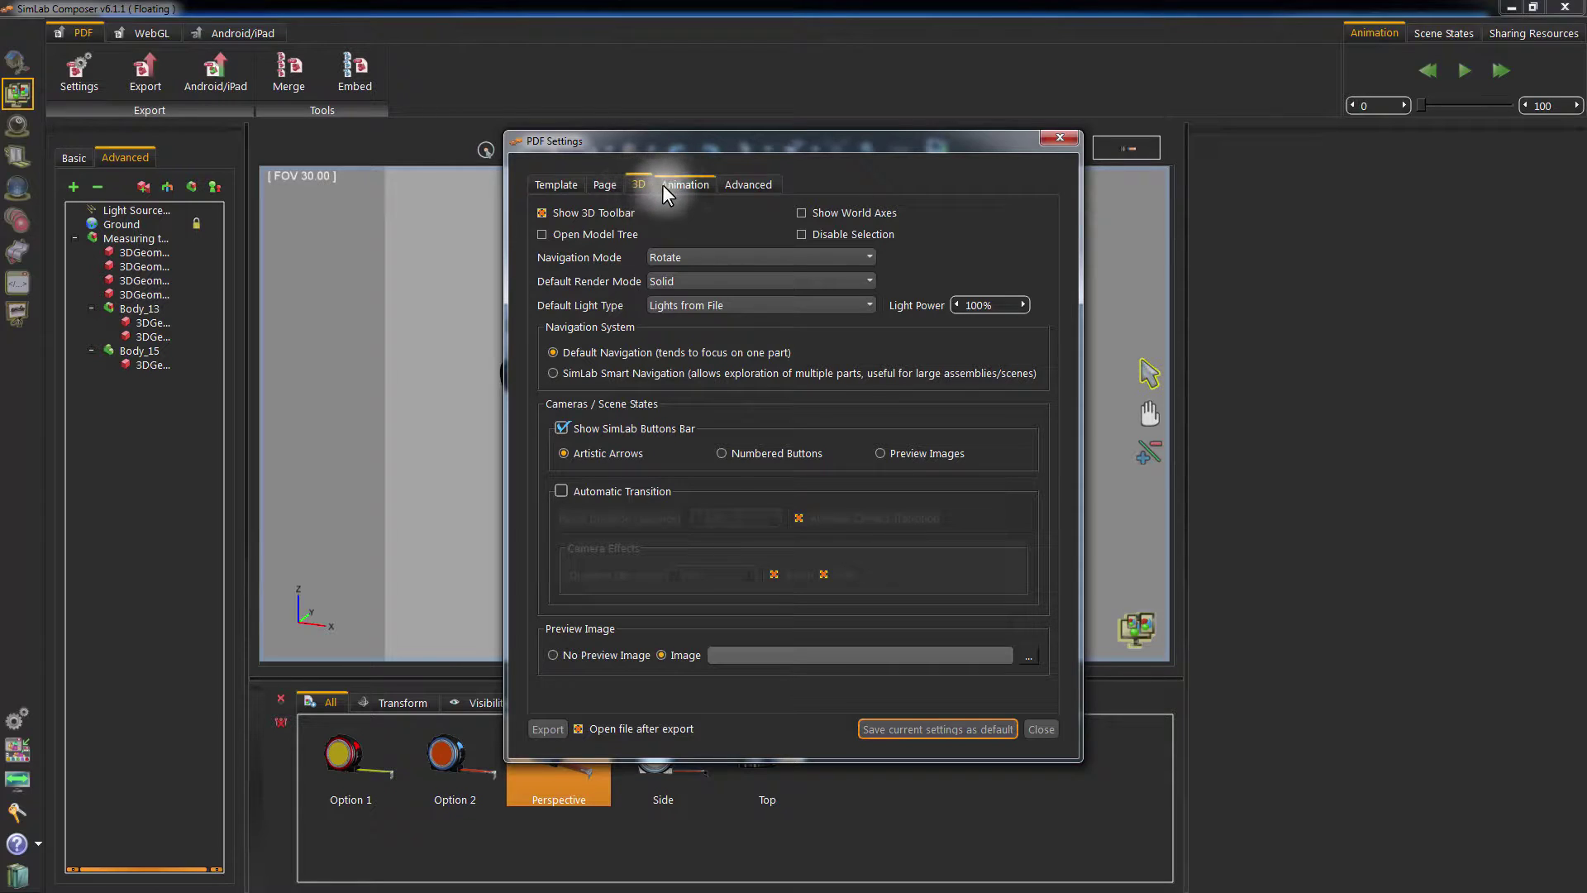
Review the Animation playback options, then show the Advanced PDF export settings
{"action": "left_click", "coordinate": [674, 185]}
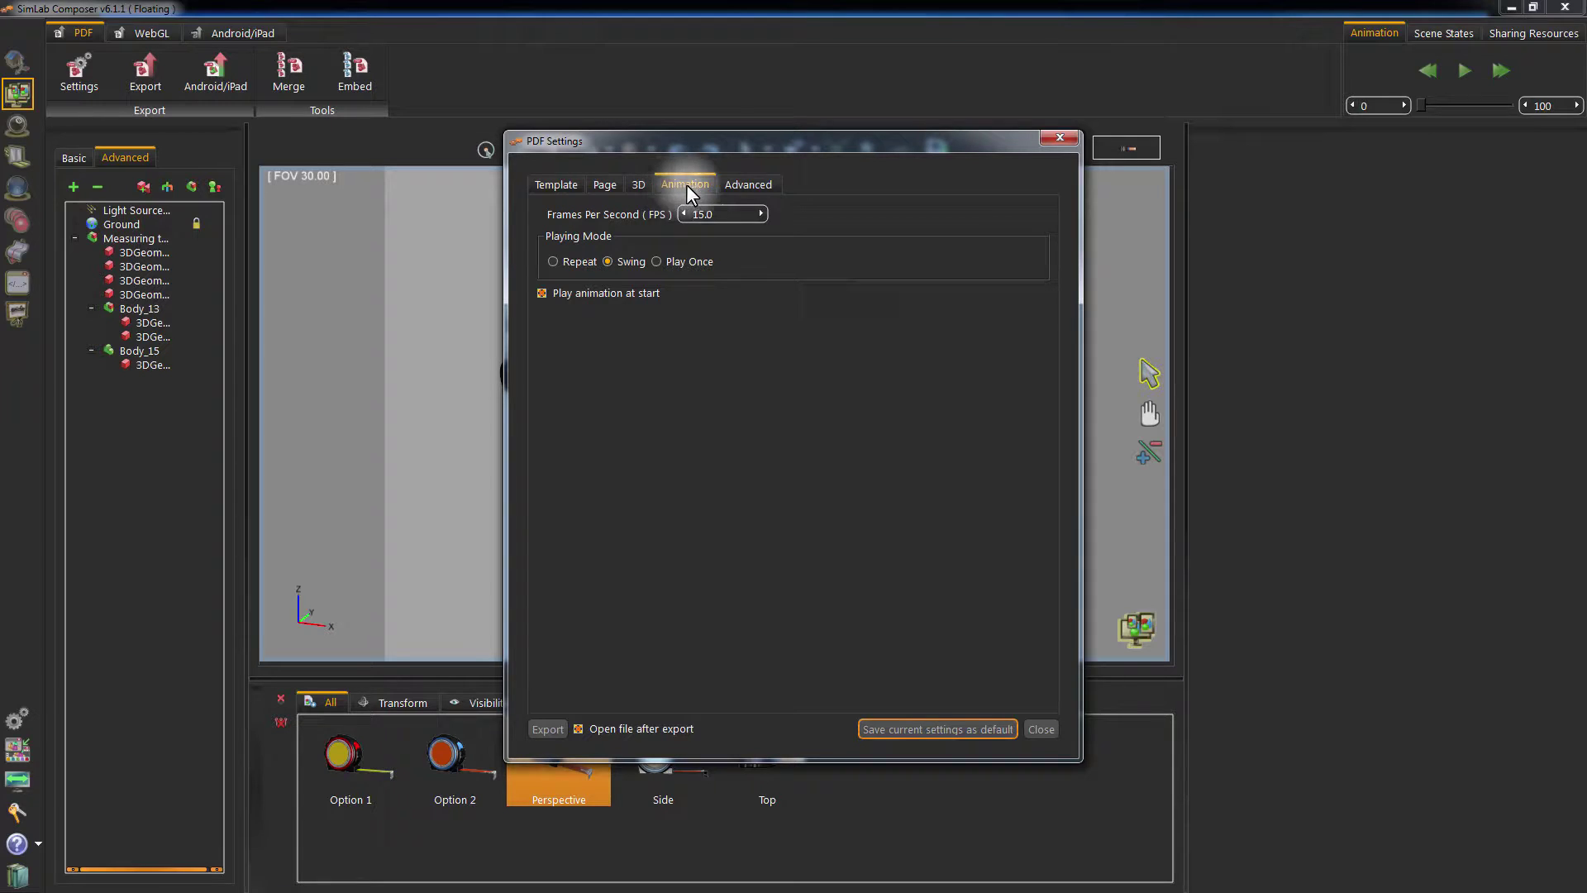
{"action": "left_click", "coordinate": [740, 190]}
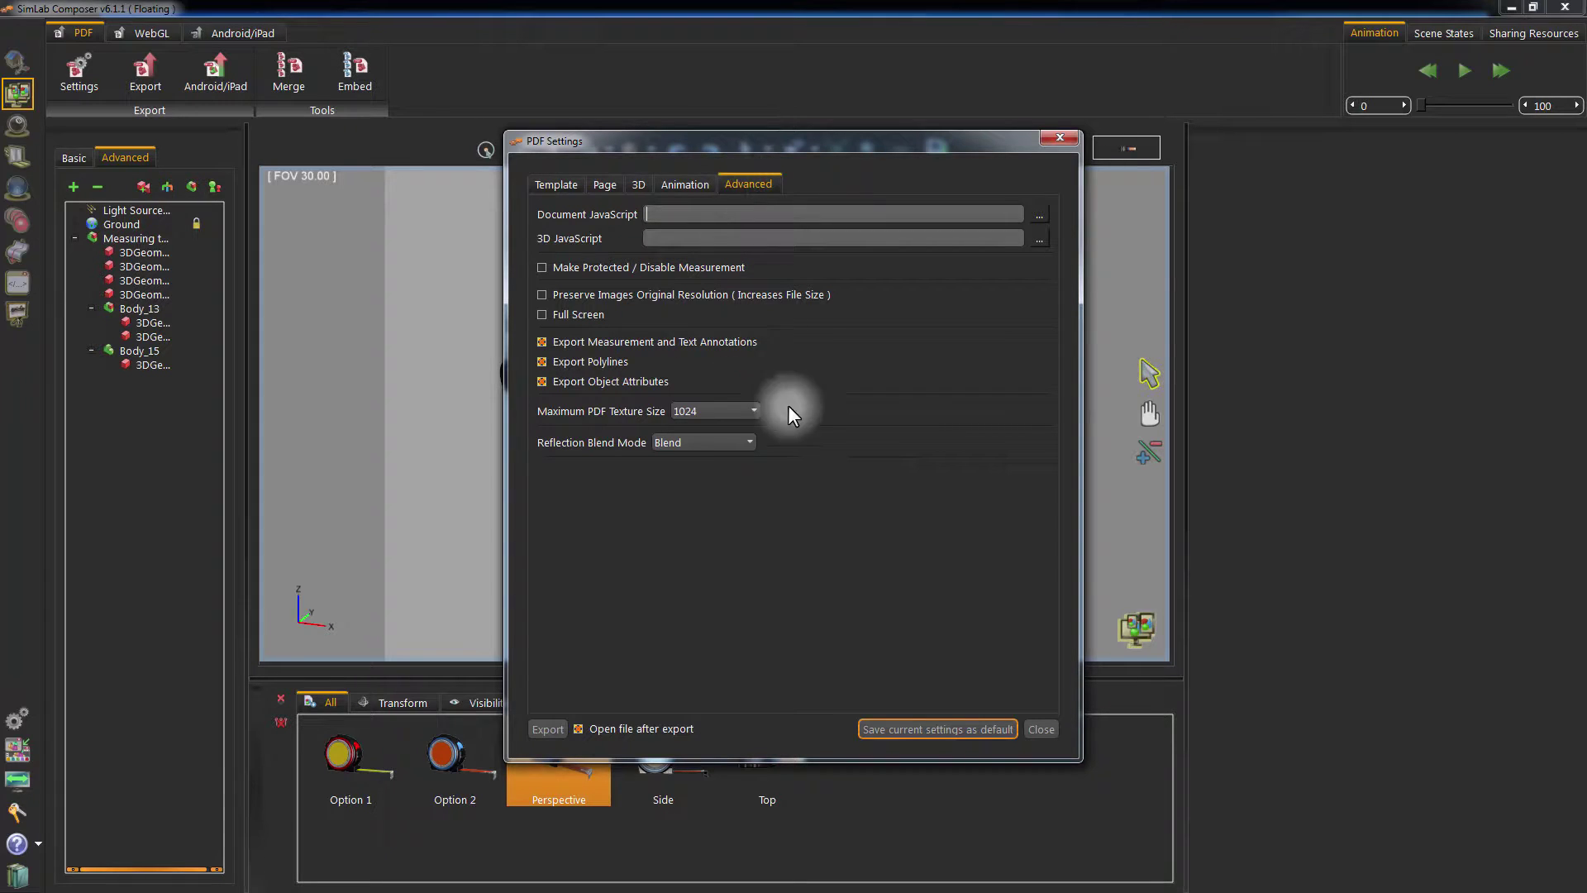
Save the PDF settings as default and export tape.pdf with all five scene states
{"action": "left_click", "coordinate": [911, 727]}
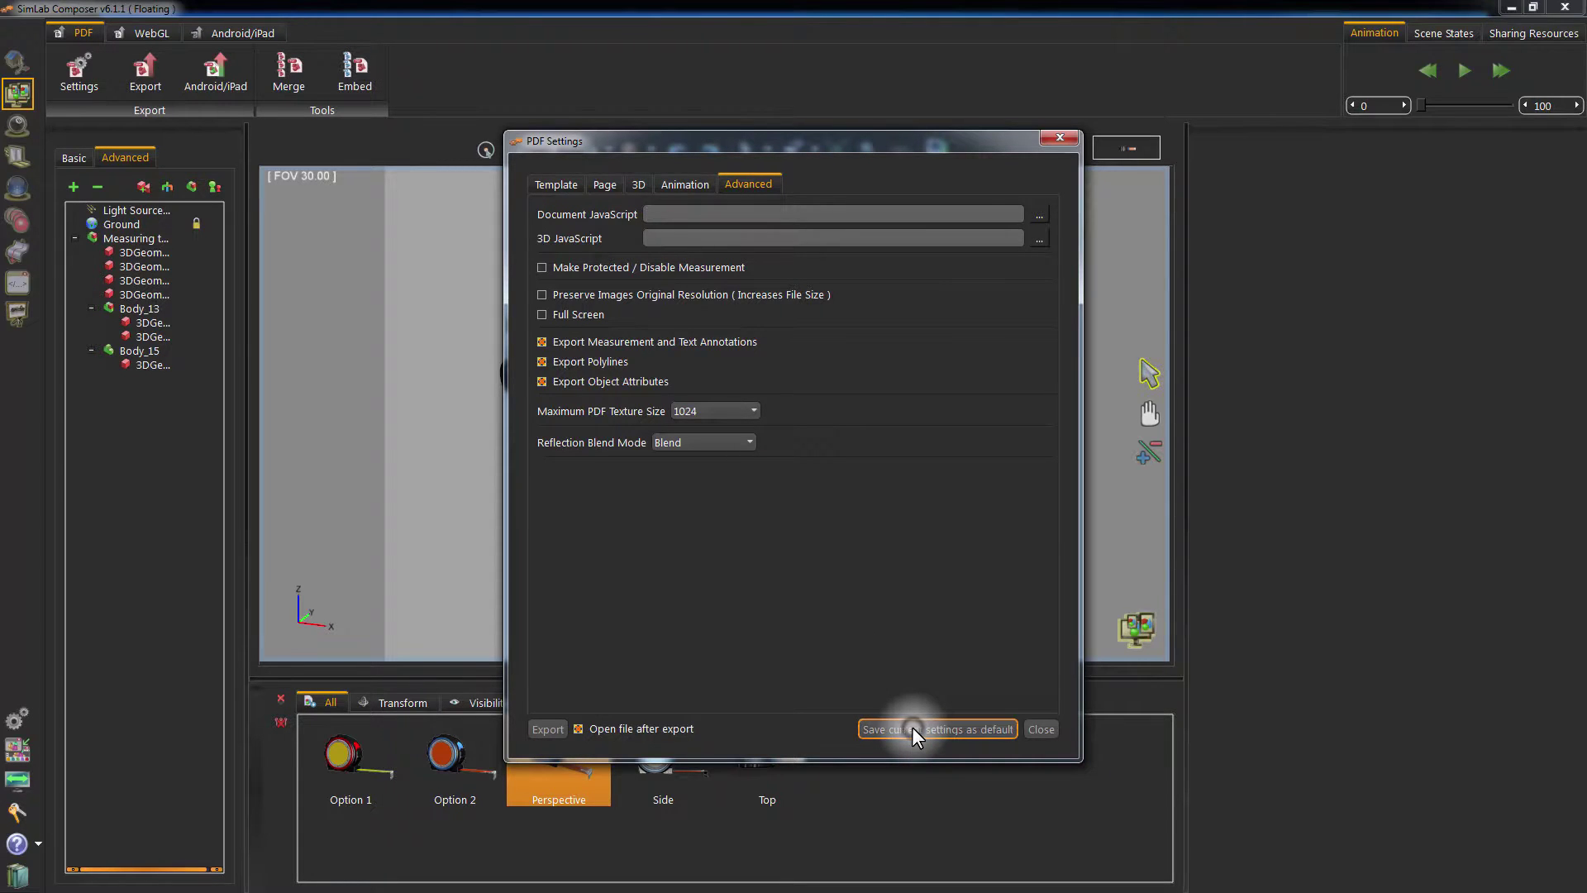
{"action": "left_click", "coordinate": [145, 68]}
{"action": "left_click", "coordinate": [182, 354]}
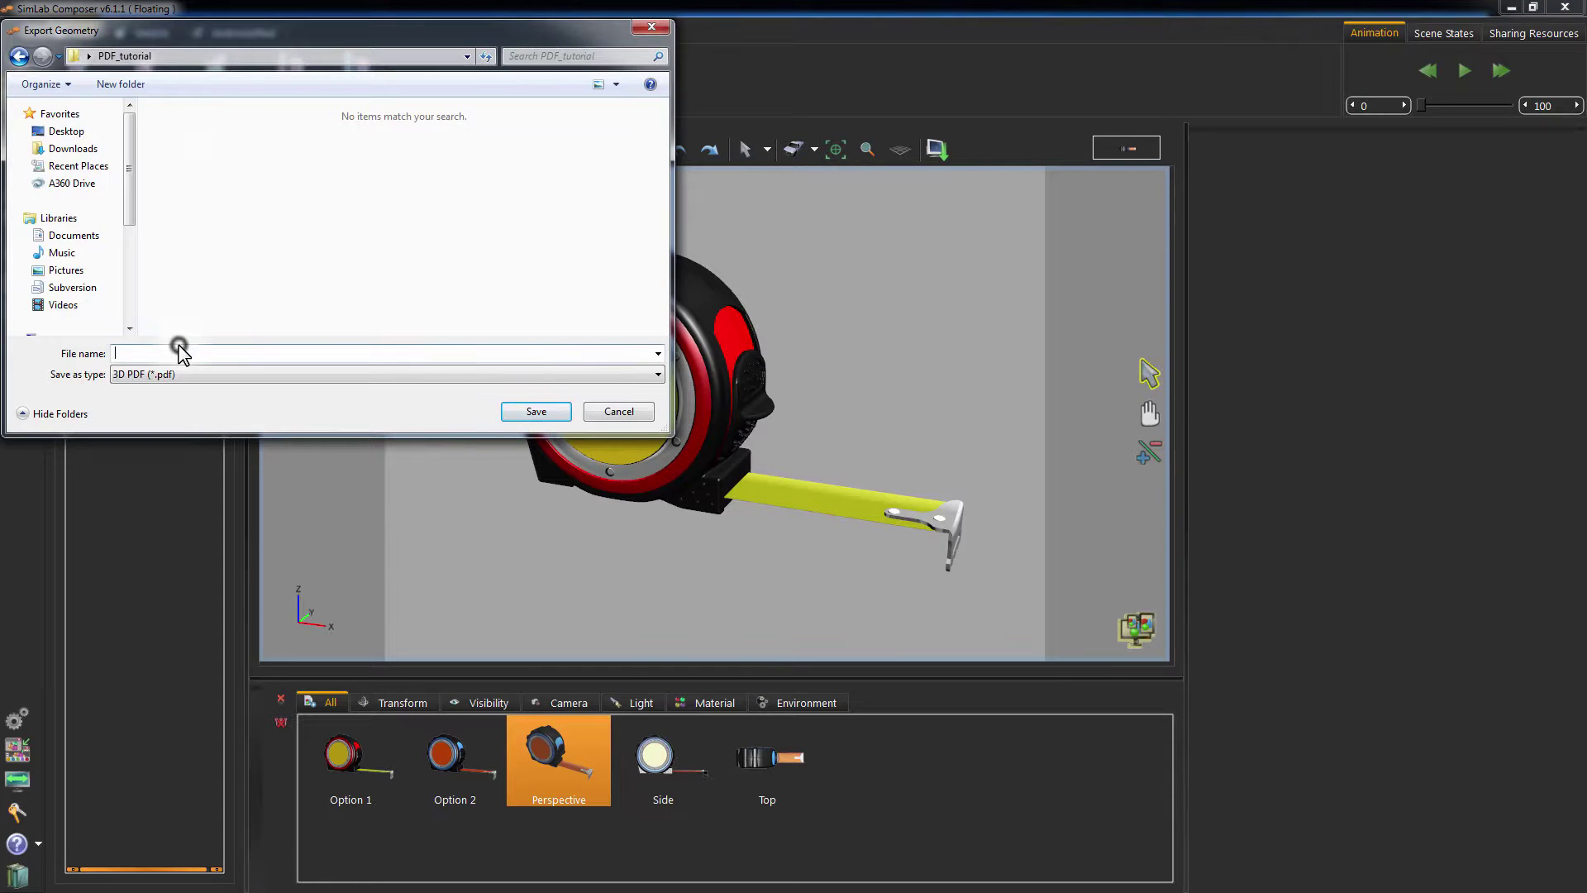
{"action": "type", "text": "t"}
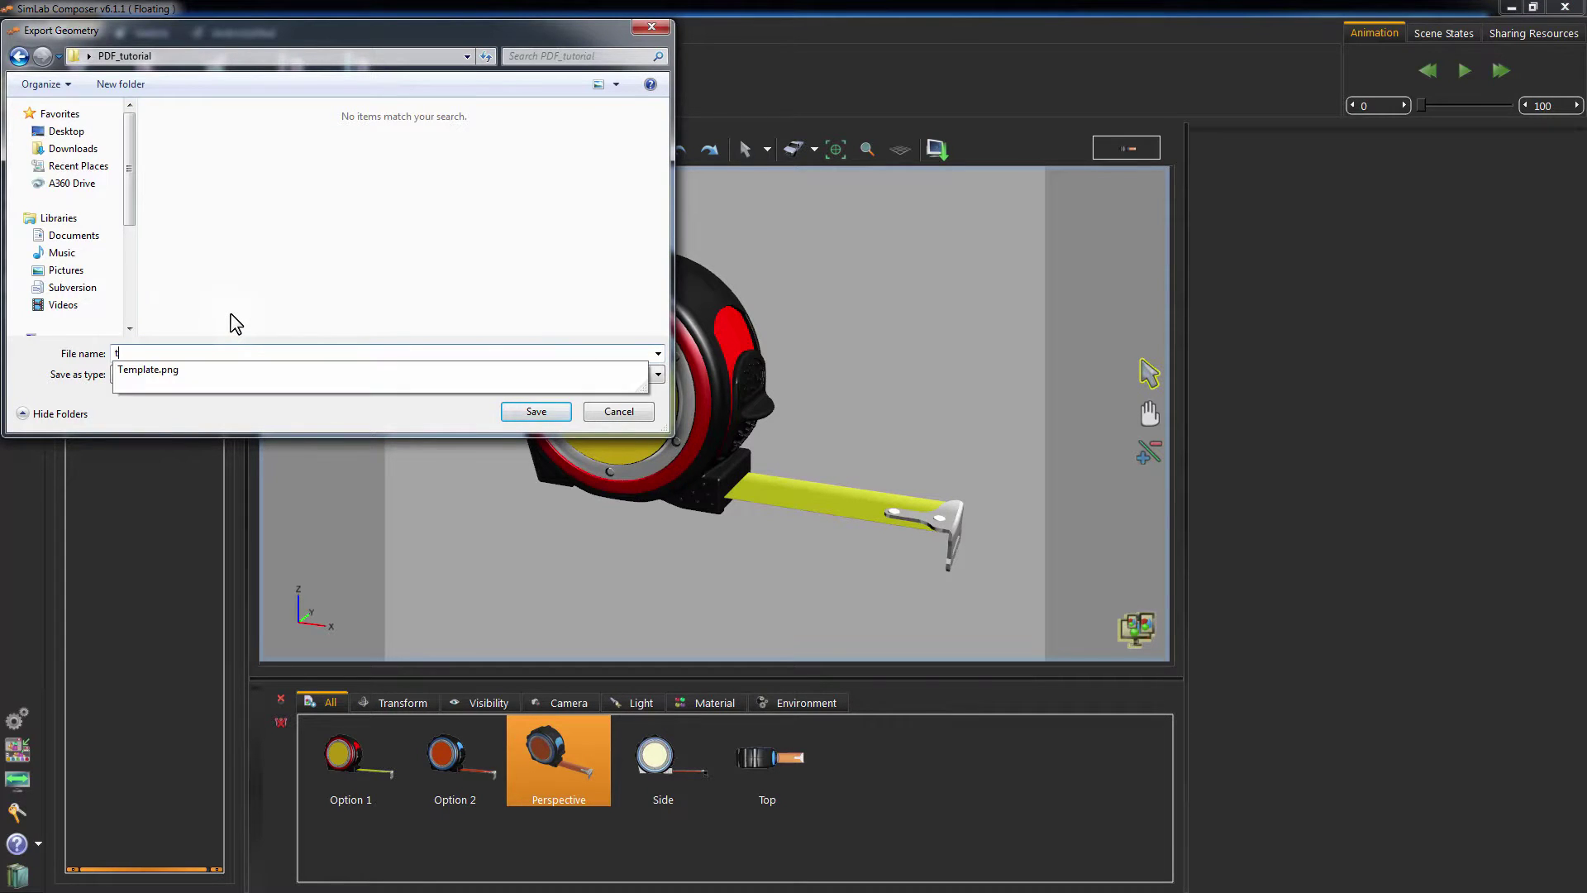
{"action": "type", "text": "ape"}
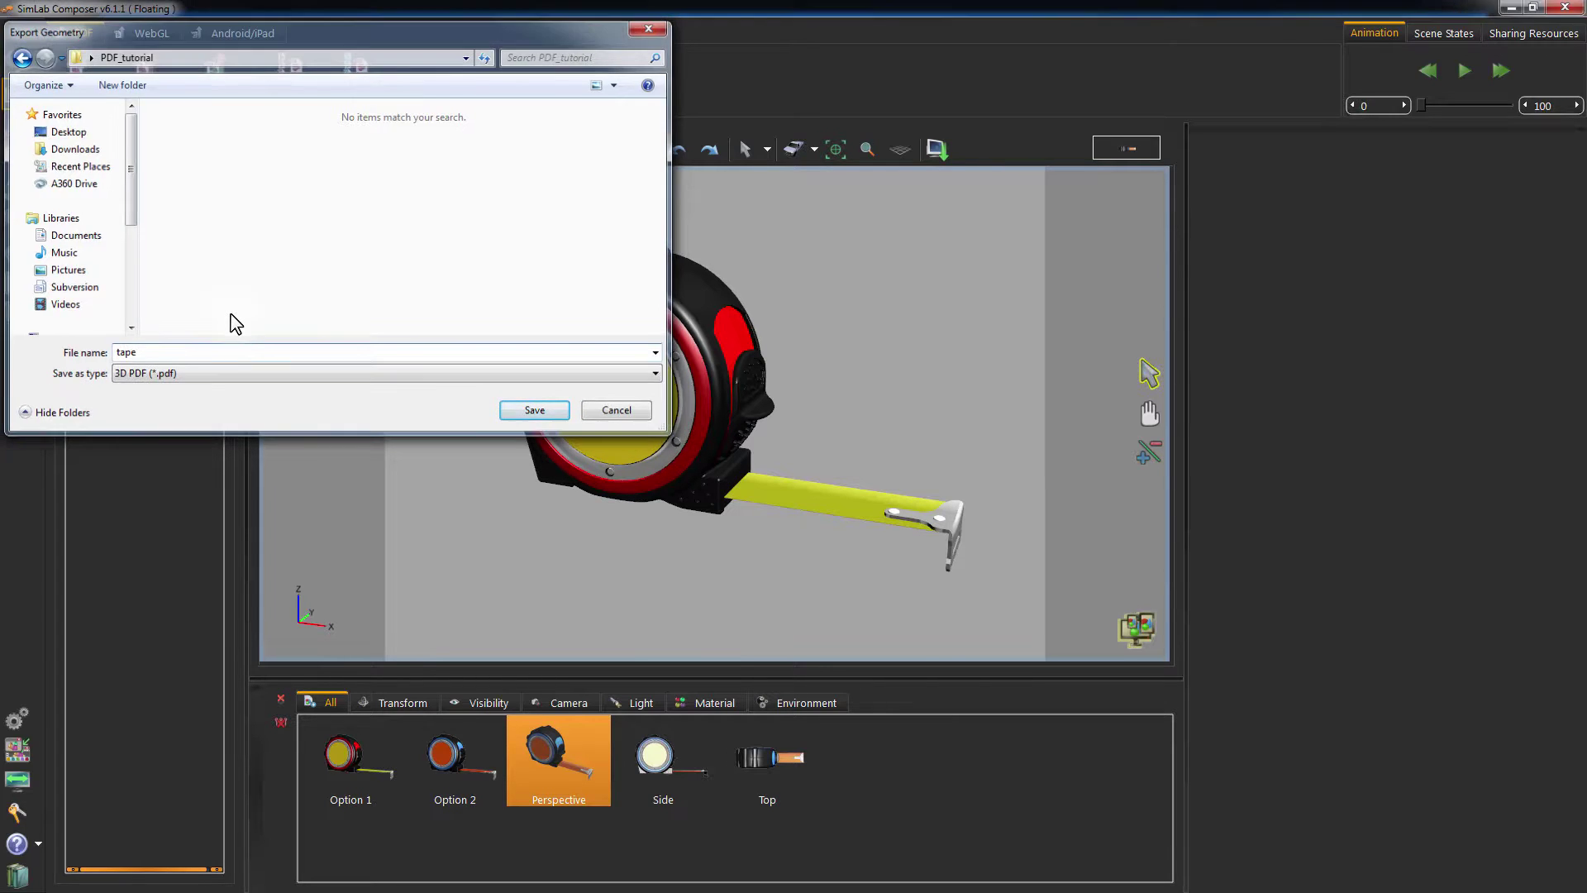
{"action": "key", "text": "Return"}
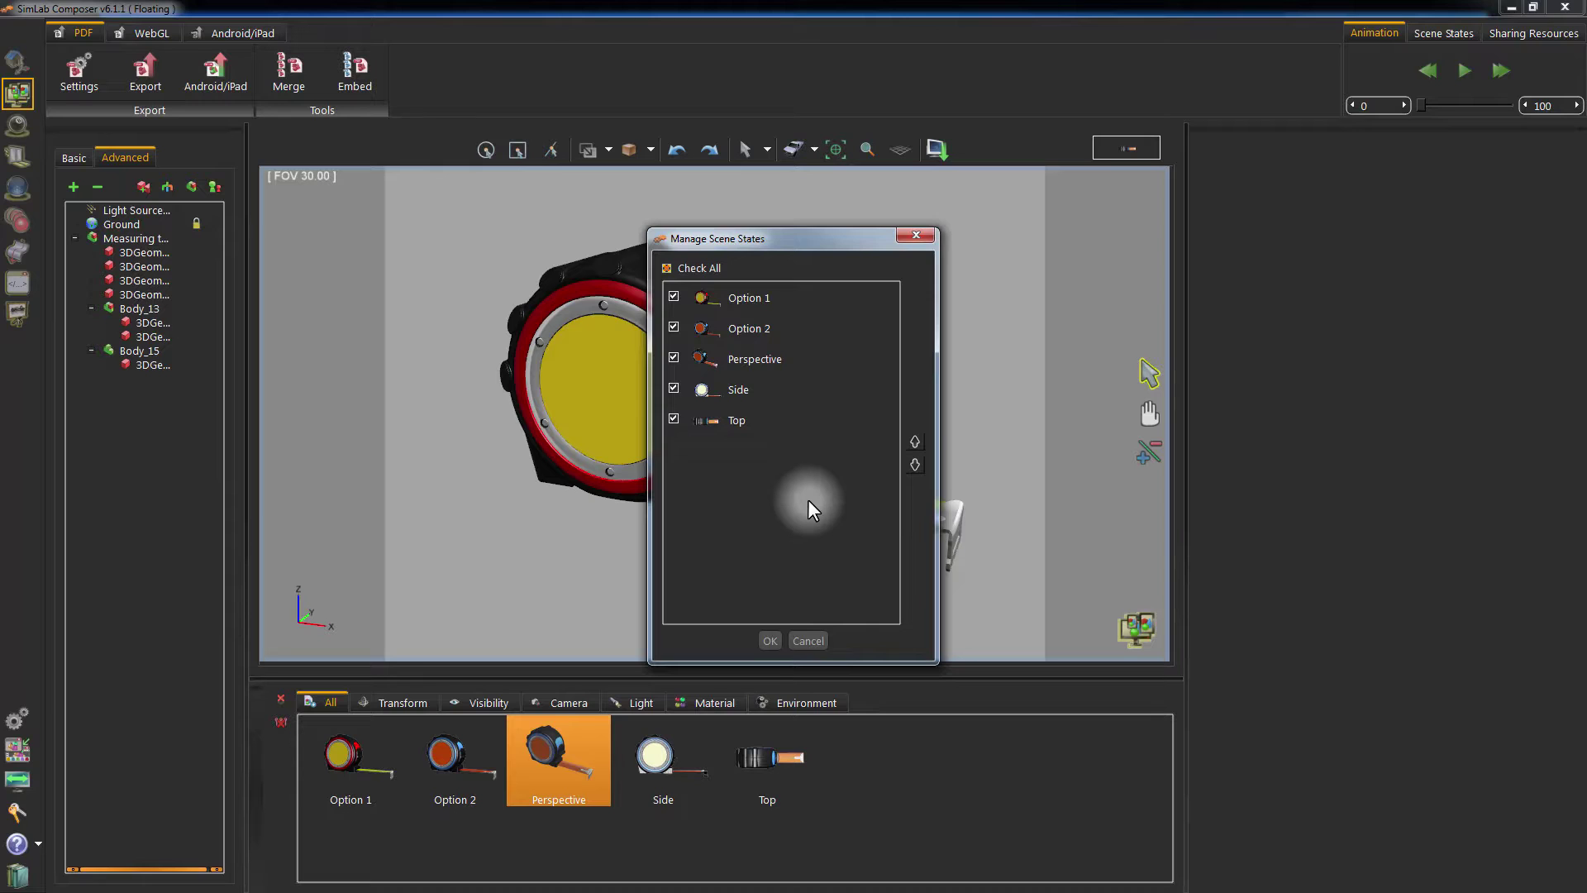
{"action": "left_click", "coordinate": [769, 641]}
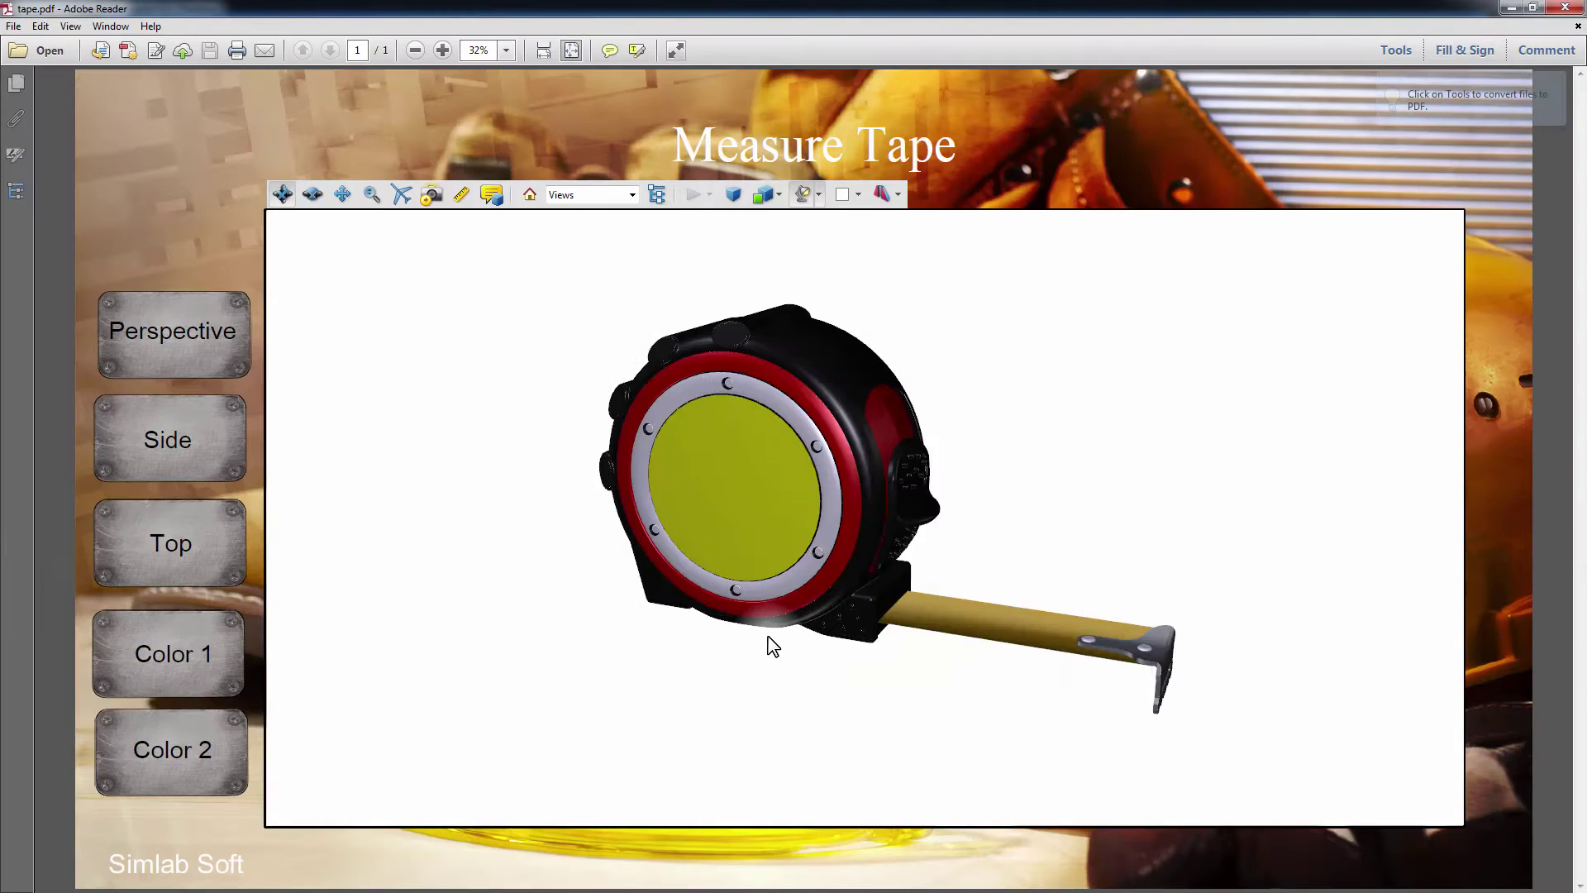
Rotate the tape in tape.pdf and test its Side, Top, colour and Side buttons
{"action": "left_click_drag", "start_coordinate": [1079, 532], "coordinate": [1127, 507]}
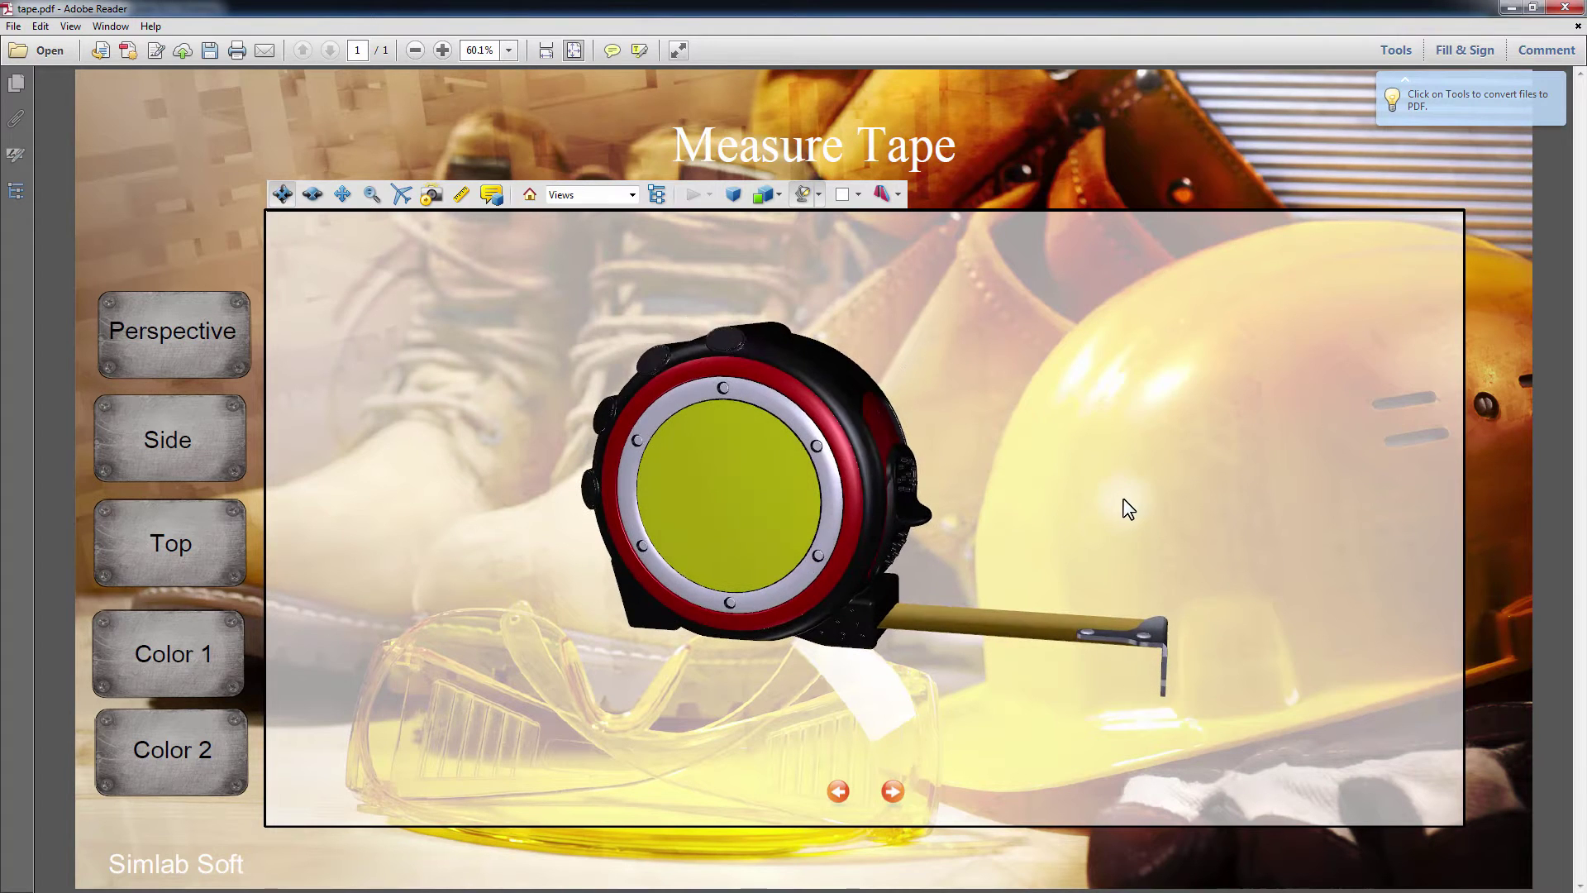
{"action": "left_click", "coordinate": [170, 433]}
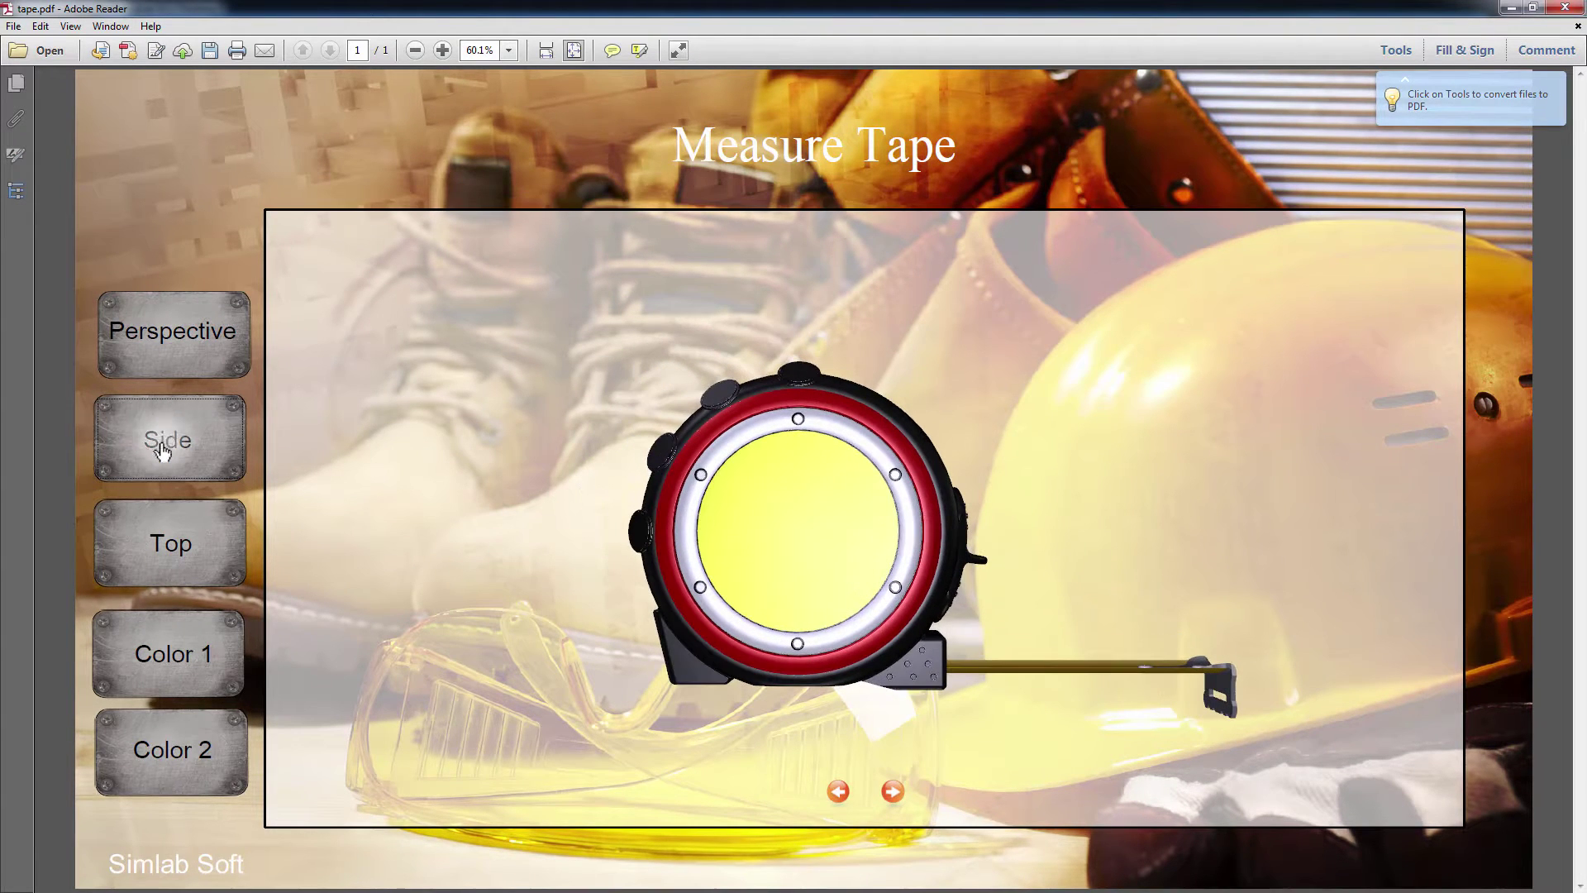
{"action": "left_click", "coordinate": [165, 536]}
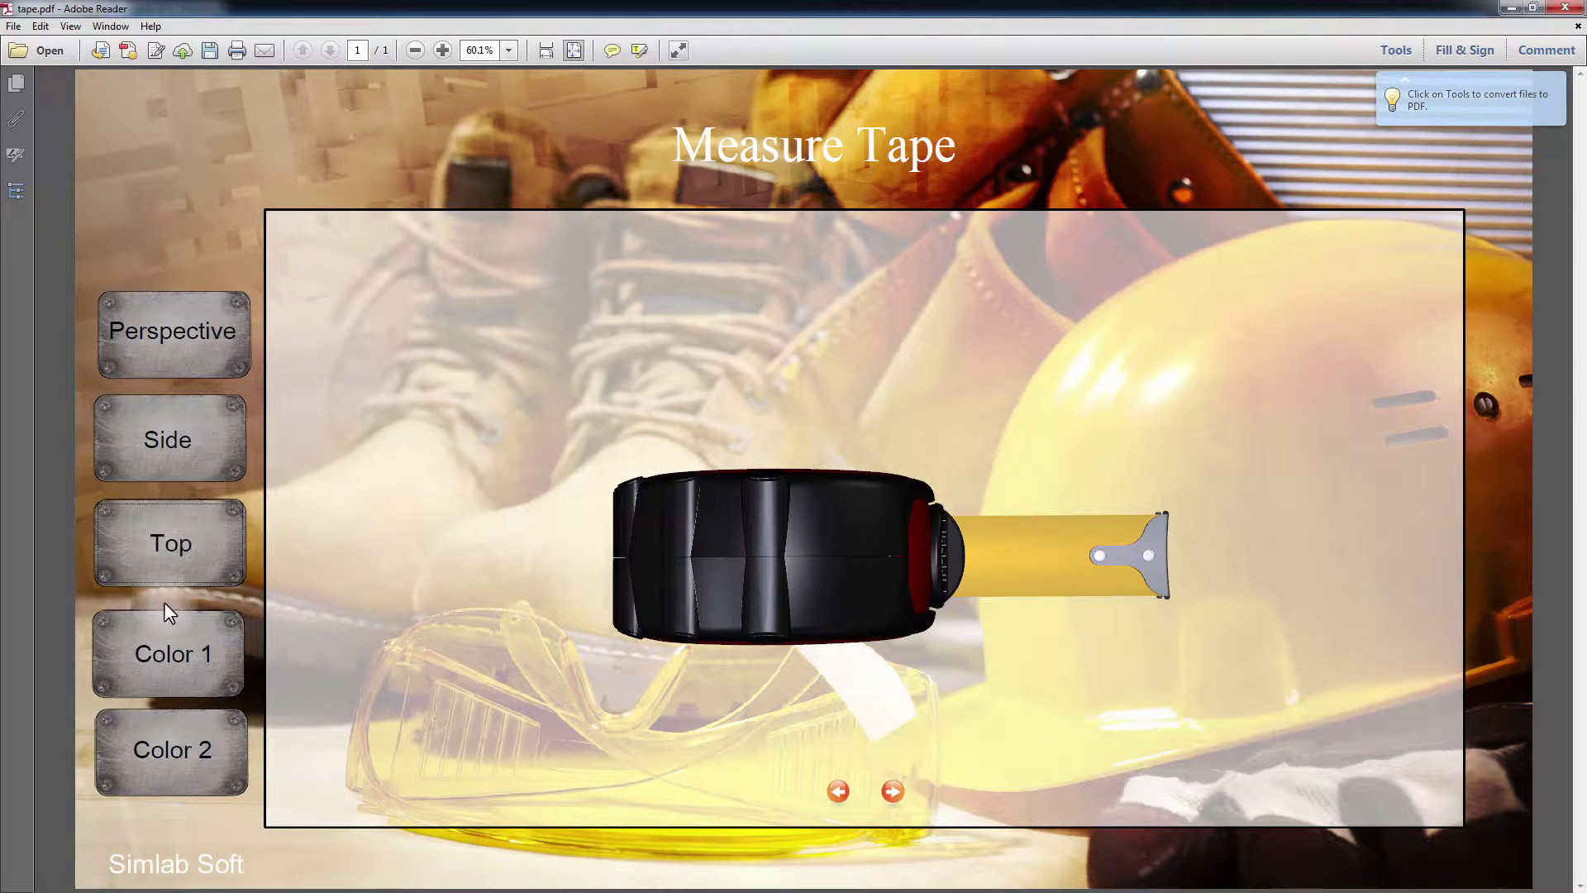
{"action": "left_click", "coordinate": [167, 719]}
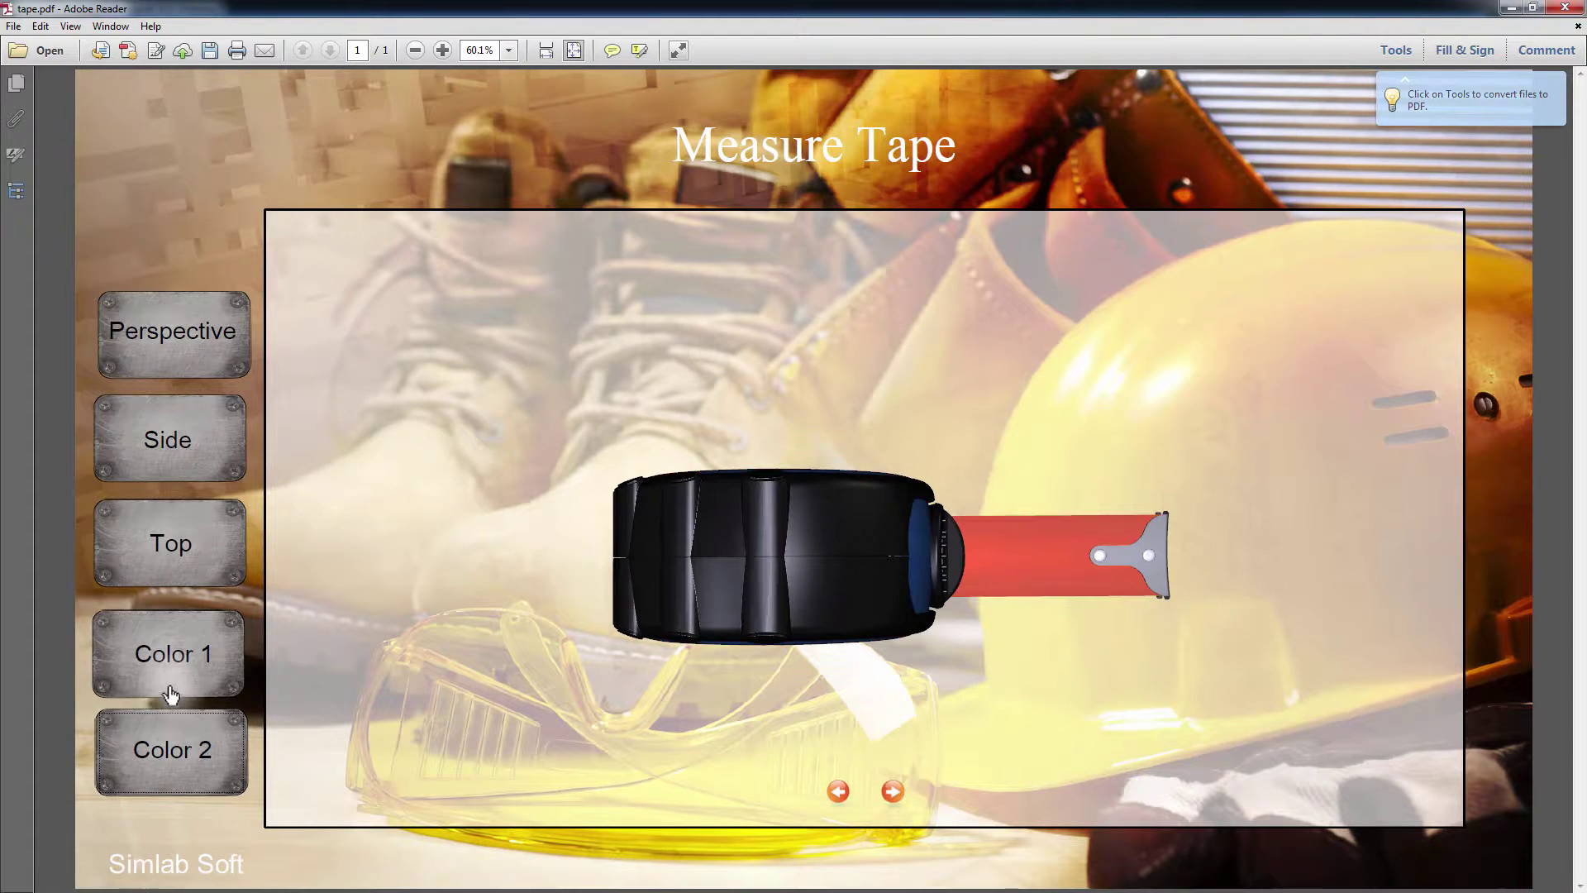
{"action": "left_click", "coordinate": [181, 425]}
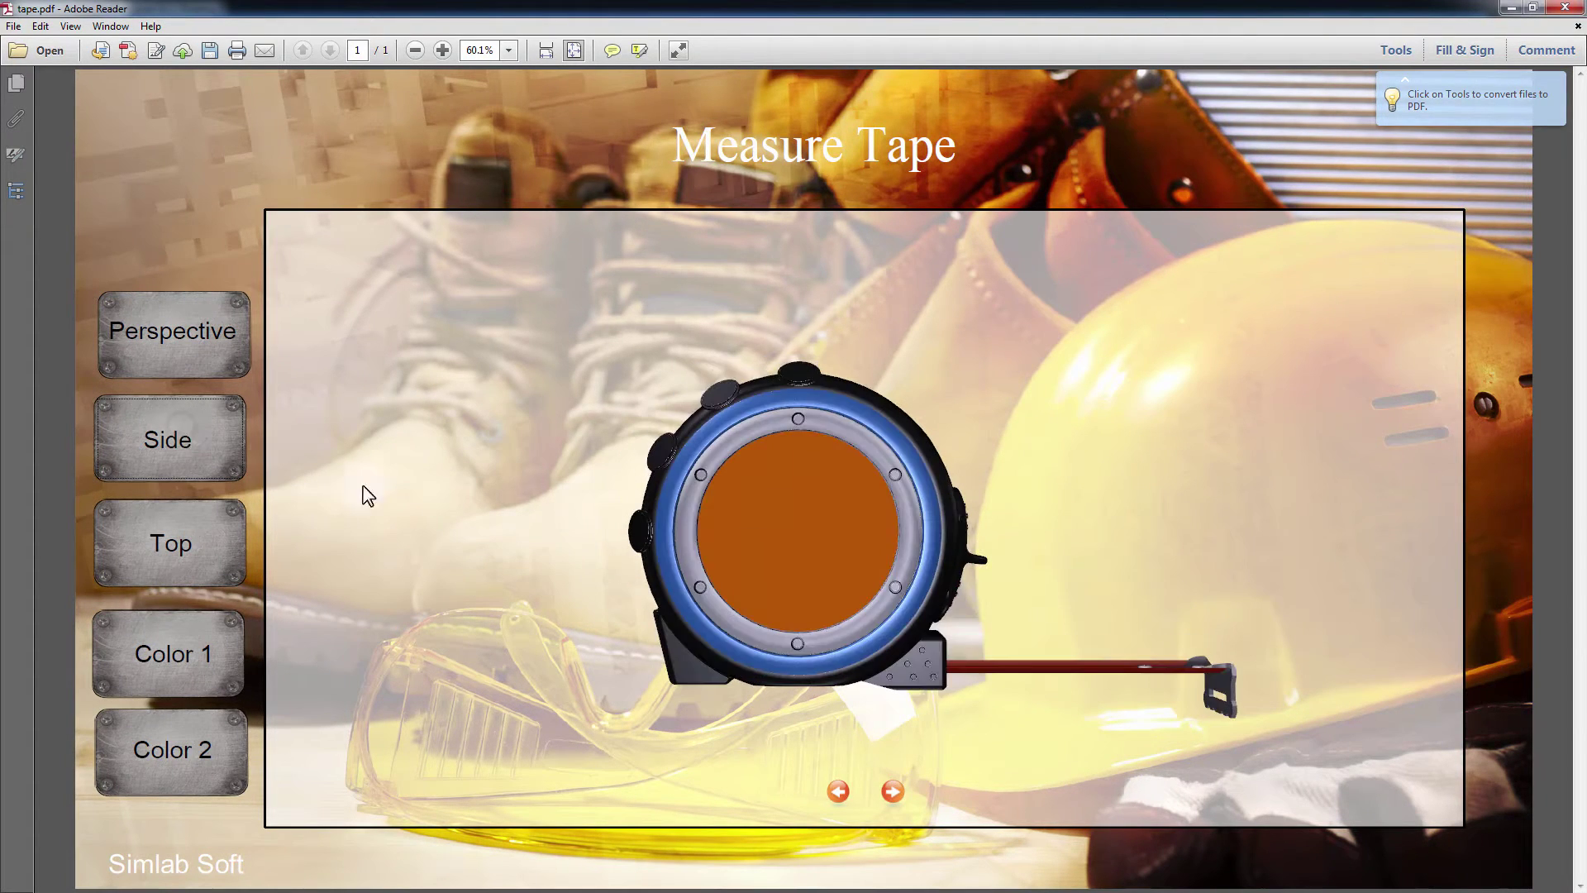
{"action": "left_click_drag", "start_coordinate": [1145, 549], "coordinate": [1018, 553]}
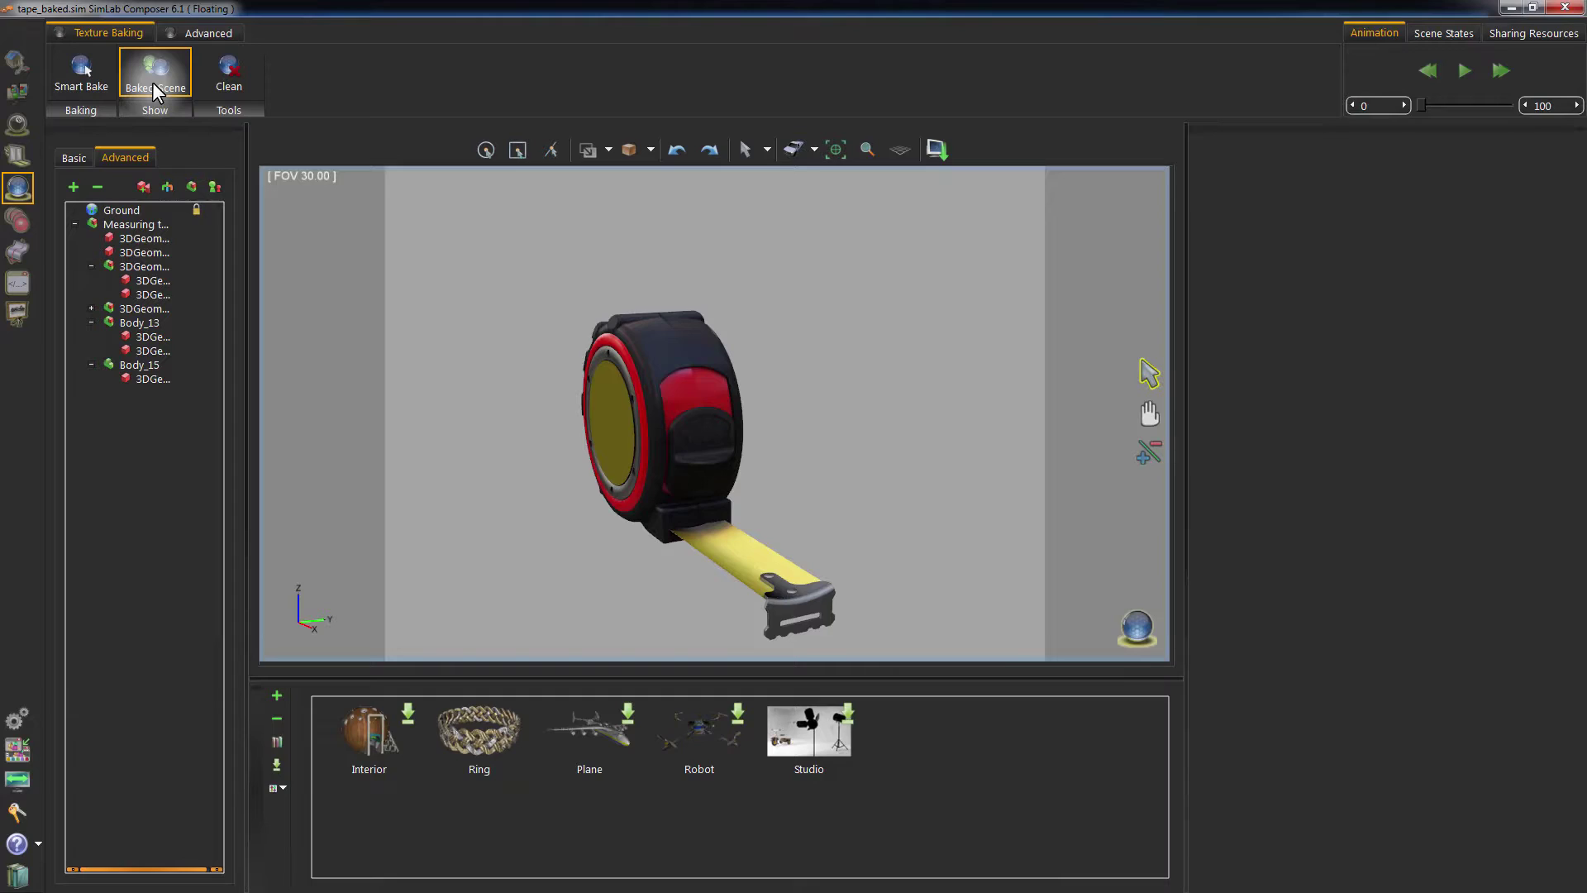
{"action": "left_click", "coordinate": [153, 82]}
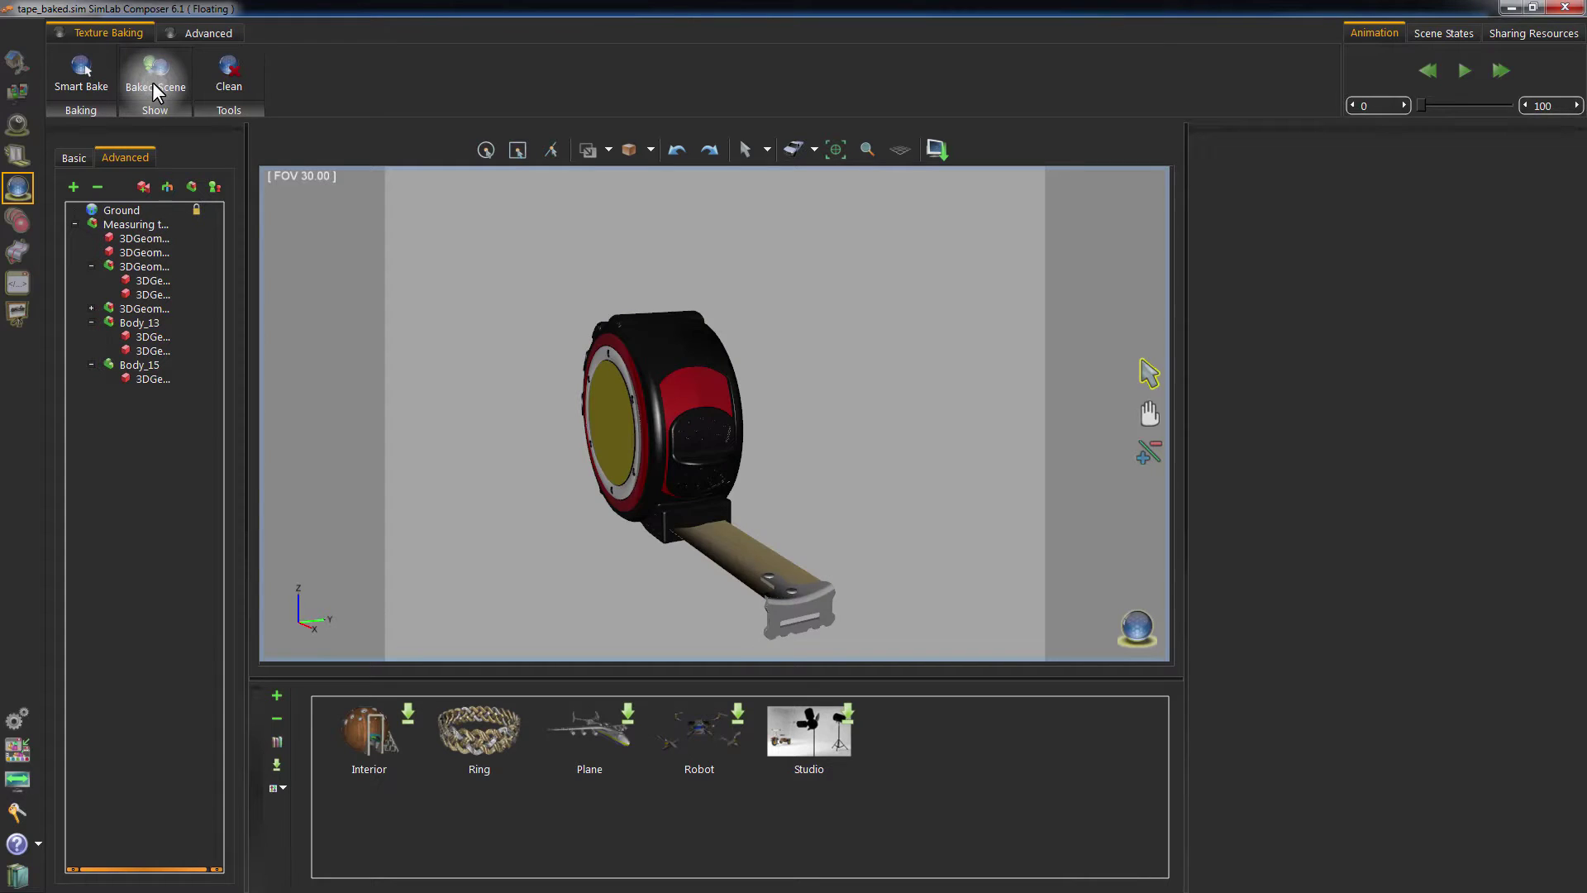
{"action": "left_click", "coordinate": [152, 82]}
{"action": "left_click_drag", "start_coordinate": [515, 389], "coordinate": [711, 430]}
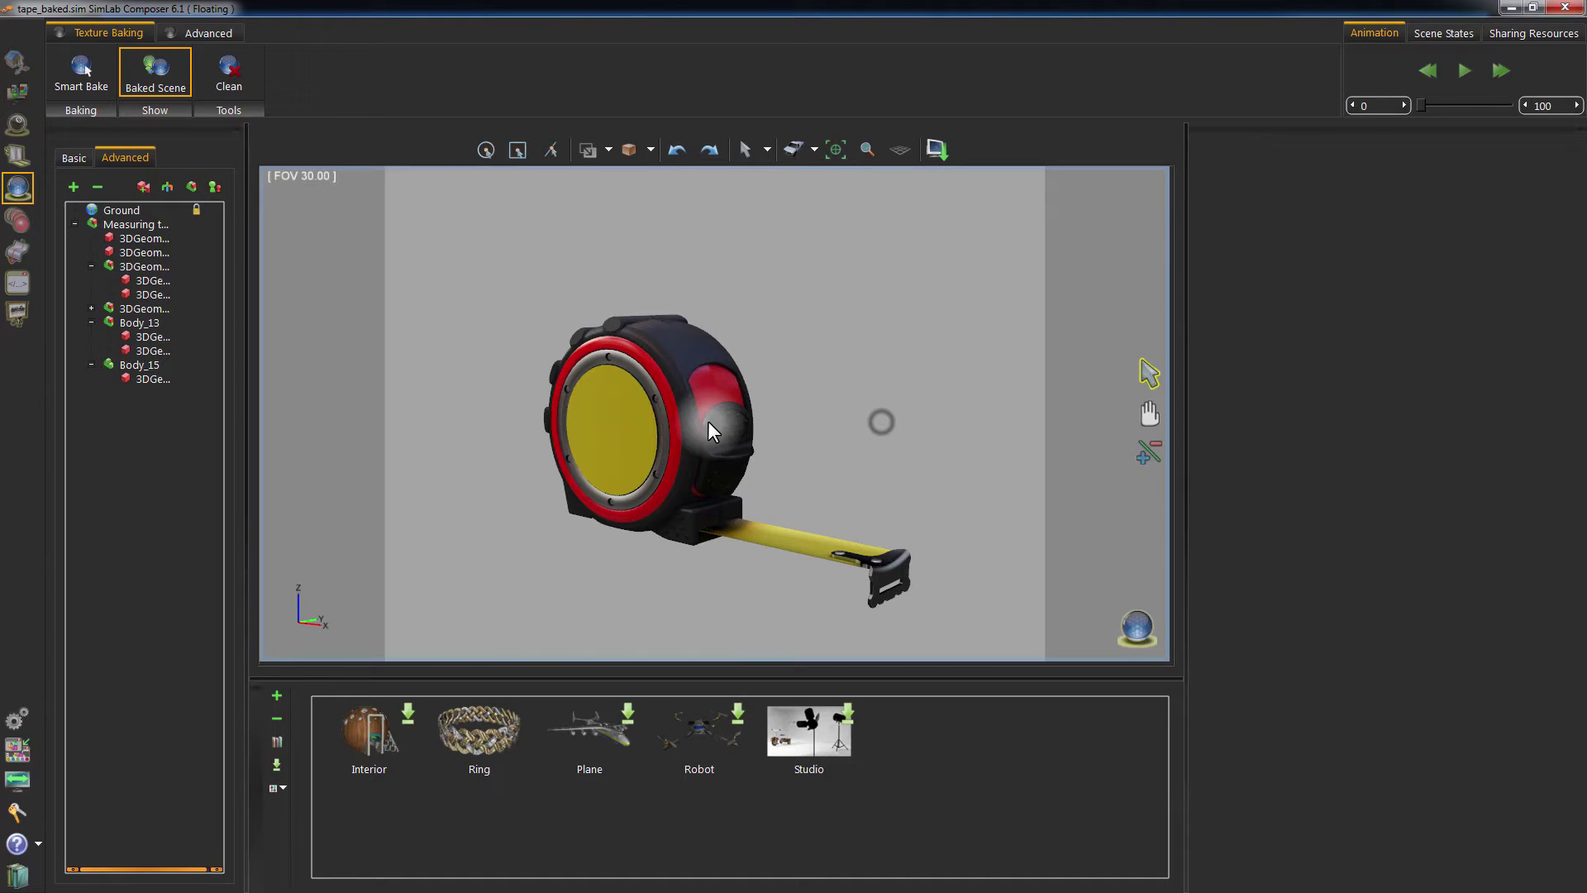
Export the baked scene to 3D PDF as bakedTape.pdf
{"action": "left_click", "coordinate": [17, 92]}
{"action": "left_click", "coordinate": [142, 79]}
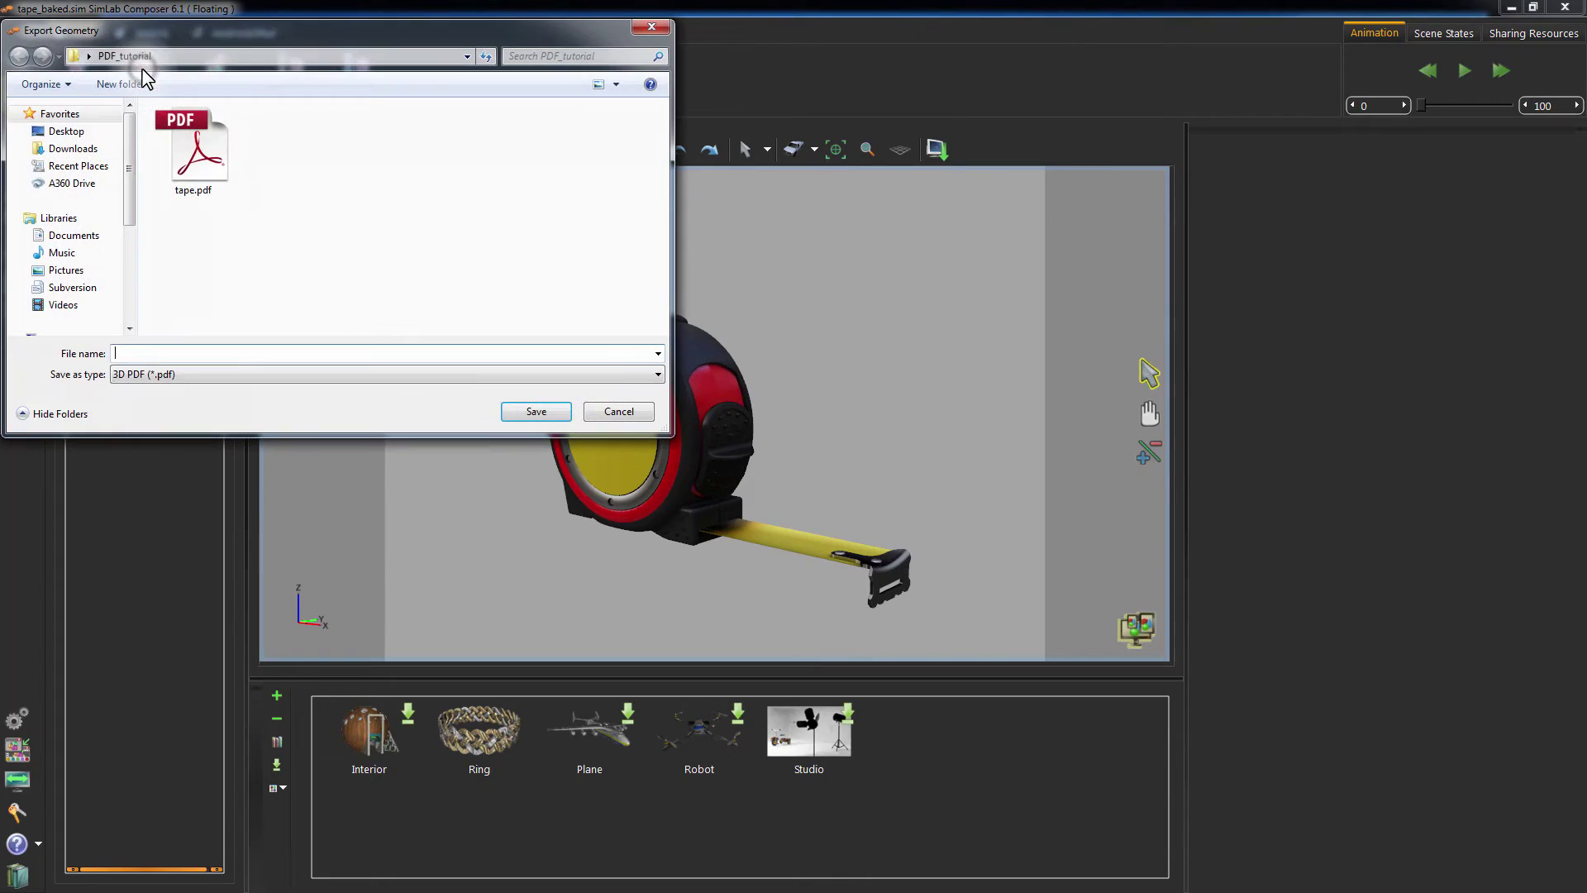
{"action": "type", "text": "bakedTape"}
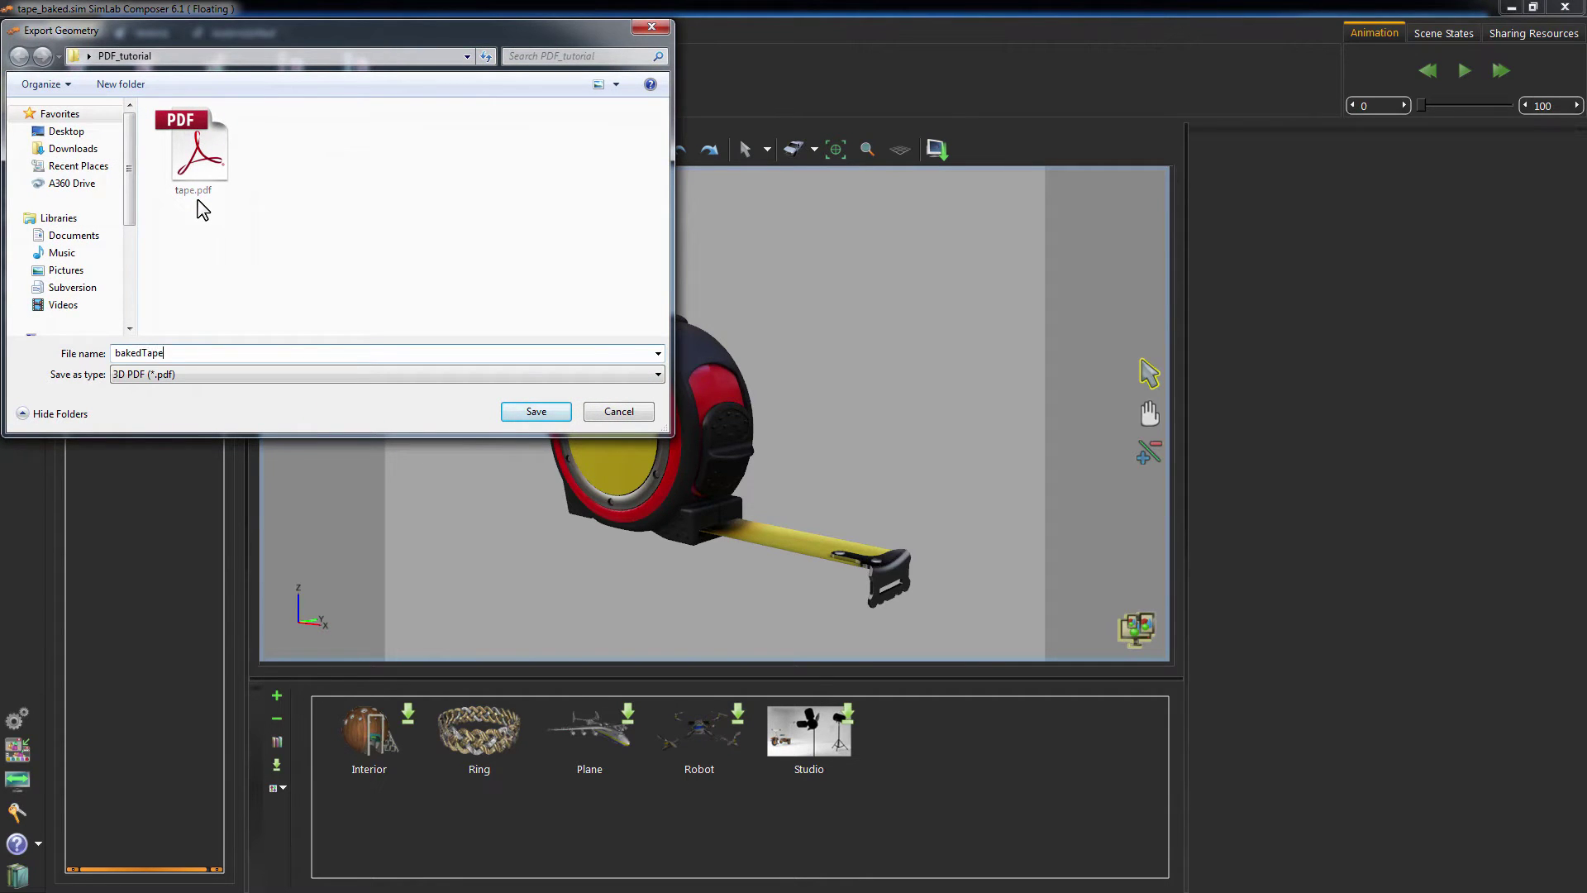
{"action": "key", "text": "Return"}
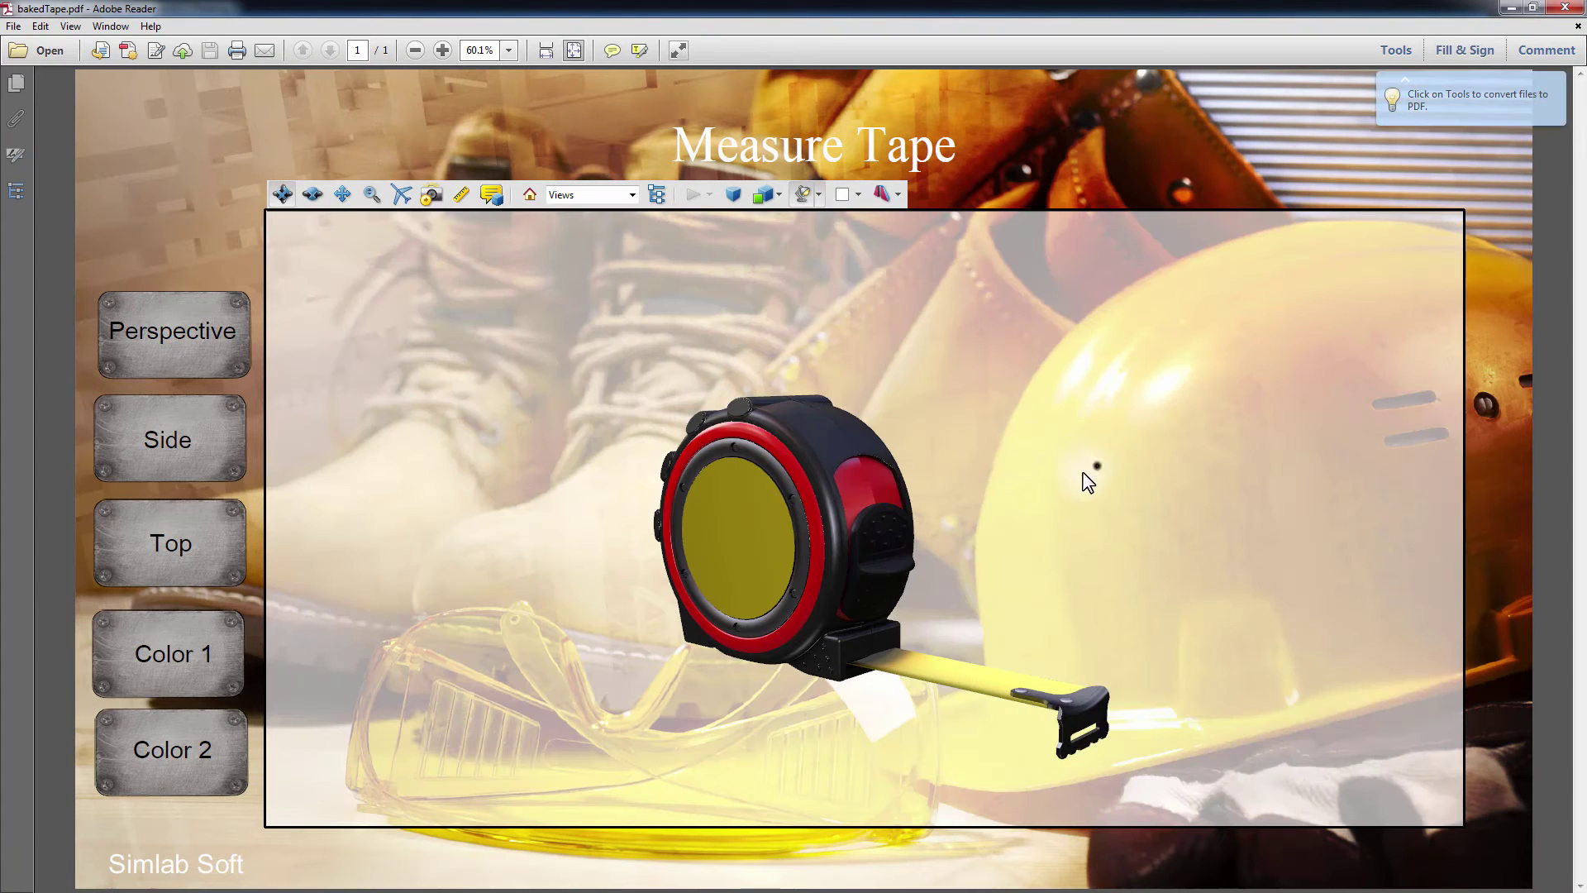
Rotate the bakedTape model, follow the Simlab Soft link, and open the educational edition page
{"action": "left_click_drag", "start_coordinate": [1087, 478], "coordinate": [655, 589]}
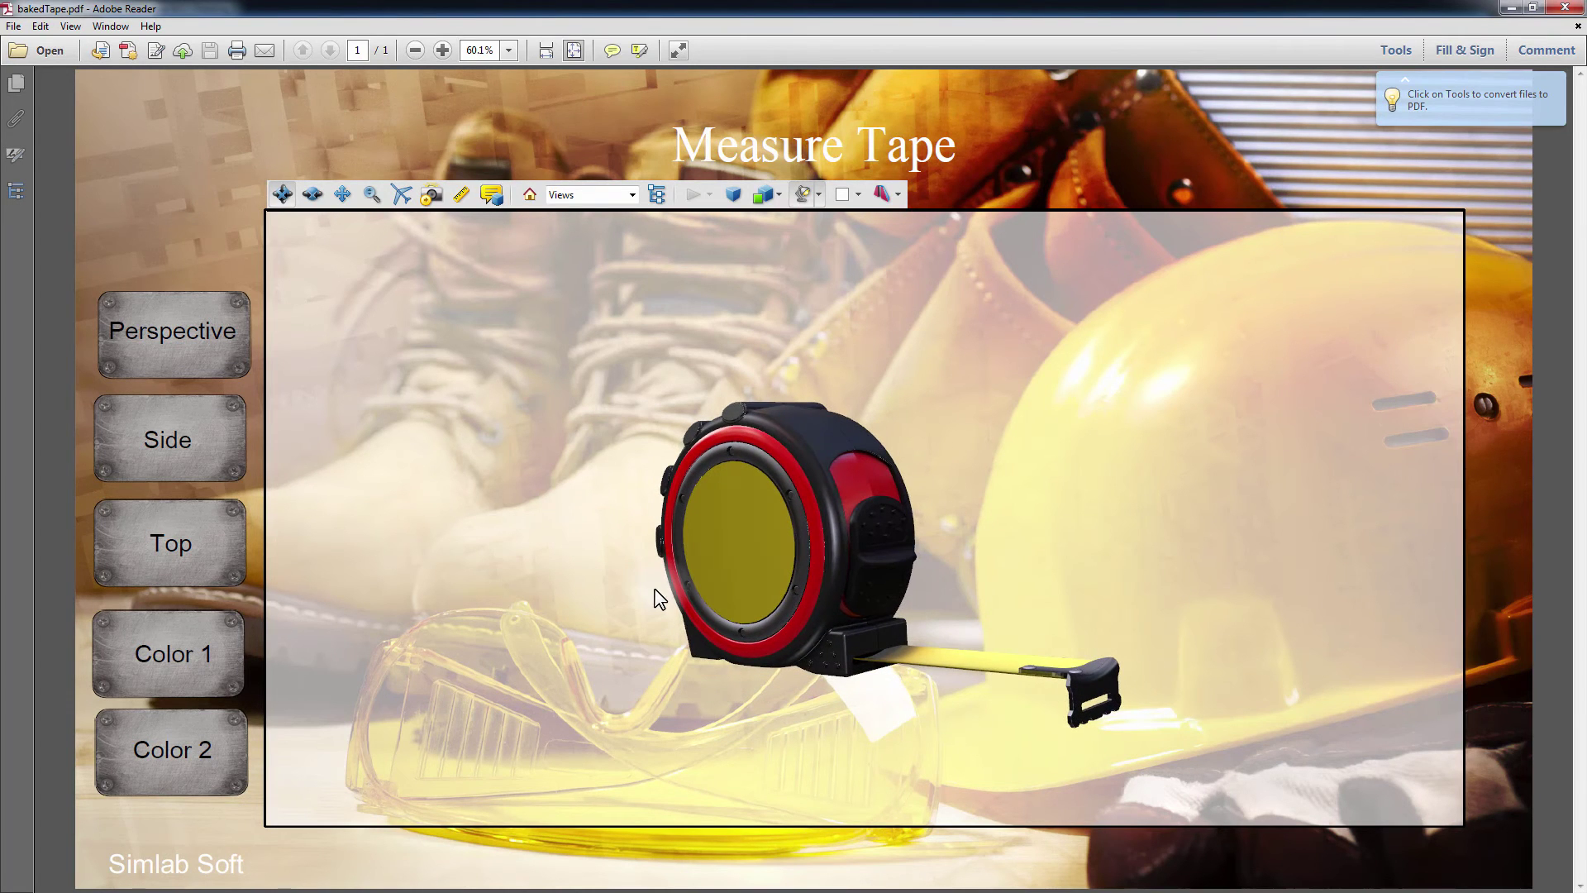
{"action": "left_click", "coordinate": [219, 861]}
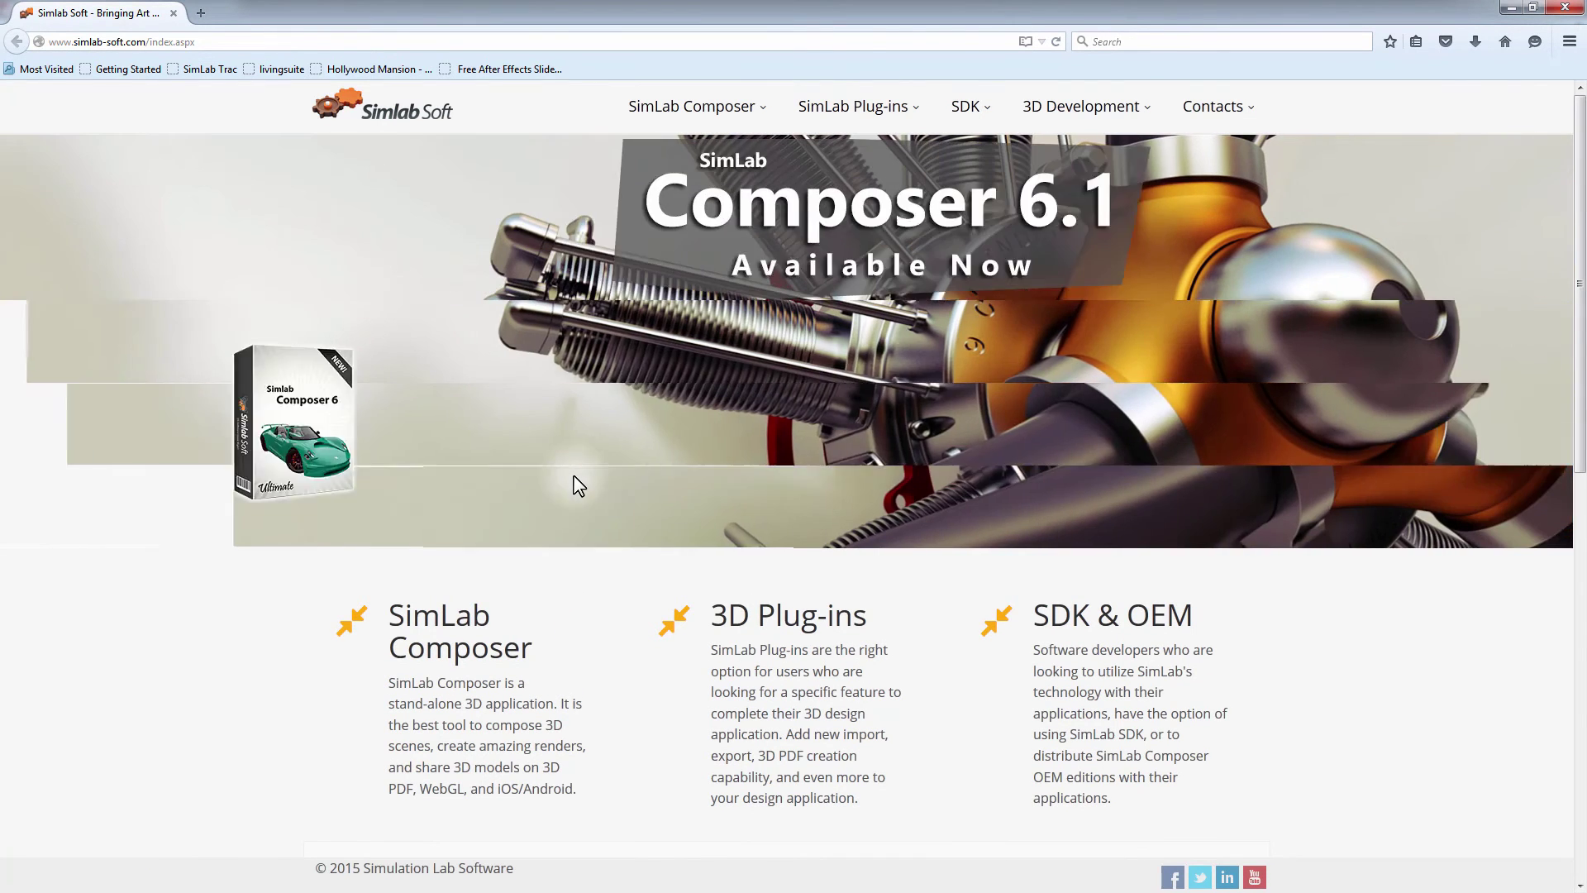
{"action": "left_click", "coordinate": [576, 485]}
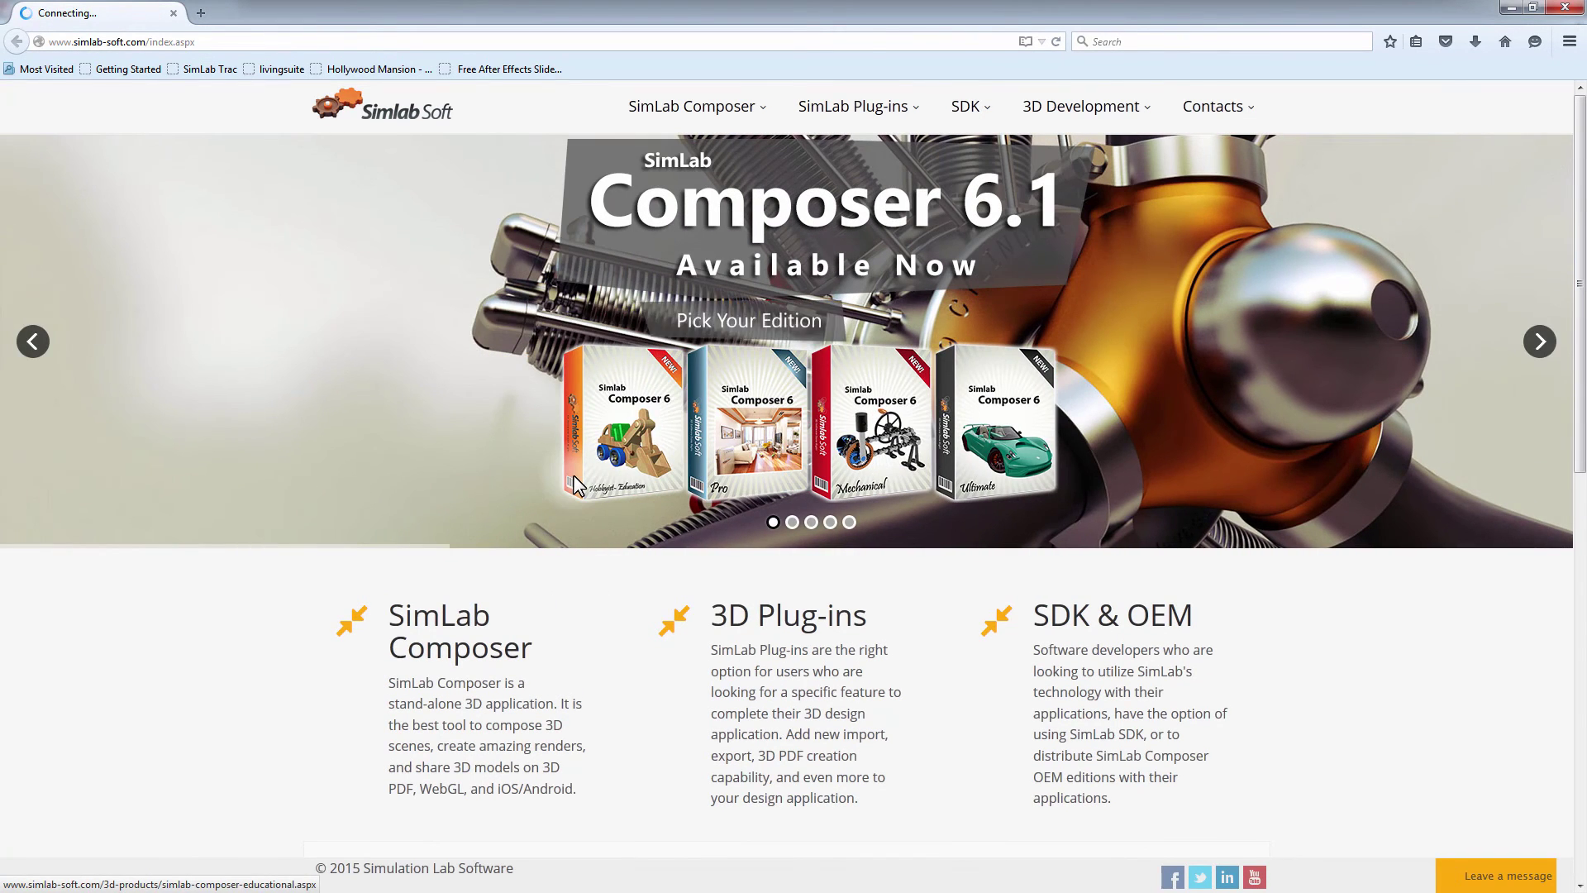